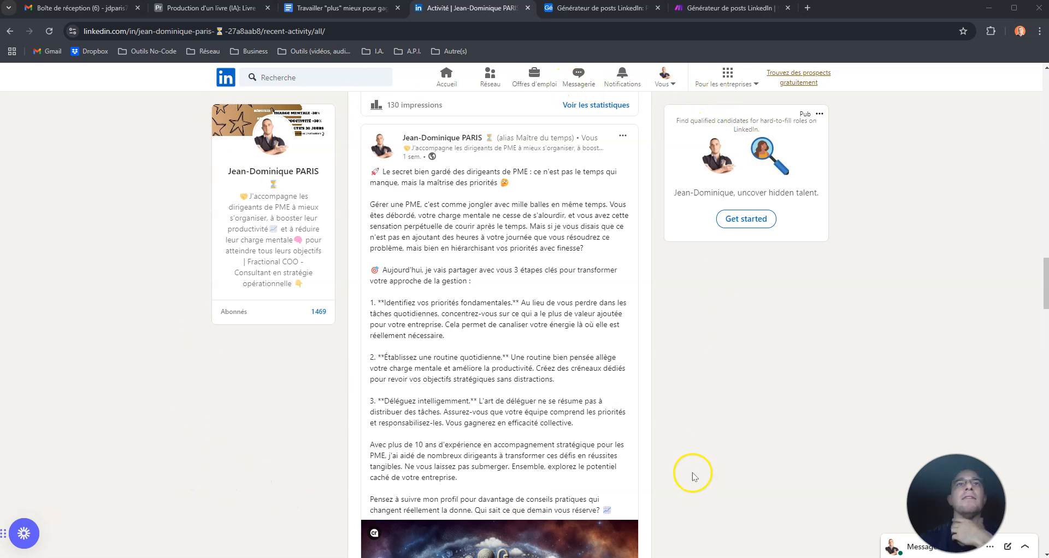
Look at the Make scenario for the LinkedIn post generator, then read the published LinkedIn post about SME leaders' priorities
{"action": "left_click", "coordinate": [606, 9]}
{"action": "left_click", "coordinate": [694, 9]}
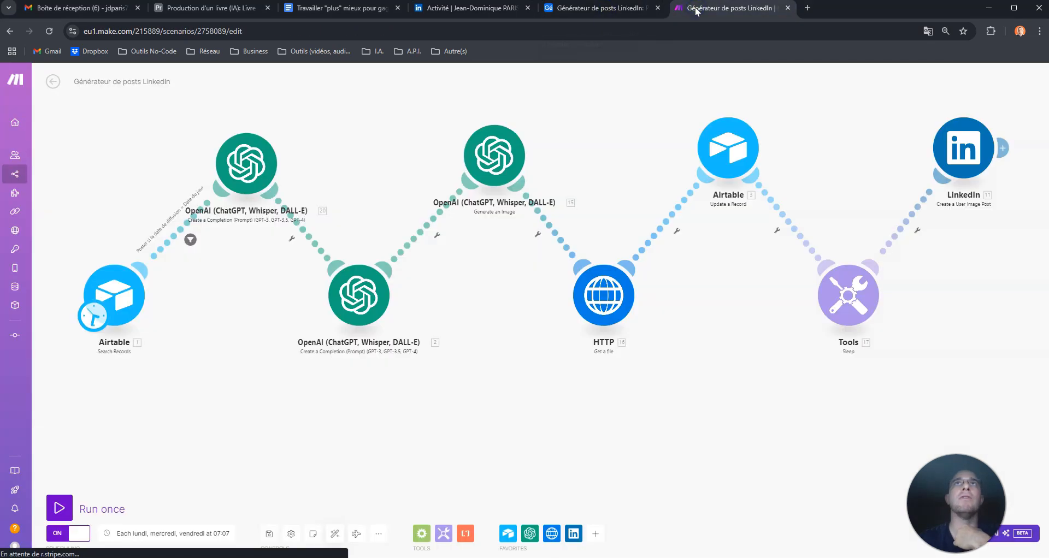
{"action": "left_click", "coordinate": [464, 9]}
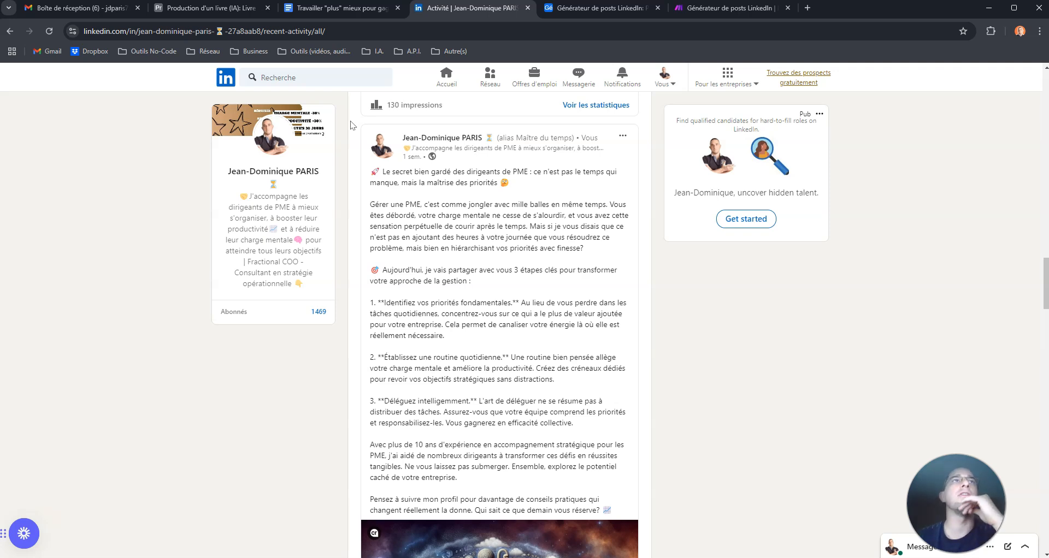
{"action": "scroll", "coordinate": [649, 183], "scroll_direction": "down", "scroll_amount": 2}
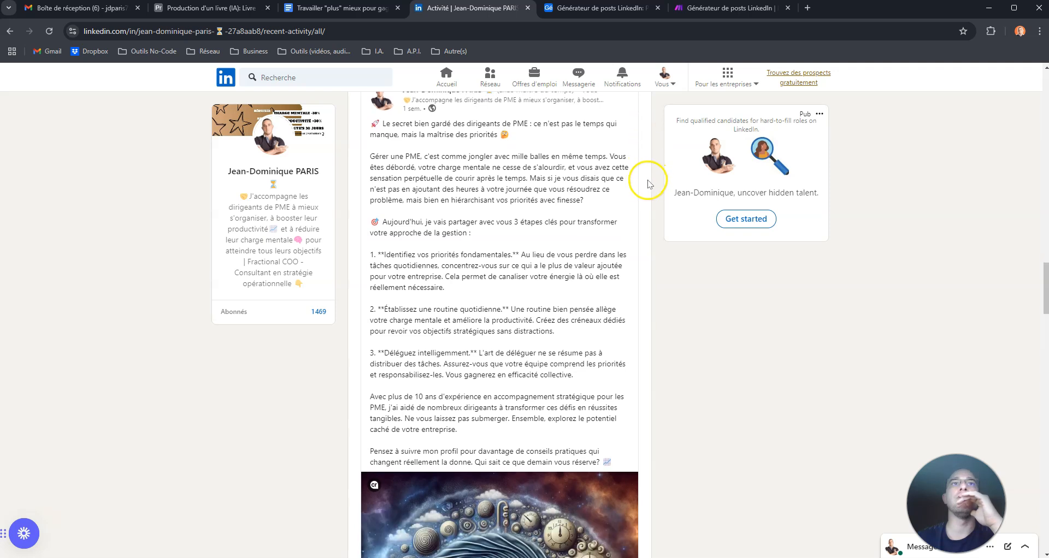
{"action": "scroll", "coordinate": [648, 183], "scroll_direction": "down", "scroll_amount": 3}
{"action": "scroll", "coordinate": [646, 184], "scroll_direction": "up", "scroll_amount": 4}
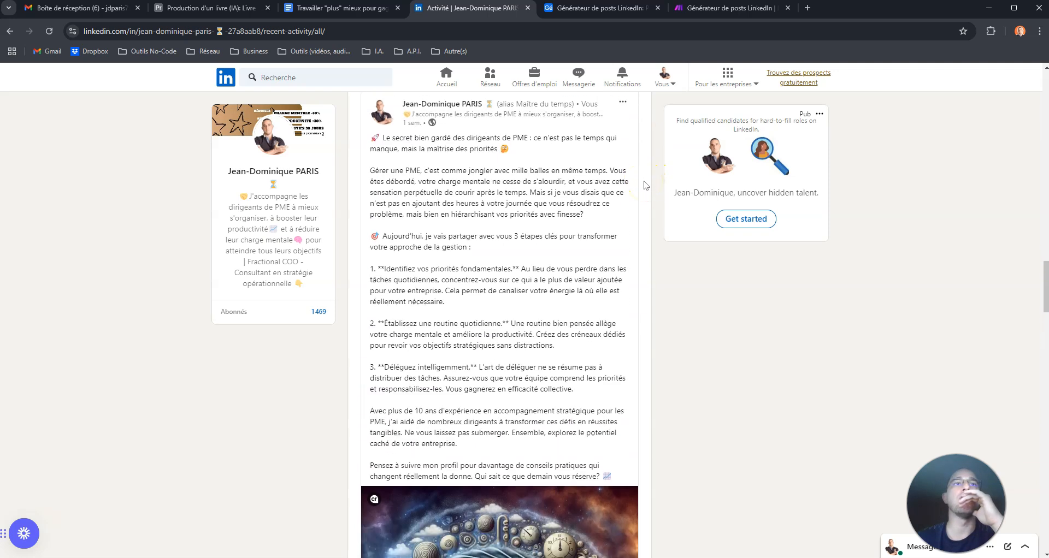
{"action": "scroll", "coordinate": [646, 185], "scroll_direction": "down", "scroll_amount": 4}
{"action": "scroll", "coordinate": [468, 307], "scroll_direction": "up", "scroll_amount": 4}
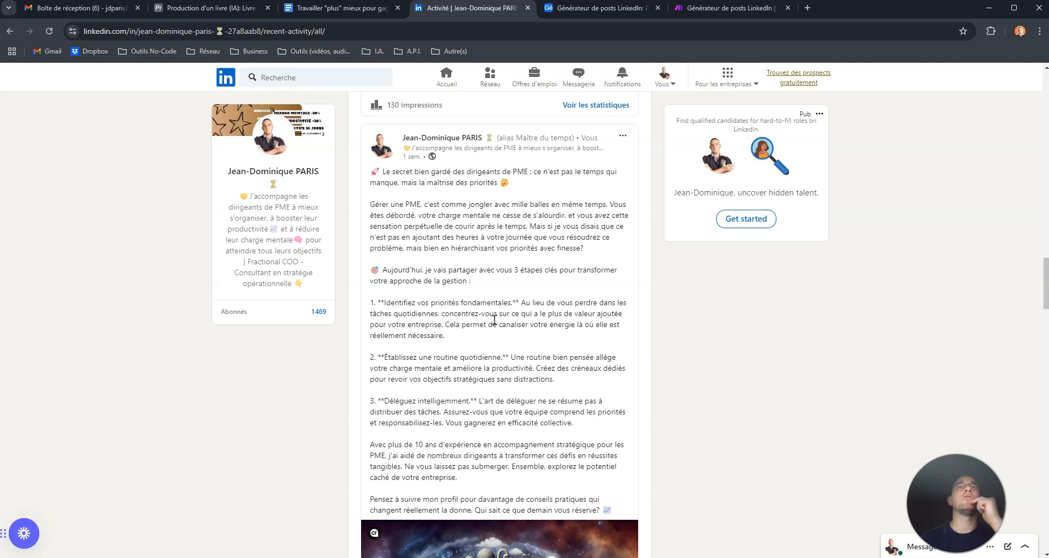
Compare the Airtable list of post ideas with the Make scenario and the published LinkedIn post
{"action": "left_click", "coordinate": [597, 10]}
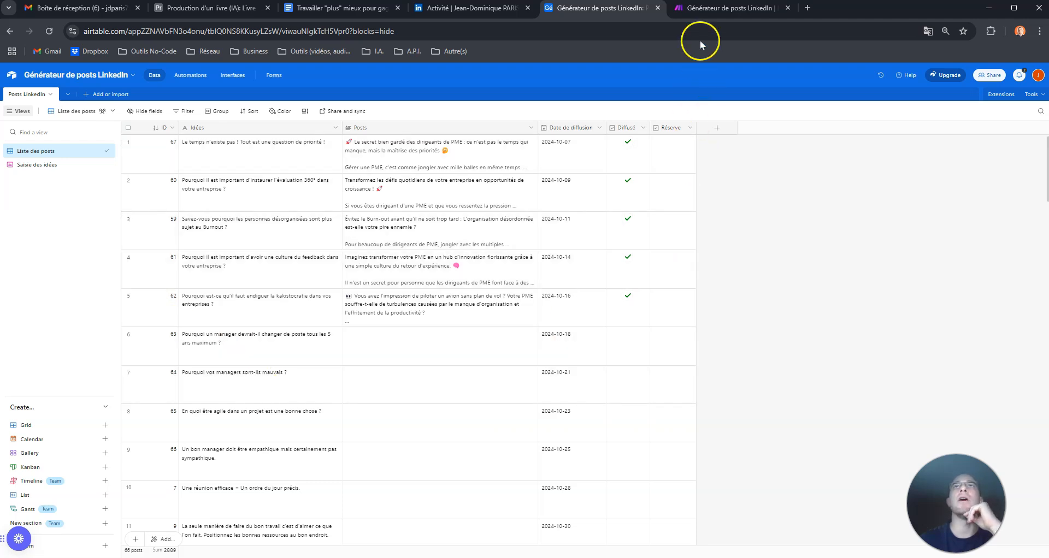
{"action": "left_click", "coordinate": [703, 12]}
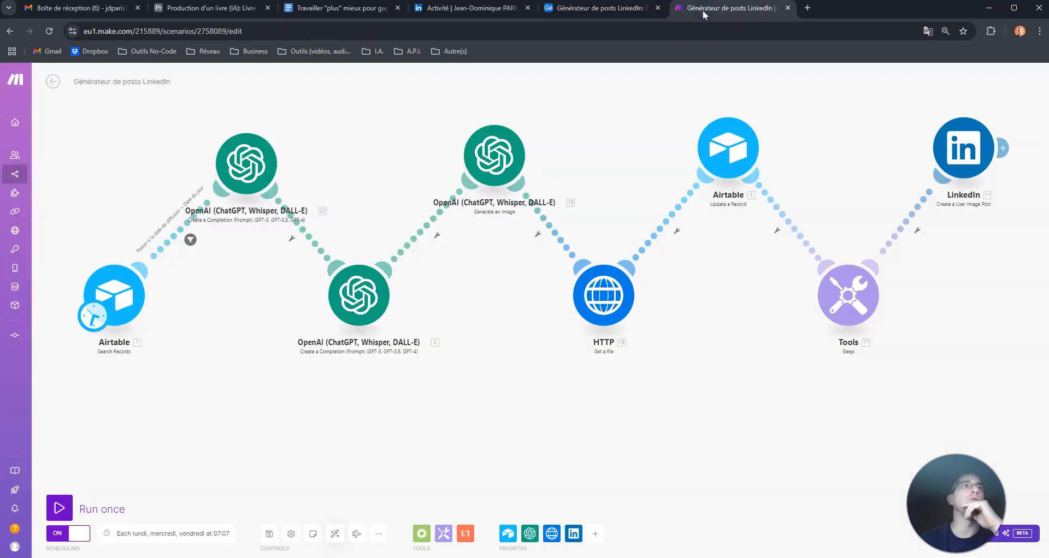
{"action": "left_click", "coordinate": [611, 11]}
{"action": "left_click", "coordinate": [485, 10]}
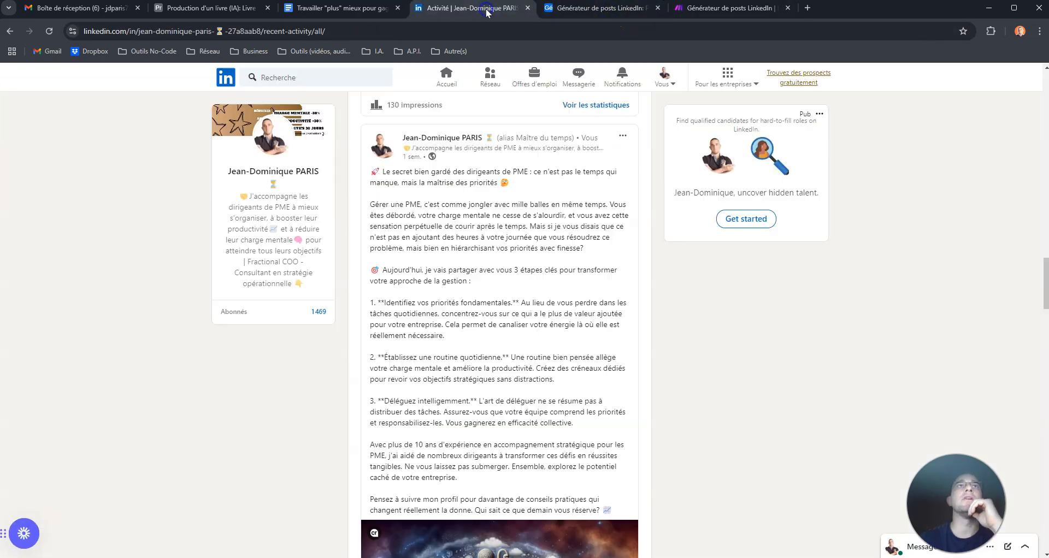
{"action": "left_click", "coordinate": [587, 11]}
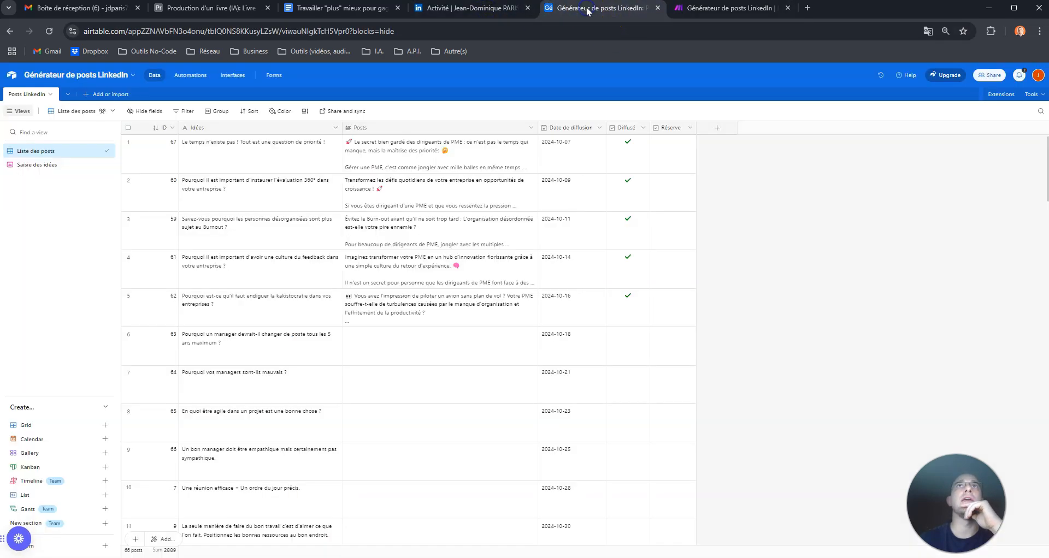
{"action": "left_click", "coordinate": [696, 9]}
{"action": "left_click", "coordinate": [580, 9]}
{"action": "left_click", "coordinate": [474, 11]}
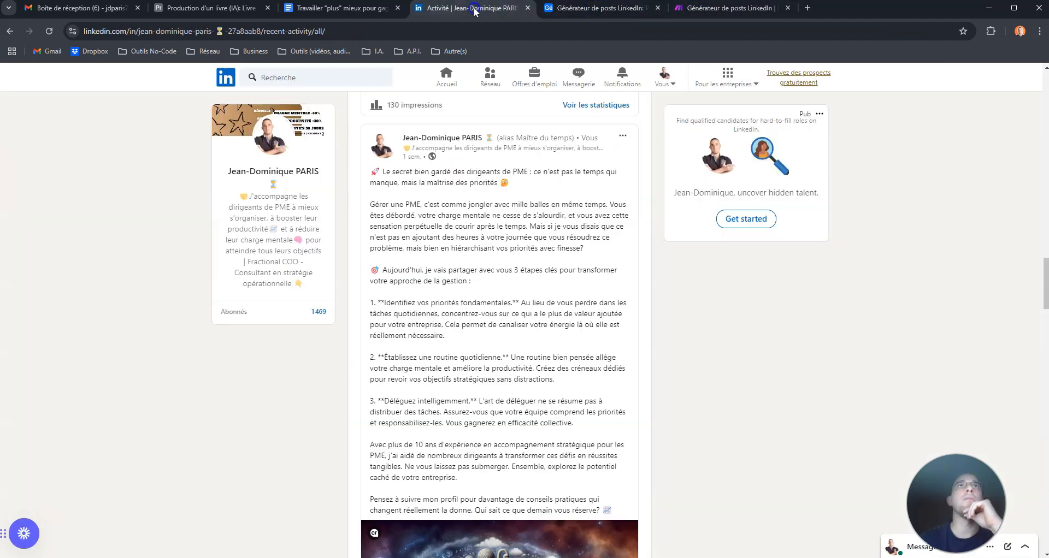
{"action": "left_click", "coordinate": [576, 11]}
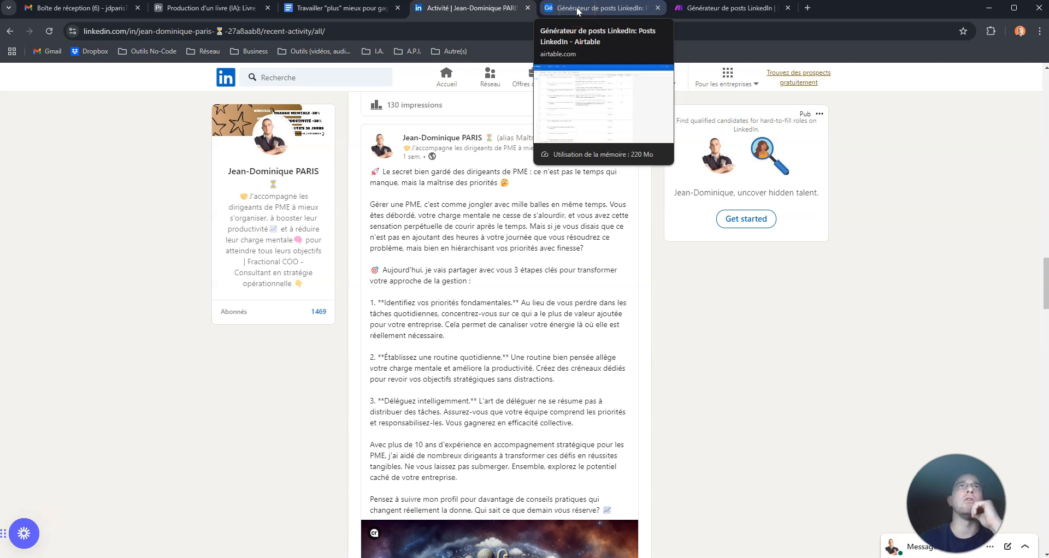
{"action": "left_click", "coordinate": [577, 11]}
{"action": "left_click", "coordinate": [726, 8]}
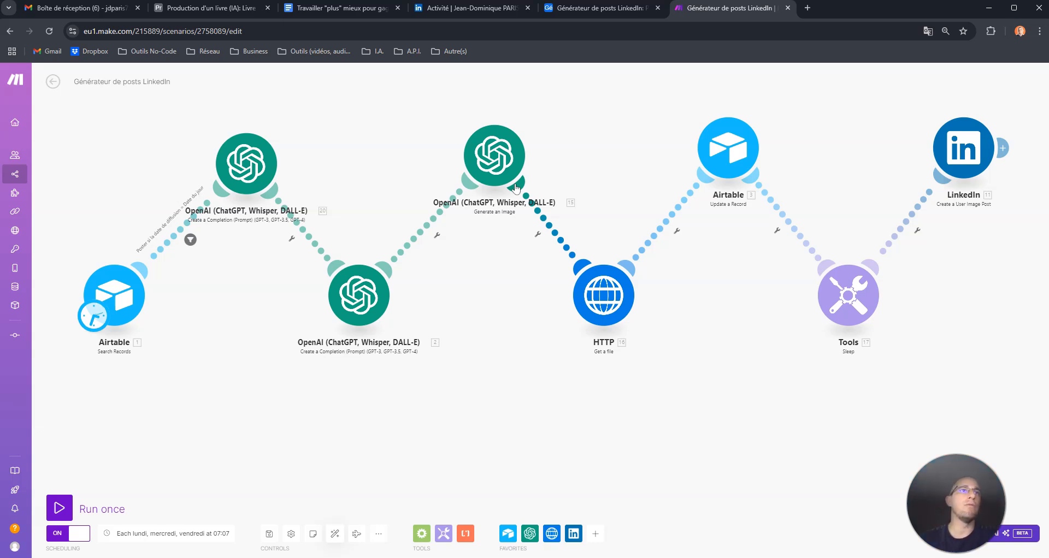
{"action": "left_click", "coordinate": [578, 10]}
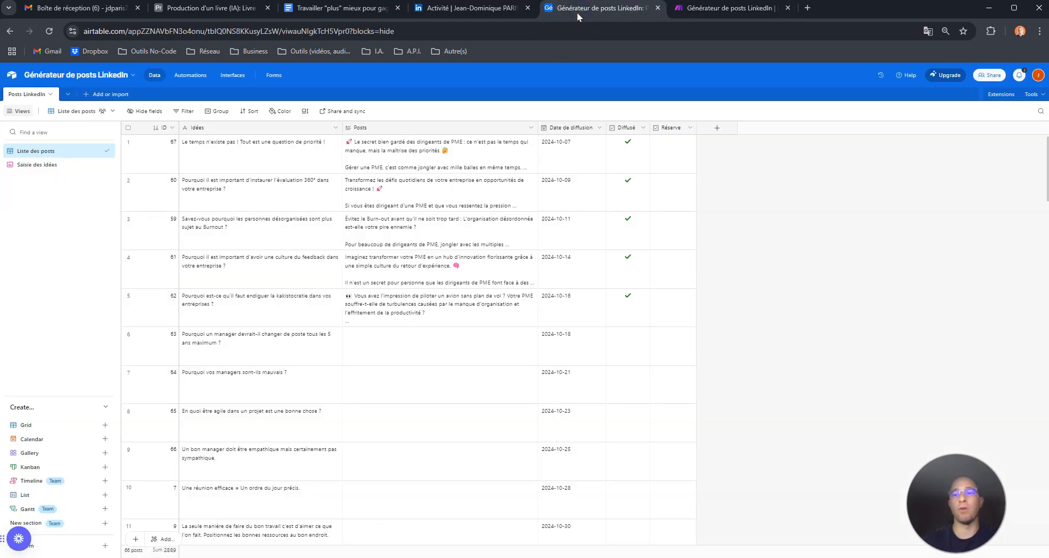
Return to LinkedIn and review the text and image of the published post about priorities
{"action": "left_click", "coordinate": [480, 15]}
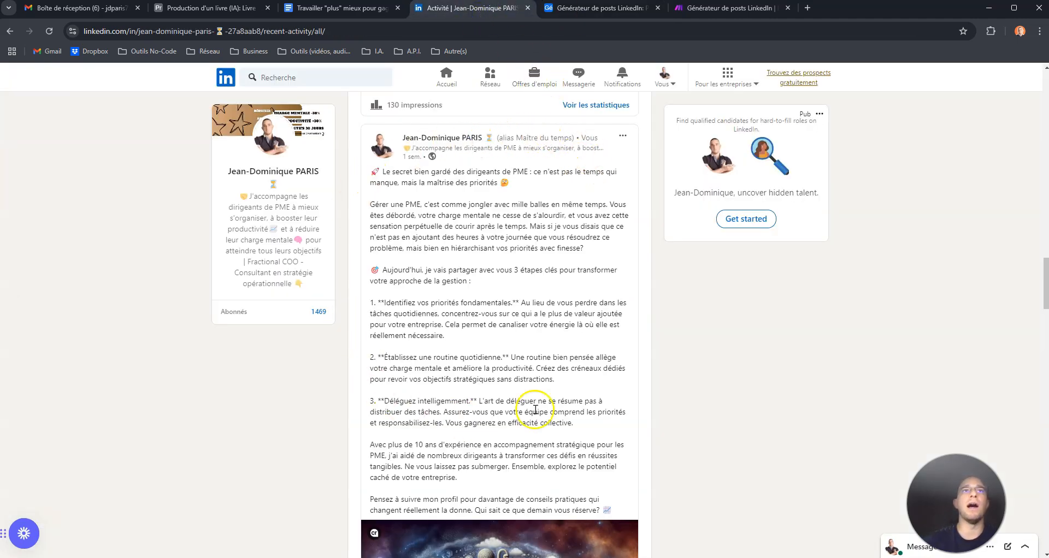
{"action": "scroll", "coordinate": [584, 335], "scroll_direction": "down", "scroll_amount": 3}
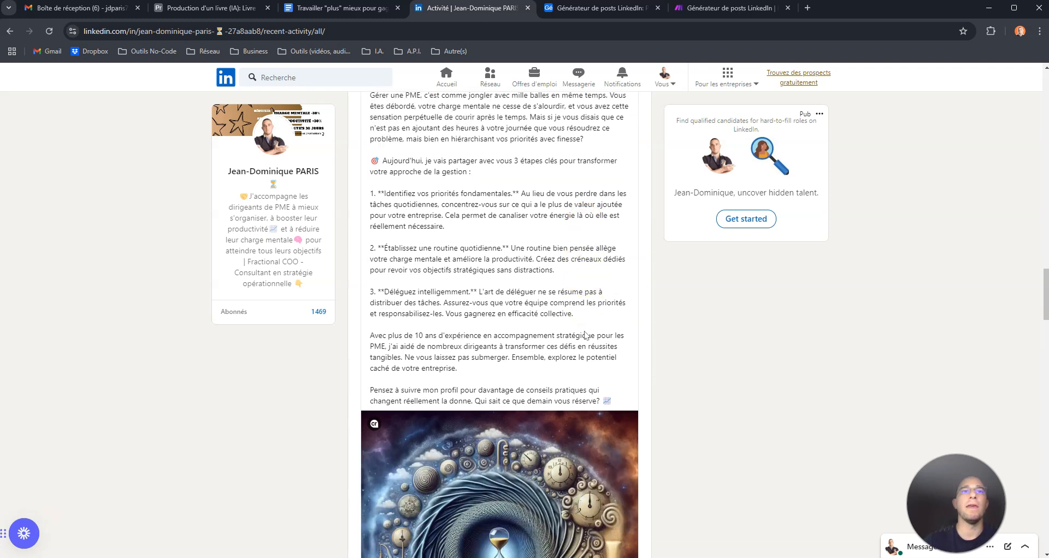
{"action": "scroll", "coordinate": [516, 434], "scroll_direction": "up", "scroll_amount": 2}
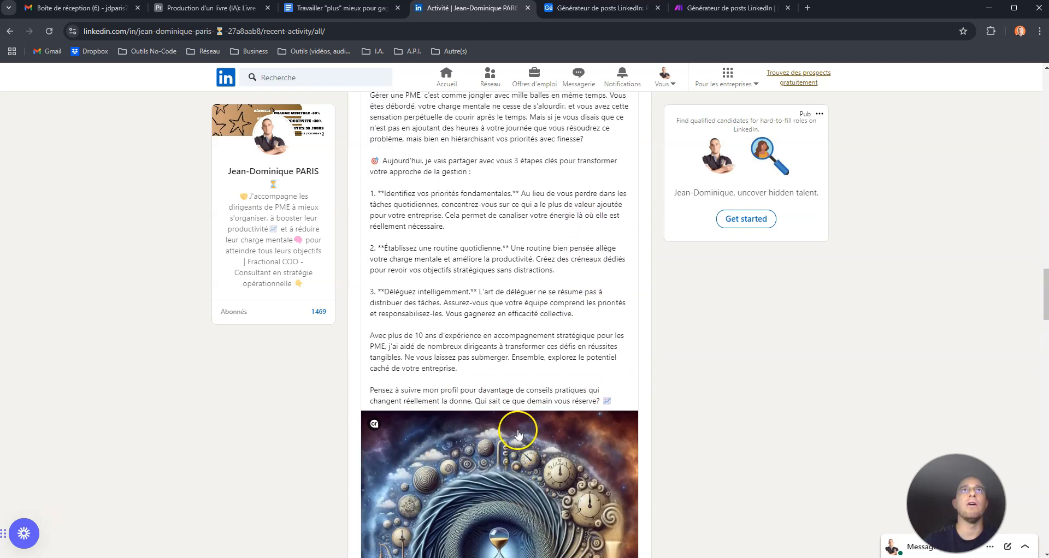
Switch to Airtable, review the ID field's settings with the Autonumber type selected, and save the field
{"action": "left_click", "coordinate": [580, 9]}
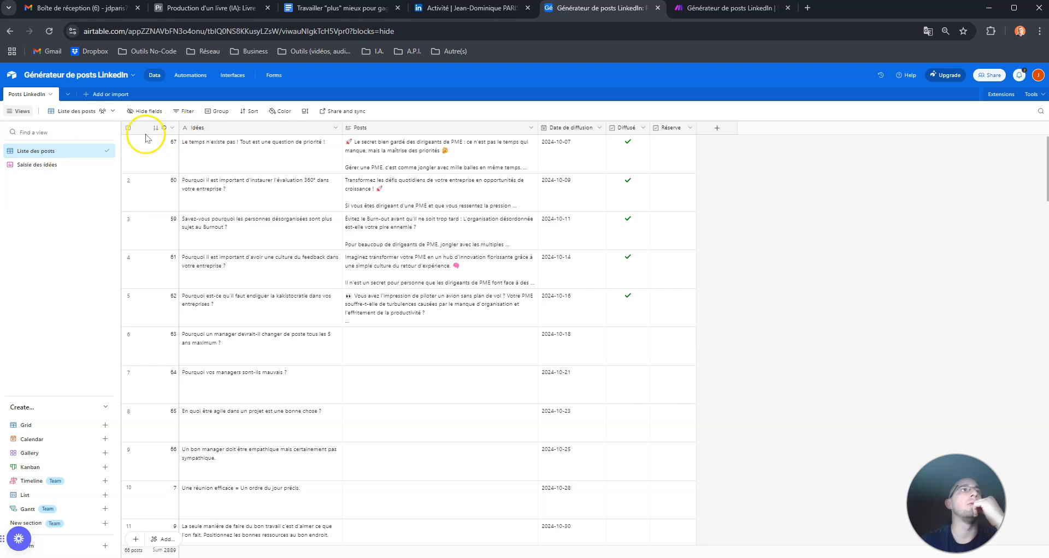
{"action": "left_click", "coordinate": [172, 129]}
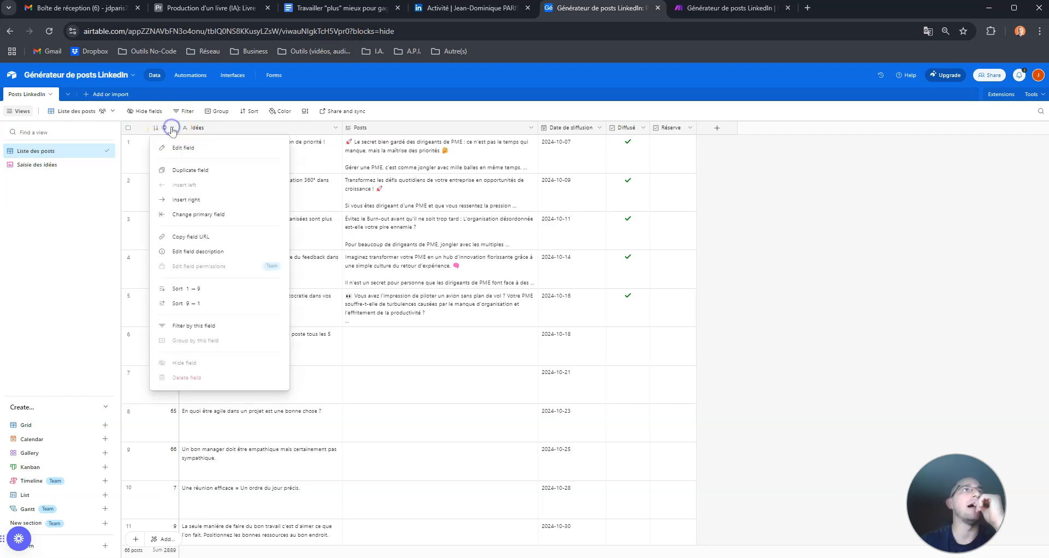
{"action": "left_click", "coordinate": [183, 147]}
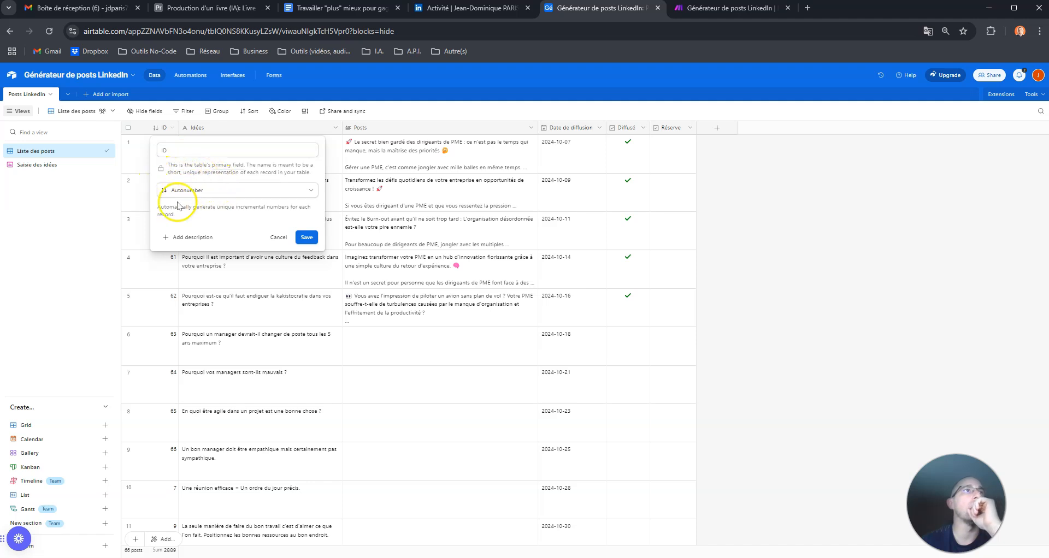
{"action": "left_click", "coordinate": [211, 191]}
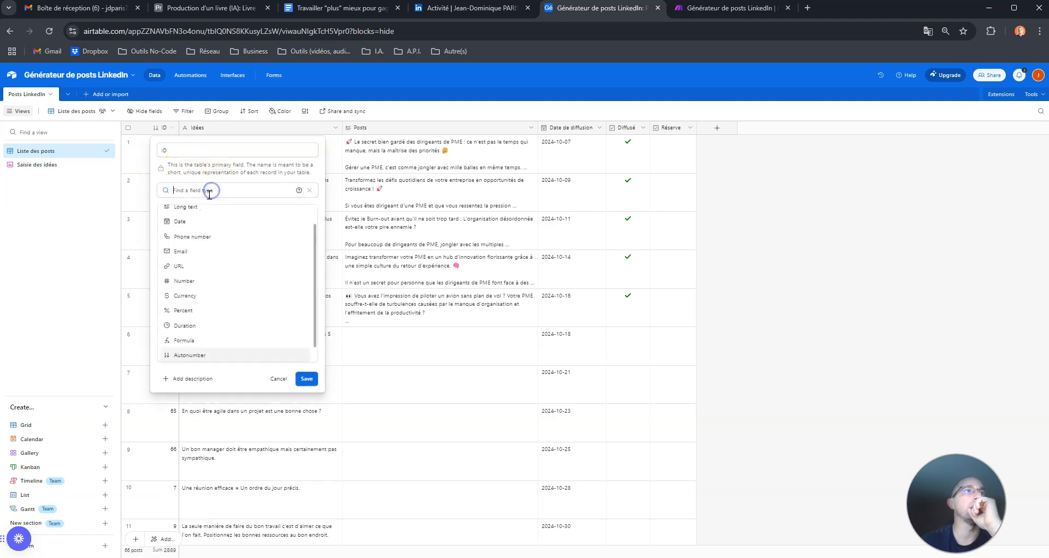
{"action": "left_click", "coordinate": [190, 356]}
{"action": "left_click", "coordinate": [306, 227]}
{"action": "left_click", "coordinate": [172, 128]}
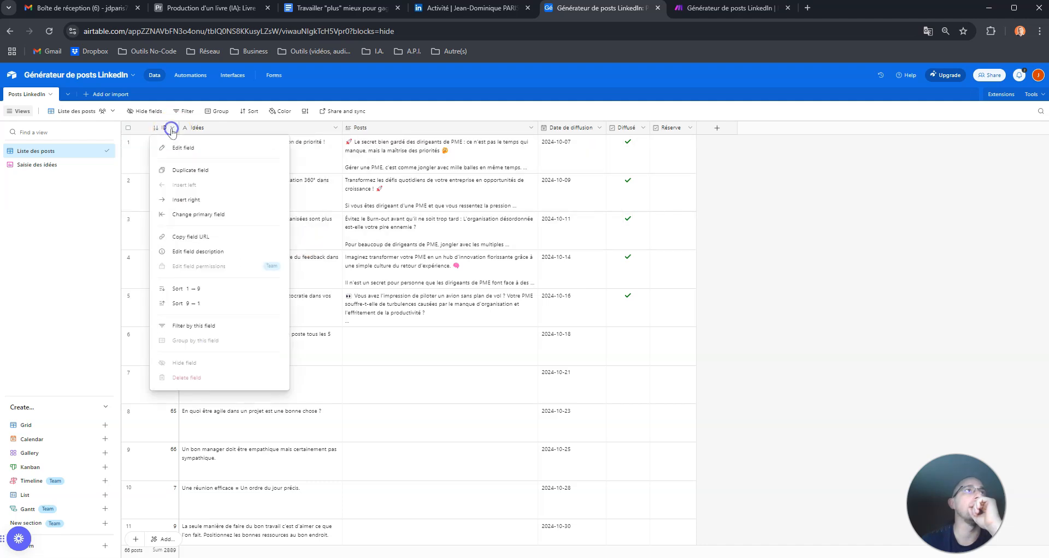
{"action": "left_click", "coordinate": [213, 157]}
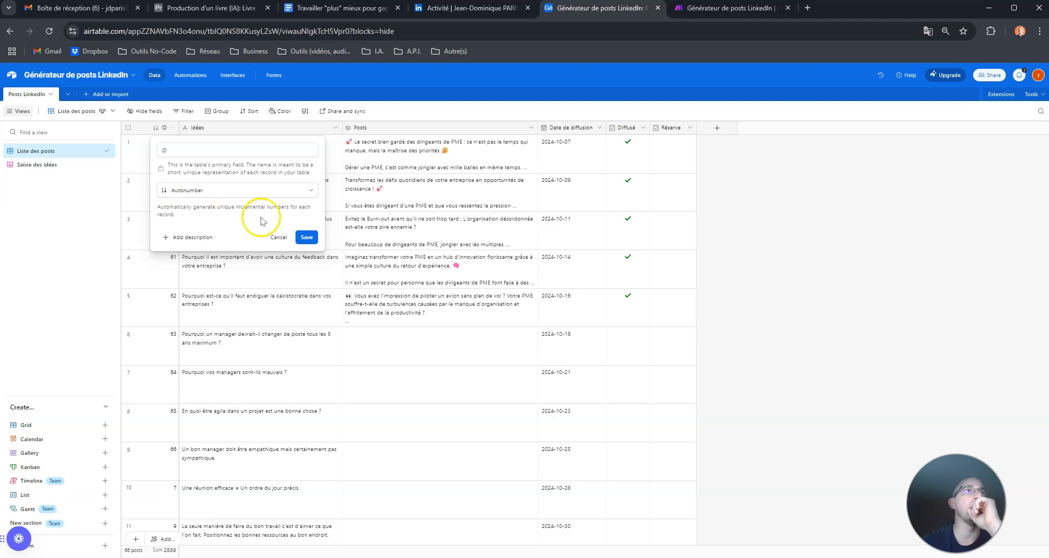
{"action": "left_click", "coordinate": [307, 237]}
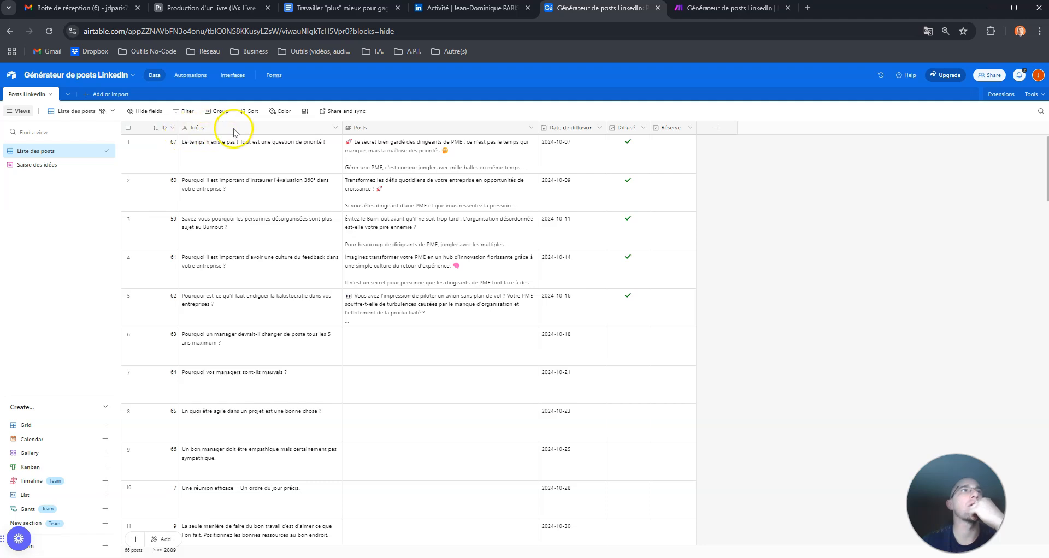
Open the Idées field's settings, review its available field types, and save the field as single line text
{"action": "left_click", "coordinate": [335, 127]}
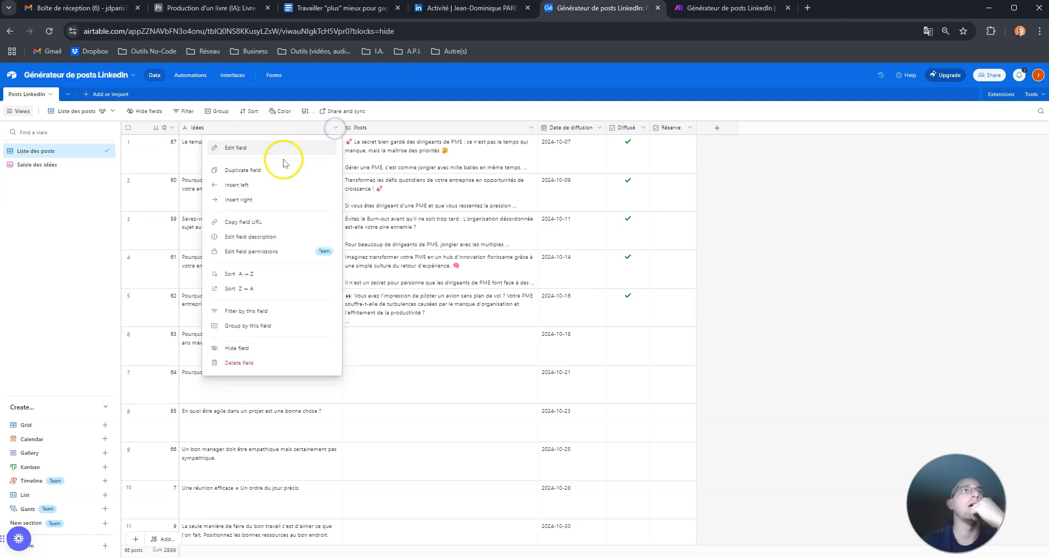
{"action": "left_click", "coordinate": [235, 147]}
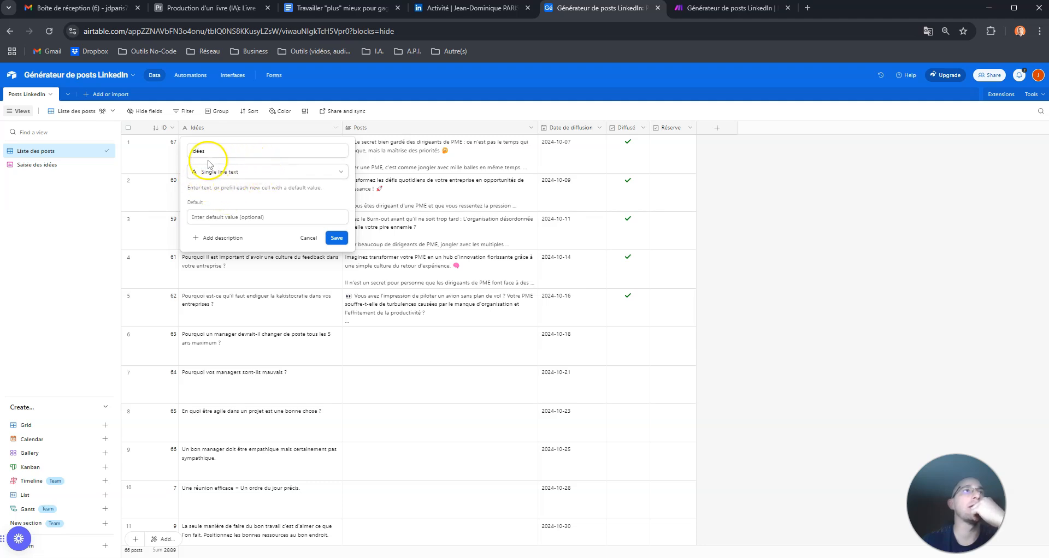
{"action": "left_click", "coordinate": [233, 173]}
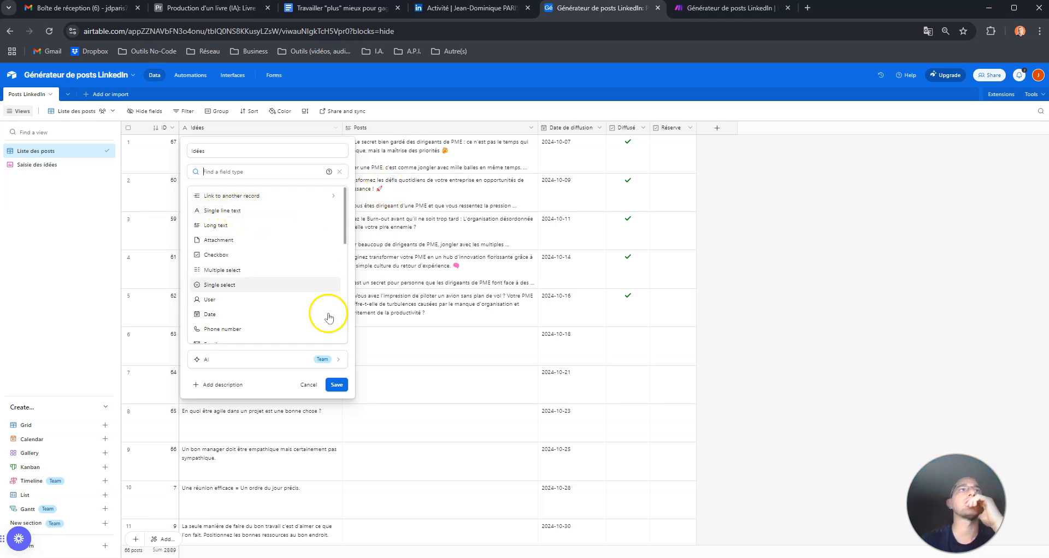
{"action": "left_click", "coordinate": [336, 385]}
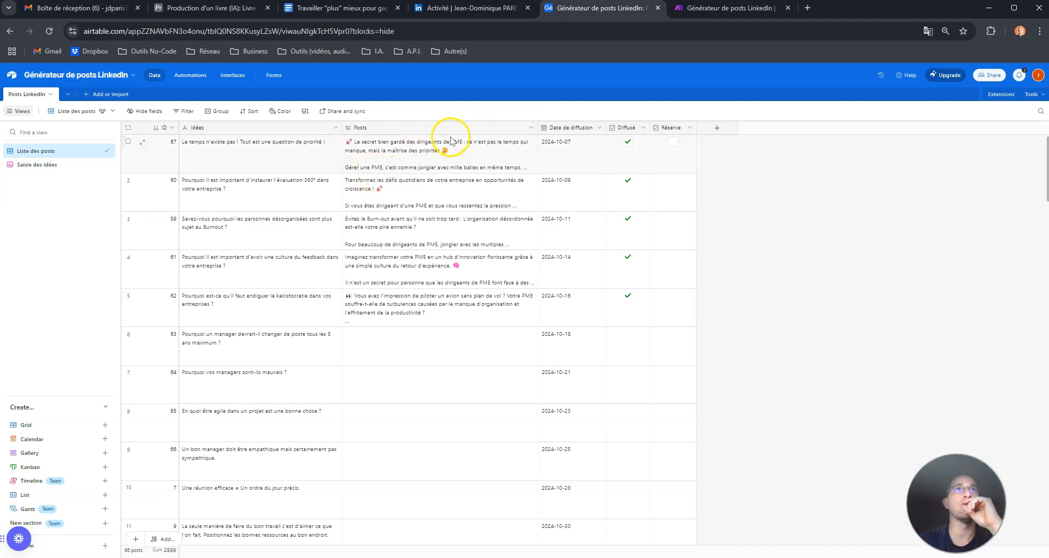
Look through the post records, then review the Posts field's Long text type and save the field
{"action": "scroll", "coordinate": [444, 314], "scroll_direction": "down", "scroll_amount": 2}
{"action": "scroll", "coordinate": [433, 244], "scroll_direction": "down", "scroll_amount": 1}
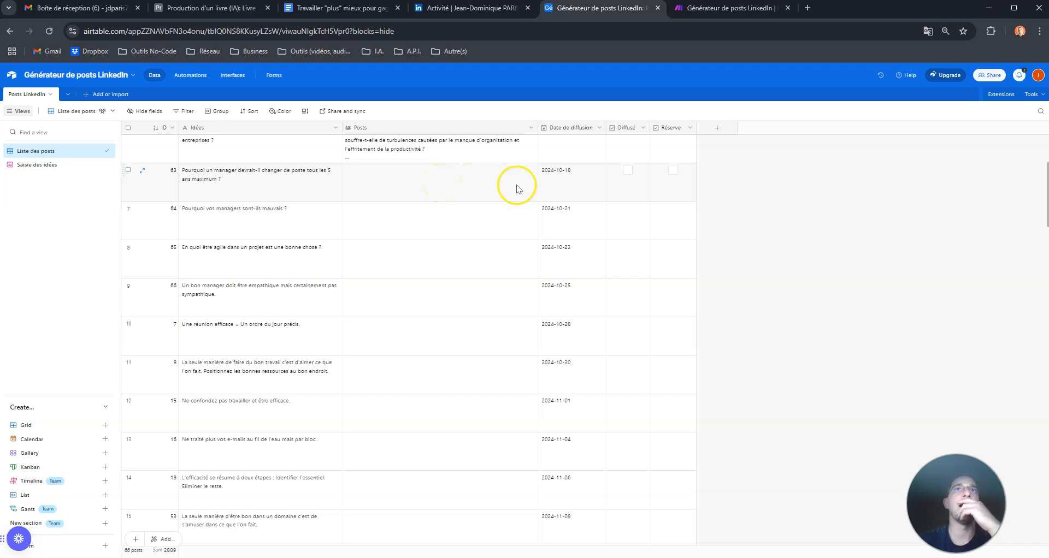
{"action": "scroll", "coordinate": [475, 204], "scroll_direction": "up", "scroll_amount": 3}
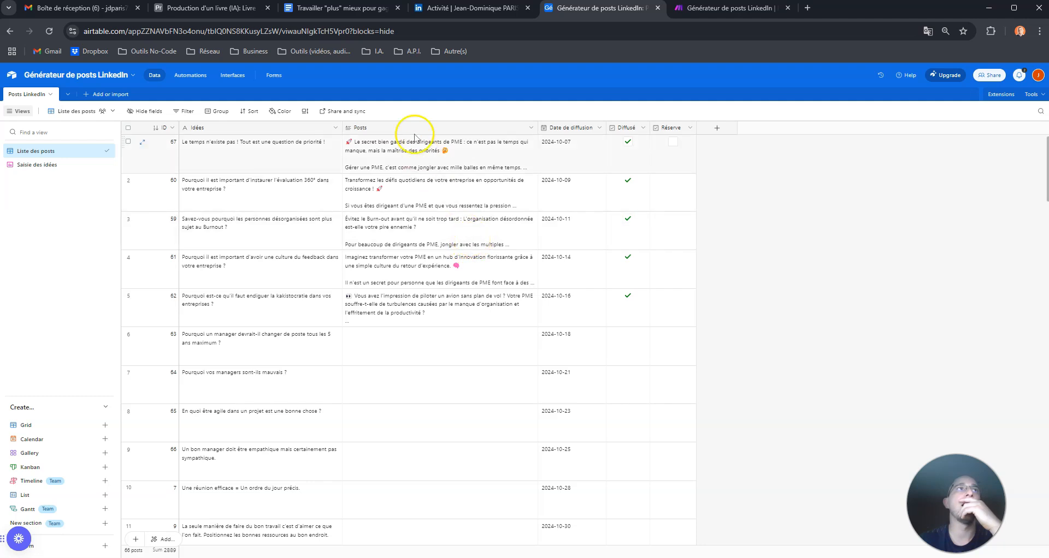
{"action": "left_click", "coordinate": [532, 129]}
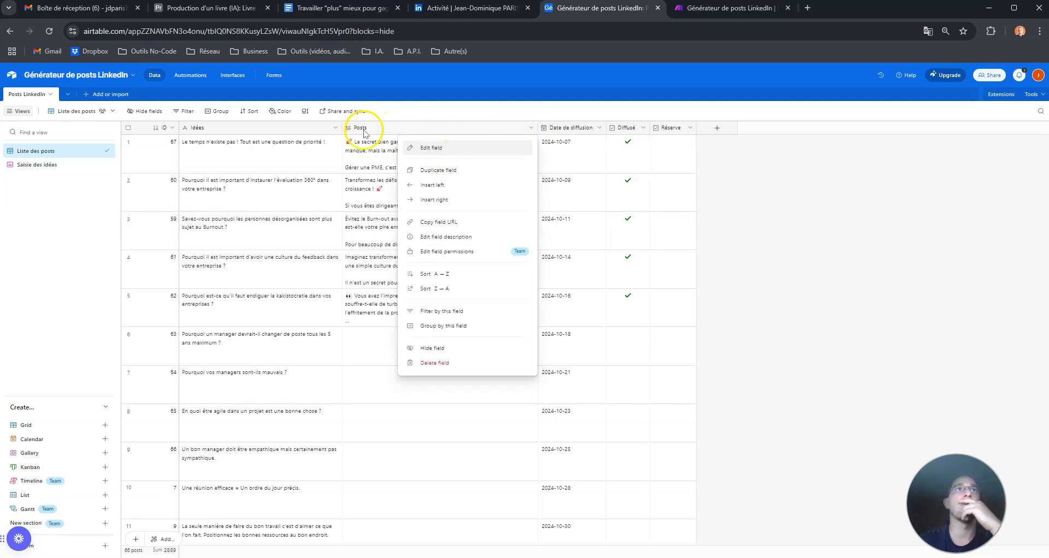
{"action": "left_click", "coordinate": [428, 150]}
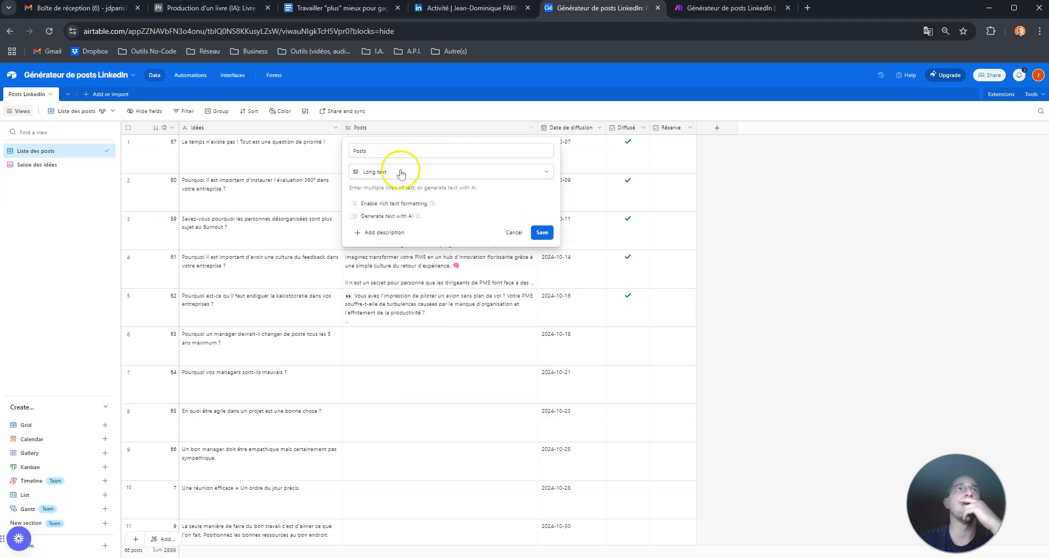
{"action": "left_click", "coordinate": [371, 171]}
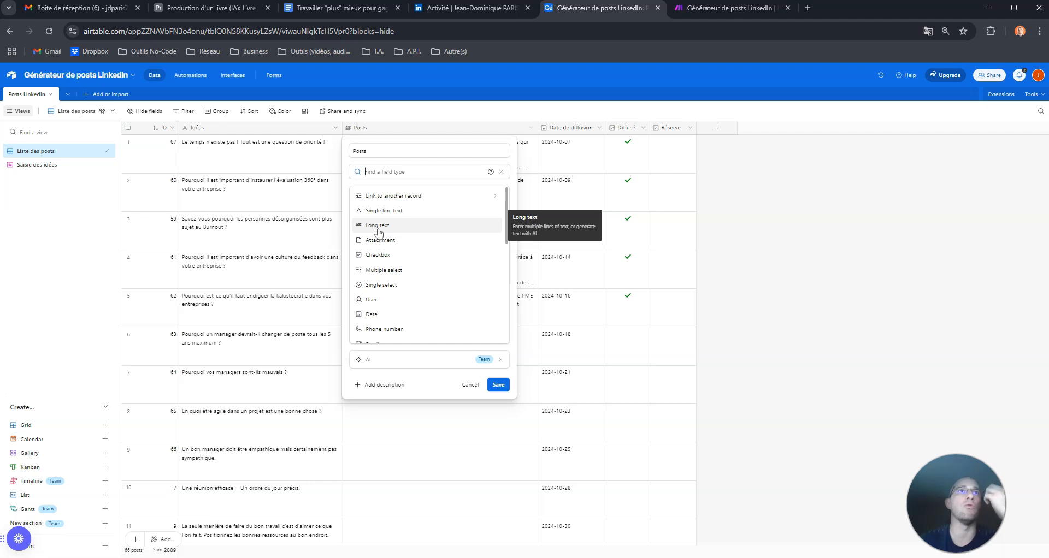
{"action": "left_click", "coordinate": [382, 231]}
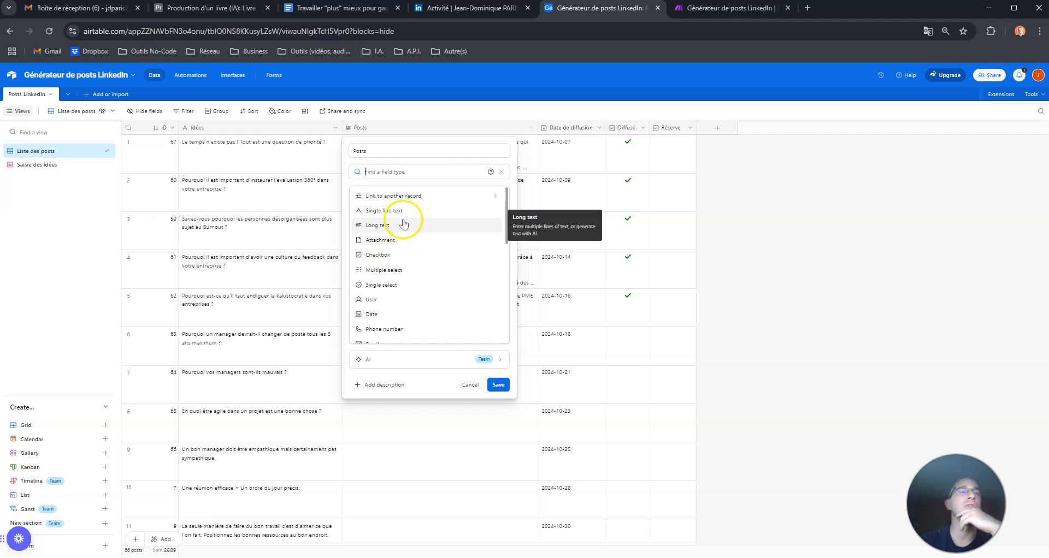
{"action": "left_click", "coordinate": [498, 384]}
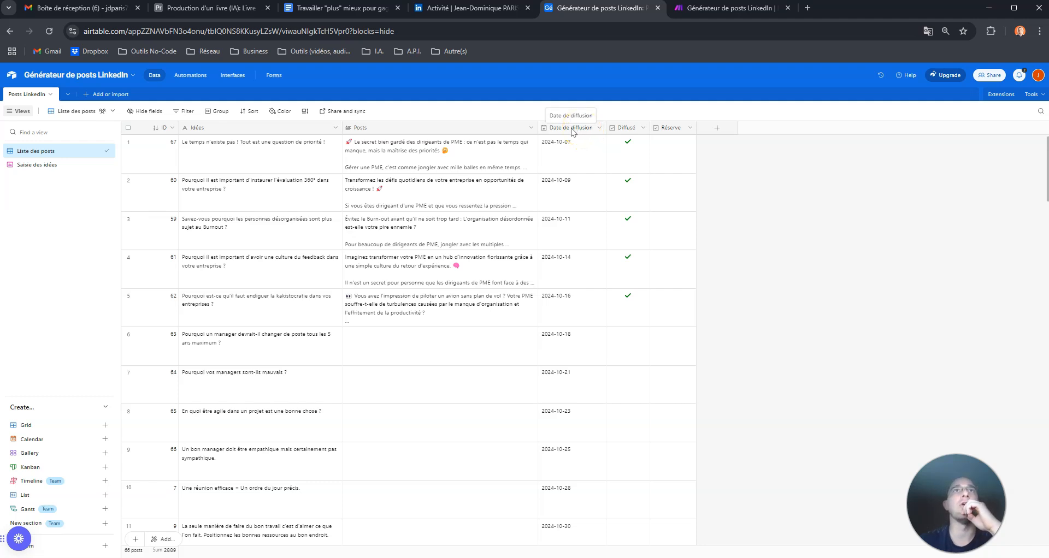
Open the Date de diffusion field's settings, review its Date type and ISO date format, and close the settings
{"action": "left_click", "coordinate": [599, 129]}
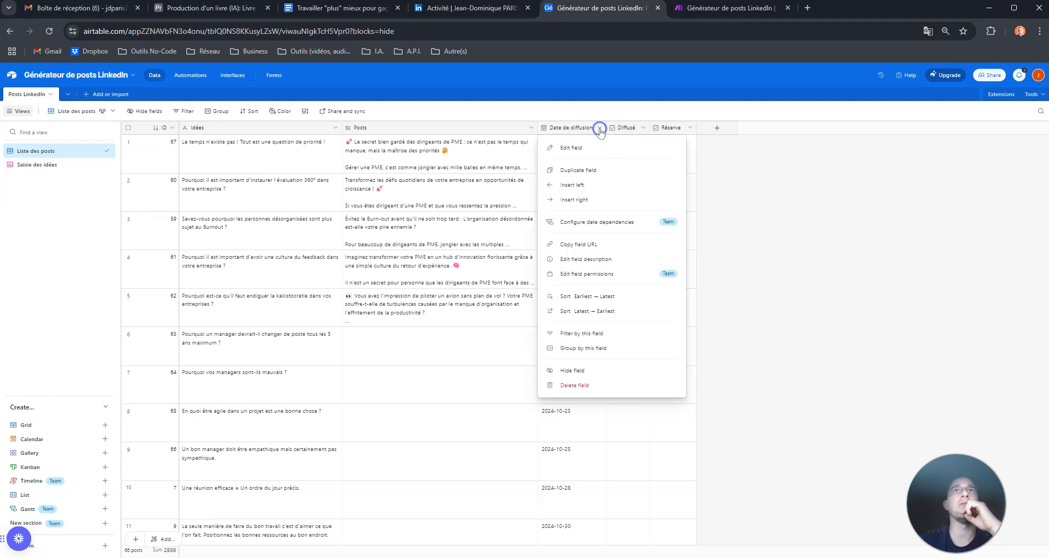
{"action": "left_click", "coordinate": [576, 148]}
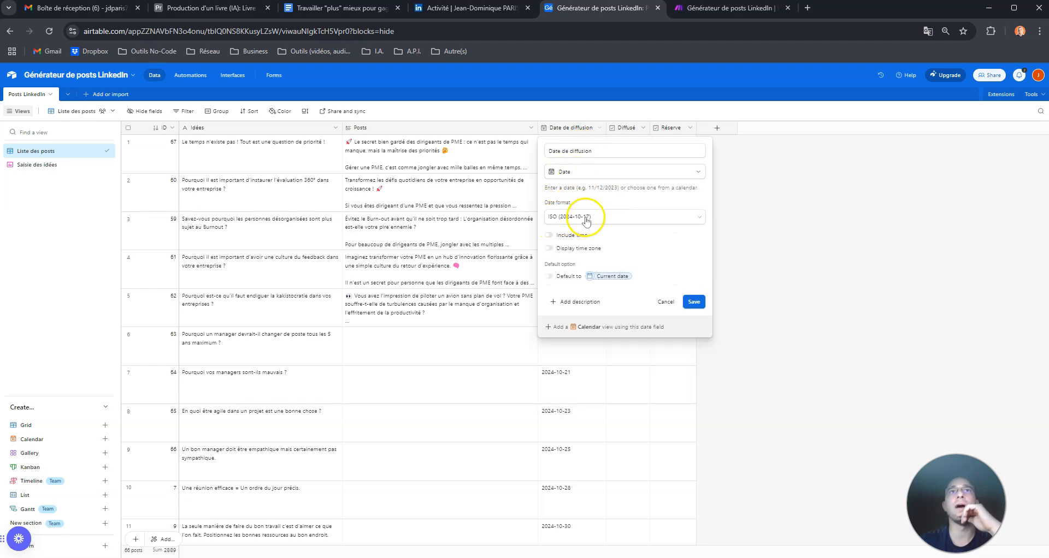
{"action": "left_click", "coordinate": [490, 182]}
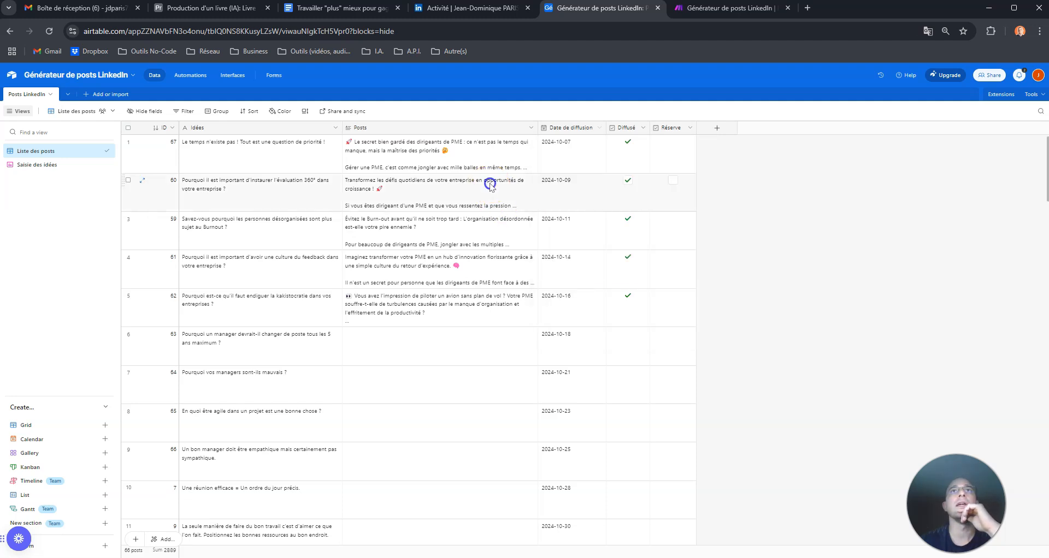
Open the Diffusé field's settings, review its Checkbox type and the available checkbox styles, and save the field
{"action": "left_click", "coordinate": [643, 129]}
{"action": "left_click", "coordinate": [574, 154]}
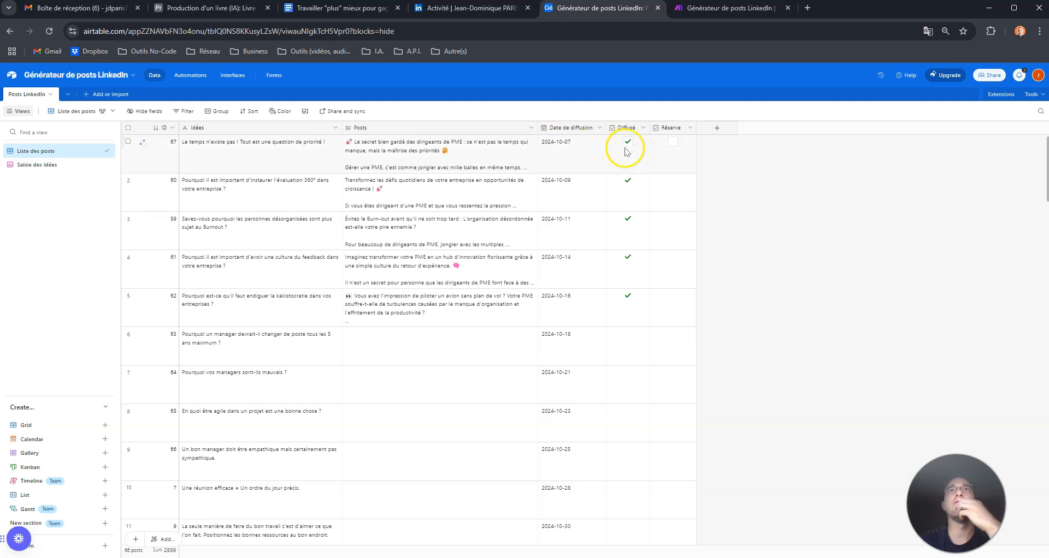
{"action": "left_click", "coordinate": [643, 128]}
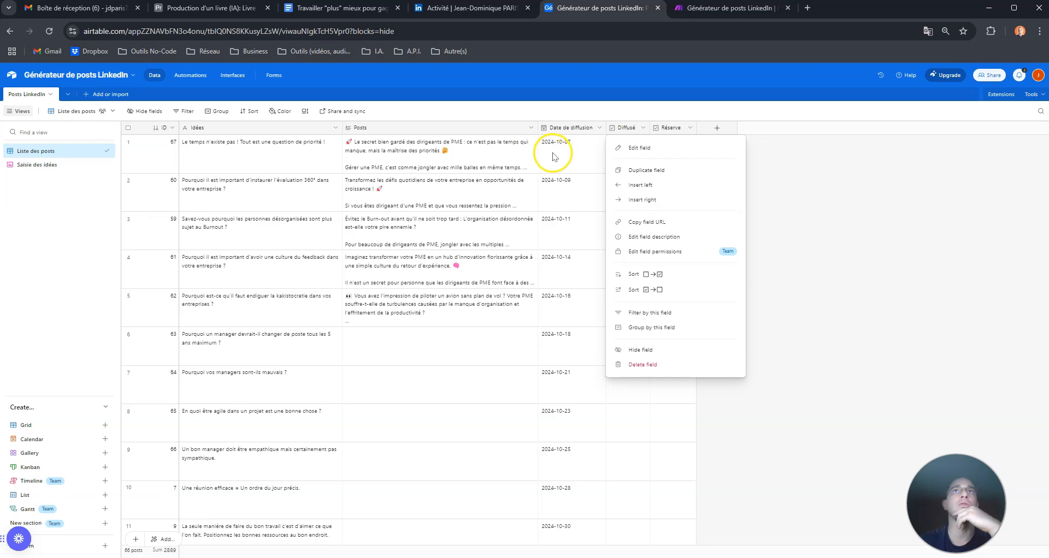
{"action": "left_click", "coordinate": [639, 147]}
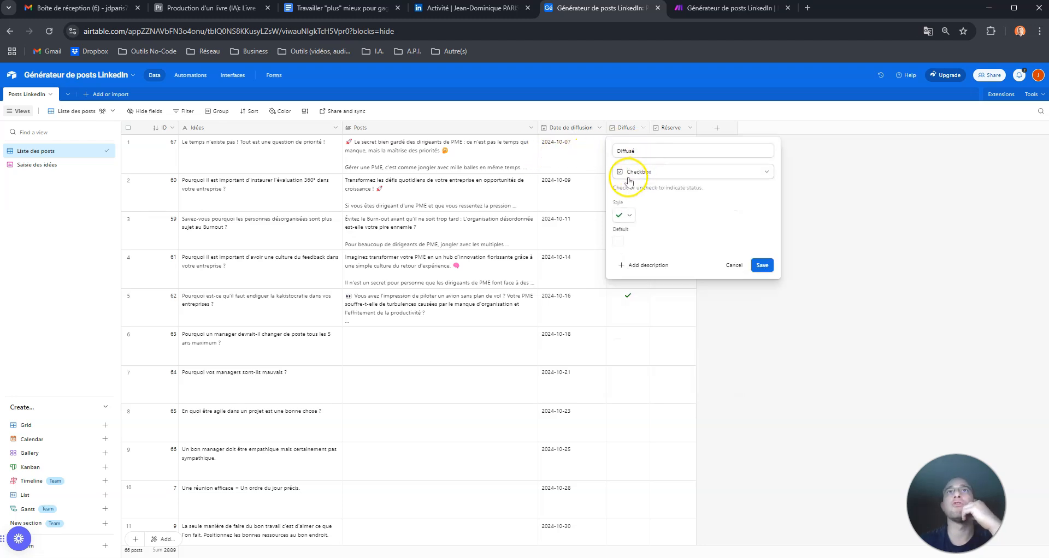
{"action": "left_click", "coordinate": [652, 171]}
{"action": "left_click", "coordinate": [645, 254]}
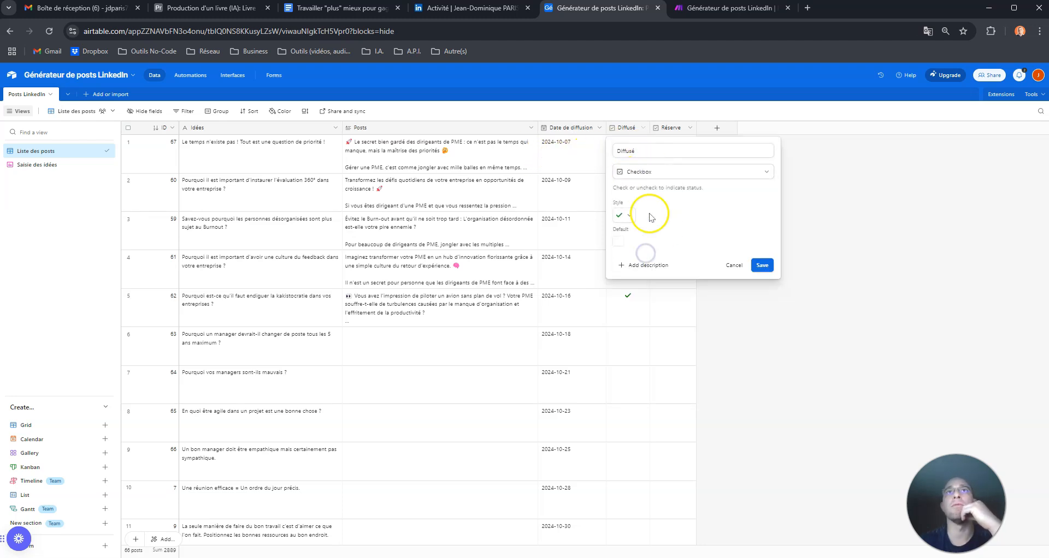
{"action": "left_click", "coordinate": [628, 217]}
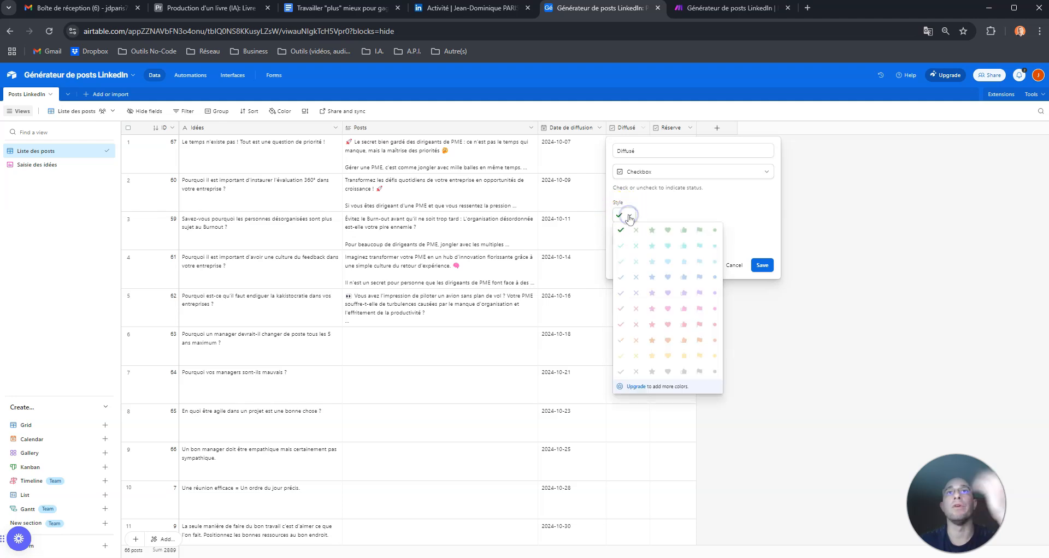
{"action": "left_click", "coordinate": [626, 220]}
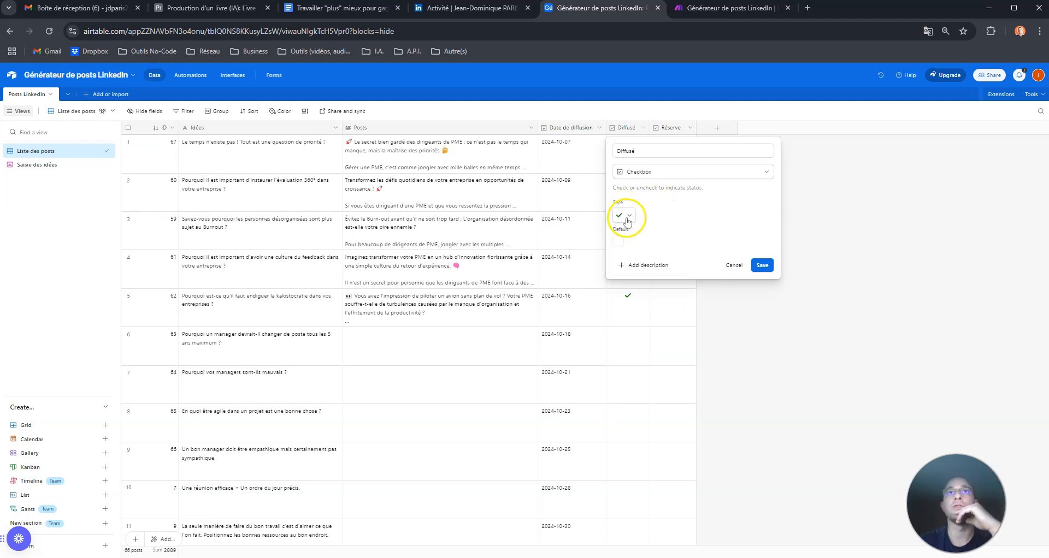
{"action": "left_click", "coordinate": [628, 218]}
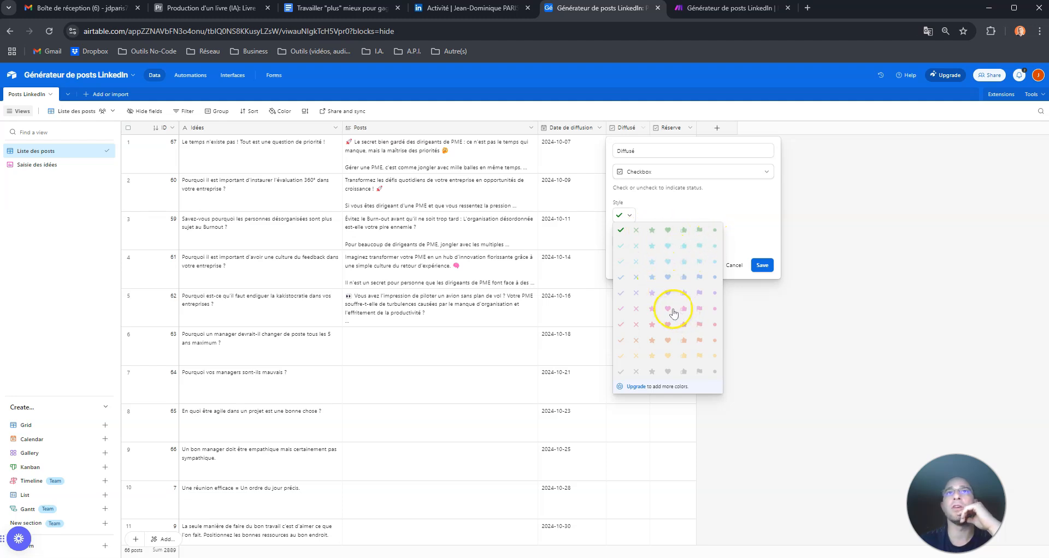
{"action": "left_click", "coordinate": [749, 204]}
{"action": "left_click", "coordinate": [761, 264]}
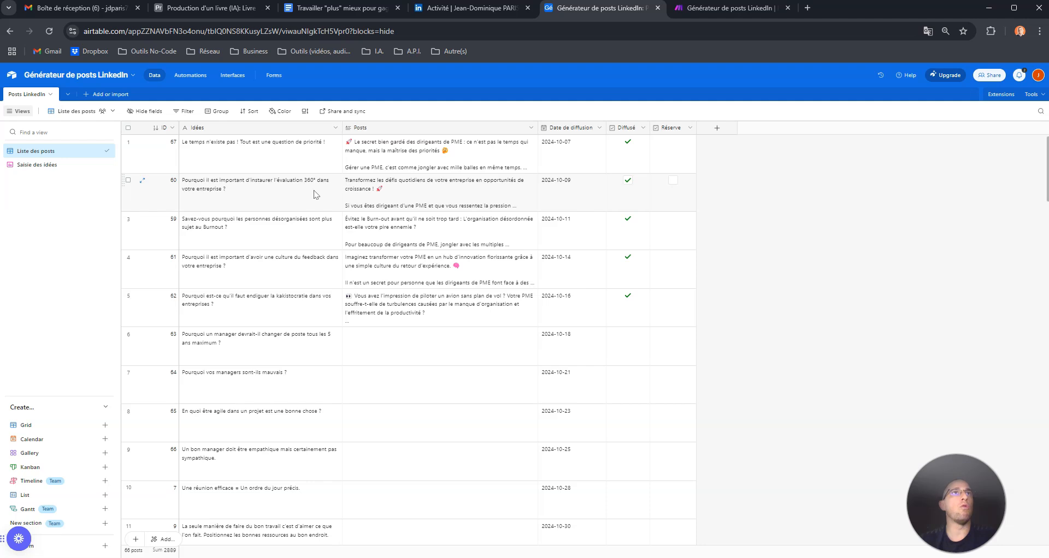
Add a new empty record at the end of the Posts LinkedIn table
{"action": "scroll", "coordinate": [299, 277], "scroll_direction": "down", "scroll_amount": 5}
{"action": "scroll", "coordinate": [302, 276], "scroll_direction": "down", "scroll_amount": 20}
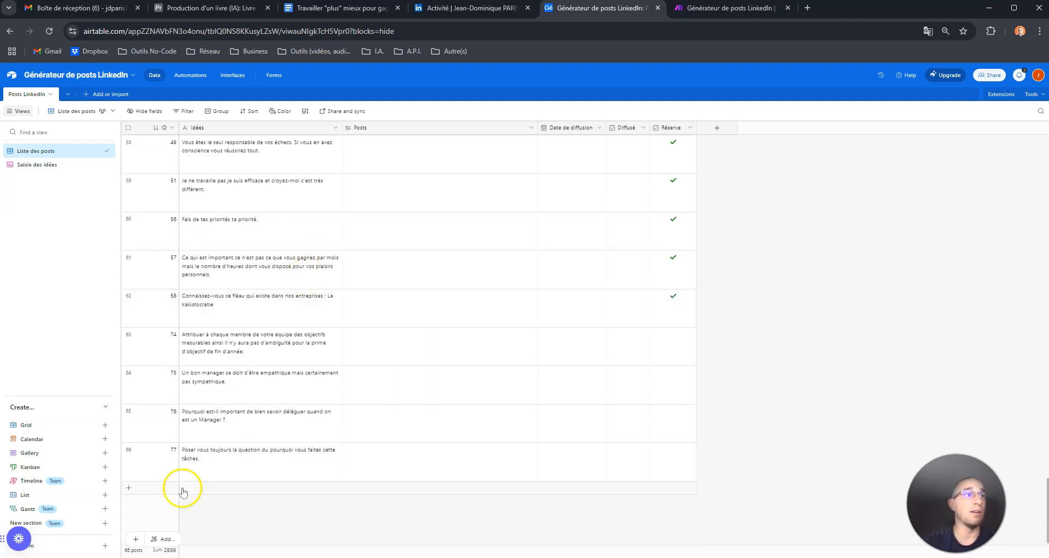
{"action": "left_click", "coordinate": [131, 489]}
{"action": "left_click", "coordinate": [196, 498]}
{"action": "left_click", "coordinate": [172, 502]}
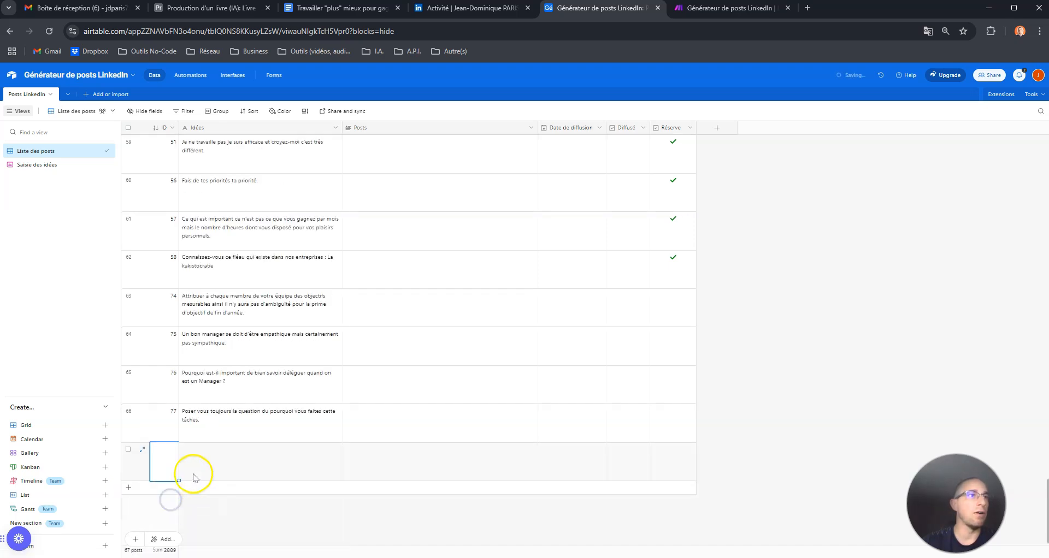
Enter "Recette de cookie au caramel" as the new record's text in the Idées field
{"action": "left_click", "coordinate": [202, 468]}
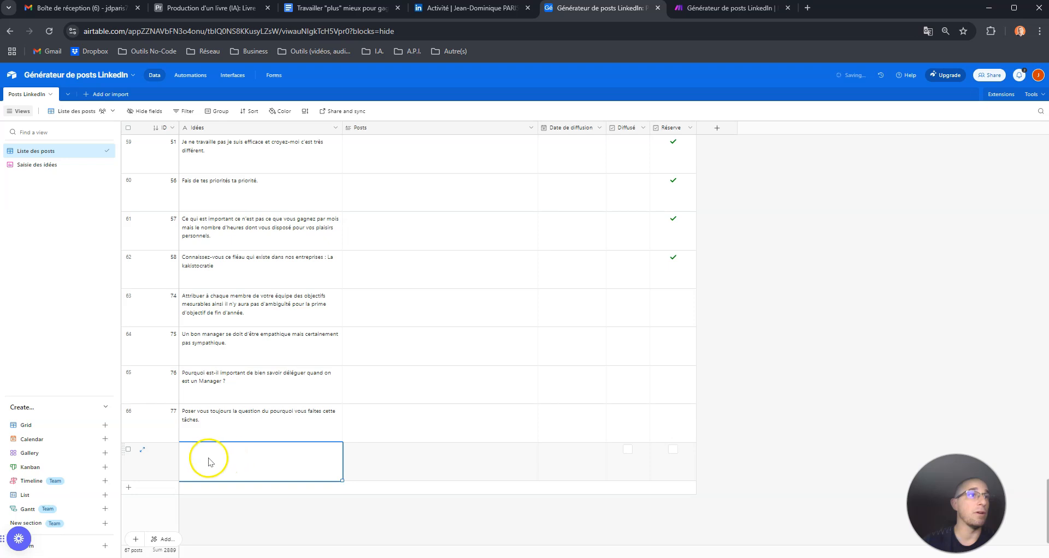
{"action": "left_click", "coordinate": [210, 455]}
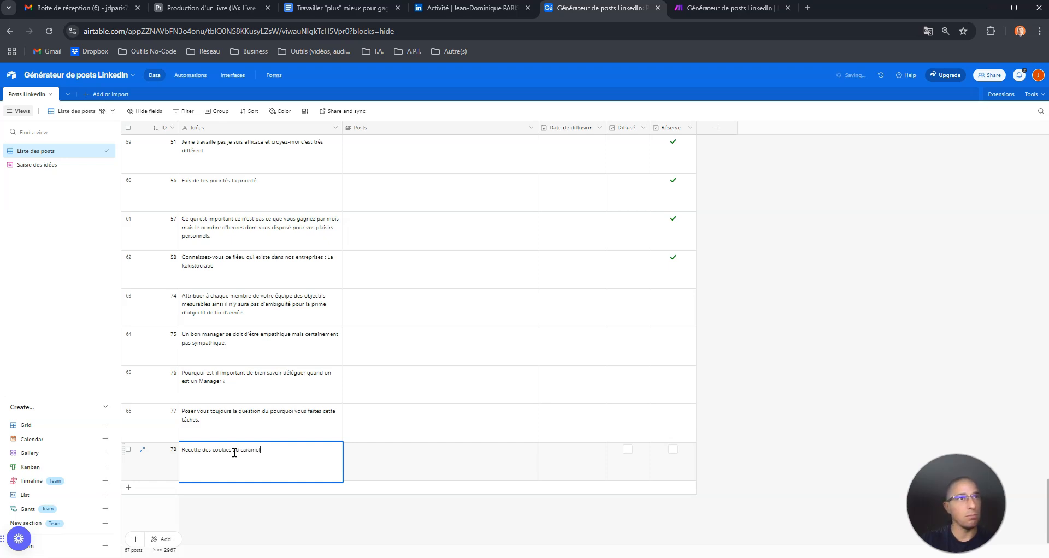
{"action": "double_click", "coordinate": [207, 451]}
{"action": "left_click", "coordinate": [208, 451]}
{"action": "key", "text": "BackSpace"}
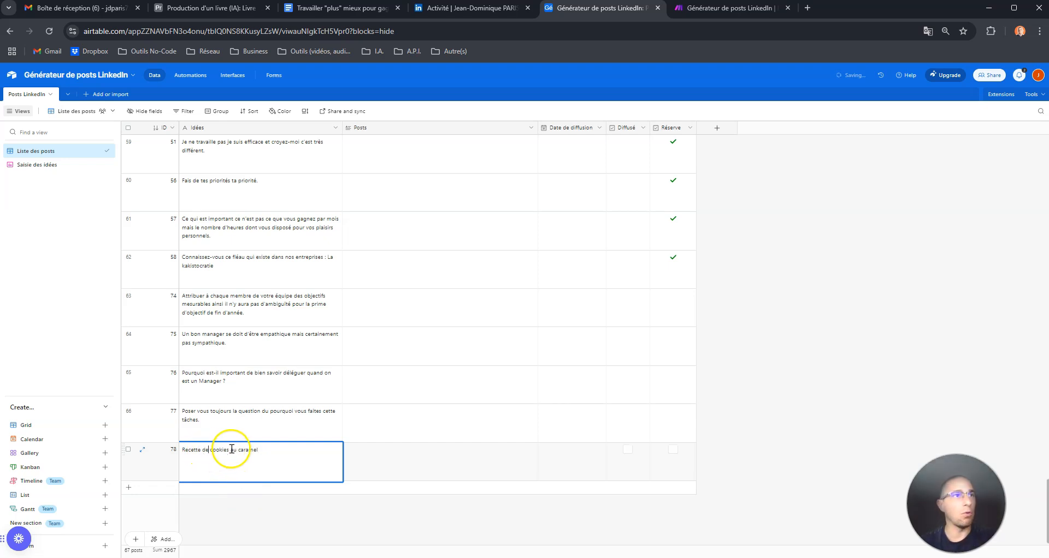
{"action": "key", "text": "BackSpace"}
{"action": "left_click", "coordinate": [356, 456]}
{"action": "left_click", "coordinate": [293, 467]}
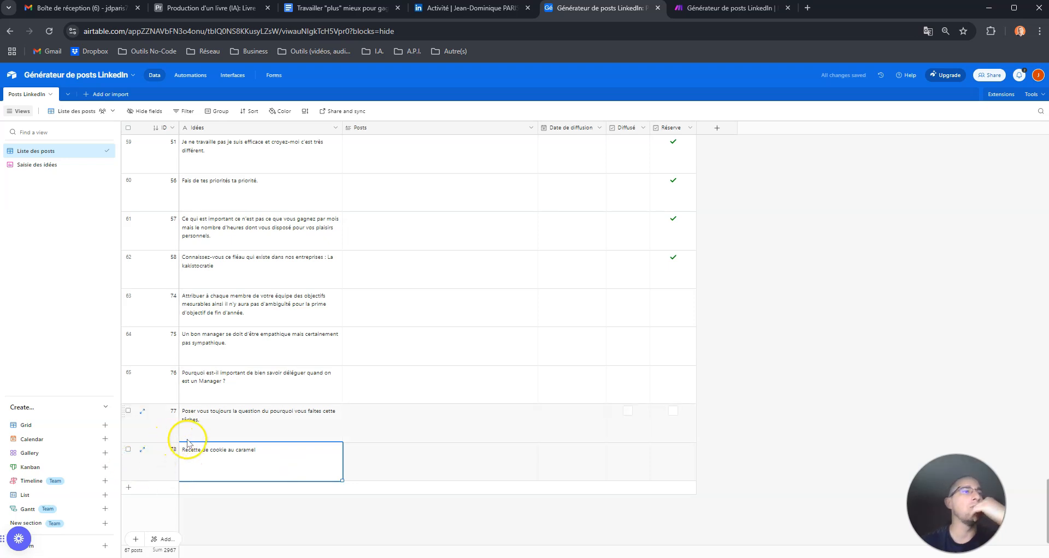
{"action": "scroll", "coordinate": [157, 425], "scroll_direction": "up", "scroll_amount": 3}
{"action": "scroll", "coordinate": [156, 424], "scroll_direction": "down", "scroll_amount": 3}
{"action": "left_click", "coordinate": [128, 449]}
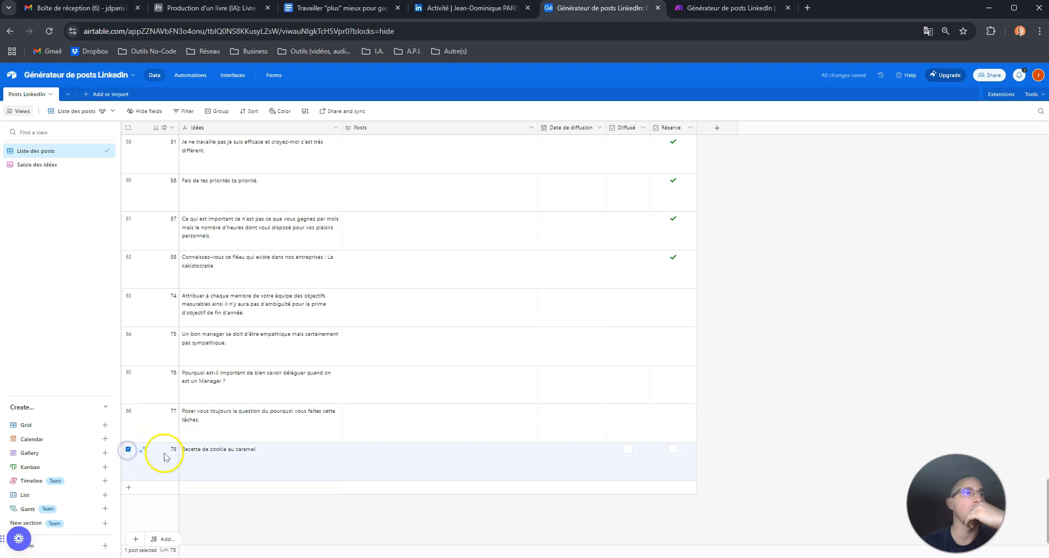
{"action": "left_click", "coordinate": [284, 463]}
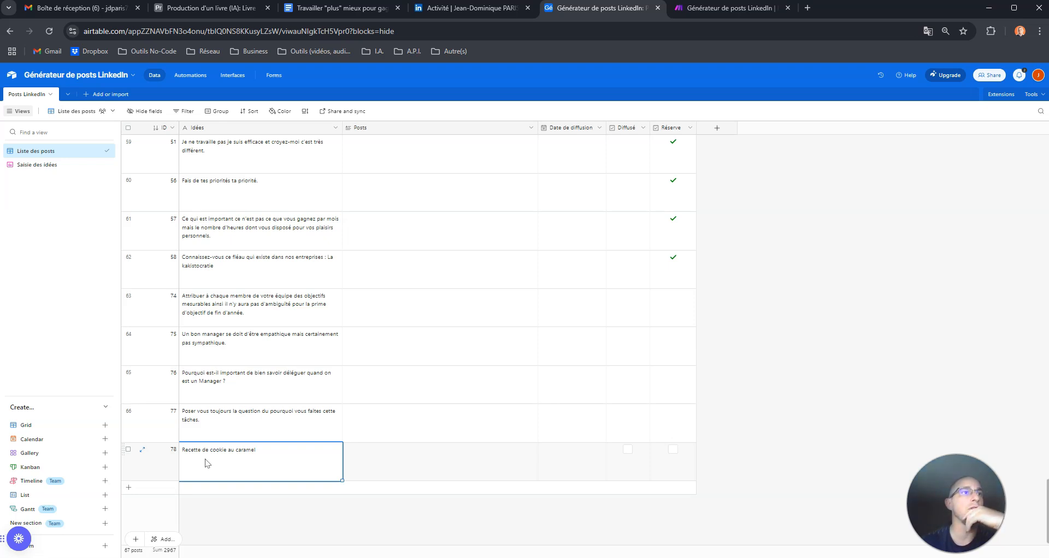
{"action": "left_click", "coordinate": [376, 453]}
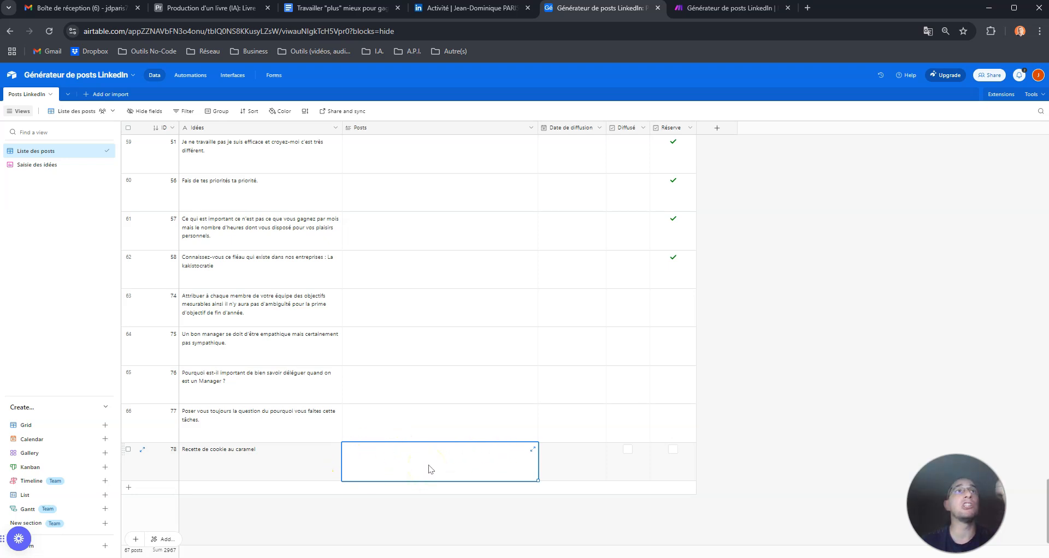
{"action": "left_click", "coordinate": [305, 467]}
{"action": "left_click", "coordinate": [394, 463]}
Set the cookie record's Date de diffusion to 2024-10-17, and tick its Diffusé checkbox before clearing it again
{"action": "left_click", "coordinate": [610, 462]}
{"action": "left_click", "coordinate": [582, 458]}
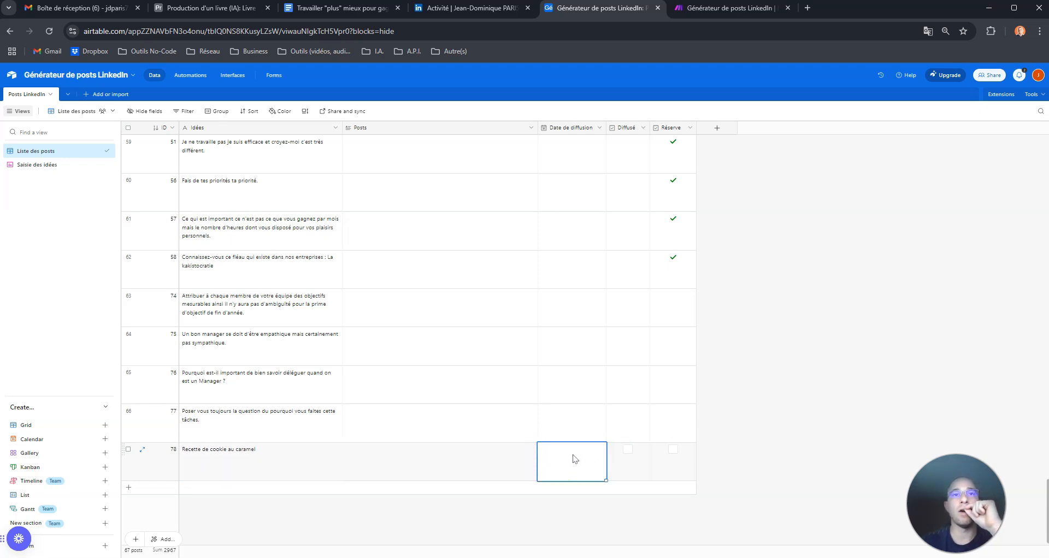
{"action": "left_click", "coordinate": [573, 453]}
{"action": "left_click", "coordinate": [606, 513]}
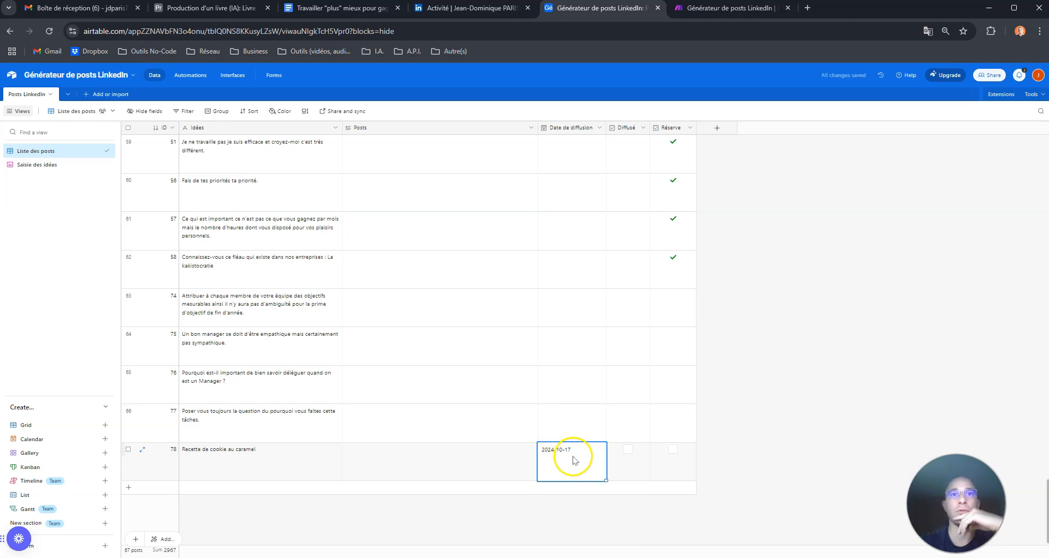
{"action": "left_click", "coordinate": [610, 487]}
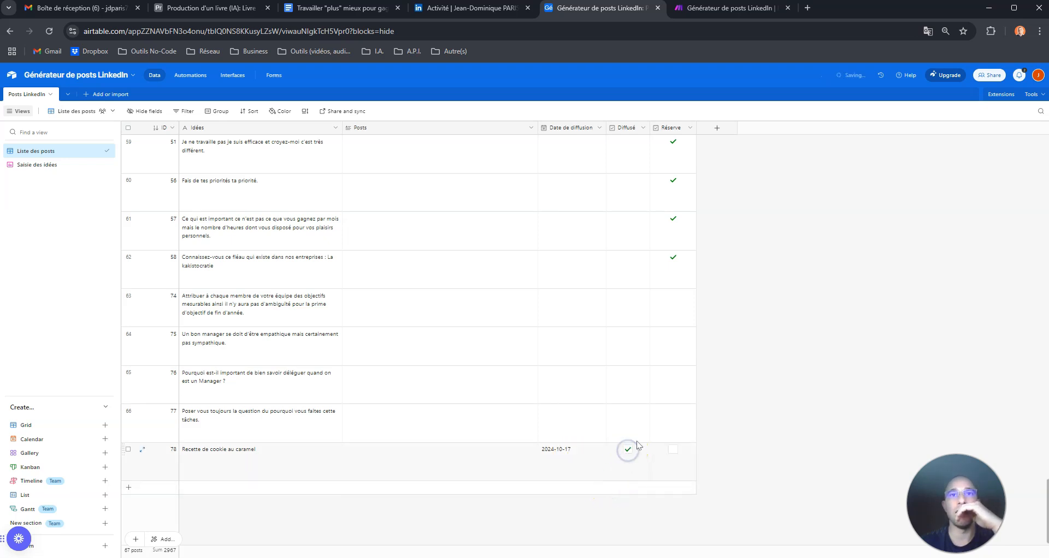
{"action": "left_click", "coordinate": [629, 451]}
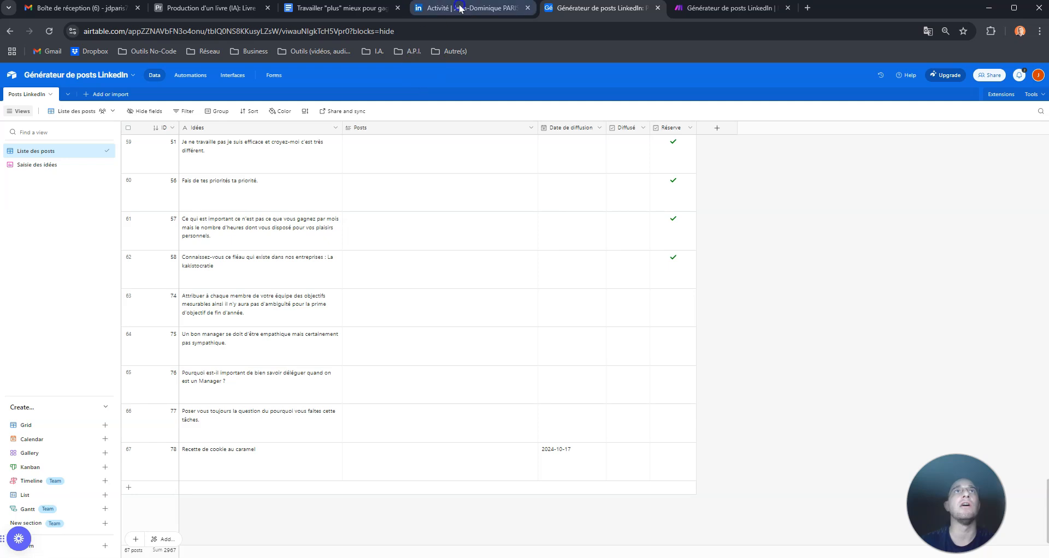
Switch to LinkedIn to look through the published posts, and return to the Airtable records
{"action": "left_click", "coordinate": [437, 7]}
{"action": "scroll", "coordinate": [499, 457], "scroll_direction": "down", "scroll_amount": 3}
{"action": "scroll", "coordinate": [511, 469], "scroll_direction": "up", "scroll_amount": 3}
{"action": "left_click", "coordinate": [616, 9]}
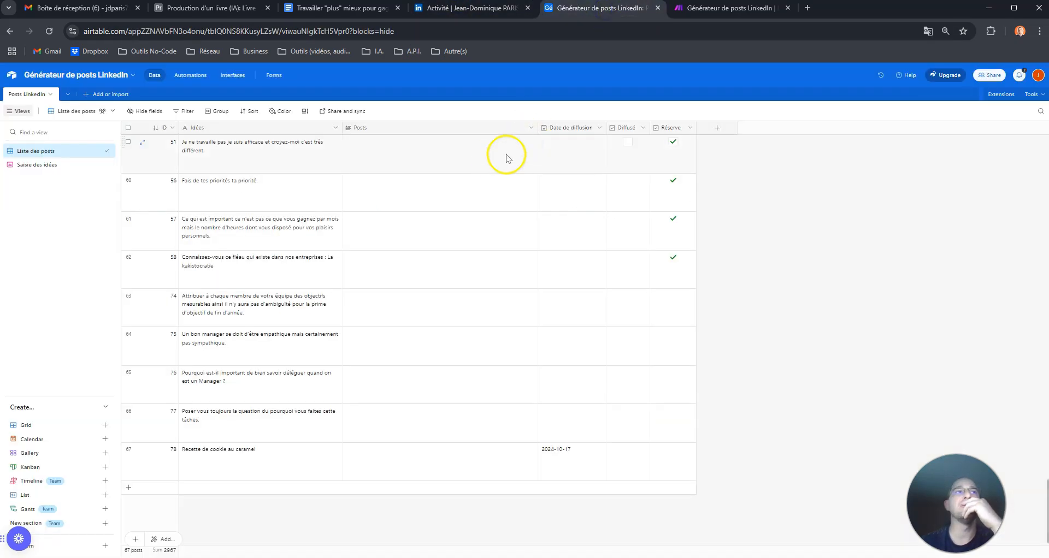
Switch to Make, open the Airtable Search Records module, and review creating an Airtable OAuth connection without saving it
{"action": "left_click", "coordinate": [695, 8]}
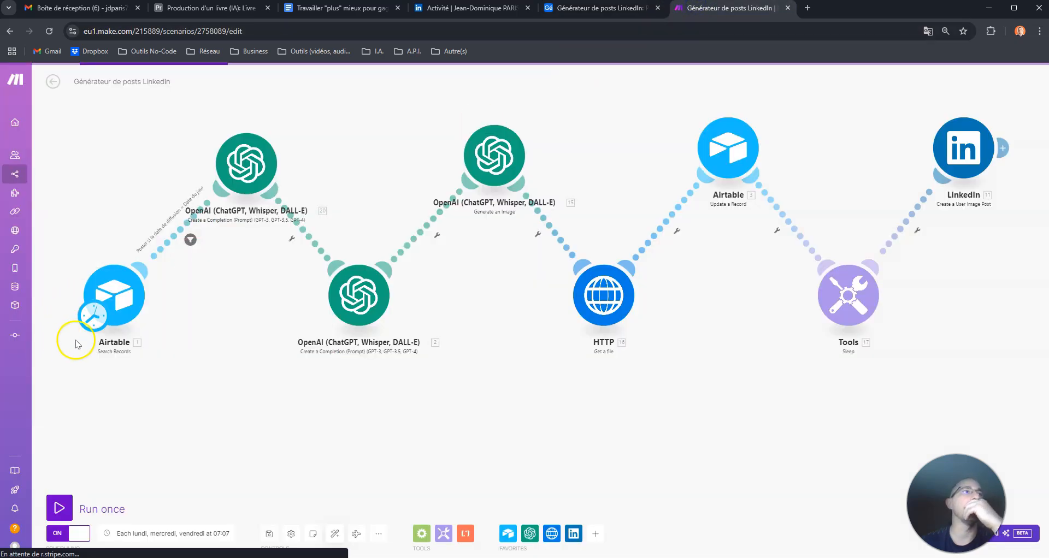
{"action": "left_click", "coordinate": [114, 300]}
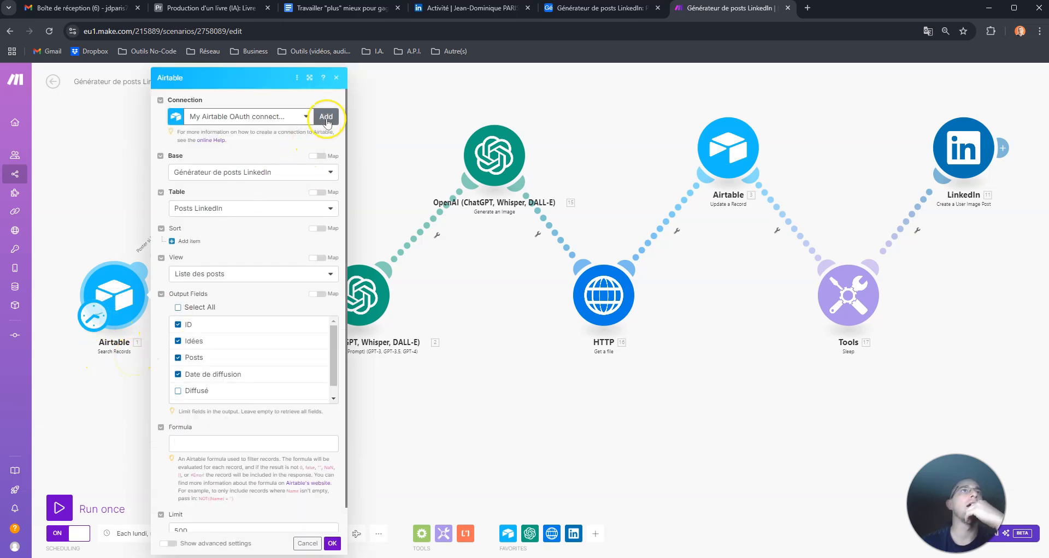
{"action": "left_click", "coordinate": [327, 116]}
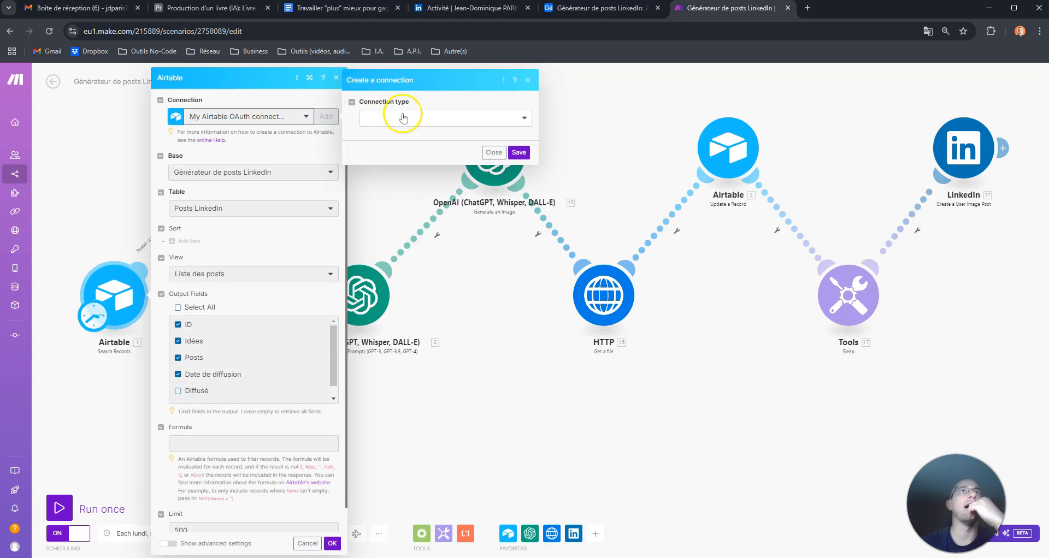
{"action": "left_click", "coordinate": [417, 119]}
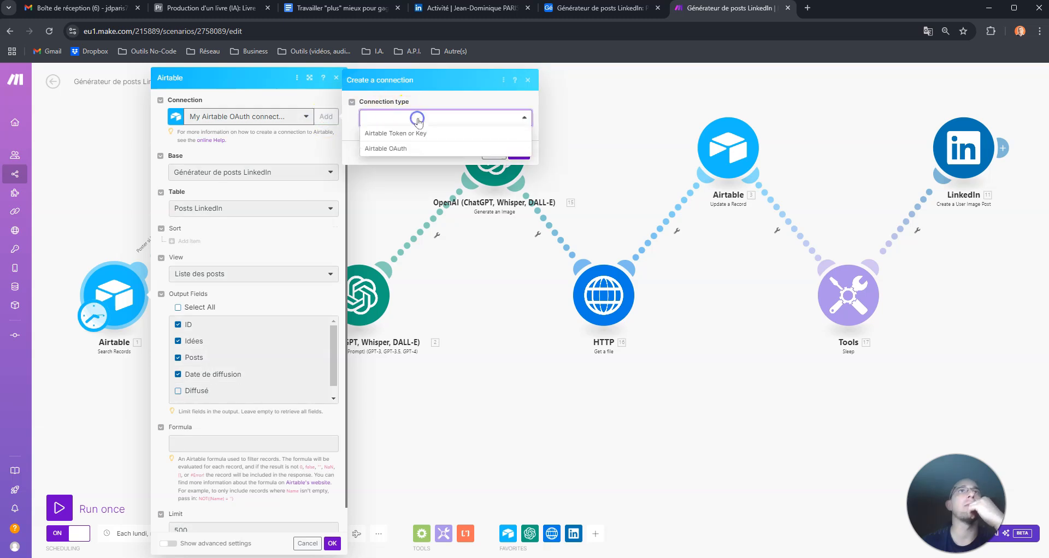
{"action": "left_click", "coordinate": [395, 150]}
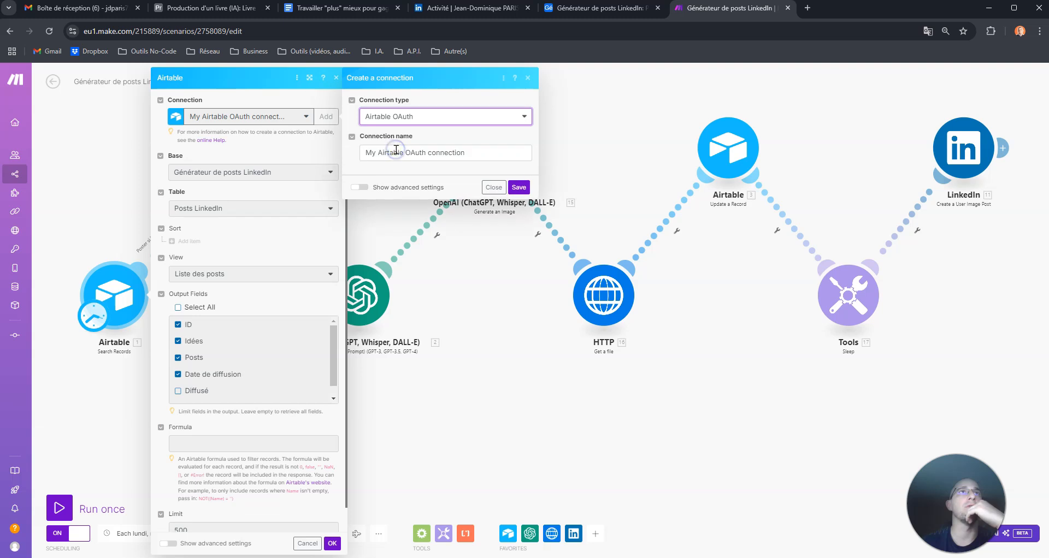
{"action": "left_click_drag", "start_coordinate": [450, 155], "coordinate": [376, 157]}
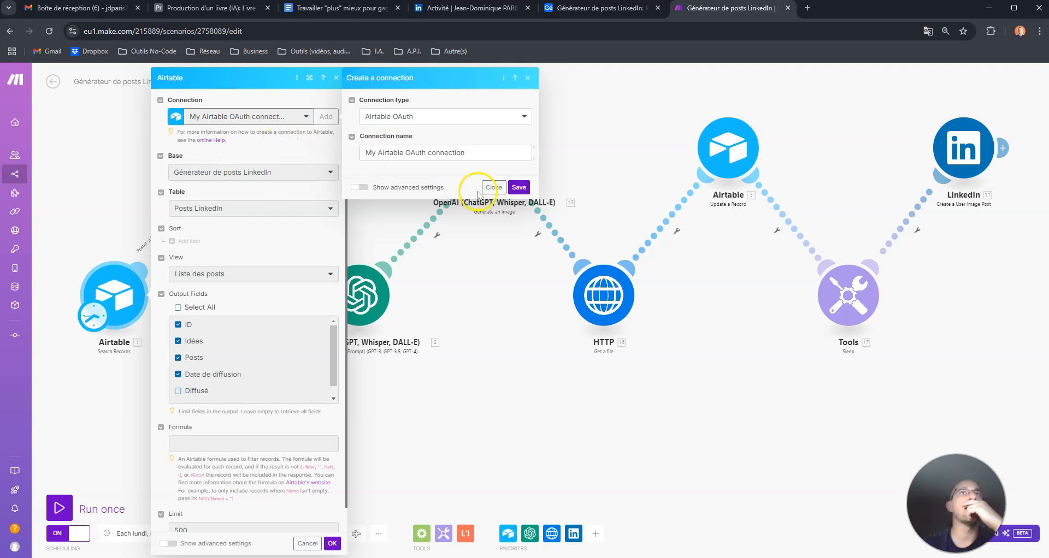
{"action": "left_click", "coordinate": [493, 187]}
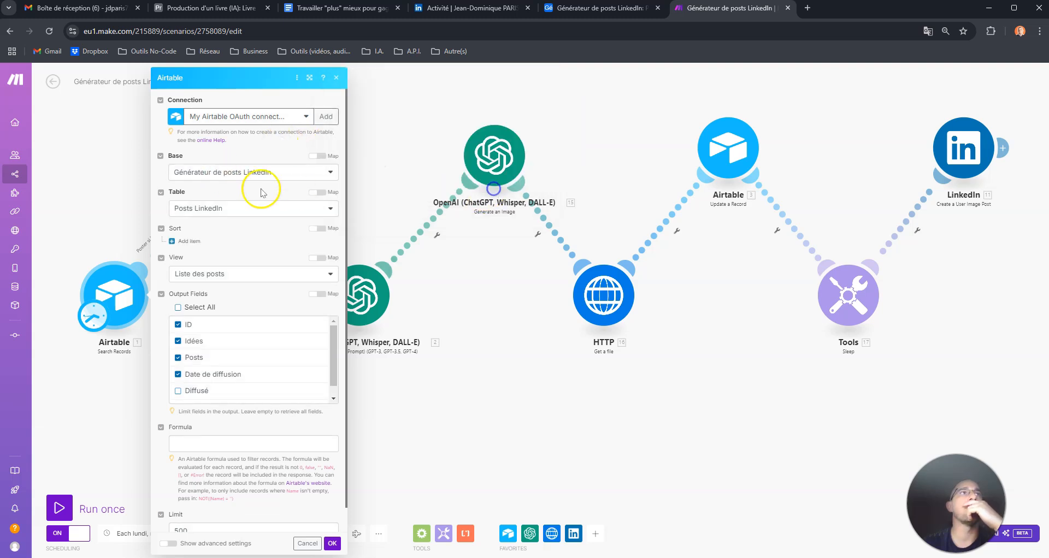
Browse the bases available to the Airtable module, and switch to Airtable to check the base's name
{"action": "left_click", "coordinate": [203, 173]}
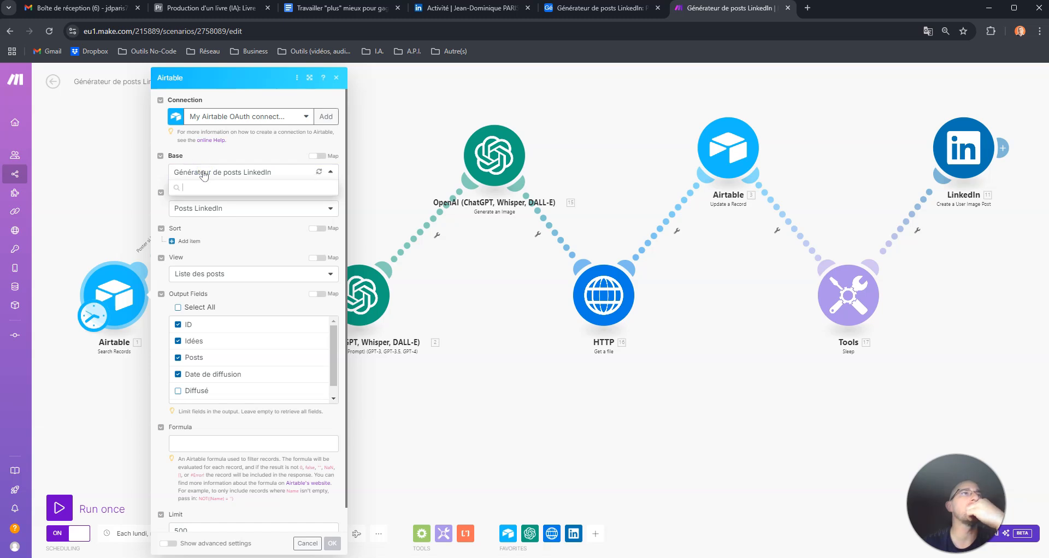
{"action": "scroll", "coordinate": [235, 259], "scroll_direction": "down", "scroll_amount": 5}
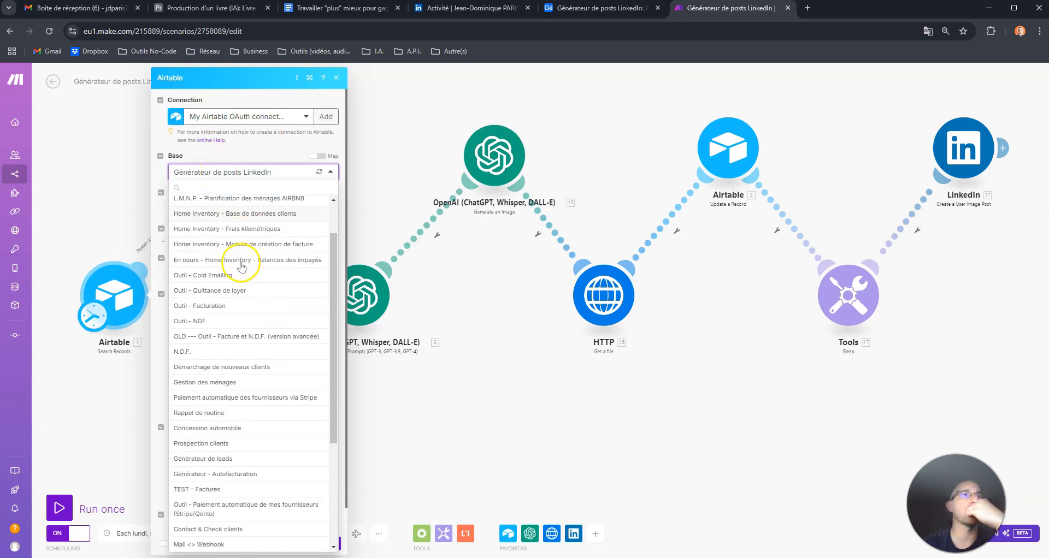
{"action": "left_click", "coordinate": [557, 8]}
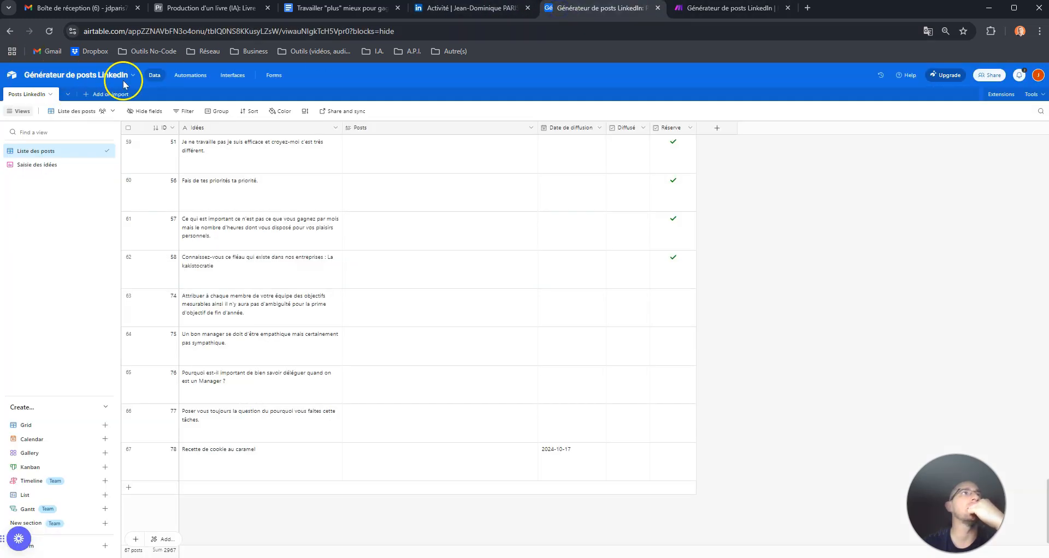
Return to Make, check the Airtable module's table choice against the table name in Airtable, and pick Posts LinkedIn
{"action": "left_click", "coordinate": [721, 8]}
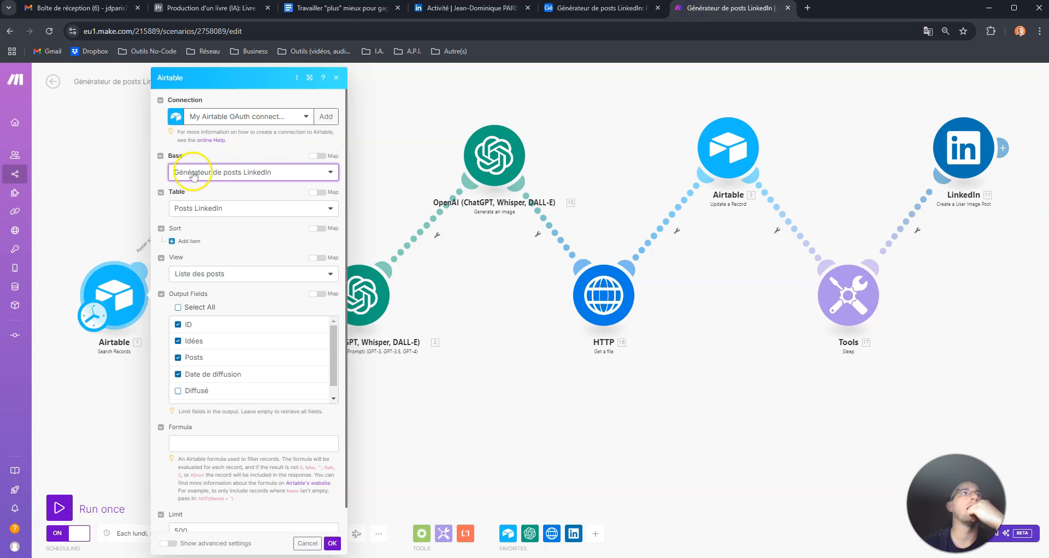
{"action": "left_click", "coordinate": [276, 207]}
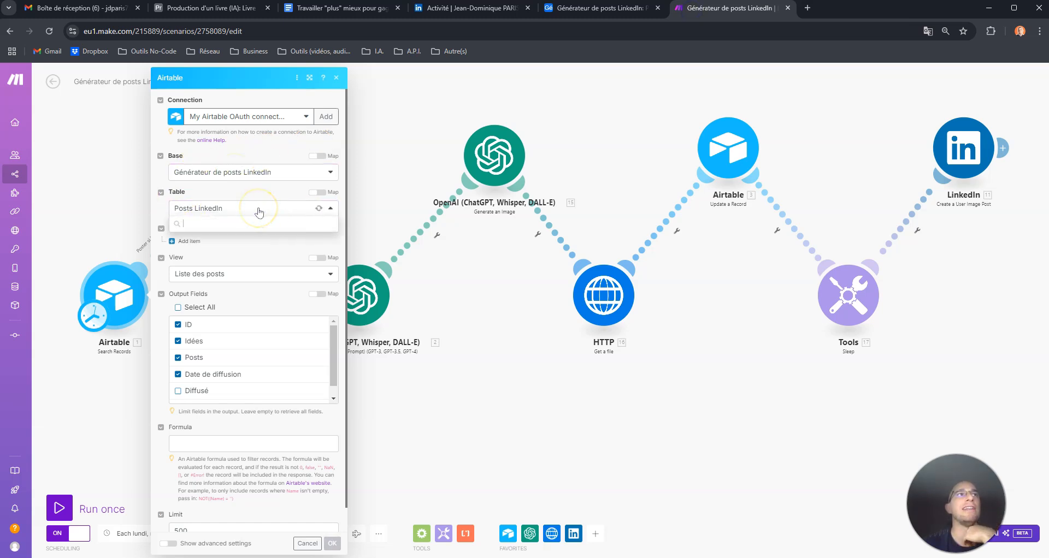
{"action": "left_click", "coordinate": [616, 11]}
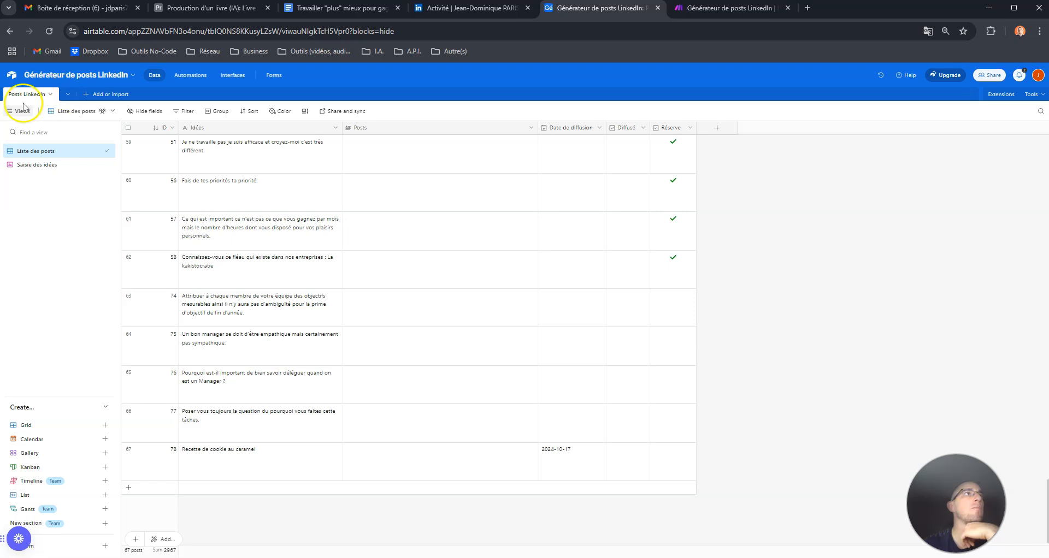
{"action": "left_click", "coordinate": [709, 7]}
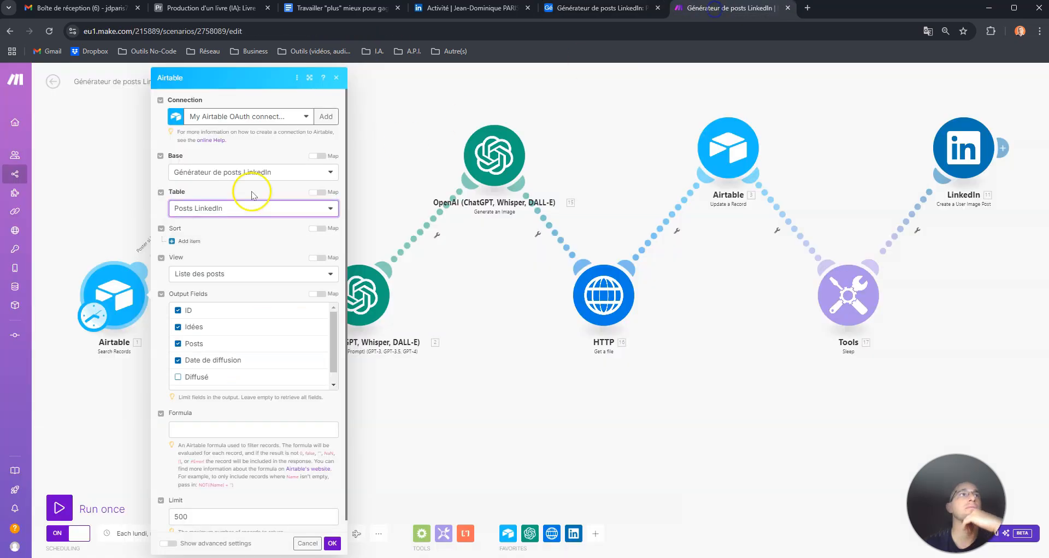
{"action": "left_click", "coordinate": [189, 212]}
{"action": "left_click", "coordinate": [202, 224]}
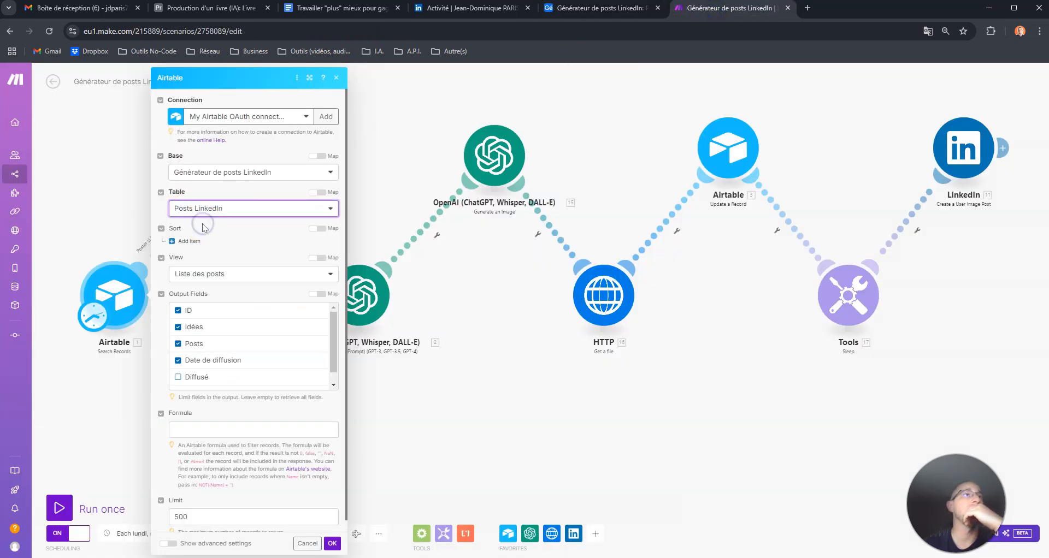
Browse the view options of the Airtable module, compare them with the views listed in Airtable, and return to Make
{"action": "scroll", "coordinate": [228, 264], "scroll_direction": "down", "scroll_amount": 1}
{"action": "left_click", "coordinate": [214, 264]}
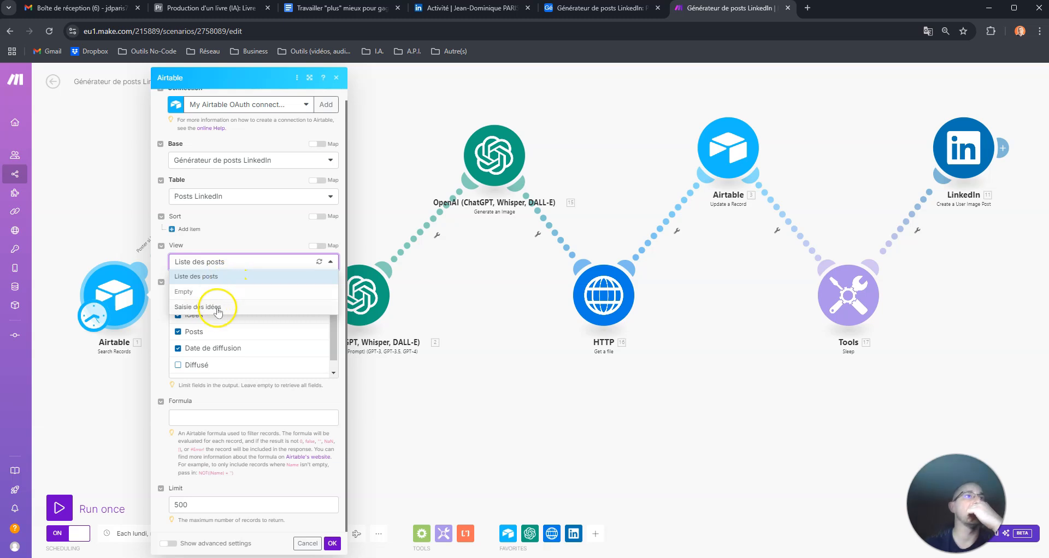
{"action": "left_click", "coordinate": [606, 8]}
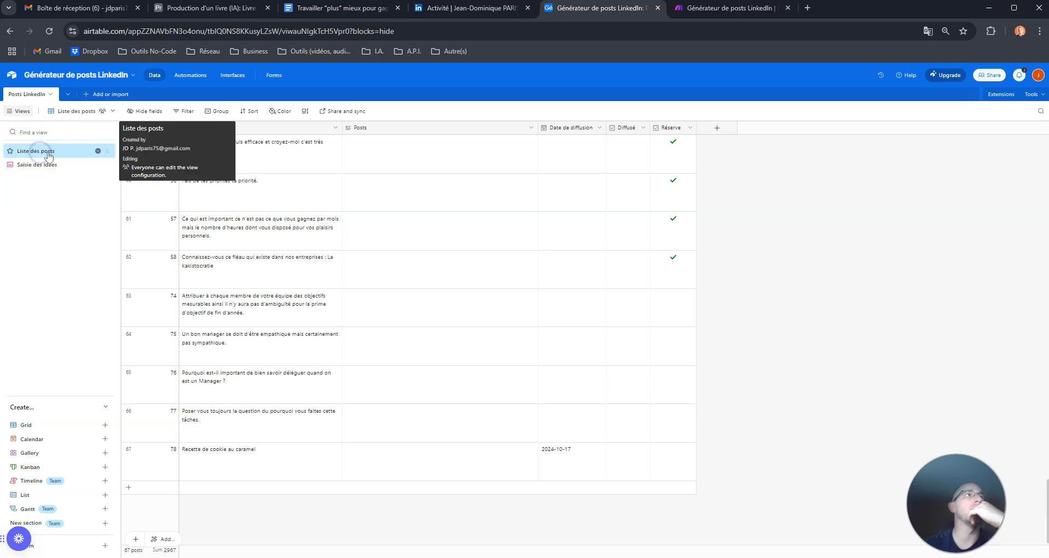
{"action": "left_click", "coordinate": [716, 8]}
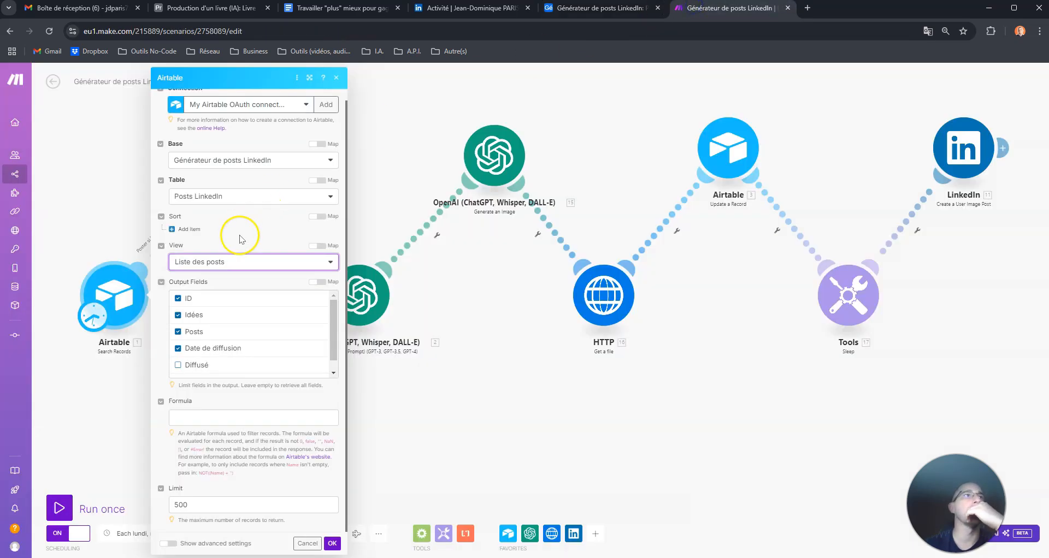
Examine which output fields are selected in the Airtable Search Records module, from ID through Réserve
{"action": "scroll", "coordinate": [215, 322], "scroll_direction": "down", "scroll_amount": 1}
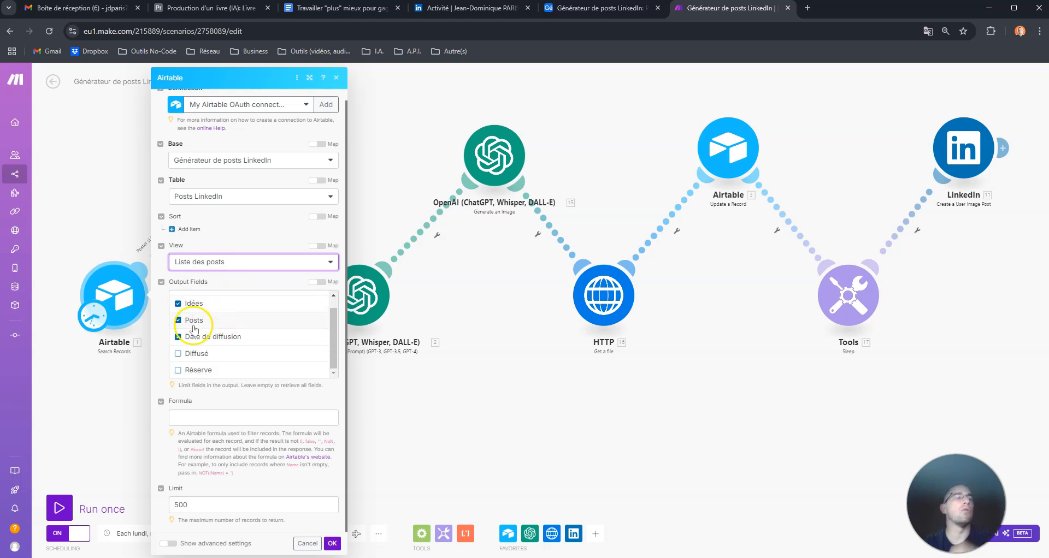
{"action": "scroll", "coordinate": [194, 327], "scroll_direction": "up", "scroll_amount": 1}
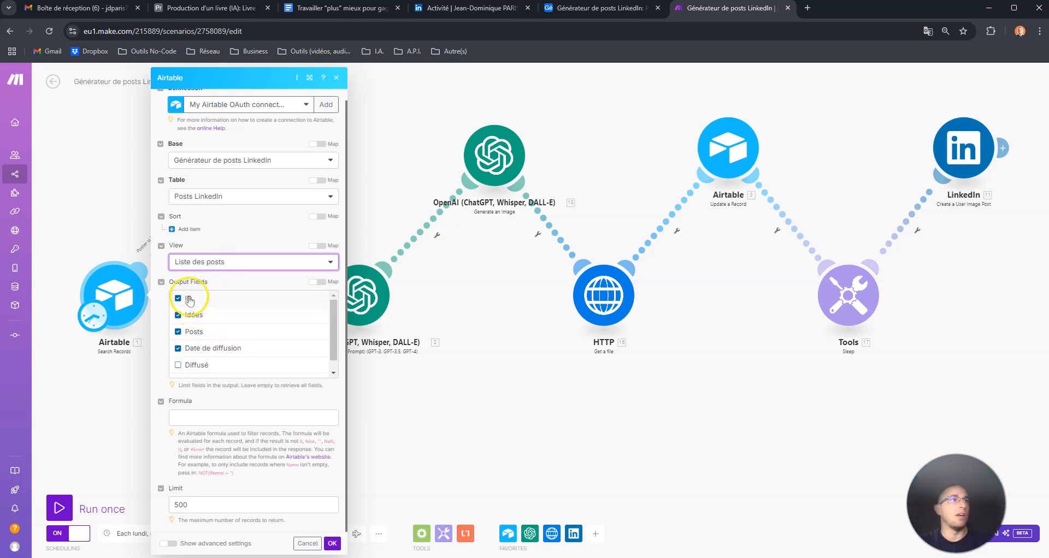
{"action": "scroll", "coordinate": [190, 302], "scroll_direction": "down", "scroll_amount": 1}
{"action": "scroll", "coordinate": [191, 302], "scroll_direction": "up", "scroll_amount": 1}
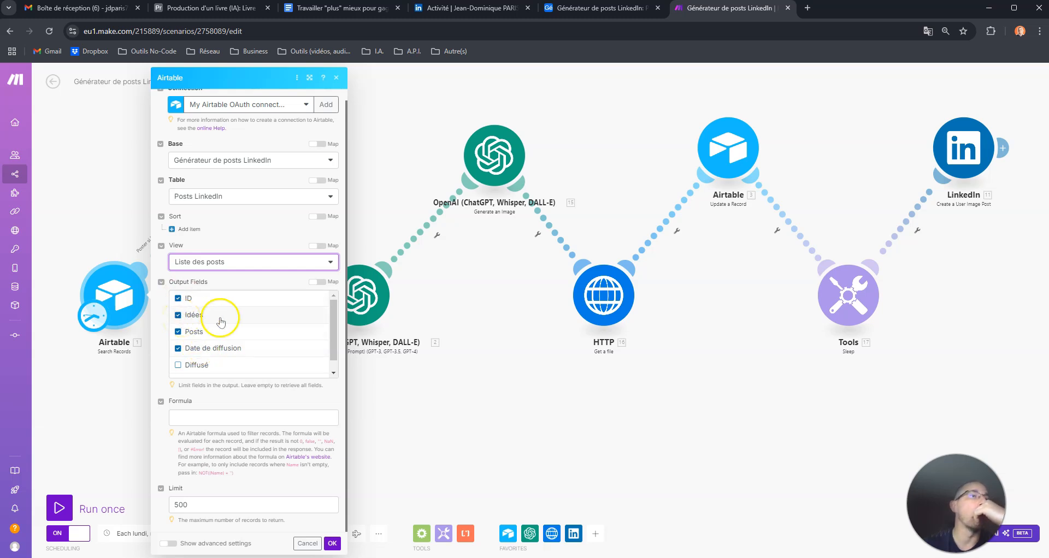
{"action": "scroll", "coordinate": [202, 344], "scroll_direction": "down", "scroll_amount": 1}
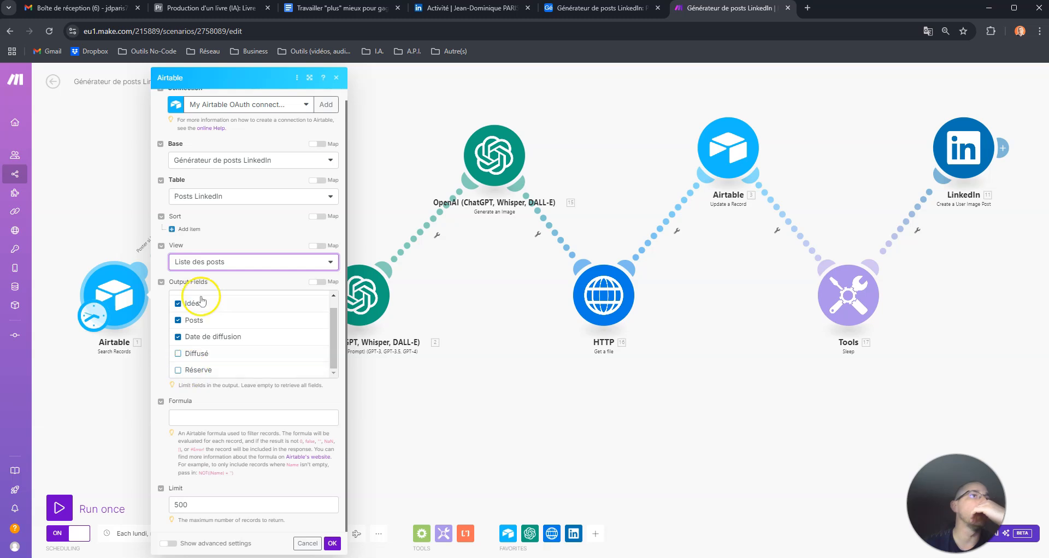
{"action": "scroll", "coordinate": [205, 328], "scroll_direction": "up", "scroll_amount": 1}
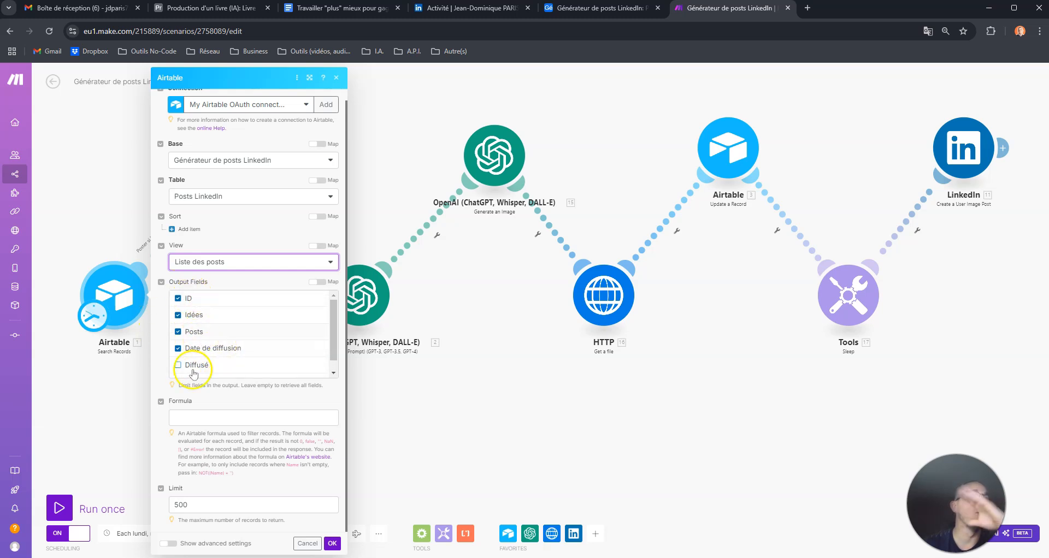
{"action": "scroll", "coordinate": [197, 355], "scroll_direction": "down", "scroll_amount": 1}
{"action": "scroll", "coordinate": [206, 485], "scroll_direction": "up", "scroll_amount": 1}
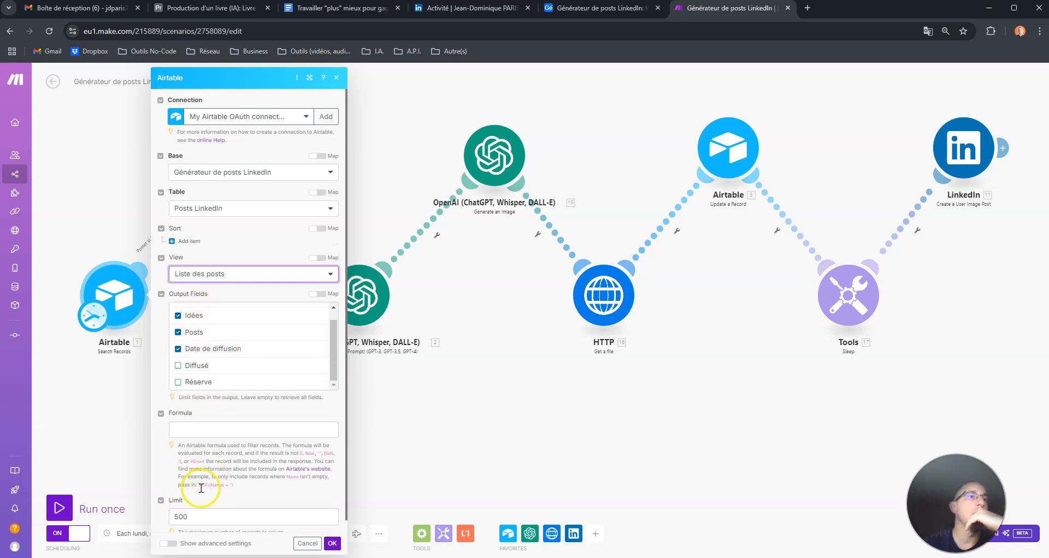
Review the search module's record limit alongside the Airtable records, and confirm the module's settings in Make
{"action": "left_click", "coordinate": [194, 515]}
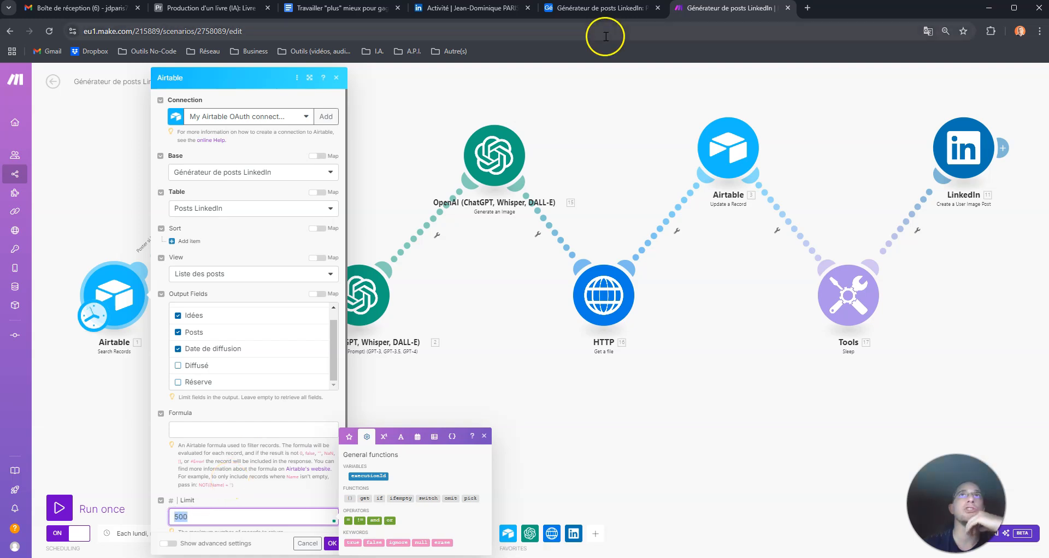
{"action": "left_click", "coordinate": [601, 8]}
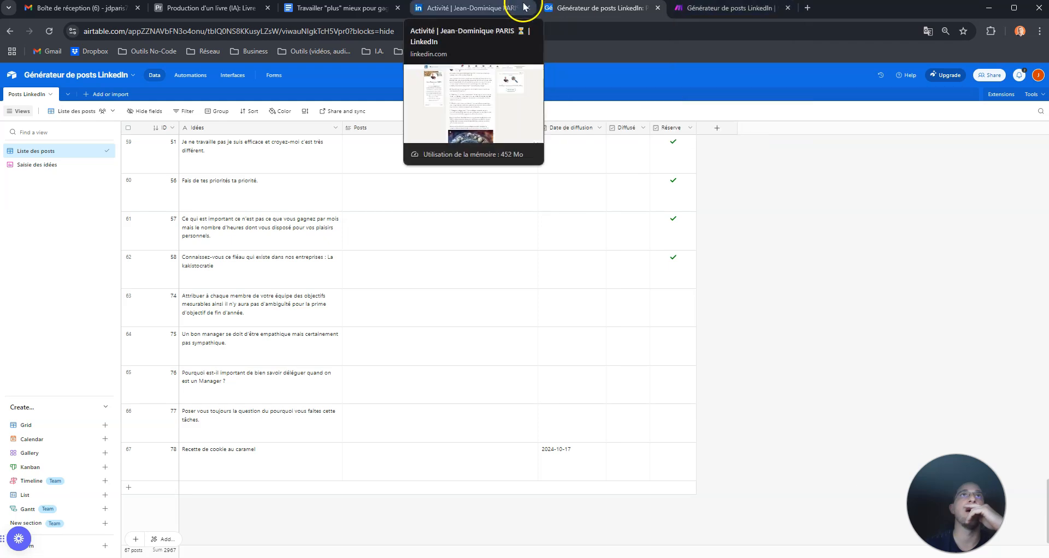
{"action": "left_click", "coordinate": [723, 9]}
{"action": "left_click", "coordinate": [196, 517]}
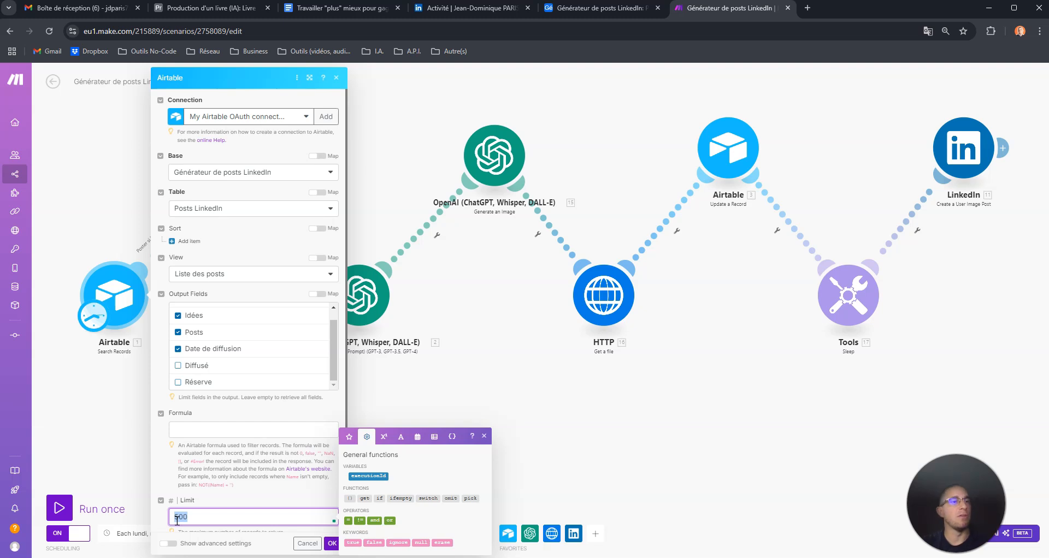
{"action": "left_click", "coordinate": [617, 9]}
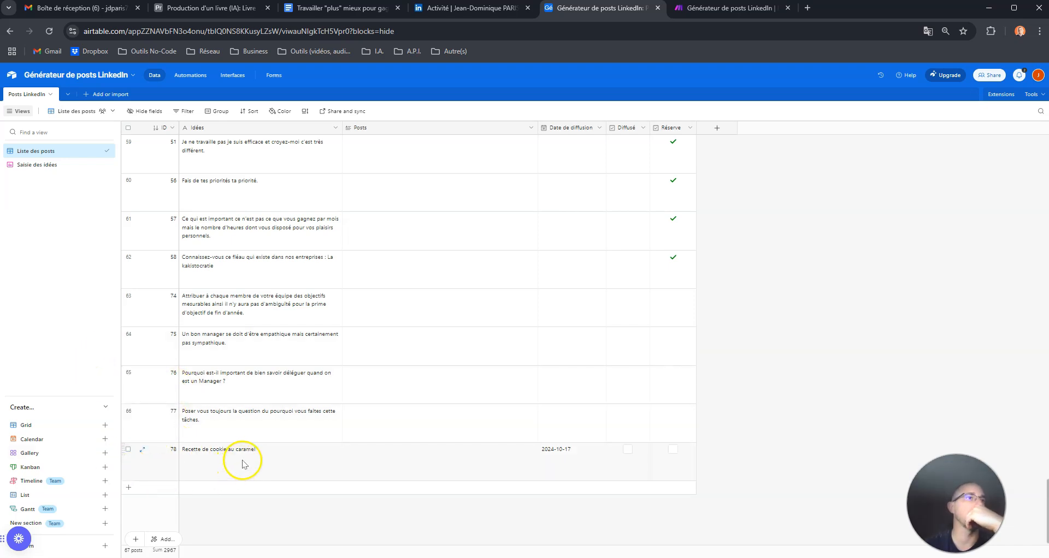
{"action": "left_click", "coordinate": [720, 7]}
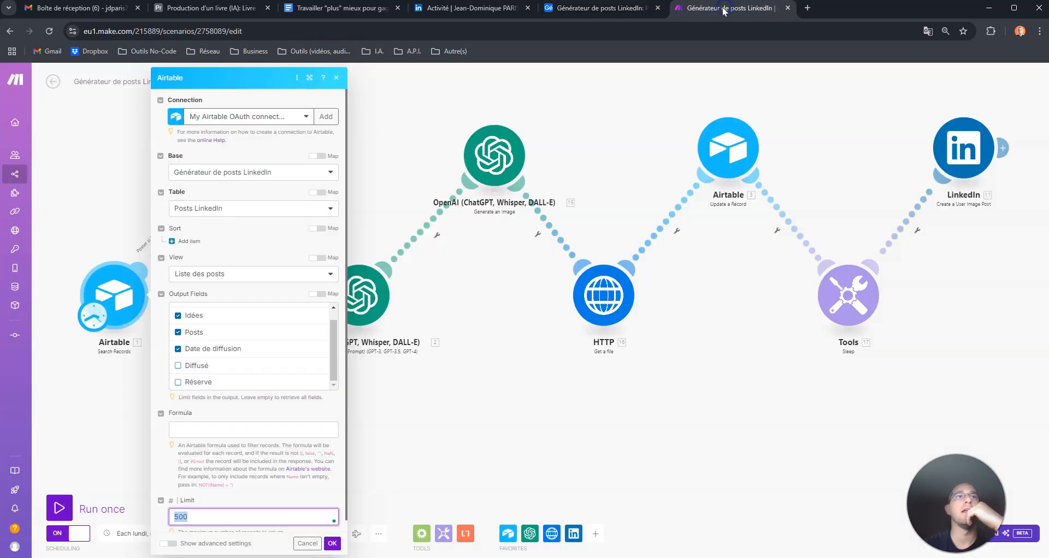
{"action": "left_click", "coordinate": [332, 543]}
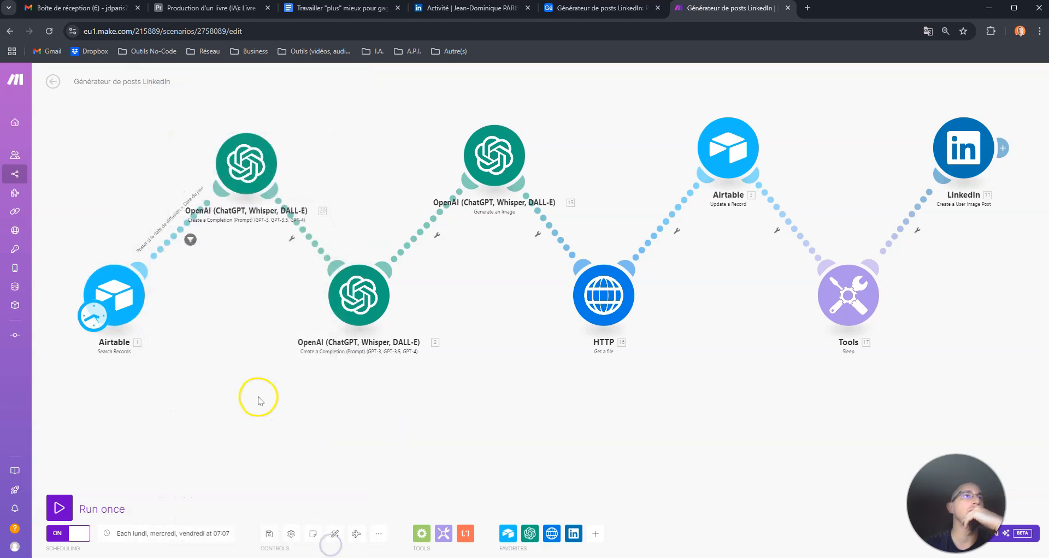
Open the filter between the Airtable Search Records module and the first OpenAI module, and review its label
{"action": "left_click", "coordinate": [190, 240]}
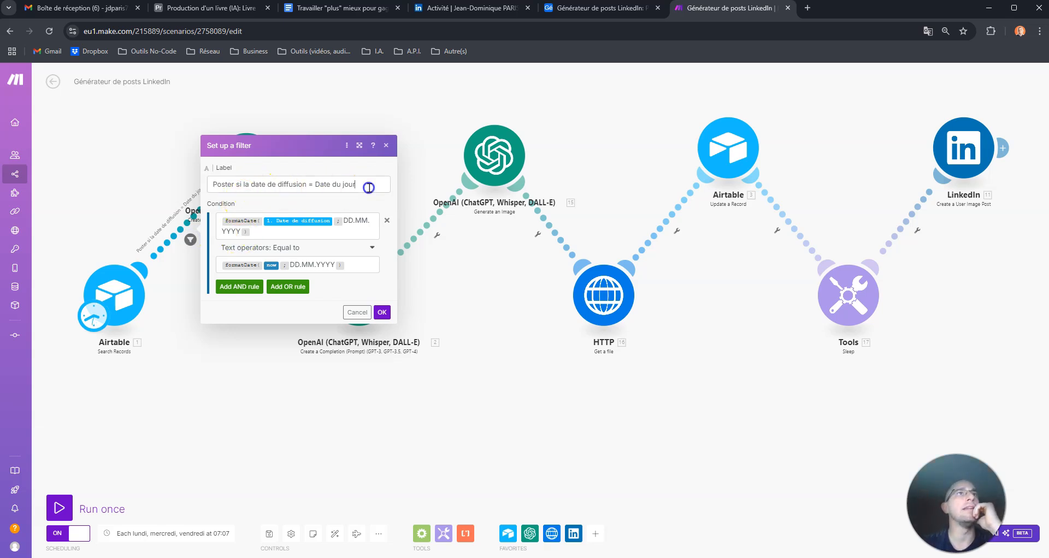
{"action": "left_click_drag", "start_coordinate": [355, 184], "coordinate": [208, 182]}
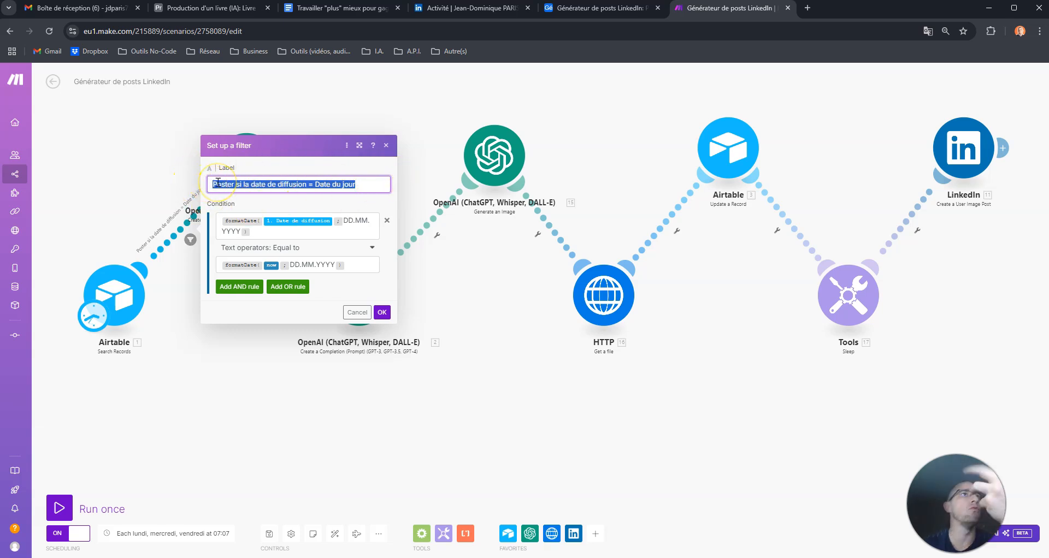
{"action": "left_click_drag", "start_coordinate": [218, 183], "coordinate": [356, 184]}
{"action": "left_click", "coordinate": [362, 183]}
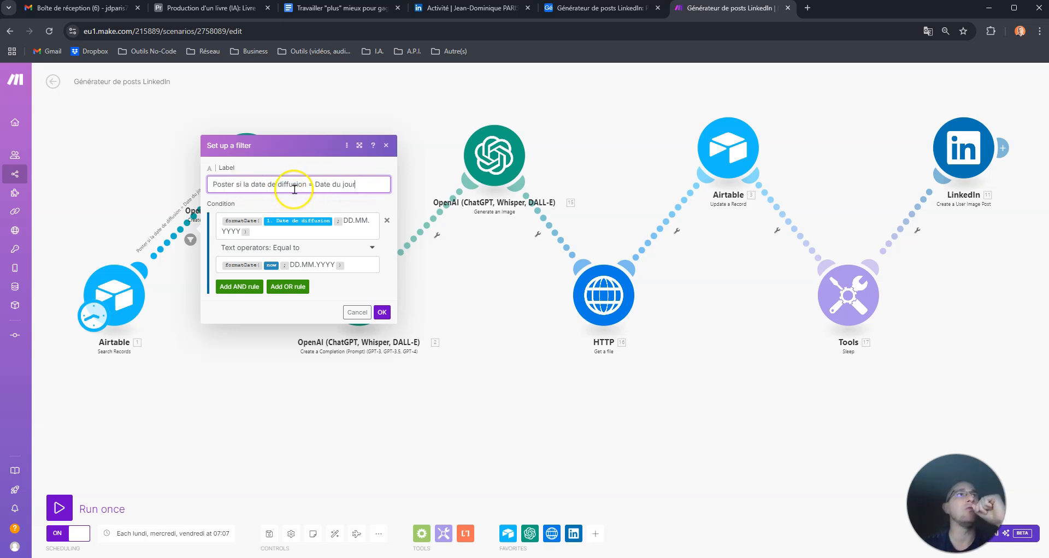
Switch to Airtable to check the cookie record's Date de diffusion, and return to the filter in Make
{"action": "left_click", "coordinate": [622, 9]}
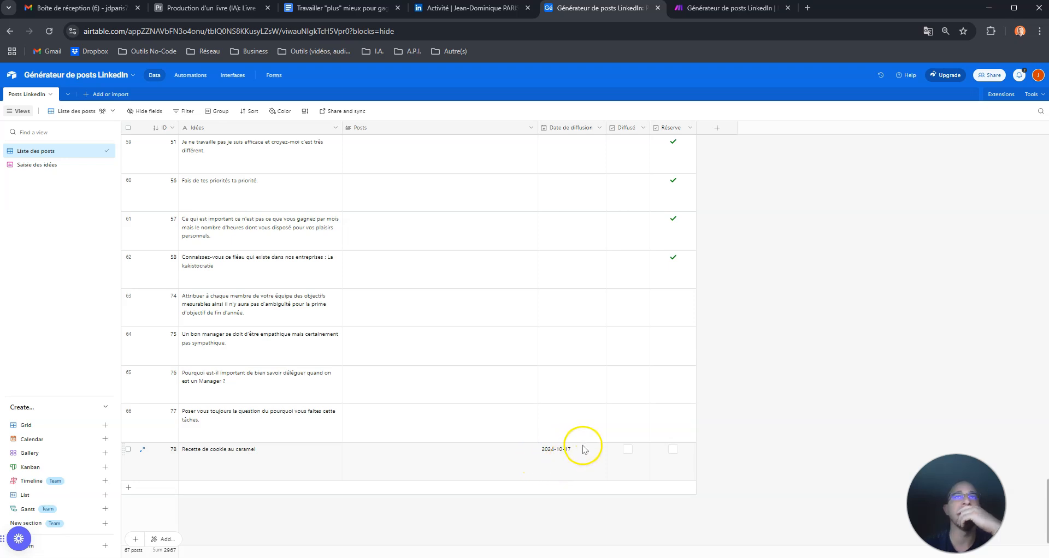
{"action": "left_click", "coordinate": [729, 8]}
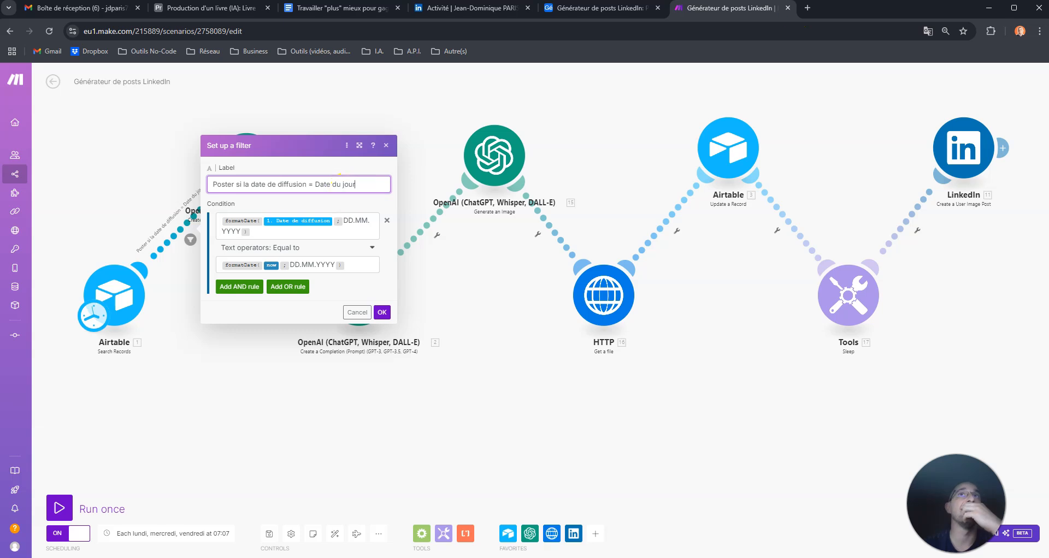
{"action": "left_click", "coordinate": [601, 7]}
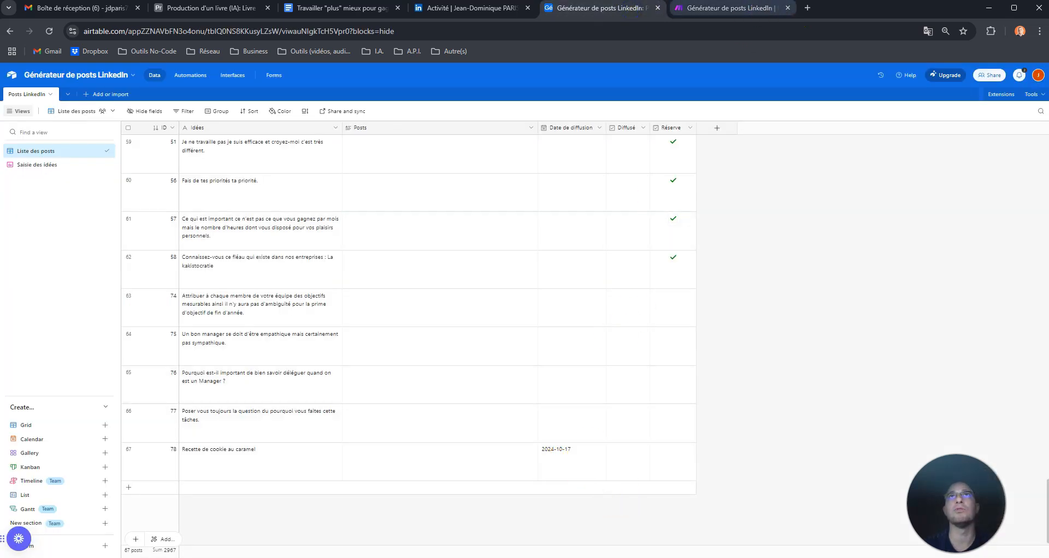
{"action": "left_click", "coordinate": [729, 8]}
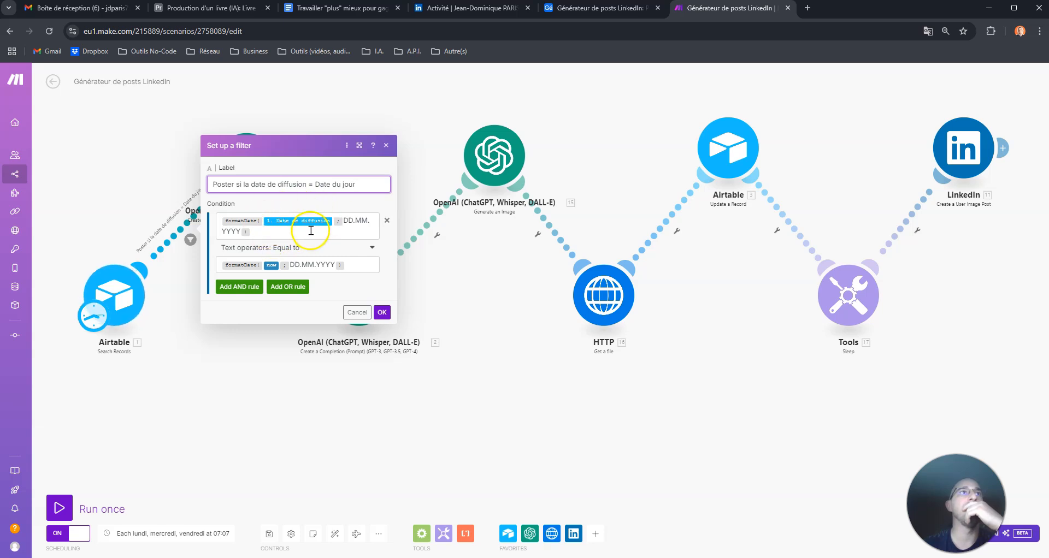
Inspect the Airtable items available for the filter's Date de diffusion condition, comparing them with the date in the Airtable record
{"action": "left_click", "coordinate": [334, 221]}
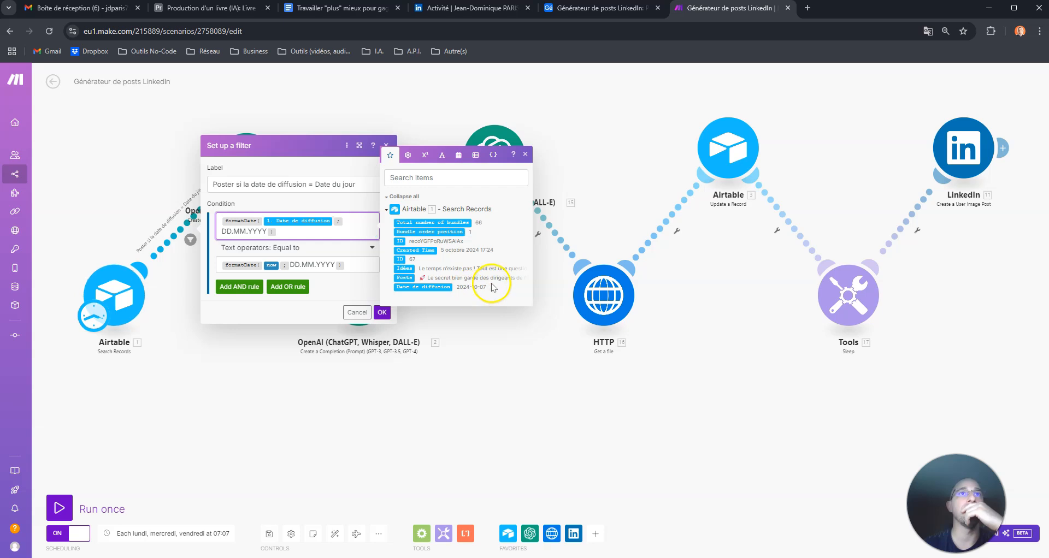
{"action": "left_click", "coordinate": [604, 10]}
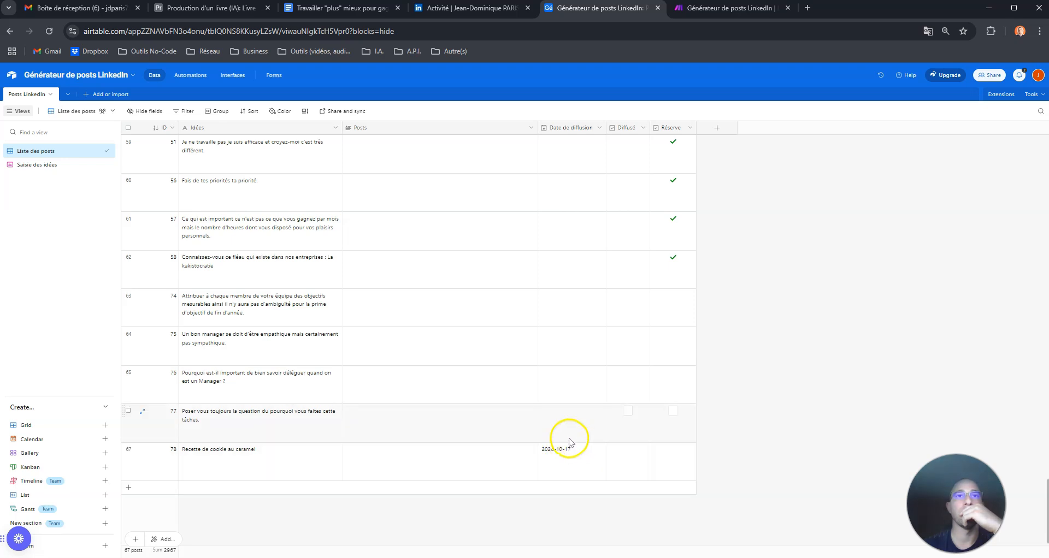
{"action": "left_click", "coordinate": [702, 9]}
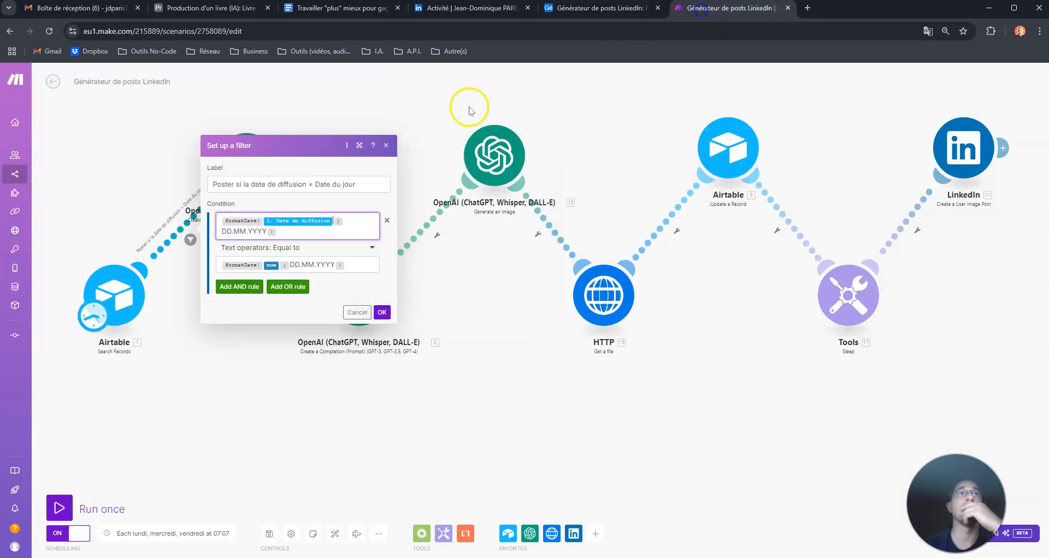
{"action": "left_click", "coordinate": [333, 220]}
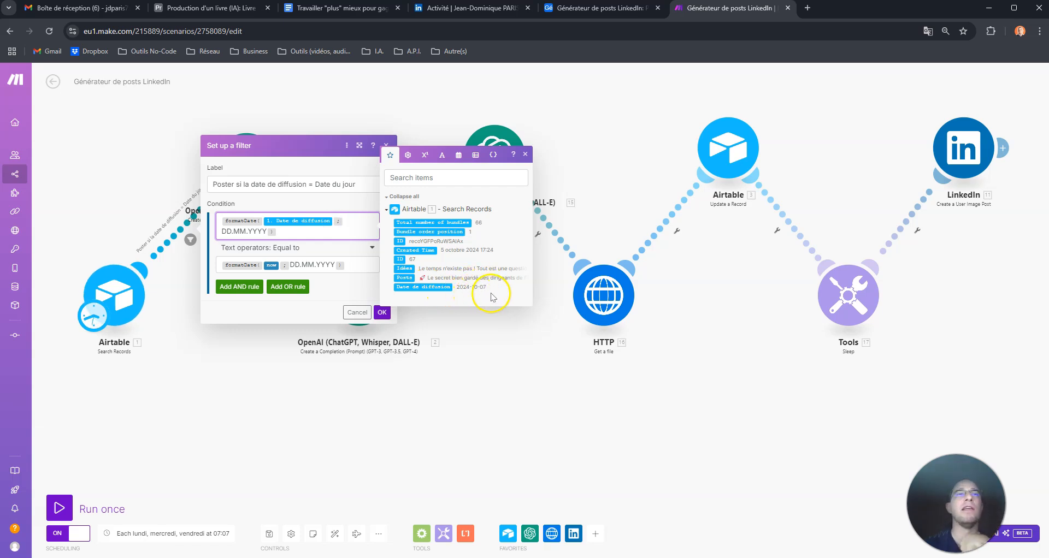
Look through the Date de diffusion values across the Airtable records, and return to the filter in Make
{"action": "left_click", "coordinate": [622, 9]}
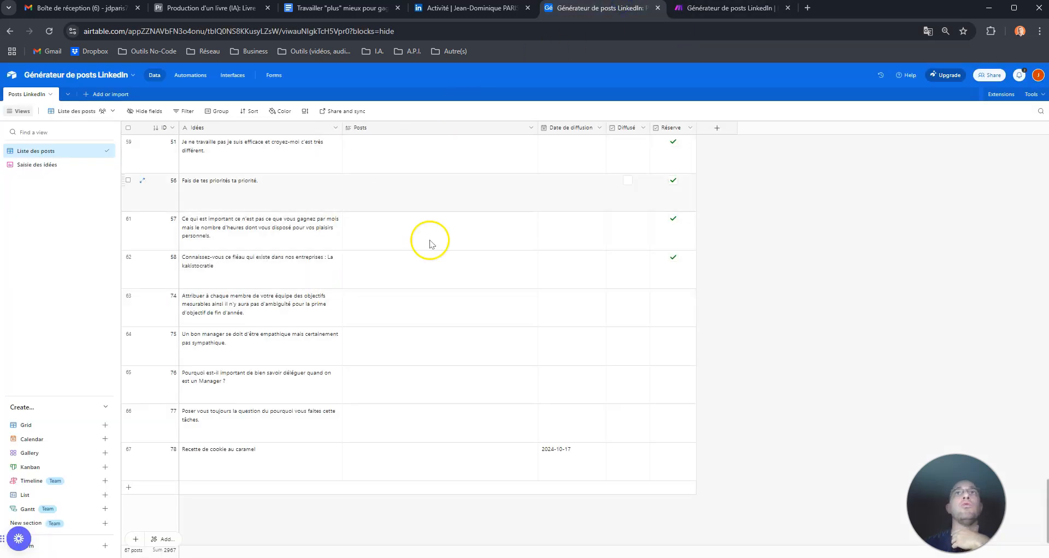
{"action": "scroll", "coordinate": [508, 330], "scroll_direction": "up", "scroll_amount": 20}
{"action": "scroll", "coordinate": [501, 316], "scroll_direction": "up", "scroll_amount": 5}
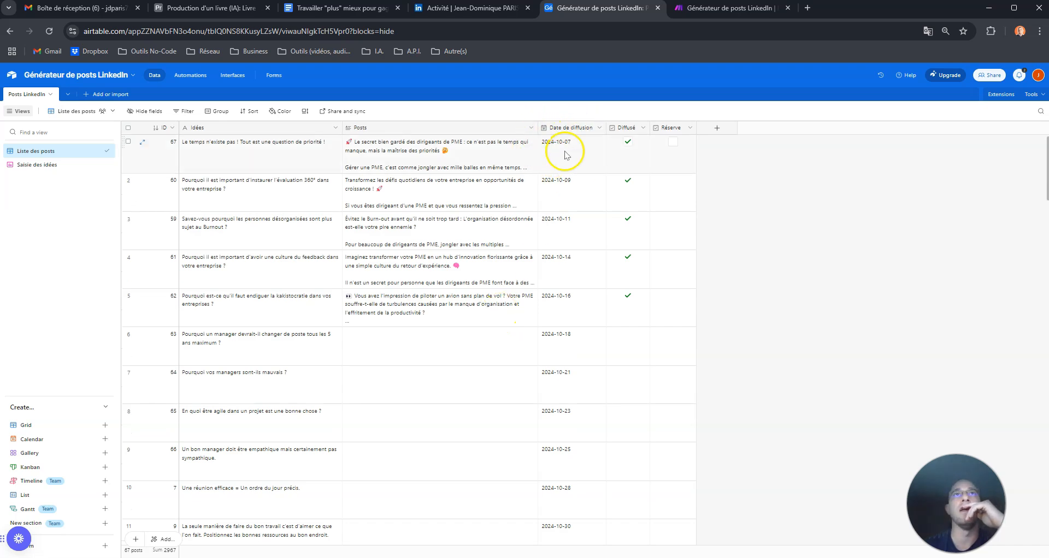
{"action": "scroll", "coordinate": [543, 206], "scroll_direction": "down", "scroll_amount": 15}
{"action": "scroll", "coordinate": [543, 206], "scroll_direction": "down", "scroll_amount": 15}
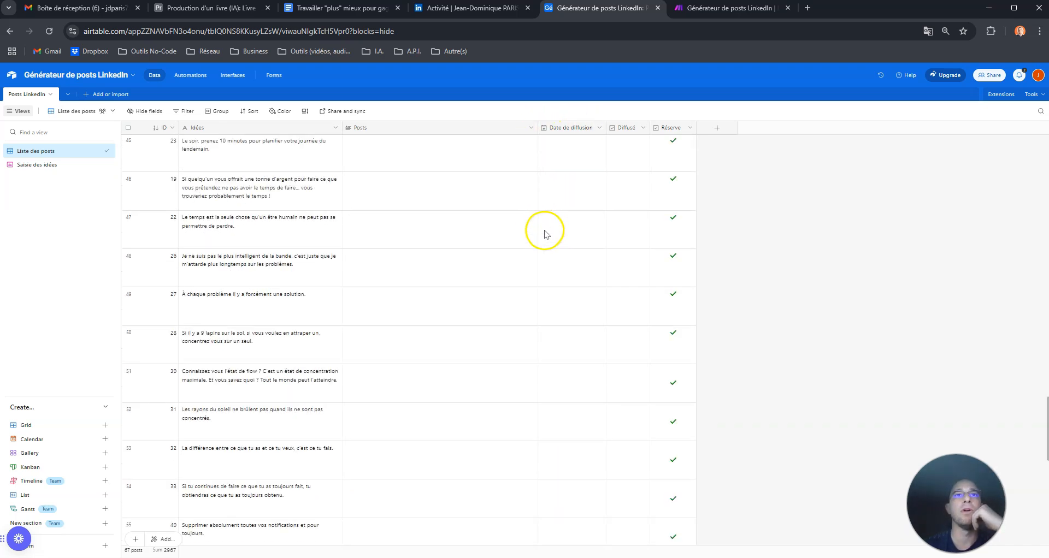
{"action": "left_click", "coordinate": [689, 9]}
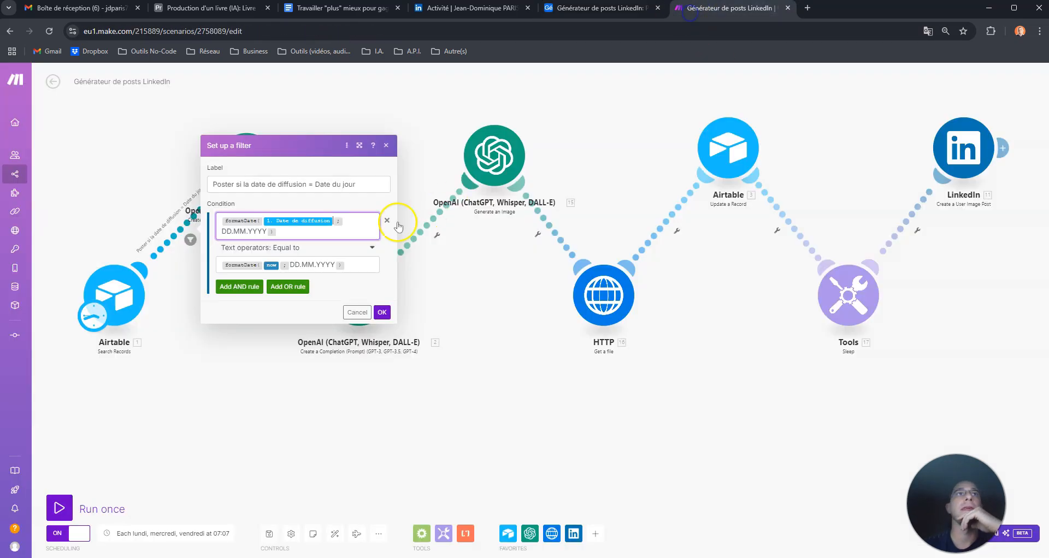
Review the filter's formatDate expression for Date de diffusion with its DD.MM.YYYY format, and keep the Equal to text operator
{"action": "left_click", "coordinate": [332, 221]}
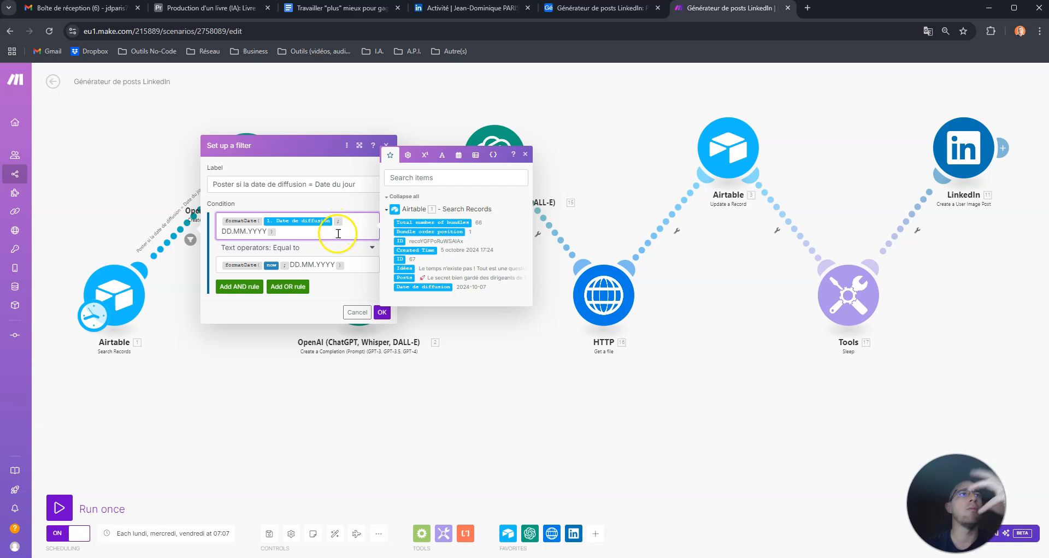
{"action": "left_click", "coordinate": [227, 232]}
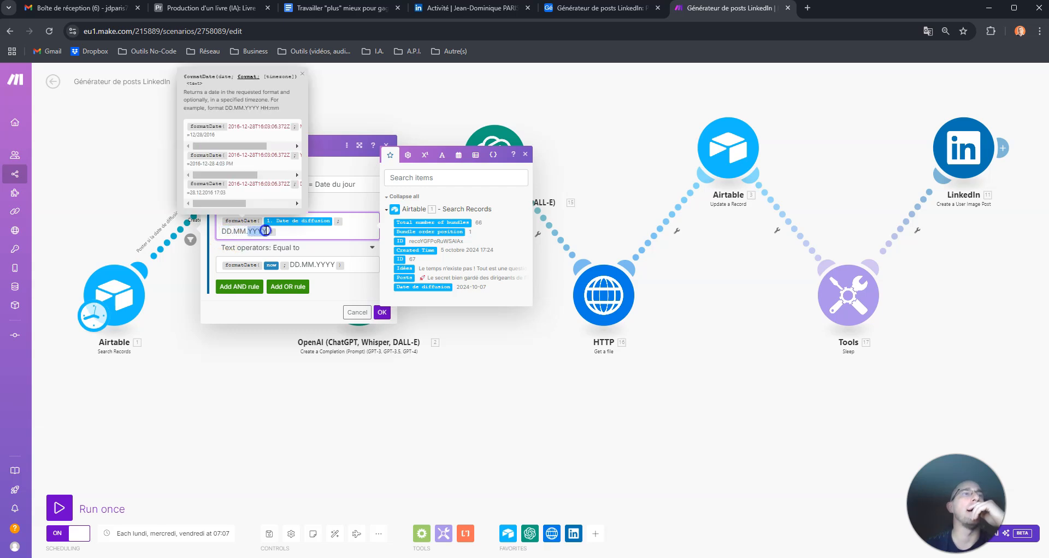
{"action": "left_click_drag", "start_coordinate": [265, 231], "coordinate": [268, 231]}
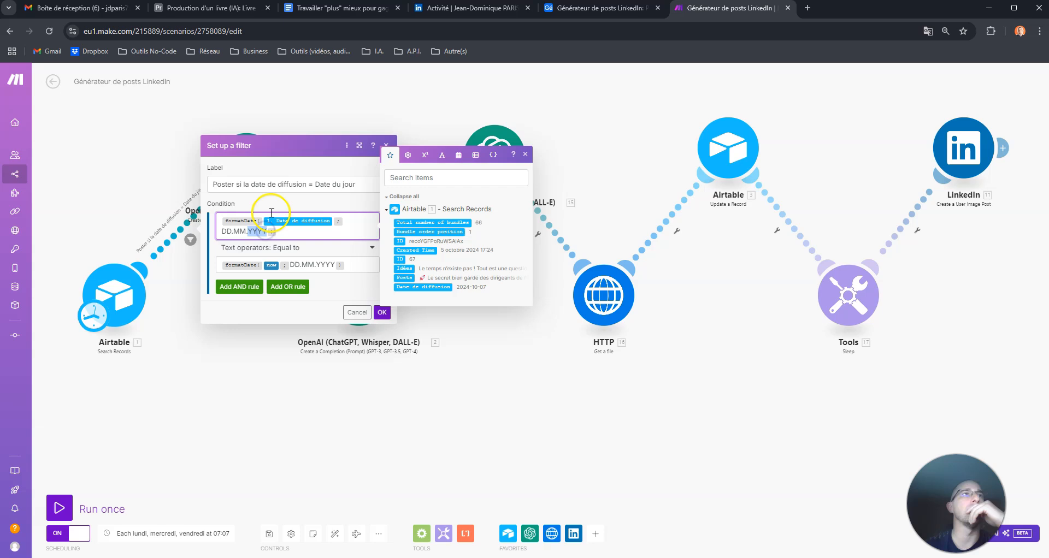
{"action": "left_click", "coordinate": [351, 260]}
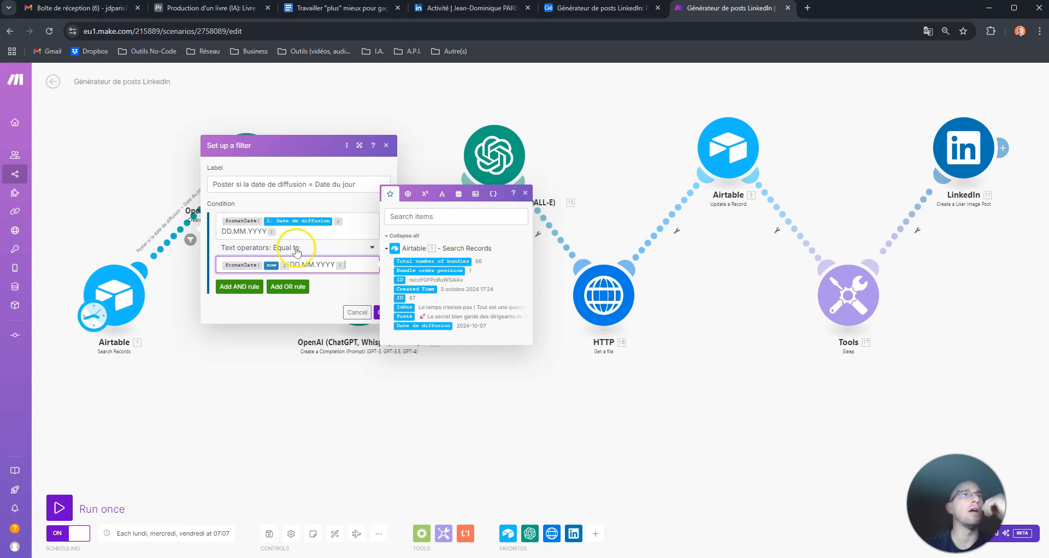
{"action": "left_click", "coordinate": [295, 248]}
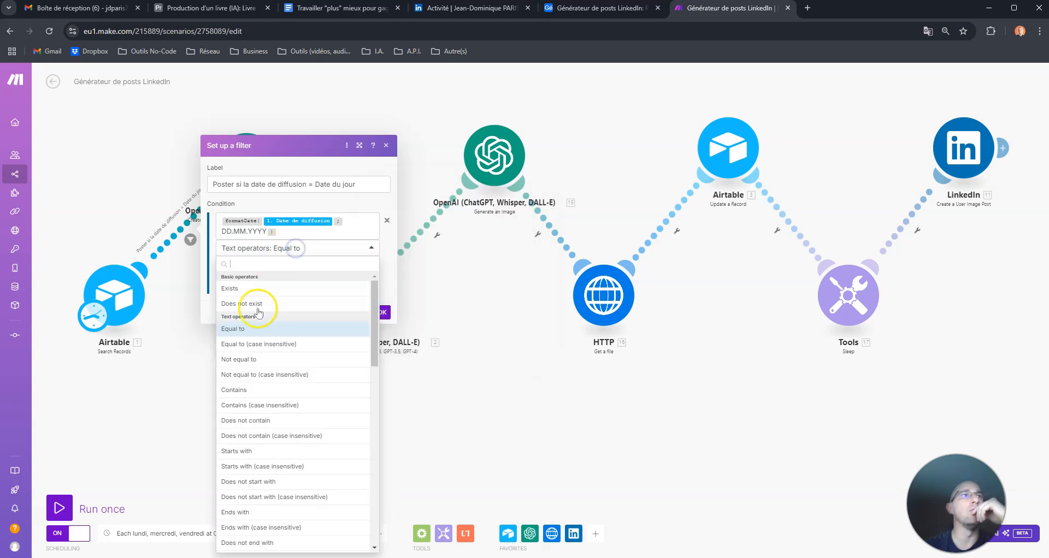
{"action": "left_click", "coordinate": [240, 329]}
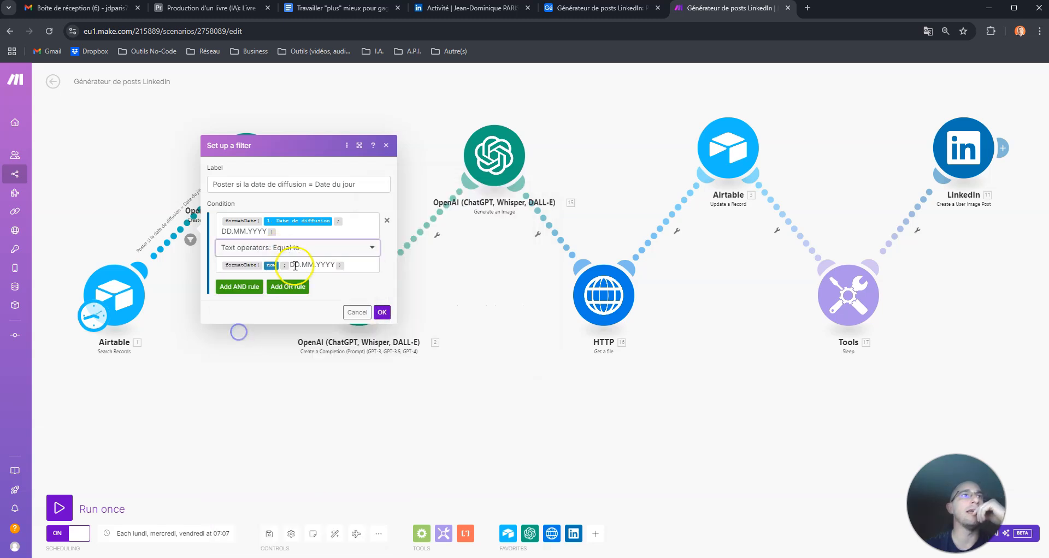
Examine the now value in the filter's second formatDate expression and locate that variable among the date and time items
{"action": "left_click", "coordinate": [266, 265]}
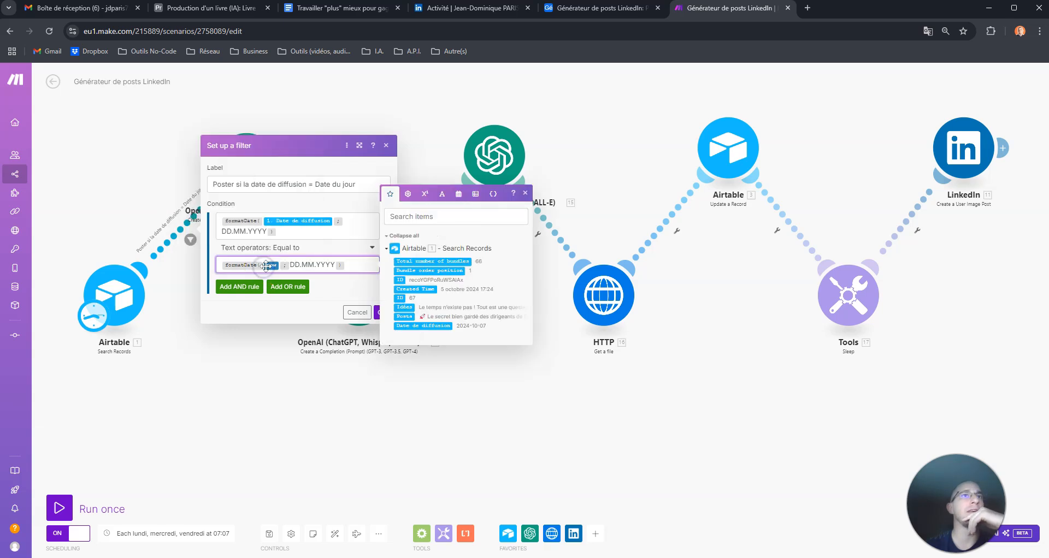
{"action": "left_click", "coordinate": [458, 194]}
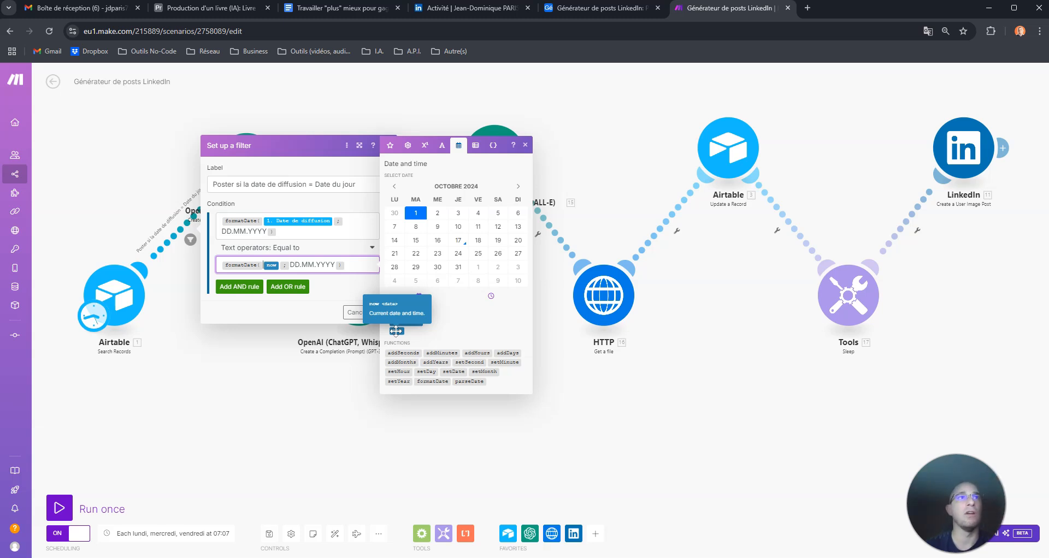
{"action": "left_click", "coordinate": [348, 265]}
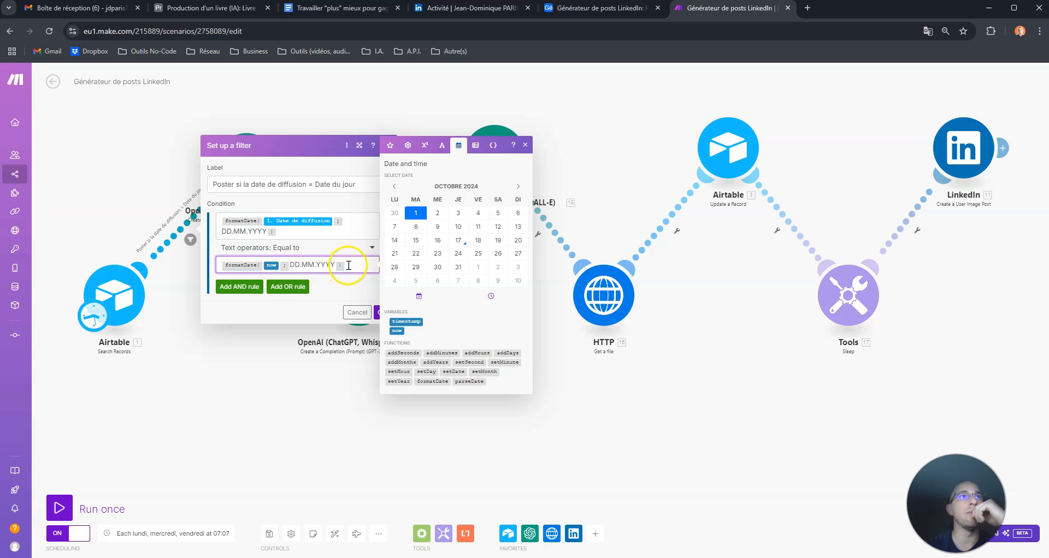
{"action": "left_click", "coordinate": [354, 265]}
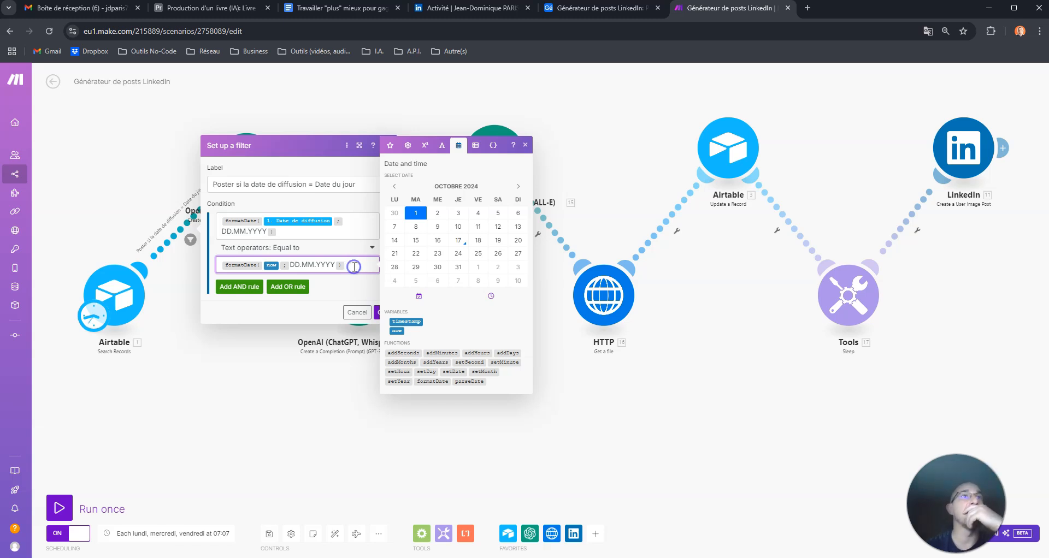
Compare the DD.MM.YYYY format in both formatDate expressions of the filter, and confirm the filter settings
{"action": "left_click_drag", "start_coordinate": [224, 232], "coordinate": [247, 231]}
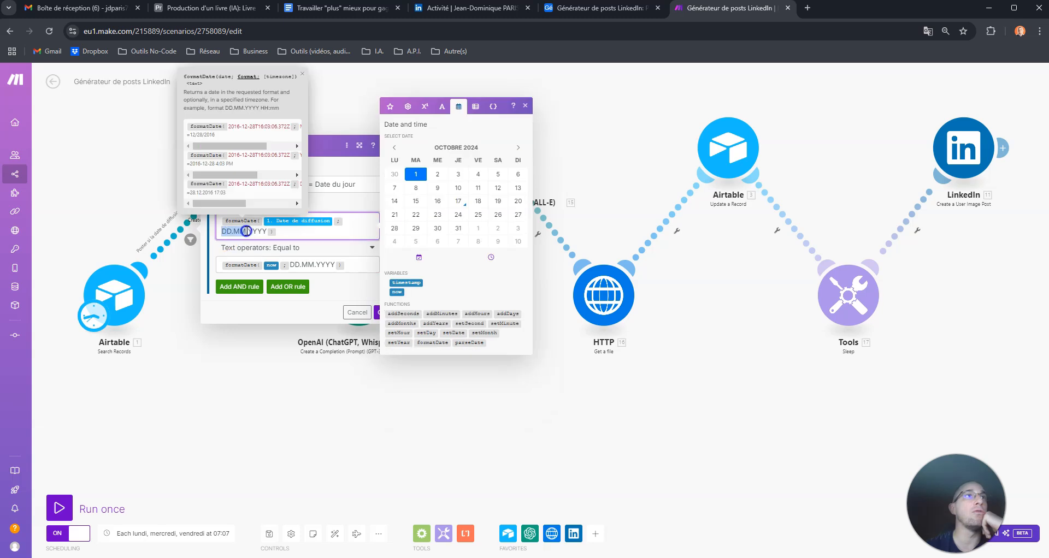
{"action": "left_click", "coordinate": [250, 265]}
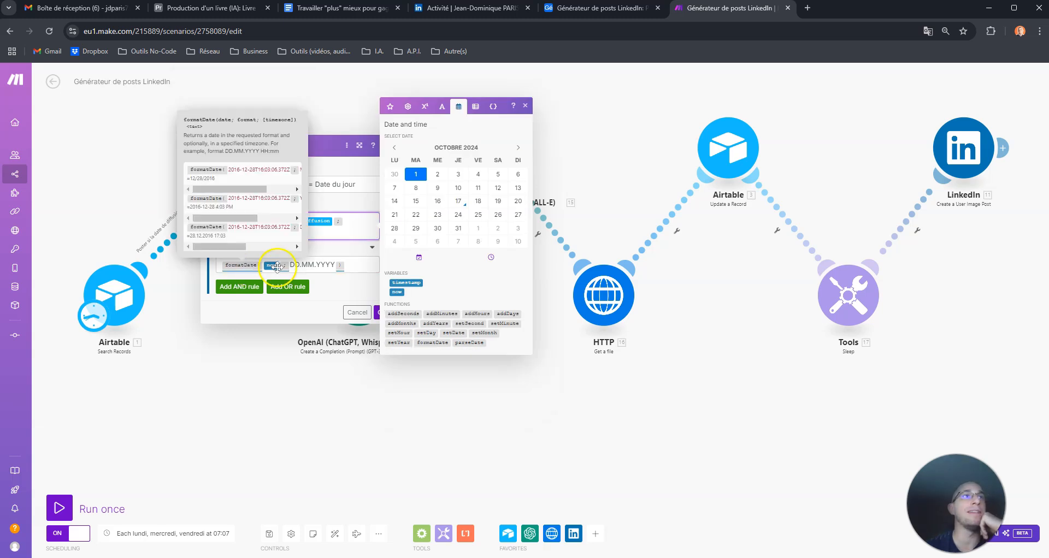
{"action": "left_click", "coordinate": [295, 265]}
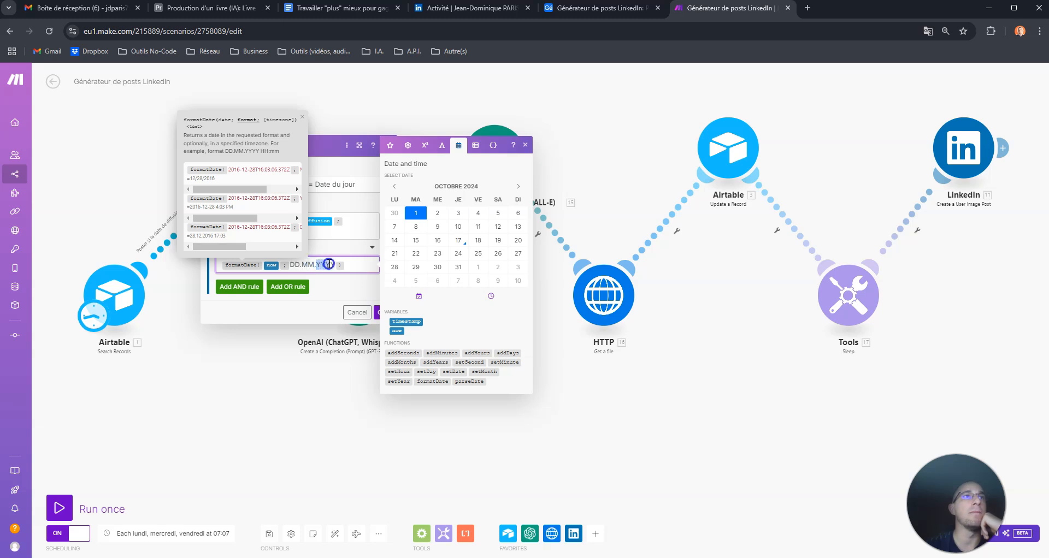
{"action": "left_click", "coordinate": [357, 264]}
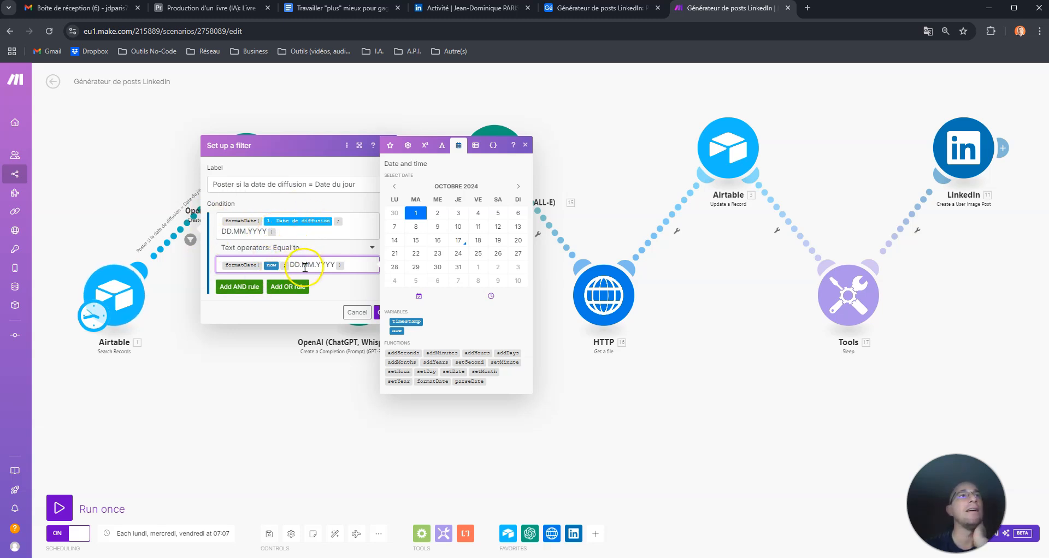
{"action": "left_click", "coordinate": [361, 292]}
{"action": "left_click", "coordinate": [382, 314]}
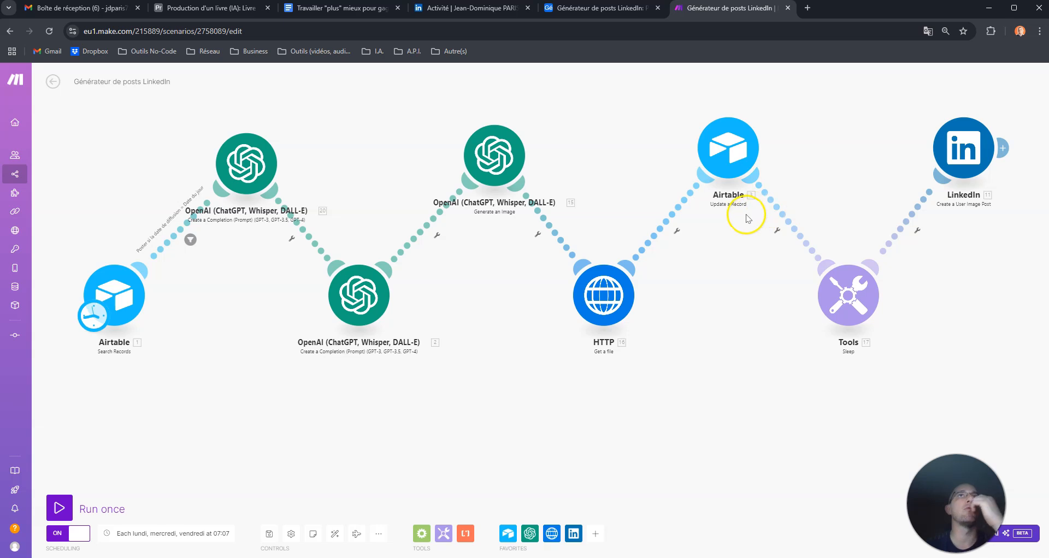
Switch to Airtable, clear the Date de diffusion of the "Recette de cookie au caramel" record, and return to Make
{"action": "left_click", "coordinate": [608, 14]}
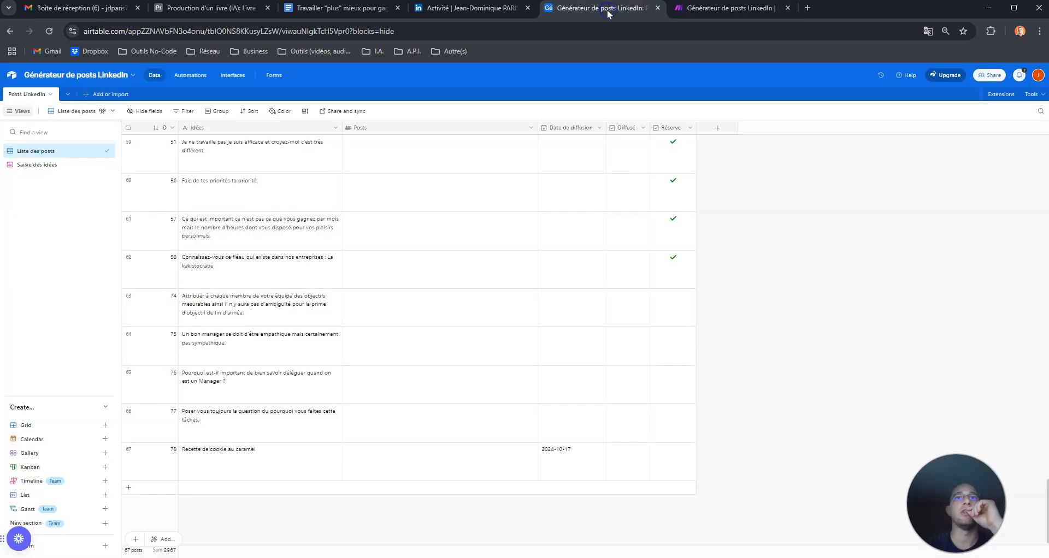
{"action": "left_click", "coordinate": [557, 451]}
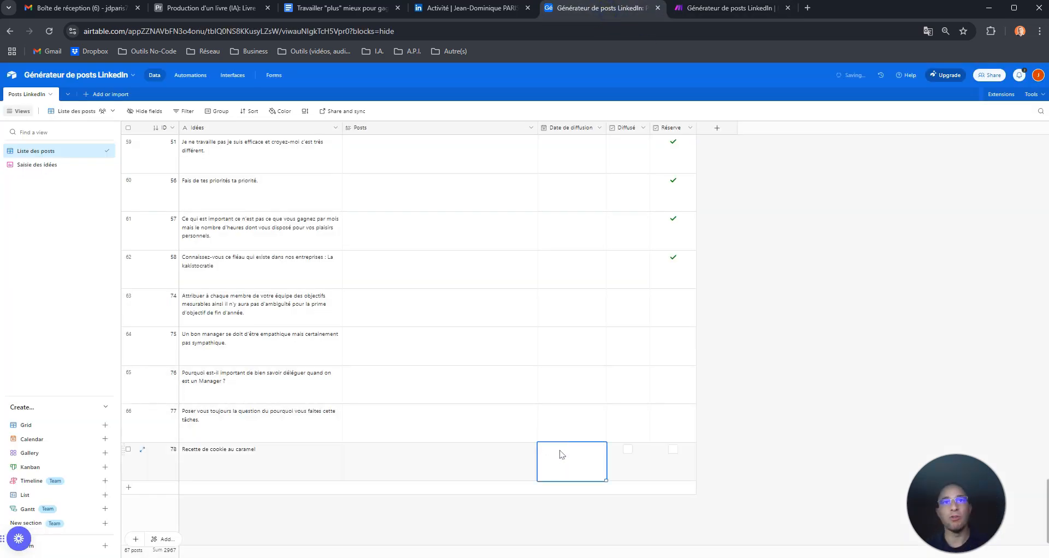
{"action": "left_click", "coordinate": [696, 10]}
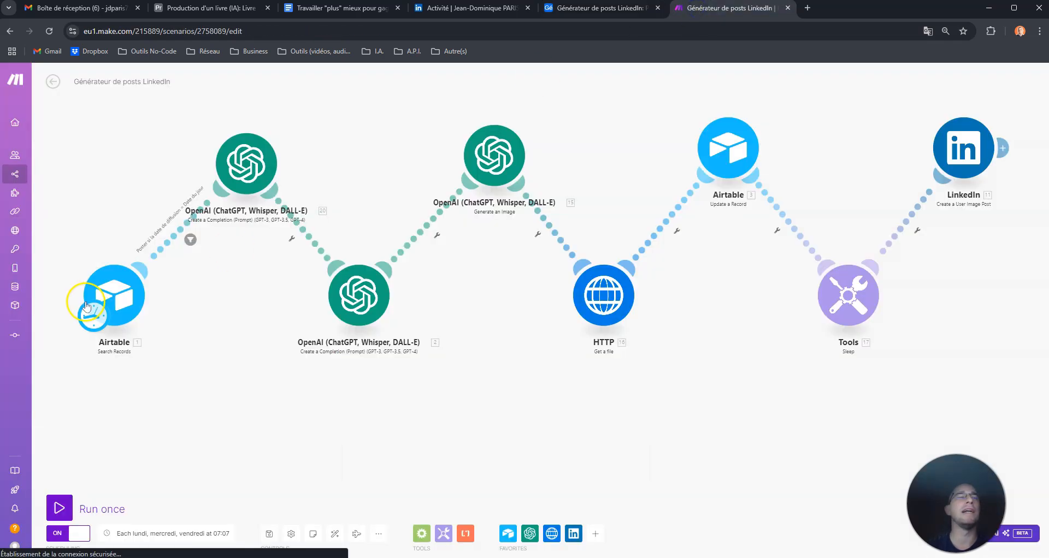
Run the scenario once and inspect the date filter's result for every bundle
{"action": "left_click", "coordinate": [59, 509]}
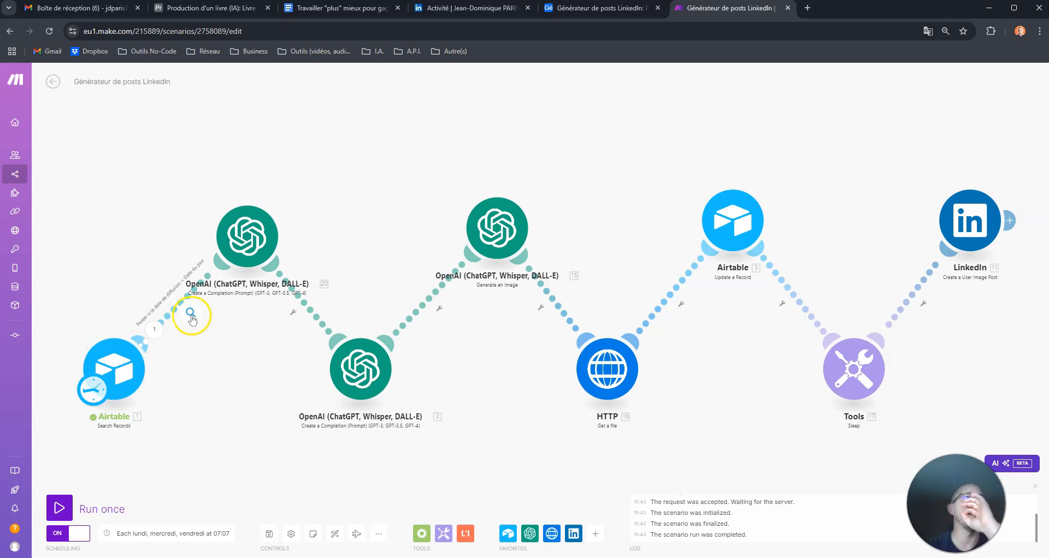
{"action": "left_click", "coordinate": [190, 313]}
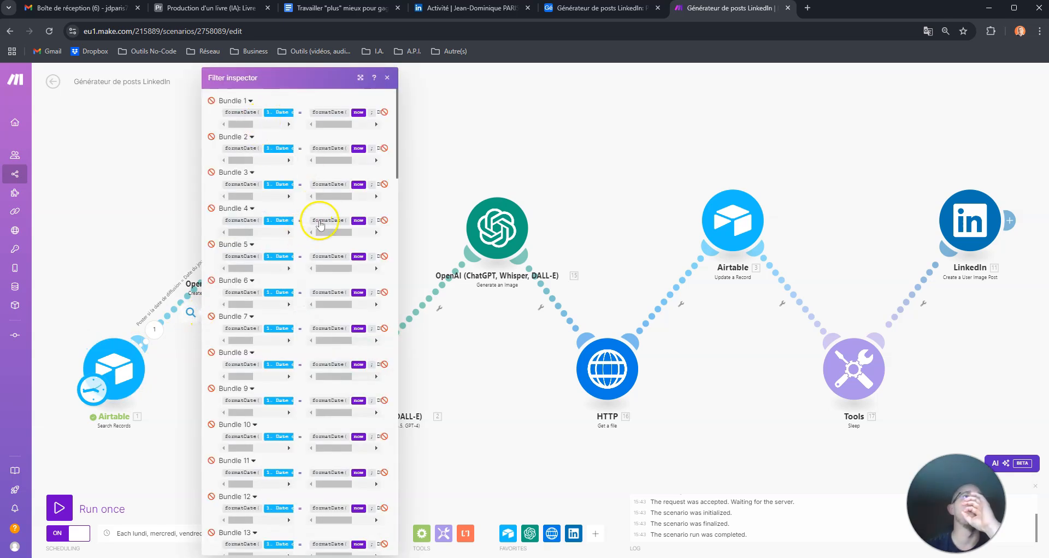
{"action": "scroll", "coordinate": [320, 224], "scroll_direction": "down", "scroll_amount": 20}
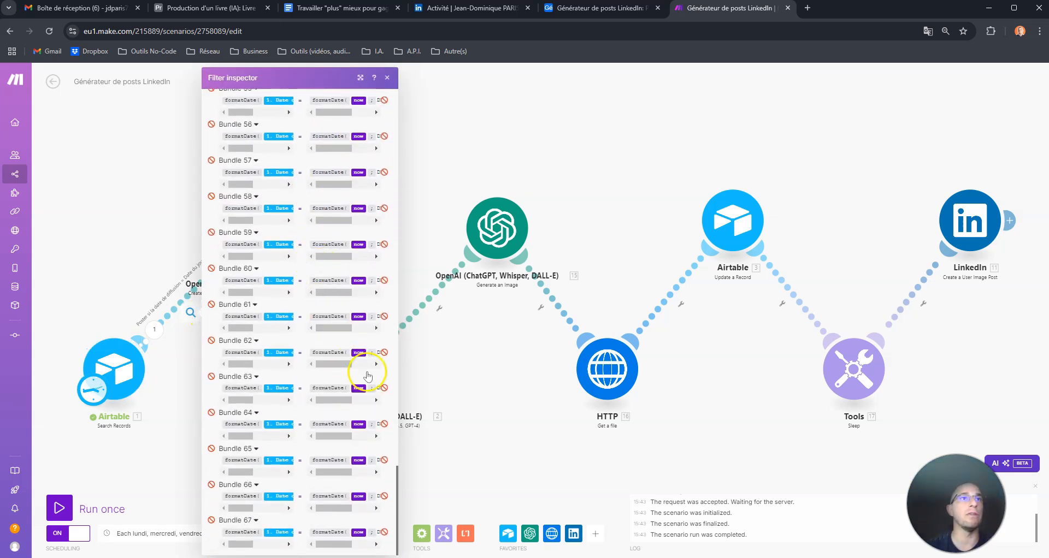
{"action": "left_click", "coordinate": [449, 362]}
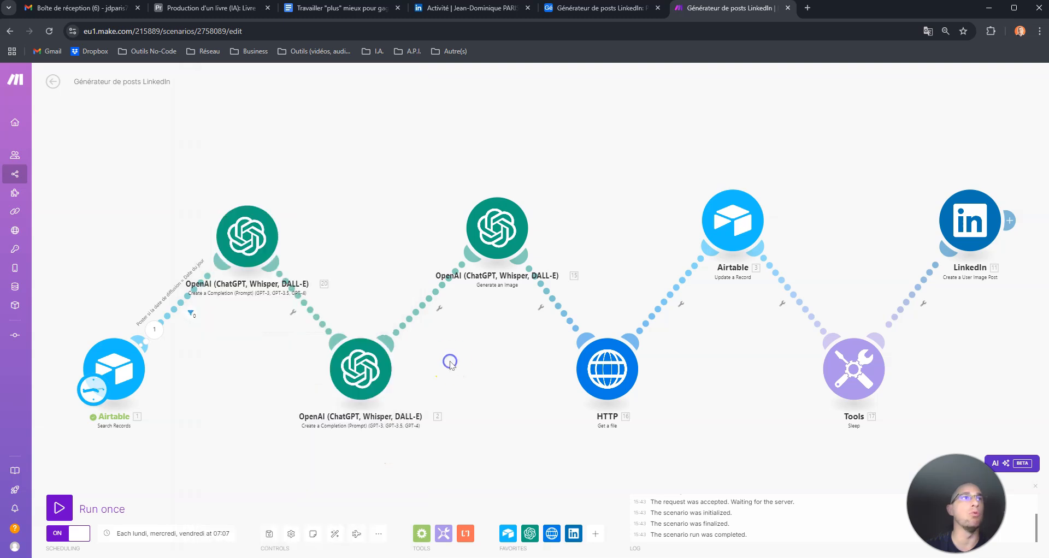
Set the Date de diffusion of the "Recette de cookie au caramel" record to 2024-10-17 in Airtable, and return to Make
{"action": "left_click", "coordinate": [612, 8]}
{"action": "left_click", "coordinate": [576, 455]}
{"action": "left_click", "coordinate": [606, 513]}
{"action": "left_click", "coordinate": [749, 437]}
{"action": "left_click", "coordinate": [696, 8]}
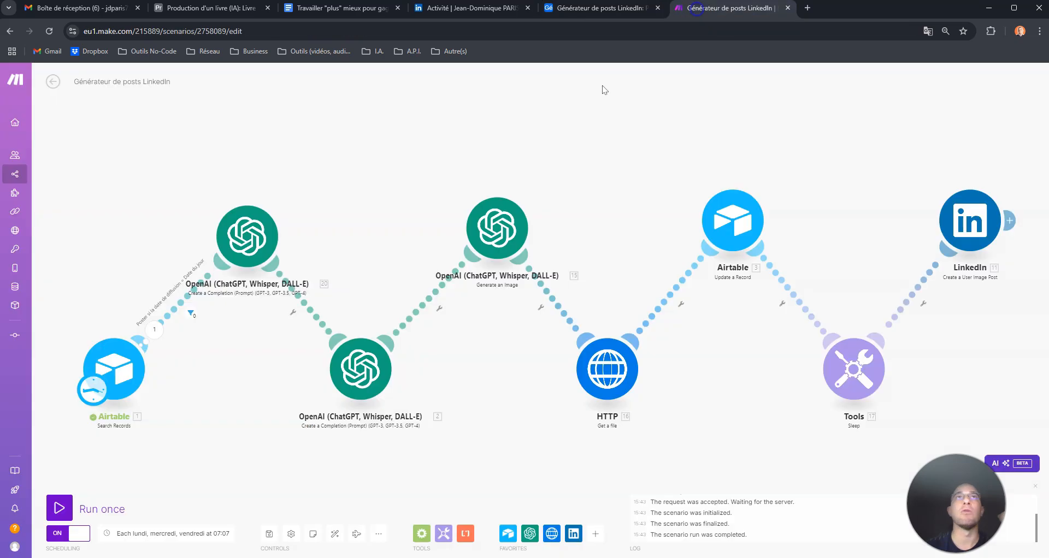
{"action": "left_click", "coordinate": [173, 324]}
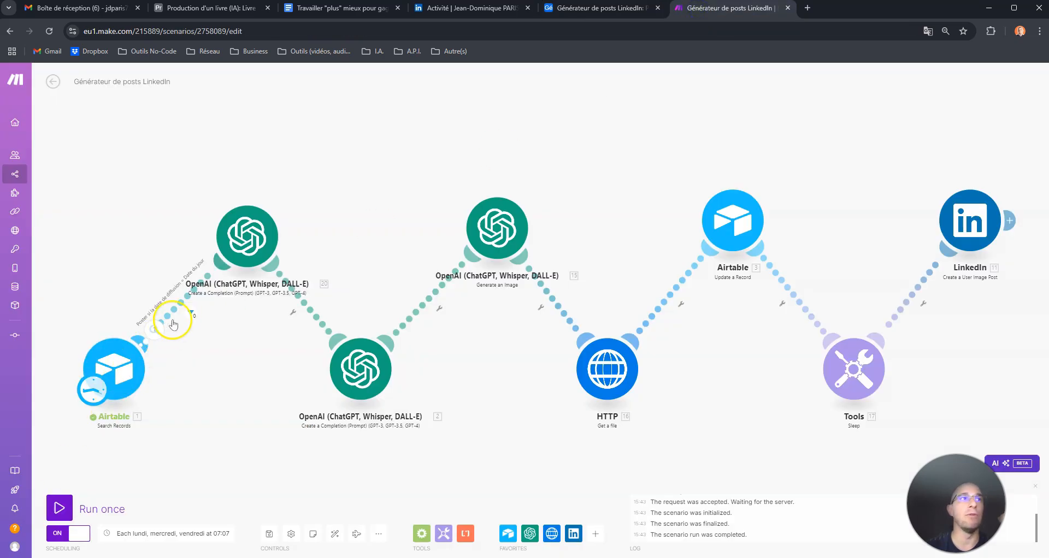
{"action": "left_click", "coordinate": [377, 345]}
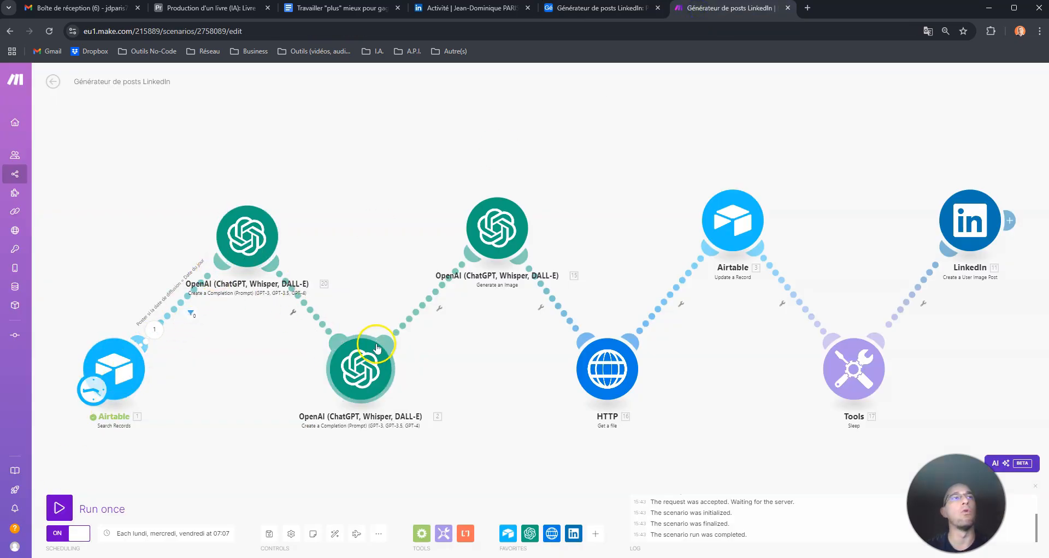
{"action": "left_click", "coordinate": [253, 235]}
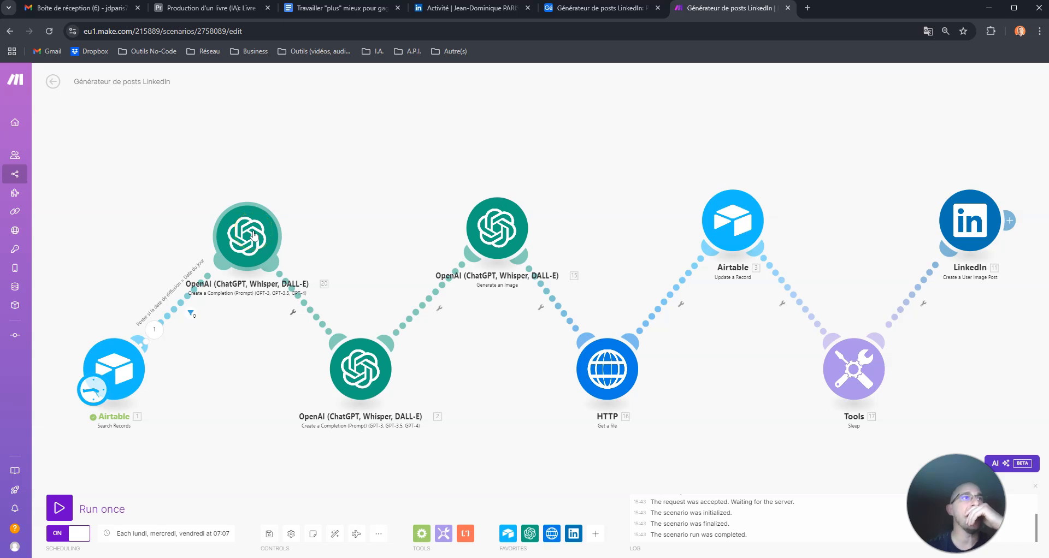
{"action": "left_click", "coordinate": [252, 275]}
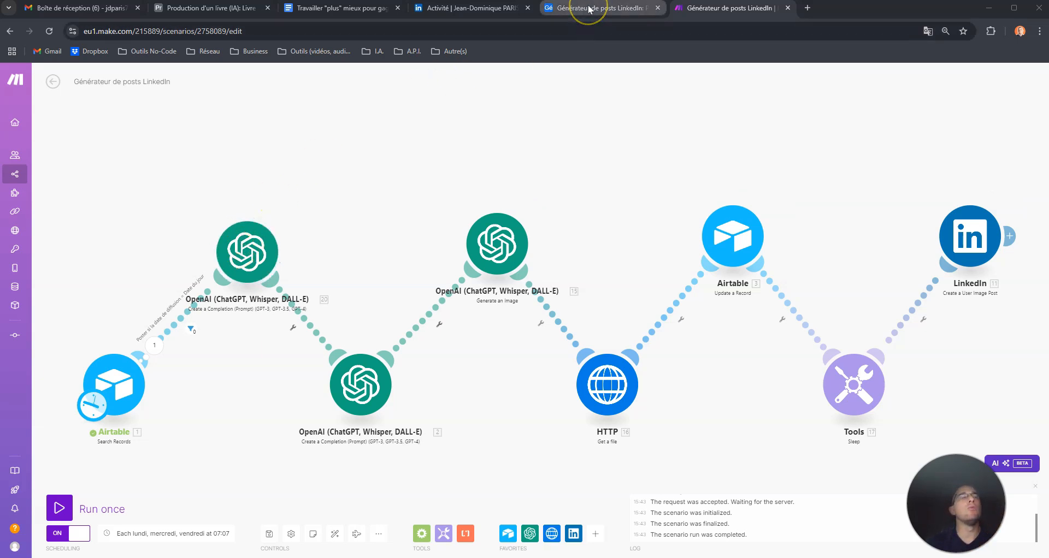
Check the ideas in the Airtable records, and view the settings and message content of the scenario's first OpenAI module in Make
{"action": "mouse_move", "coordinate": [589, 10]}
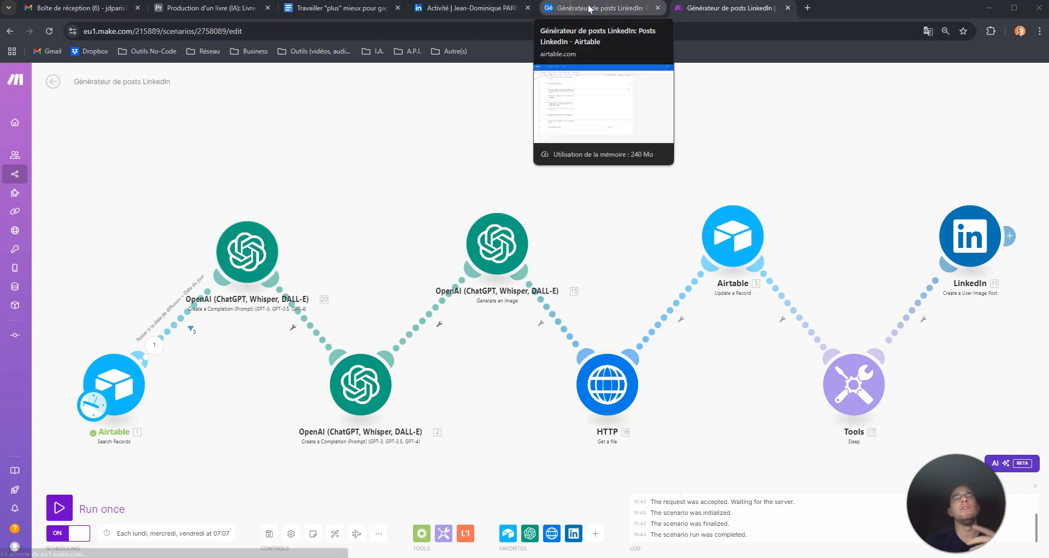
{"action": "left_click", "coordinate": [577, 14]}
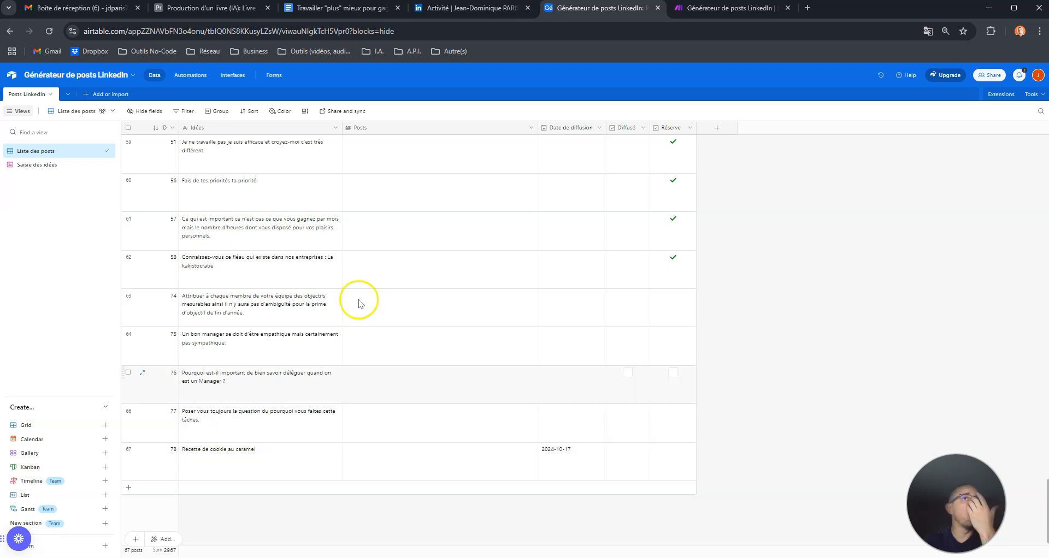
{"action": "left_click", "coordinate": [705, 9]}
{"action": "left_click", "coordinate": [242, 253]}
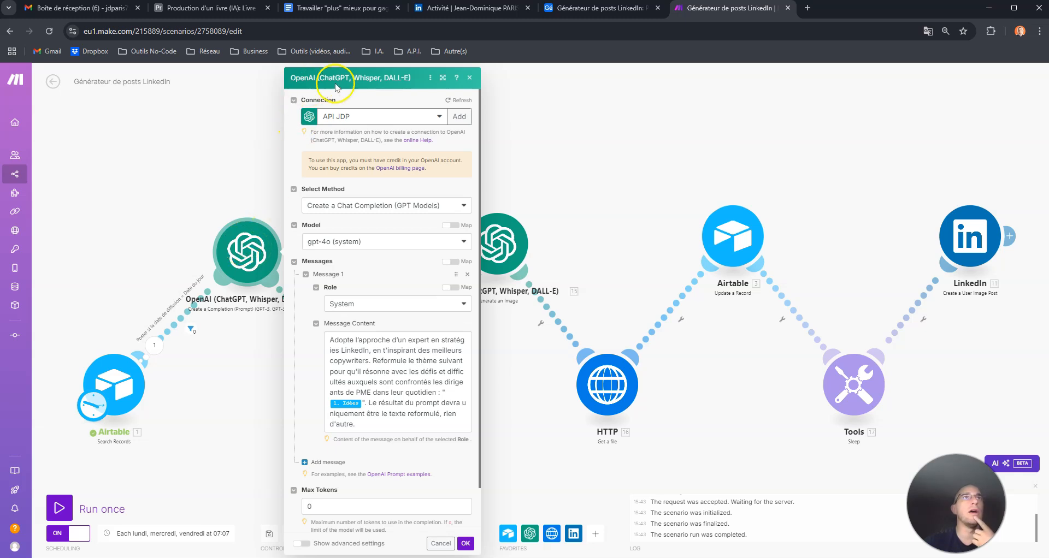
{"action": "left_click", "coordinate": [230, 121]}
Add an unconnected OpenAI "Create a Completion (Prompt) (GPT-3, GPT-3.5, GPT-4)" module in the empty canvas area above the scenario
{"action": "right_click", "coordinate": [248, 104]}
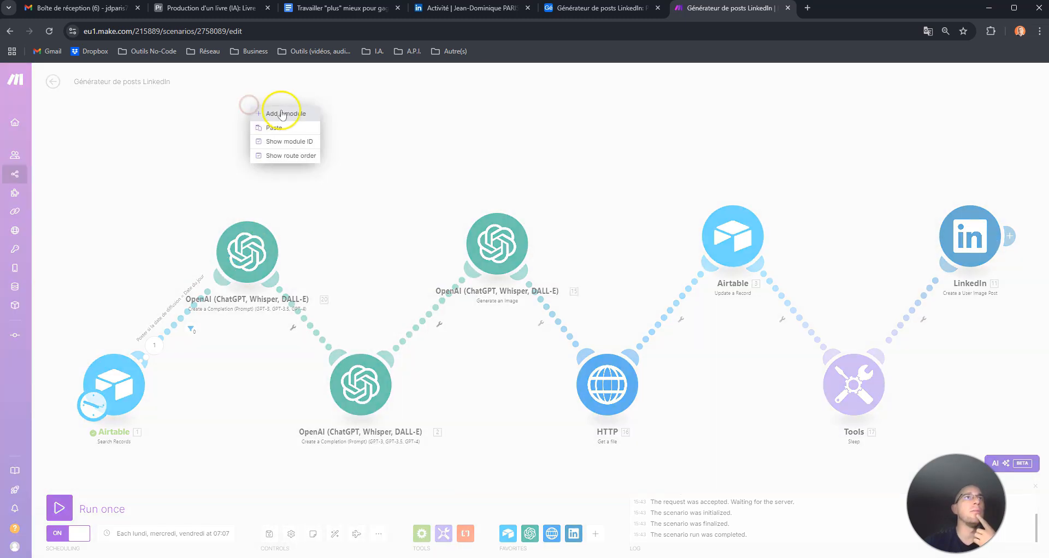
{"action": "left_click", "coordinate": [283, 116]}
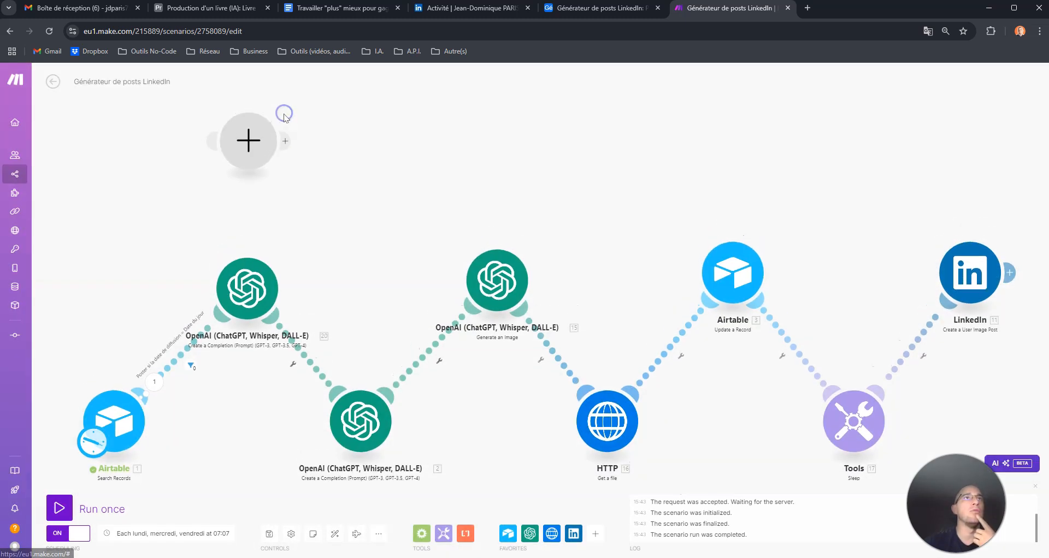
{"action": "left_click", "coordinate": [248, 141]}
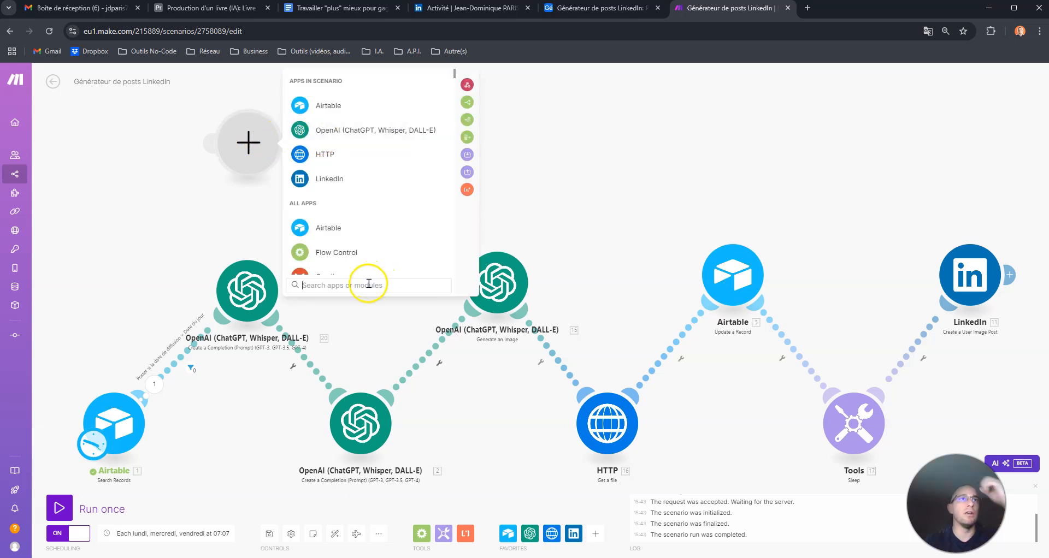
{"action": "type", "text": "OpenAI"}
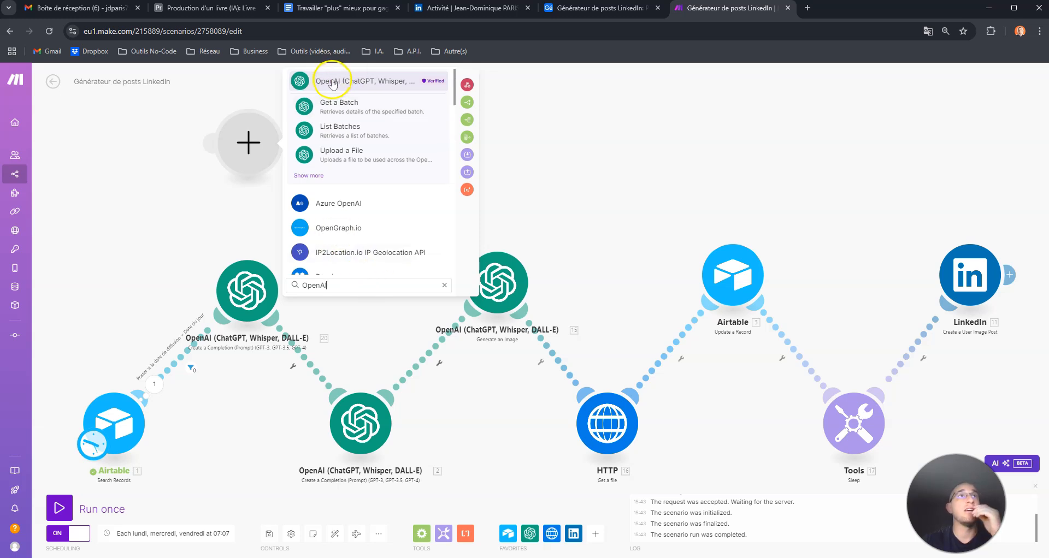
{"action": "left_click", "coordinate": [332, 82]}
{"action": "scroll", "coordinate": [347, 215], "scroll_direction": "down", "scroll_amount": 8}
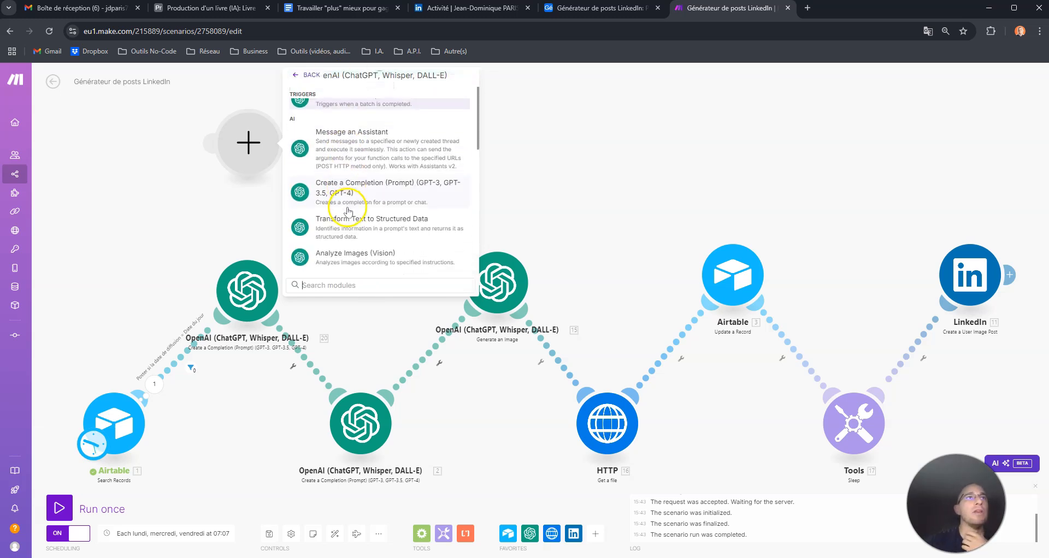
{"action": "scroll", "coordinate": [347, 215], "scroll_direction": "up", "scroll_amount": 8}
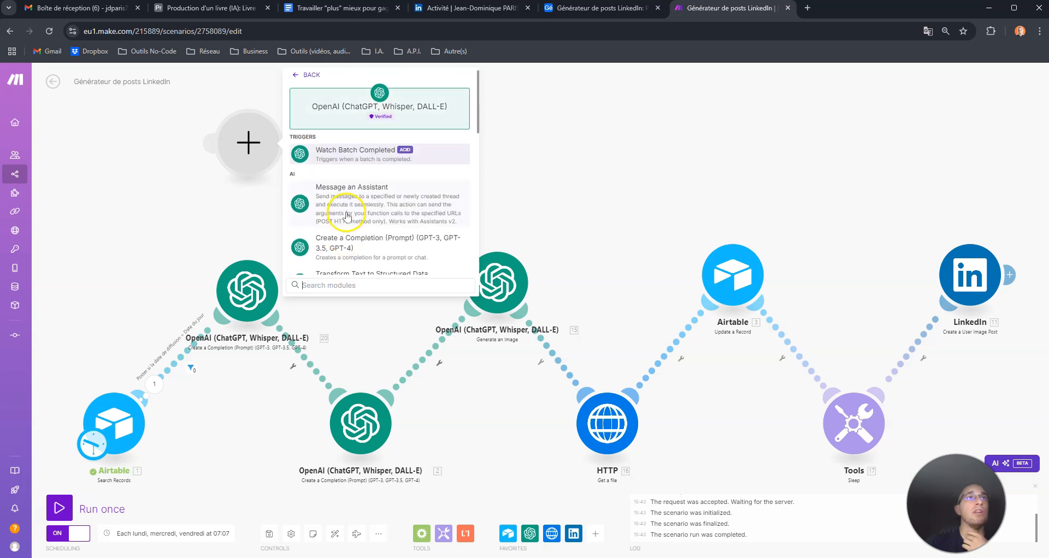
{"action": "scroll", "coordinate": [346, 228], "scroll_direction": "down", "scroll_amount": 1}
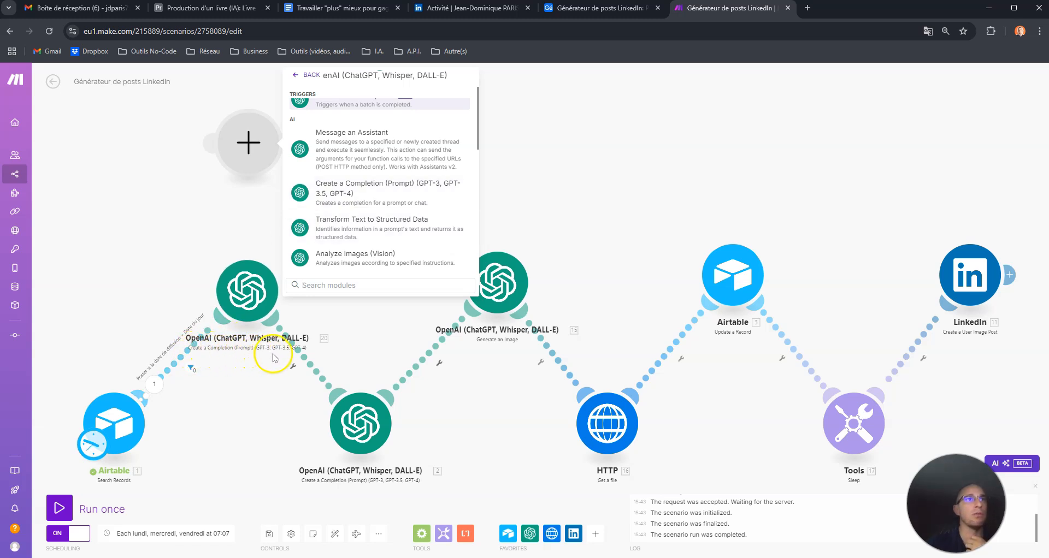
{"action": "left_click", "coordinate": [355, 193]}
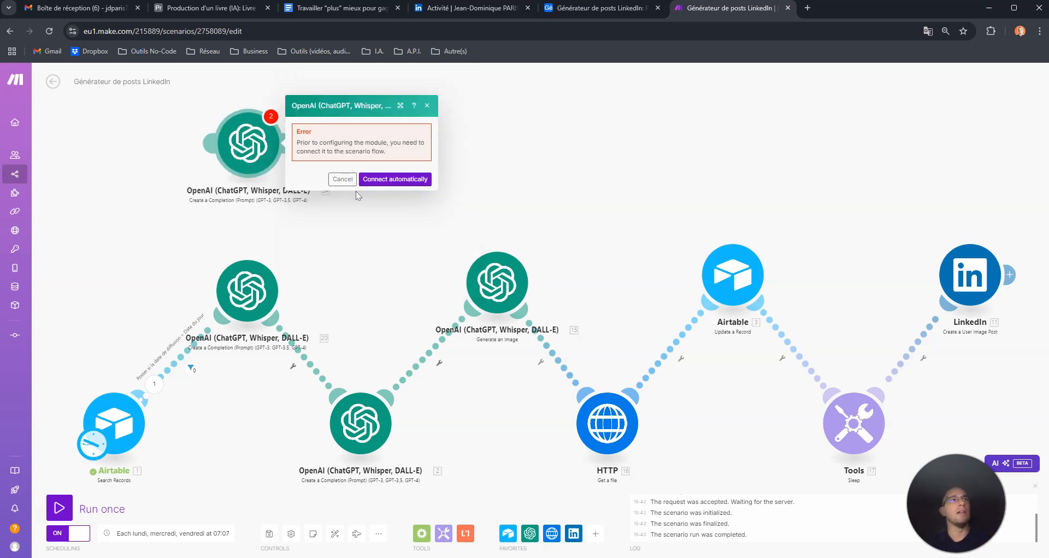
Dismiss the configuration of the unconnected OpenAI module and delete that module from the canvas
{"action": "left_click", "coordinate": [426, 105]}
{"action": "right_click", "coordinate": [245, 136]}
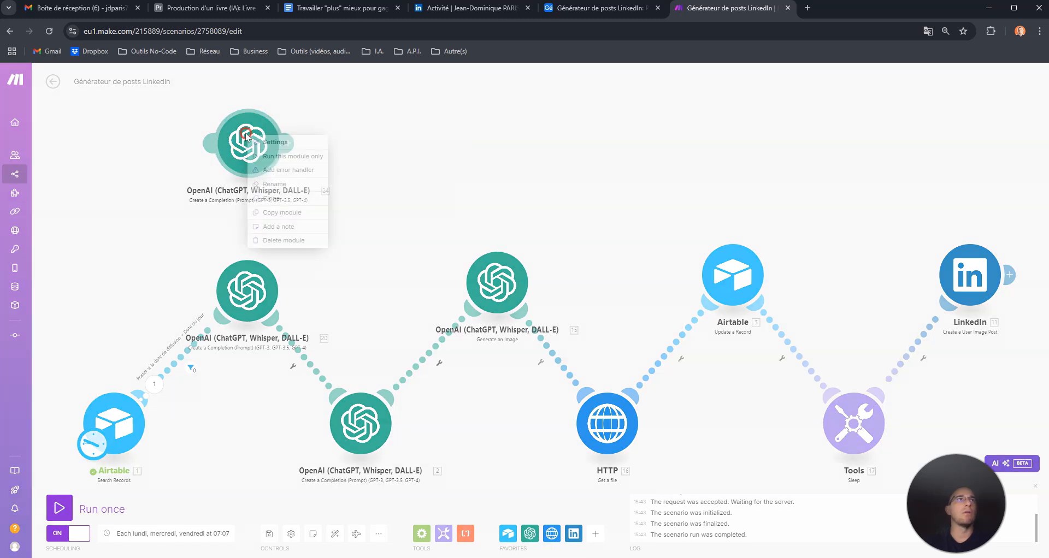
{"action": "left_click", "coordinate": [282, 239]}
Look at the settings of the Airtable Search Records module, and reopen those of the first OpenAI module
{"action": "left_click", "coordinate": [243, 289]}
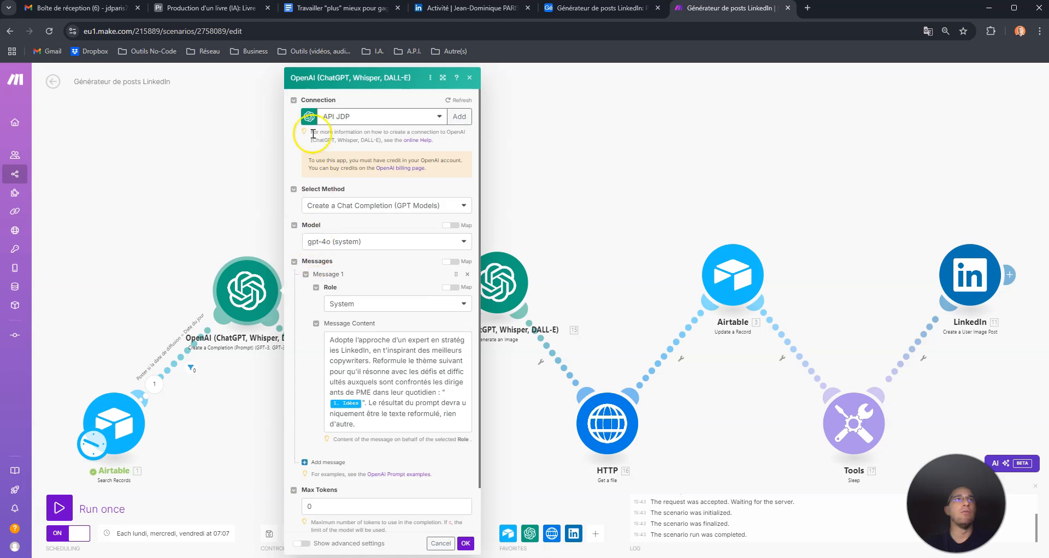
{"action": "left_click", "coordinate": [120, 410]}
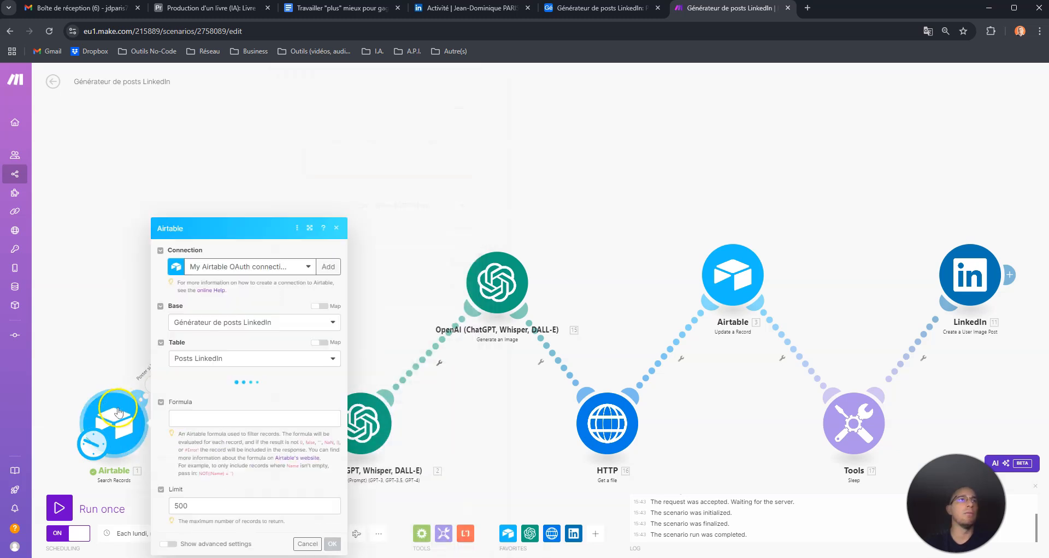
{"action": "left_click", "coordinate": [143, 187]}
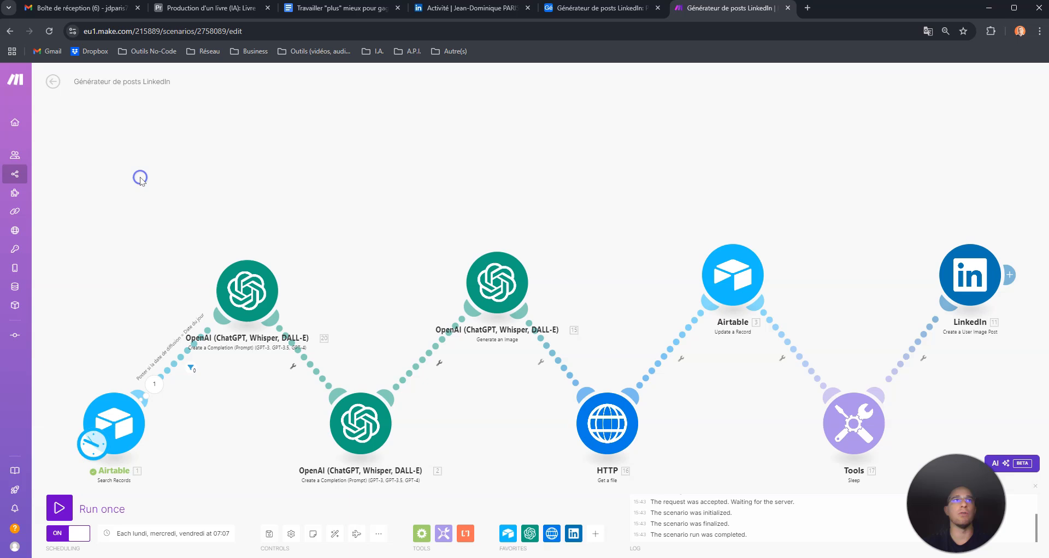
{"action": "left_click", "coordinate": [247, 266]}
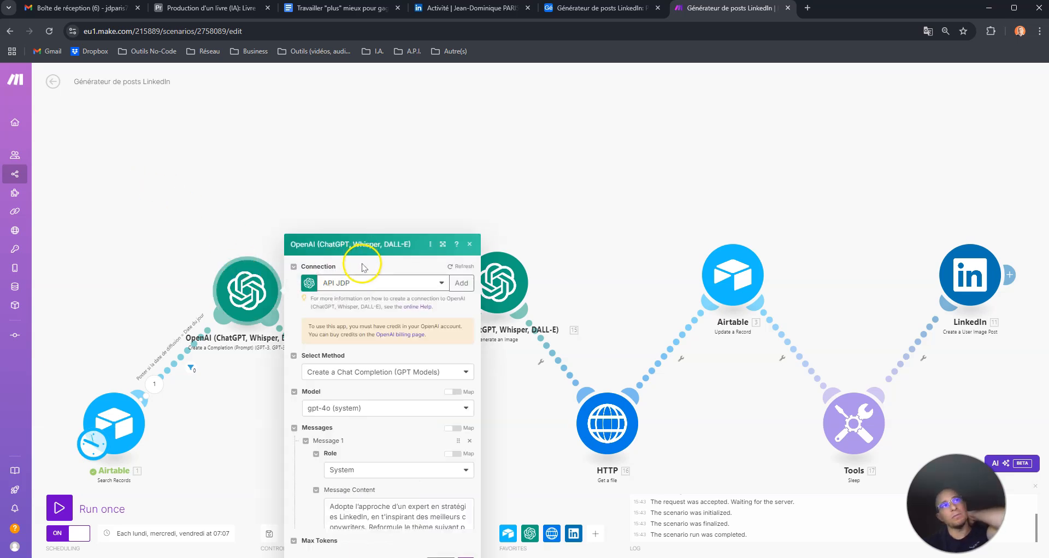
Open the form for a new OpenAI connection and examine its name, API Key and Organization ID fields
{"action": "left_click", "coordinate": [459, 116]}
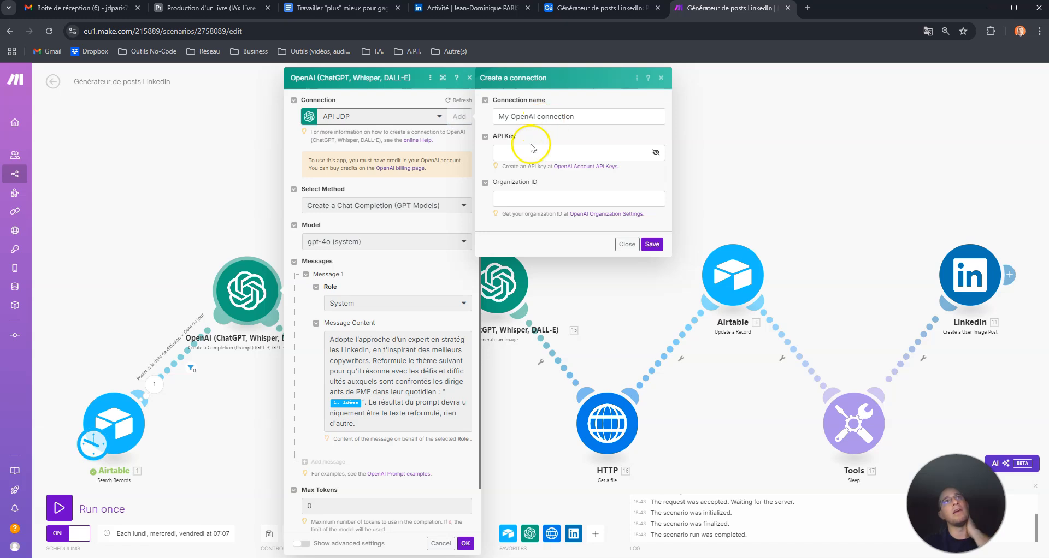
{"action": "left_click_drag", "start_coordinate": [589, 116], "coordinate": [494, 116]}
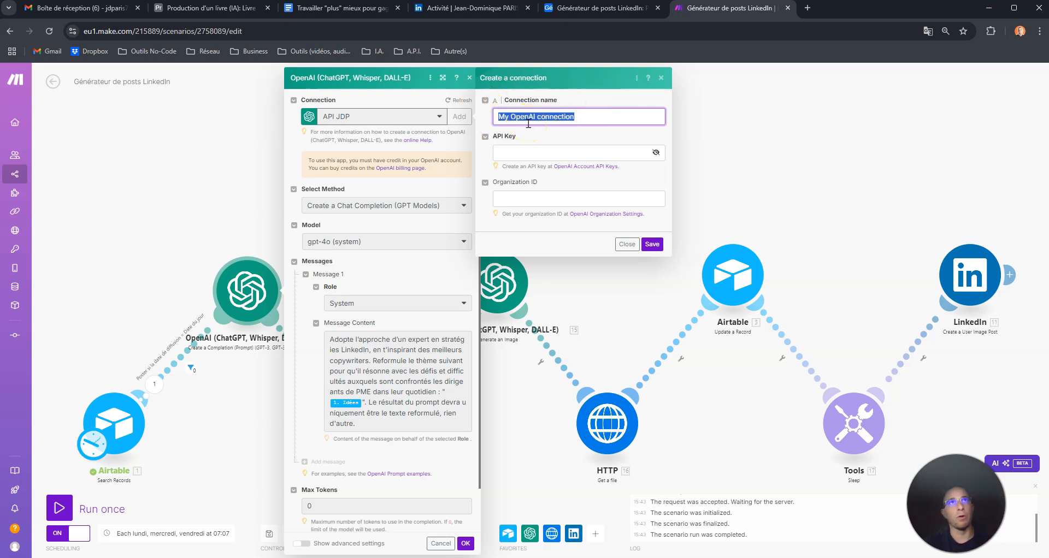
{"action": "left_click", "coordinate": [526, 149]}
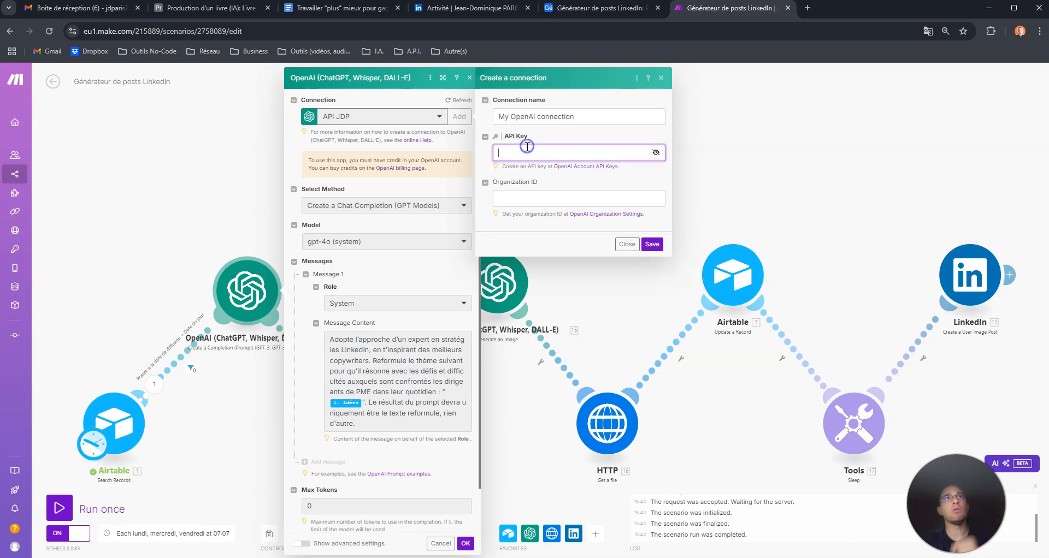
{"action": "left_click", "coordinate": [522, 198]}
{"action": "left_click", "coordinate": [519, 153]}
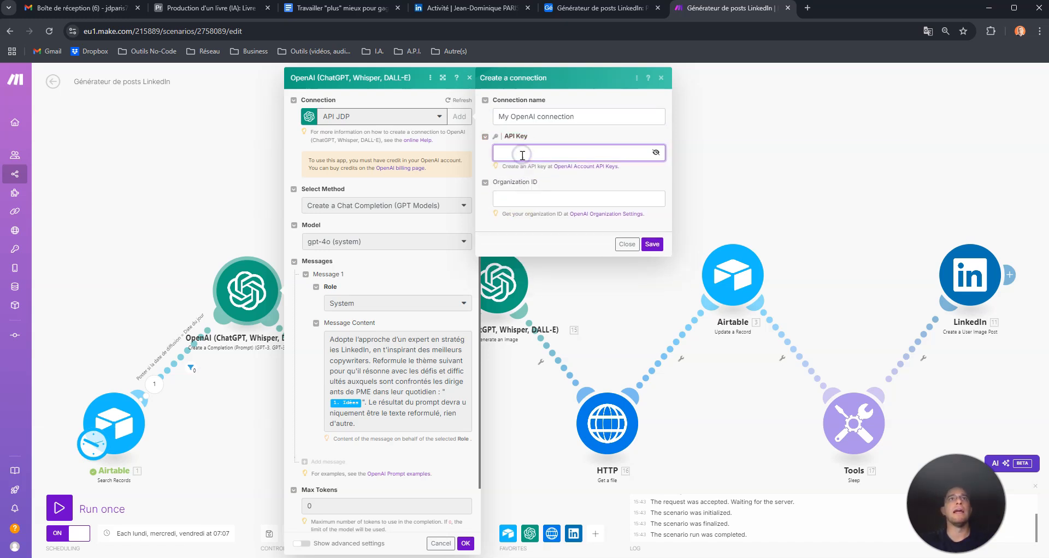
{"action": "left_click", "coordinate": [515, 198]}
{"action": "left_click", "coordinate": [627, 260]}
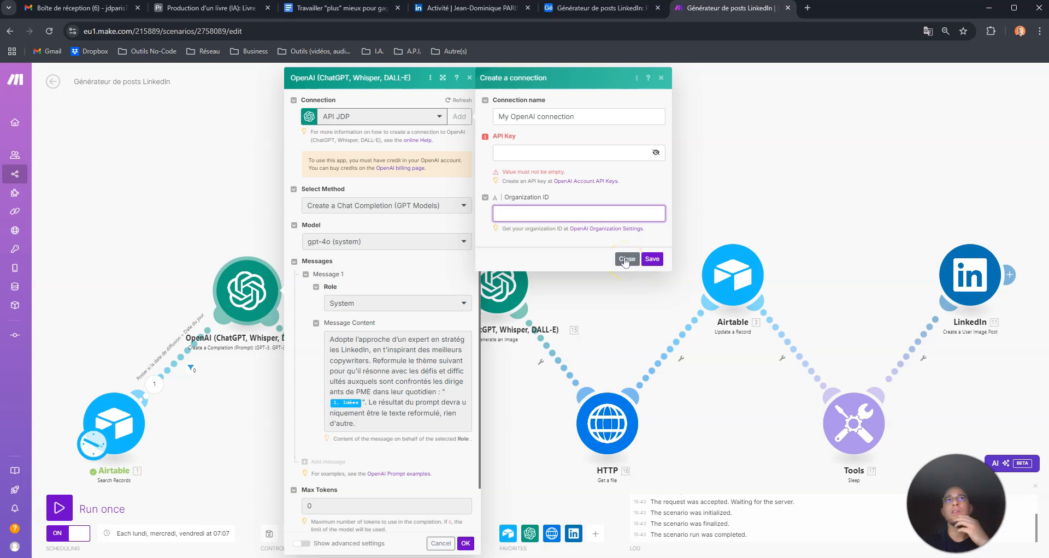
{"action": "left_click", "coordinate": [626, 260]}
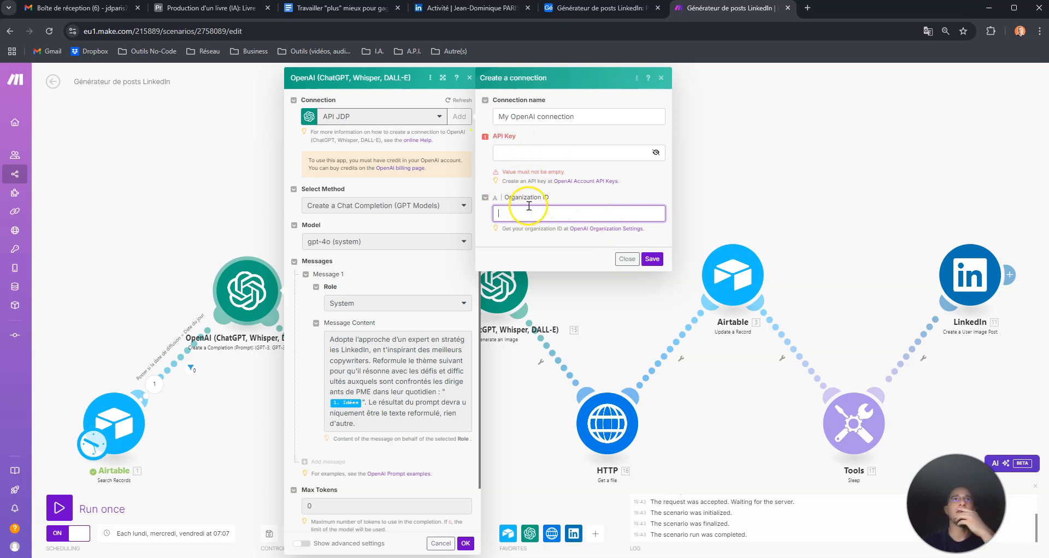
Search the web for "openai api" in a new browser tab, open the OpenAI Platform overview page and accept its cookies
{"action": "left_click", "coordinate": [805, 8]}
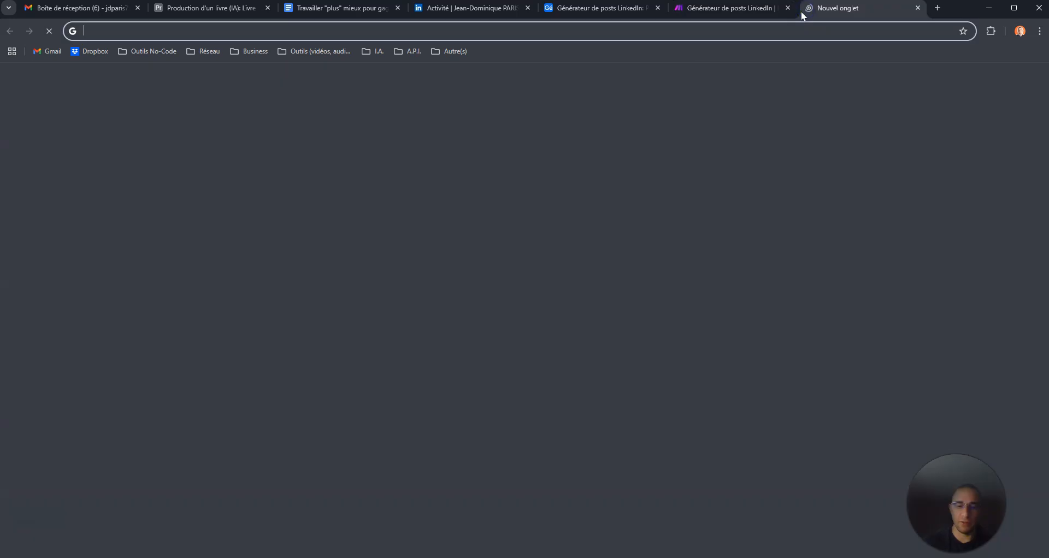
{"action": "type", "text": "openai"}
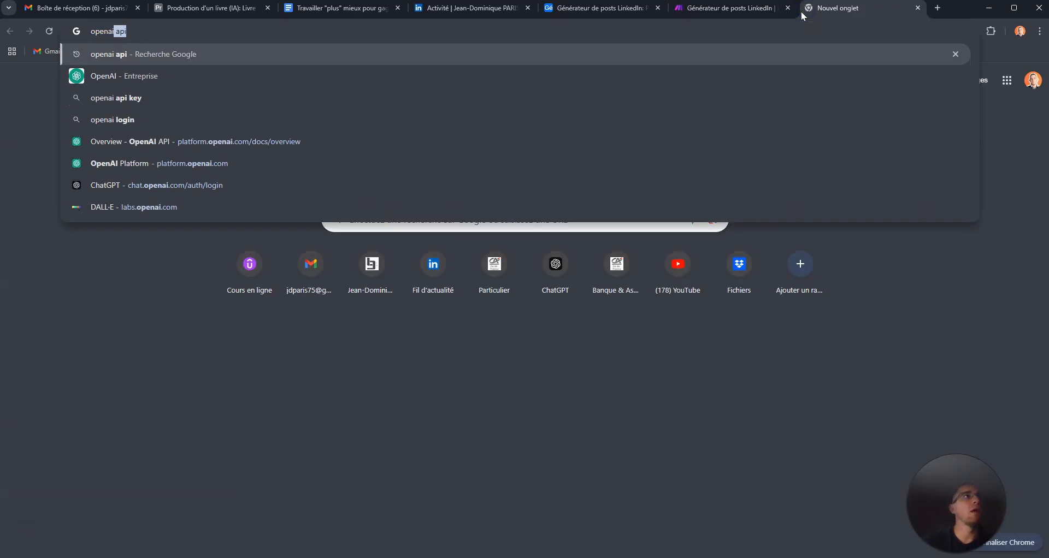
{"action": "type", "text": " api"}
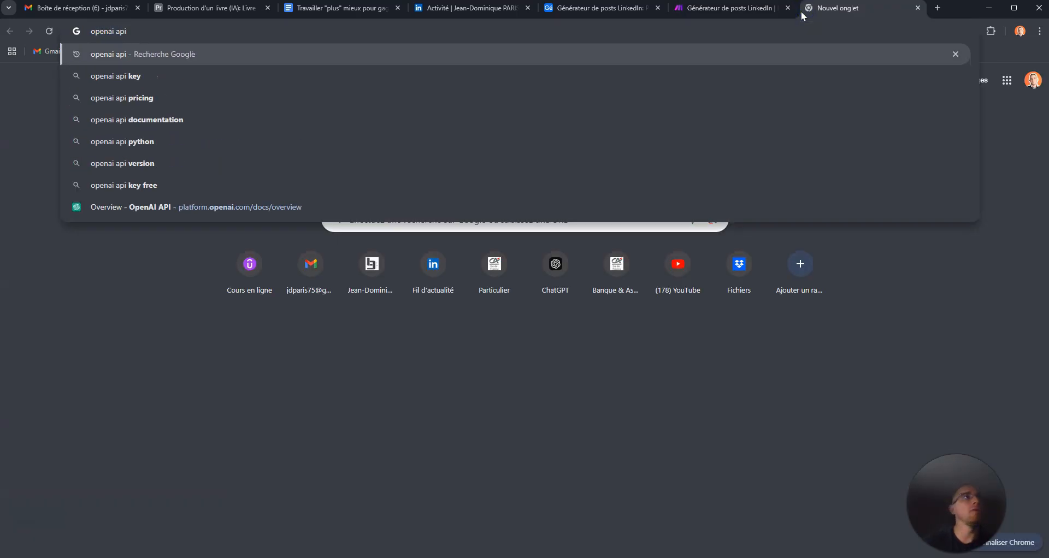
{"action": "key", "text": "Return"}
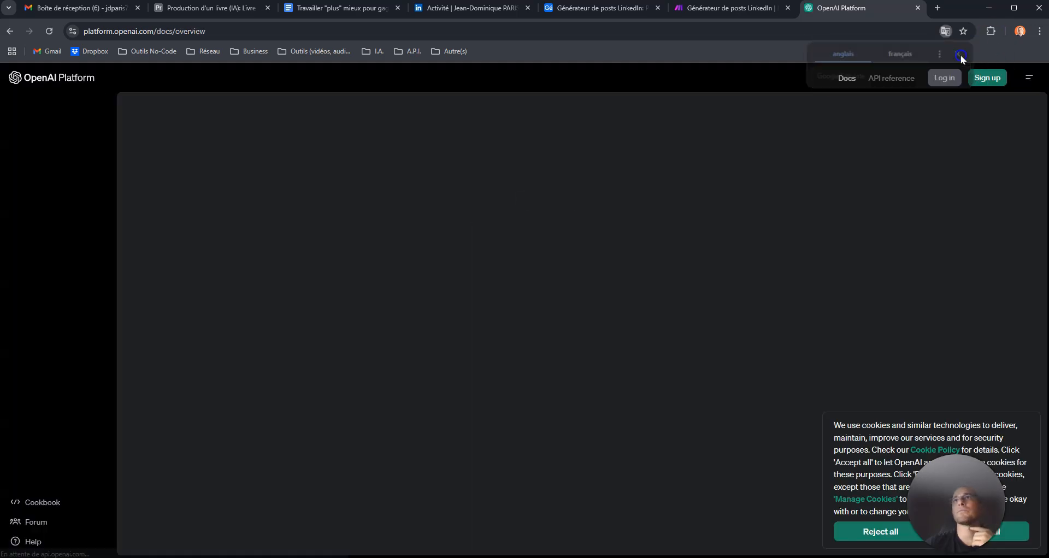
{"action": "left_click", "coordinate": [960, 55]}
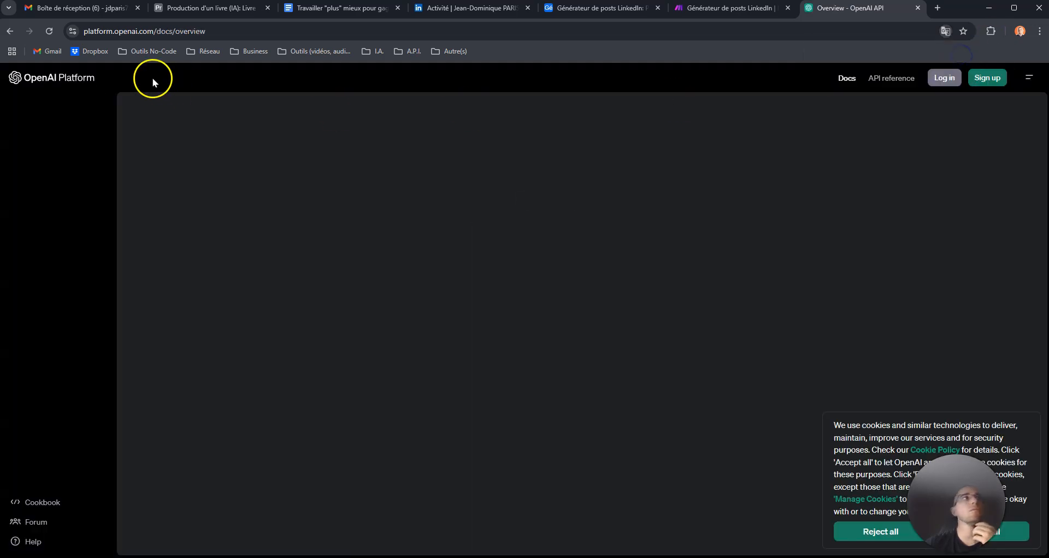
{"action": "left_click", "coordinate": [158, 31]}
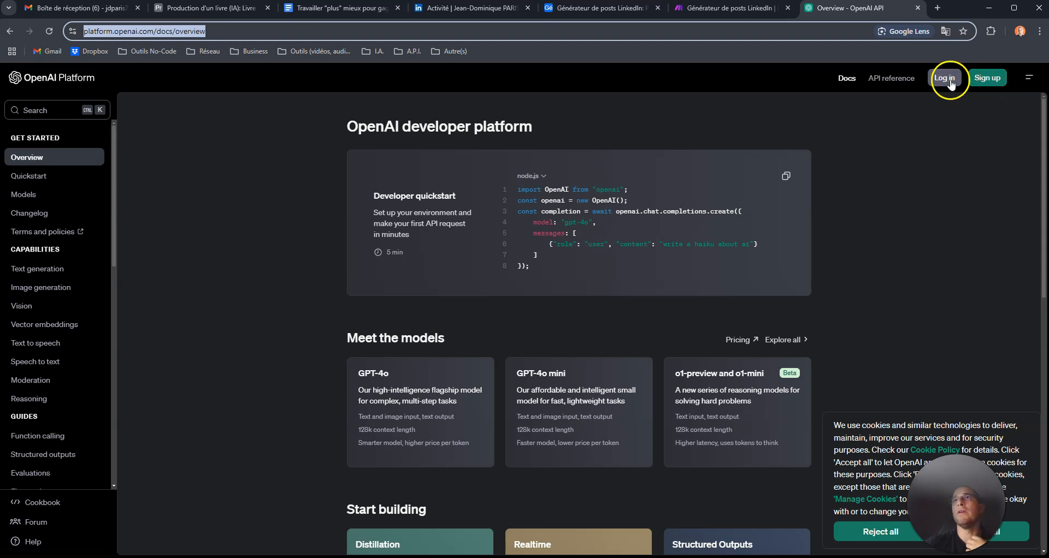
{"action": "left_click", "coordinate": [998, 534]}
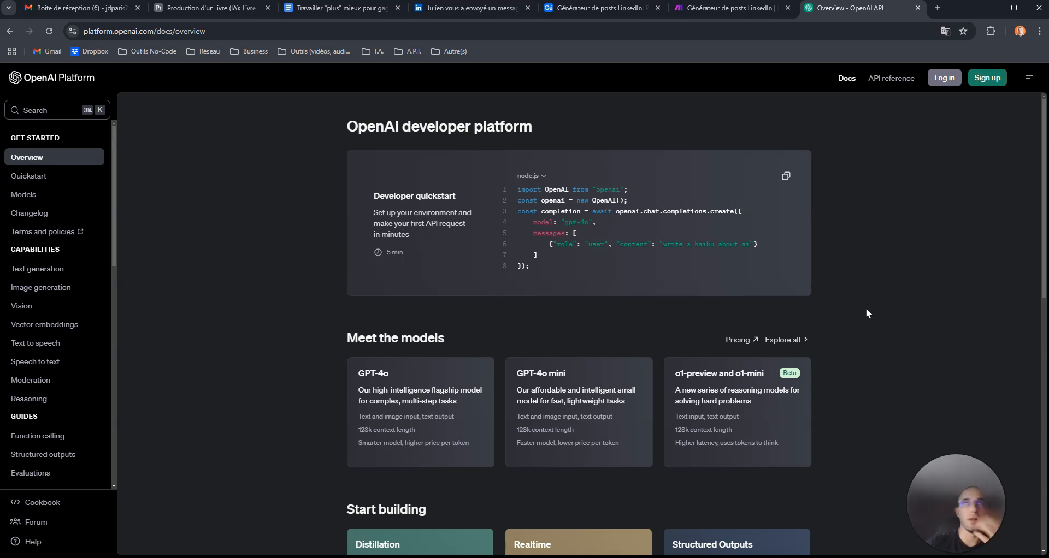
Return to Make by closing the OpenAI Platform page, and close the new connection form without saving
{"action": "left_click", "coordinate": [918, 8]}
{"action": "left_click", "coordinate": [499, 155]}
{"action": "left_click", "coordinate": [505, 198]}
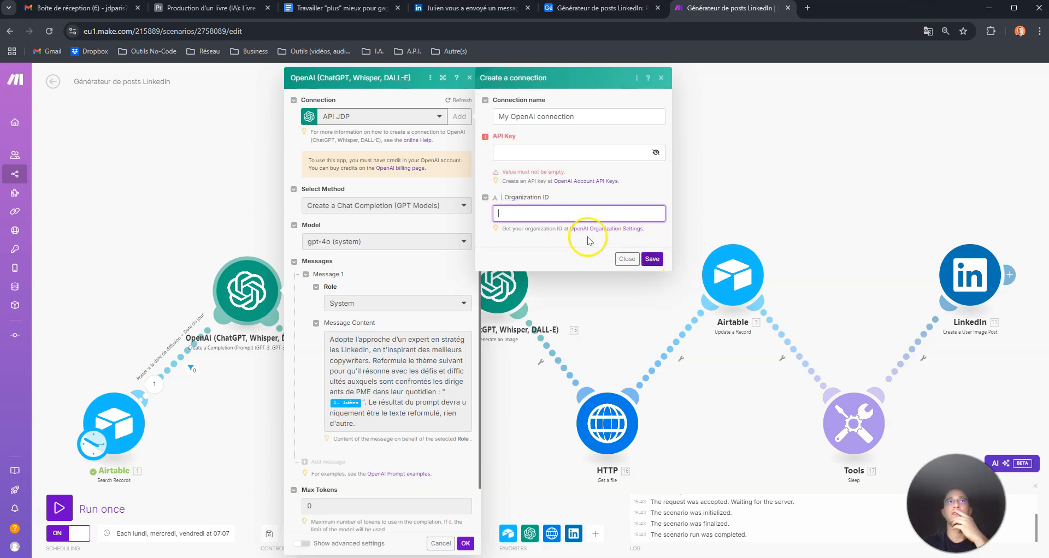
{"action": "left_click", "coordinate": [626, 259]}
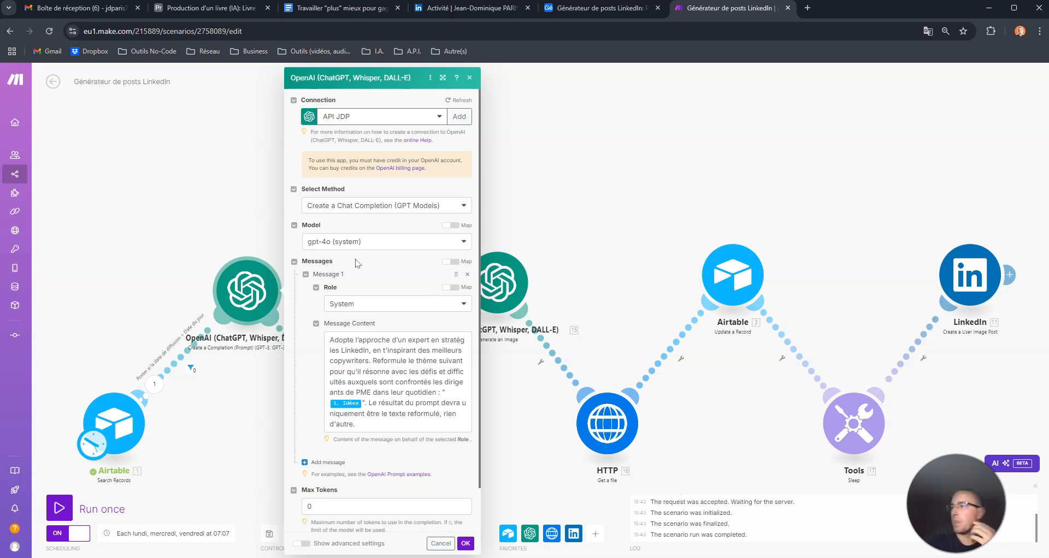
Review the available methods and GPT models in the first OpenAI module, keeping Create a Chat Completion and gpt-4o
{"action": "left_click", "coordinate": [342, 207]}
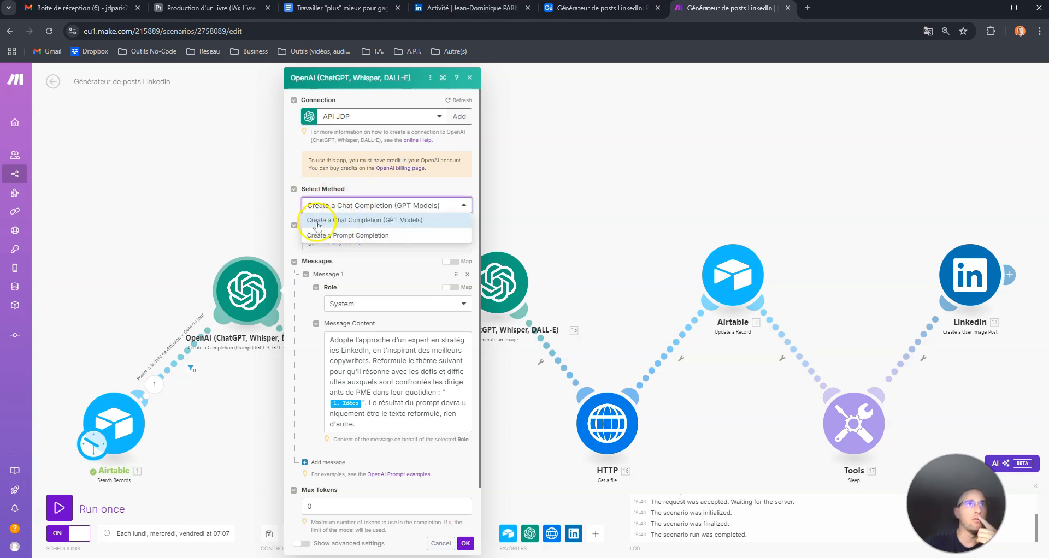
{"action": "left_click", "coordinate": [395, 221]}
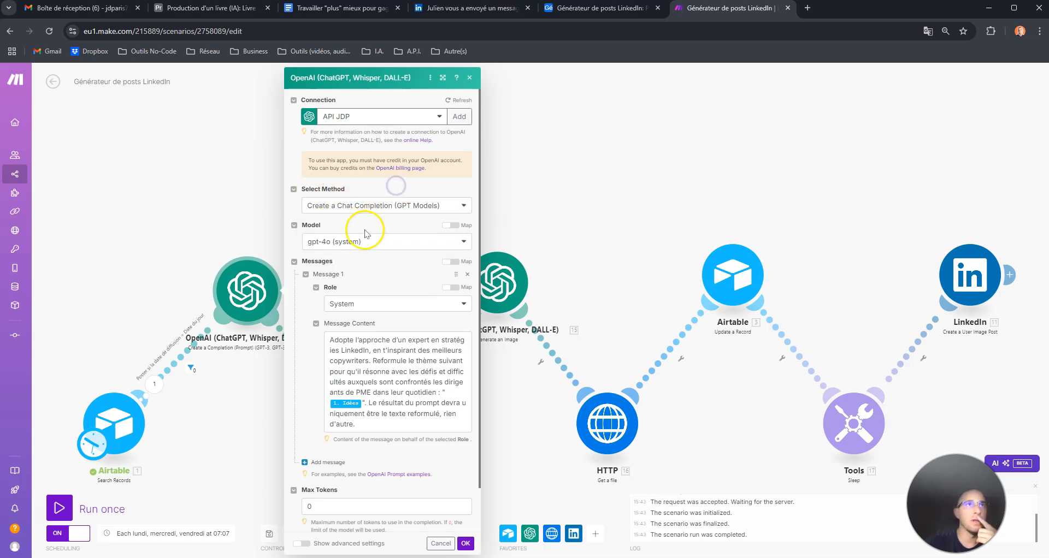
{"action": "left_click", "coordinate": [326, 244]}
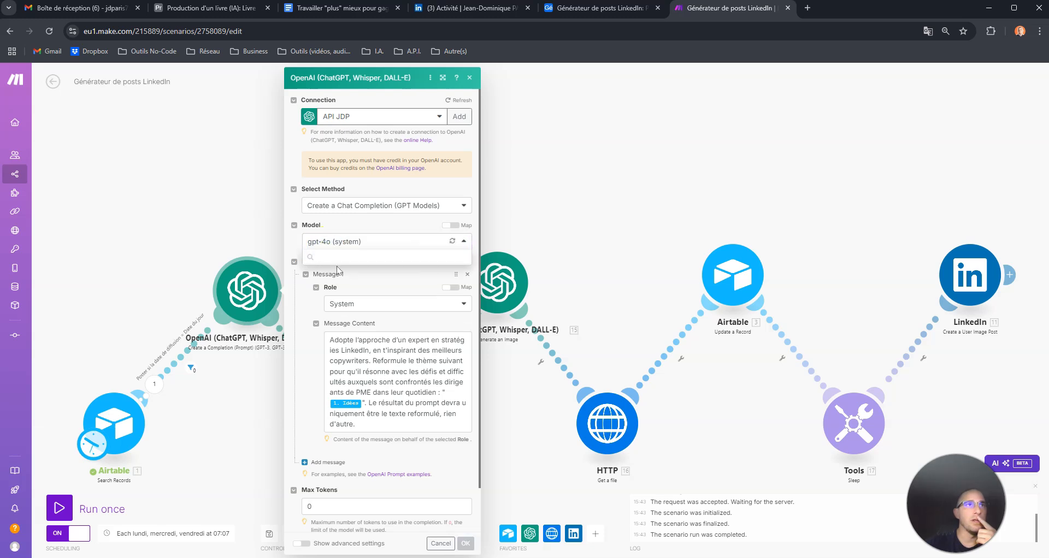
{"action": "scroll", "coordinate": [360, 339], "scroll_direction": "down", "scroll_amount": 1}
{"action": "scroll", "coordinate": [333, 300], "scroll_direction": "up", "scroll_amount": 1}
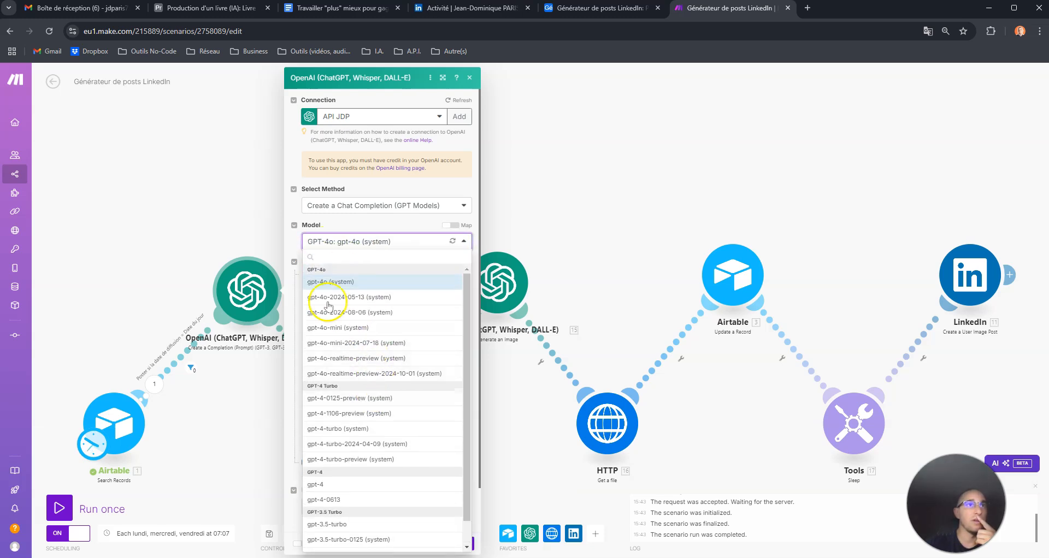
{"action": "left_click", "coordinate": [379, 225]}
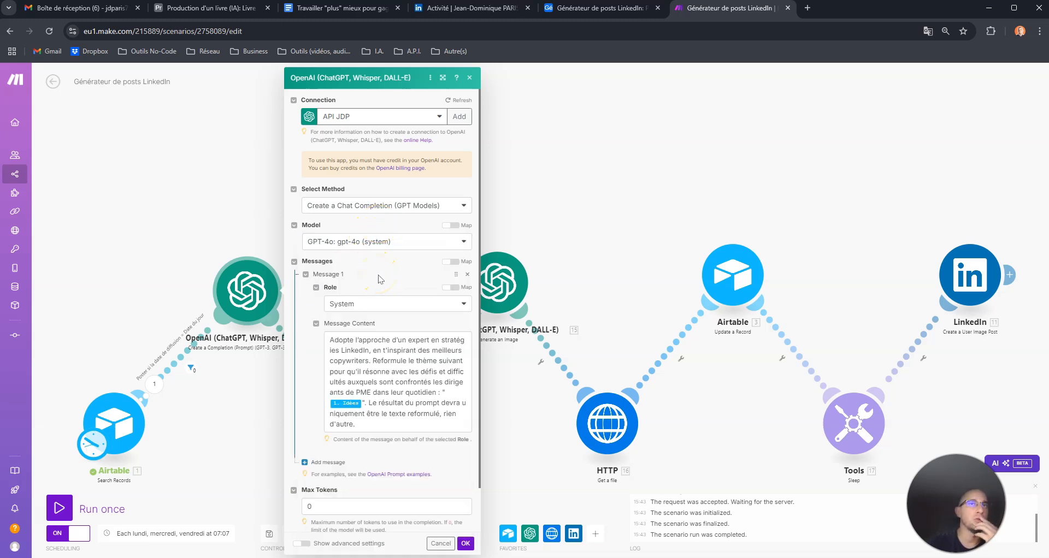
Check the role options of Message 1 in the first OpenAI module, keeping System
{"action": "scroll", "coordinate": [378, 276], "scroll_direction": "down", "scroll_amount": 1}
{"action": "left_click", "coordinate": [345, 255]}
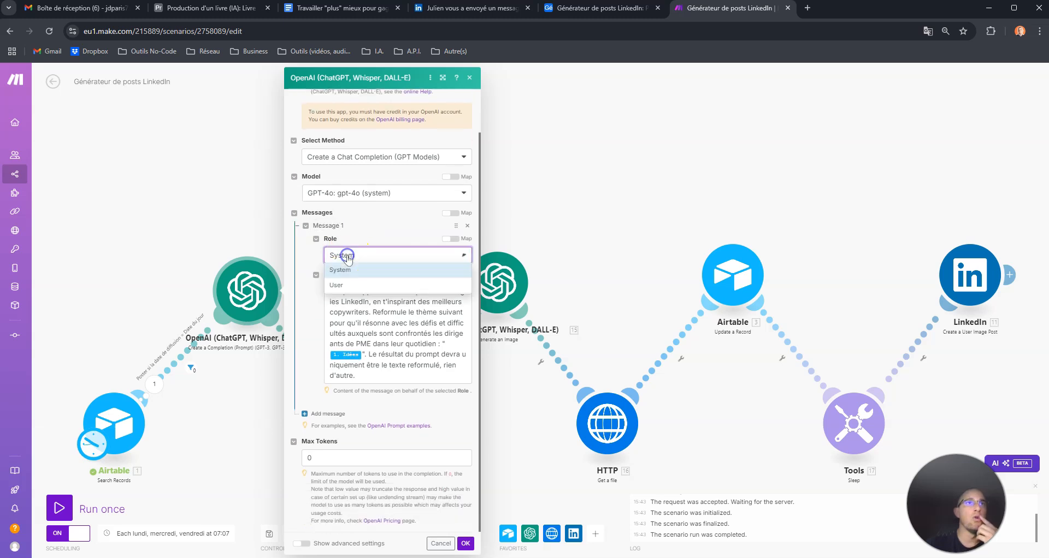
{"action": "left_click", "coordinate": [364, 235]}
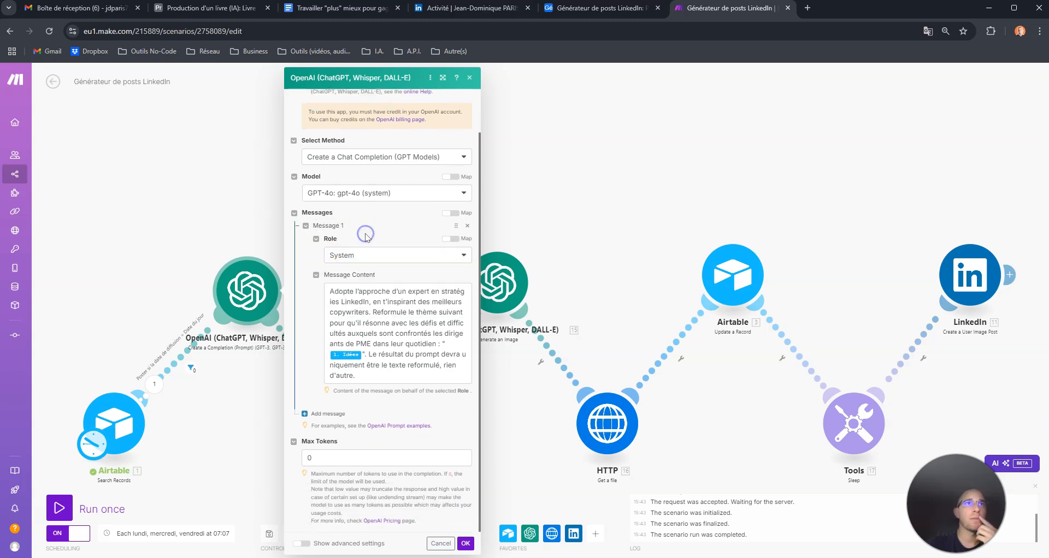
Examine the first OpenAI module's Message Content prompt and its mapped Idées field, checking the matching idea in the Airtable posts table
{"action": "left_click", "coordinate": [330, 291]}
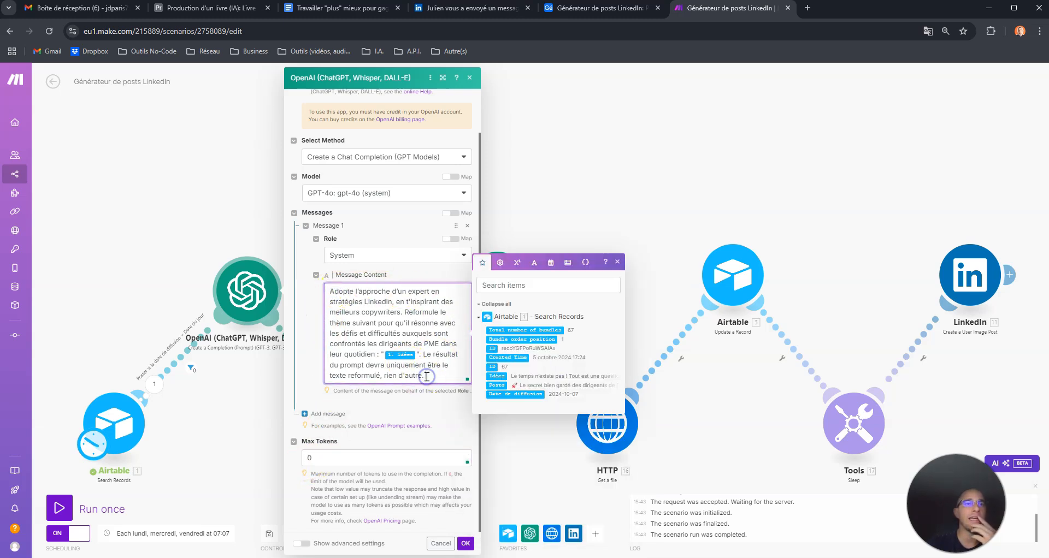
{"action": "left_click", "coordinate": [587, 11]}
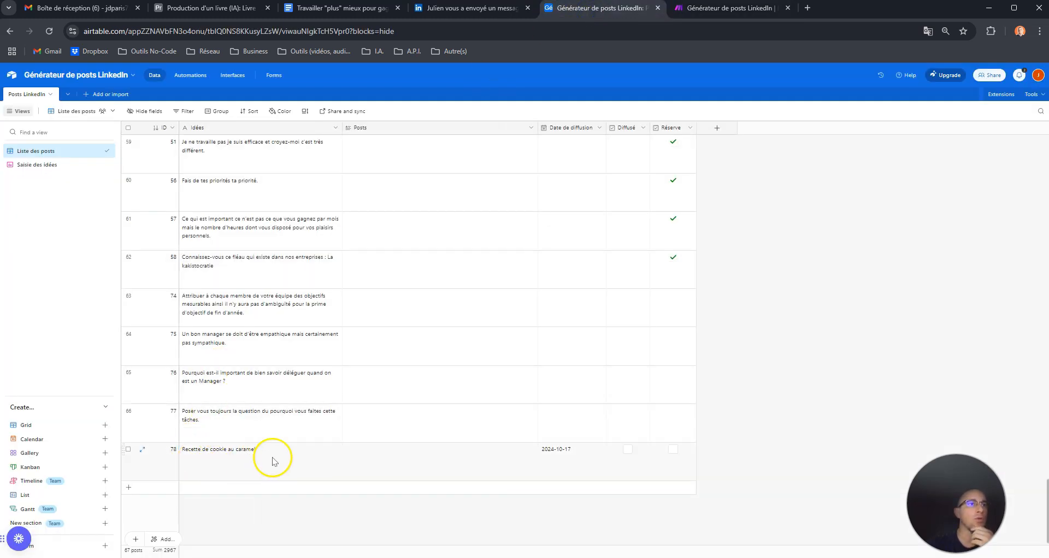
{"action": "left_click", "coordinate": [689, 12]}
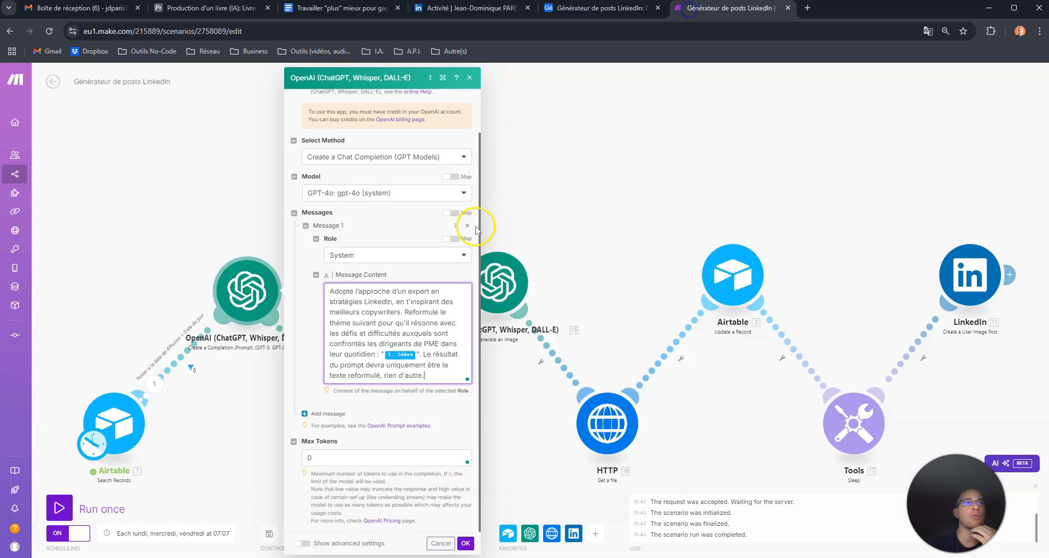
{"action": "left_click_drag", "start_coordinate": [328, 291], "coordinate": [403, 320]}
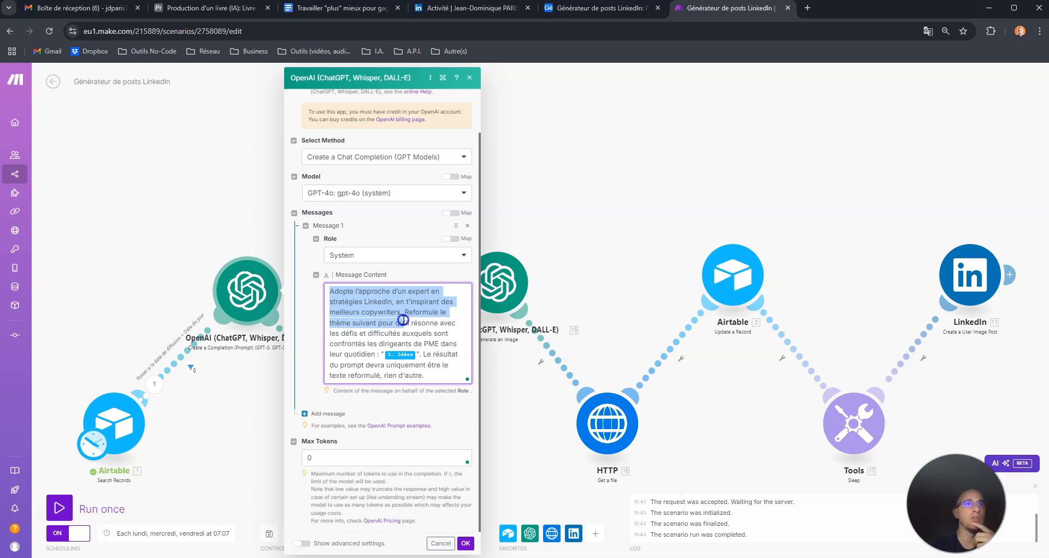
{"action": "left_click_drag", "start_coordinate": [402, 320], "coordinate": [402, 320]}
{"action": "left_click", "coordinate": [416, 354]}
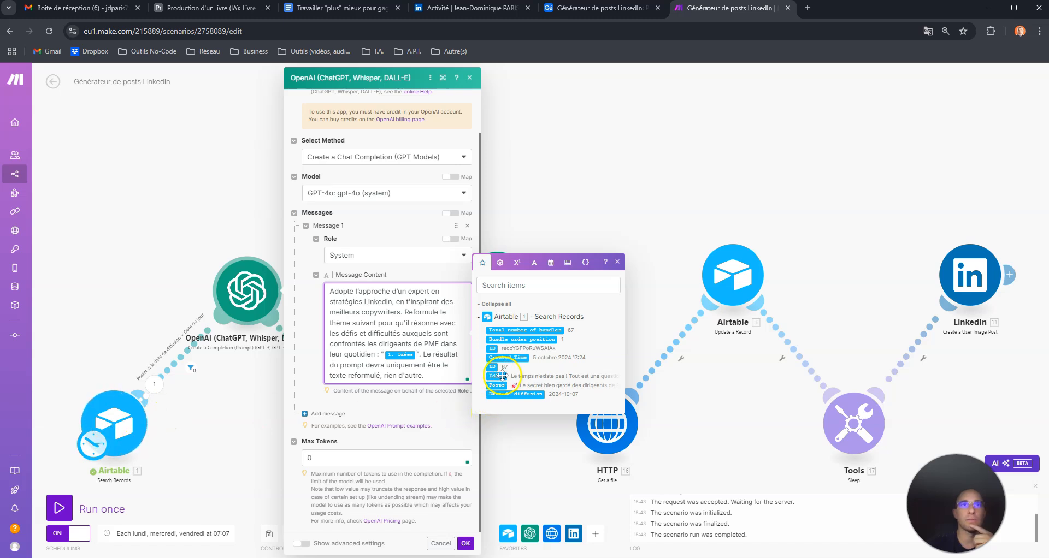
{"action": "left_click", "coordinate": [424, 376]}
Keep Max Tokens at 0 and confirm the first OpenAI module's settings
{"action": "left_click", "coordinate": [323, 459]}
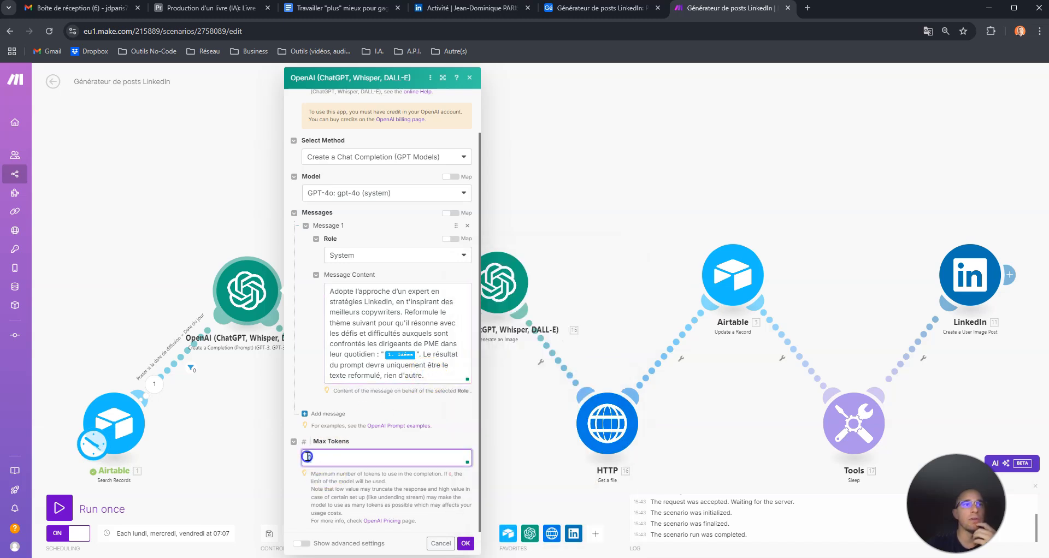
{"action": "left_click", "coordinate": [410, 480]}
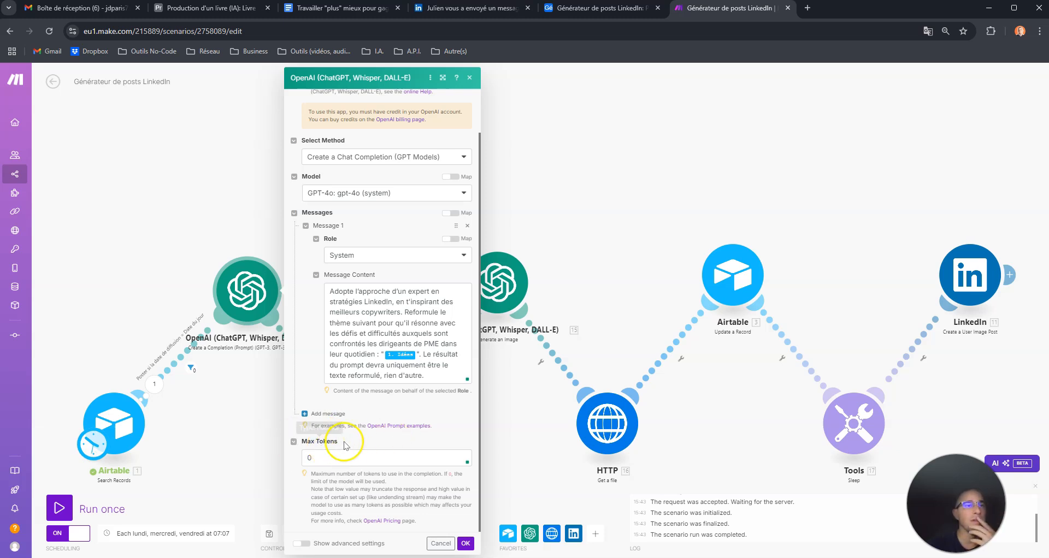
{"action": "left_click", "coordinate": [465, 543]}
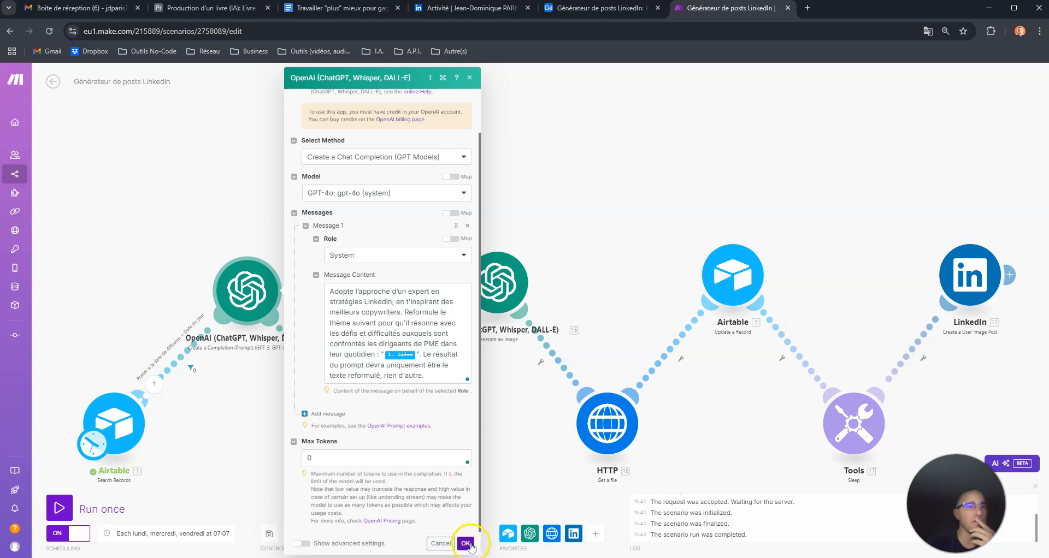
Unlink the second OpenAI module from the first one and run the scenario once
{"action": "right_click", "coordinate": [304, 358]}
{"action": "left_click", "coordinate": [333, 378]}
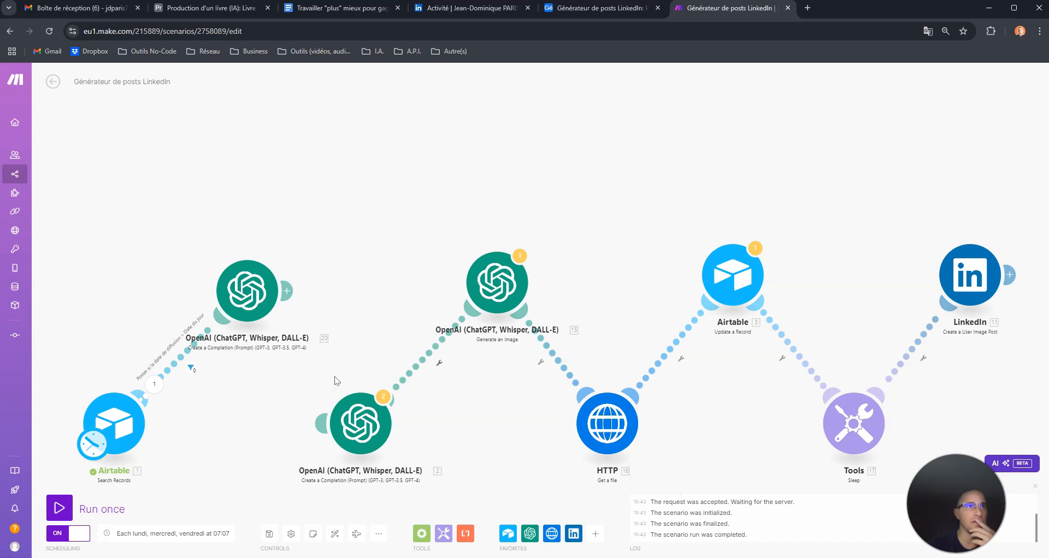
{"action": "left_click", "coordinate": [60, 506]}
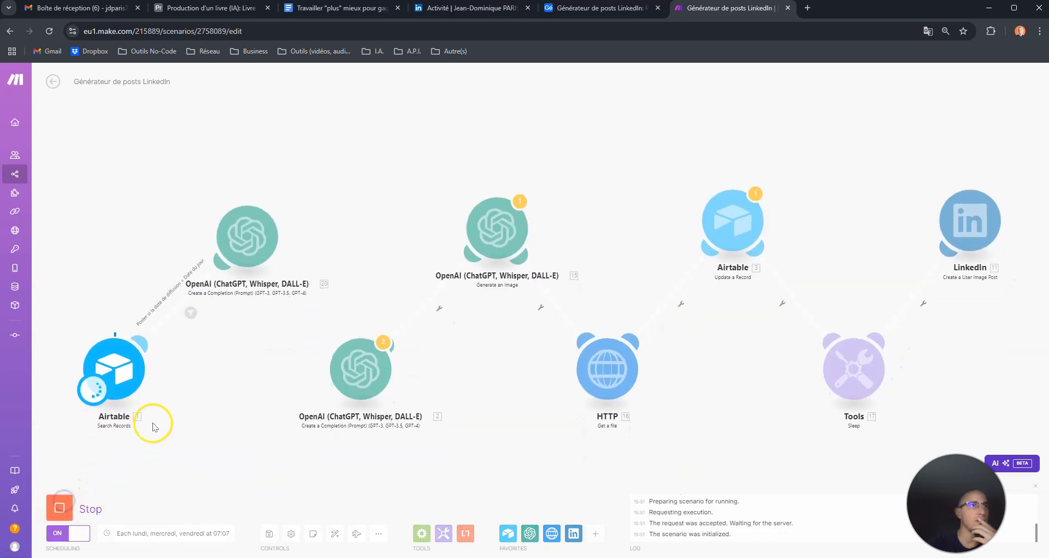
Inspect the date filter's bundle checks and the reformulated idea in the first OpenAI module's output
{"action": "left_click", "coordinate": [192, 313]}
{"action": "scroll", "coordinate": [237, 317], "scroll_direction": "down", "scroll_amount": 20}
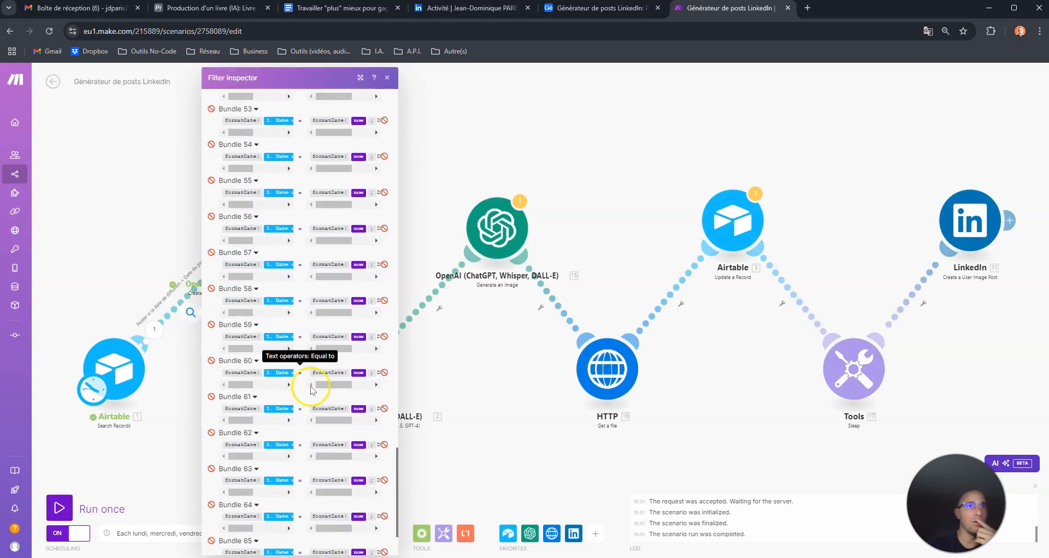
{"action": "left_click", "coordinate": [465, 352]}
{"action": "left_click", "coordinate": [287, 197]}
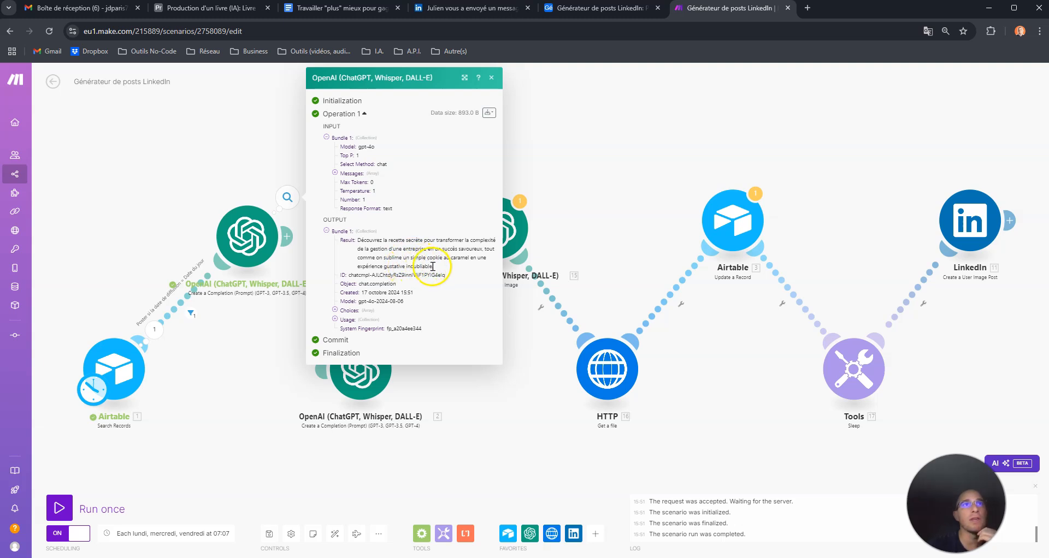
{"action": "left_click_drag", "start_coordinate": [436, 269], "coordinate": [355, 250]}
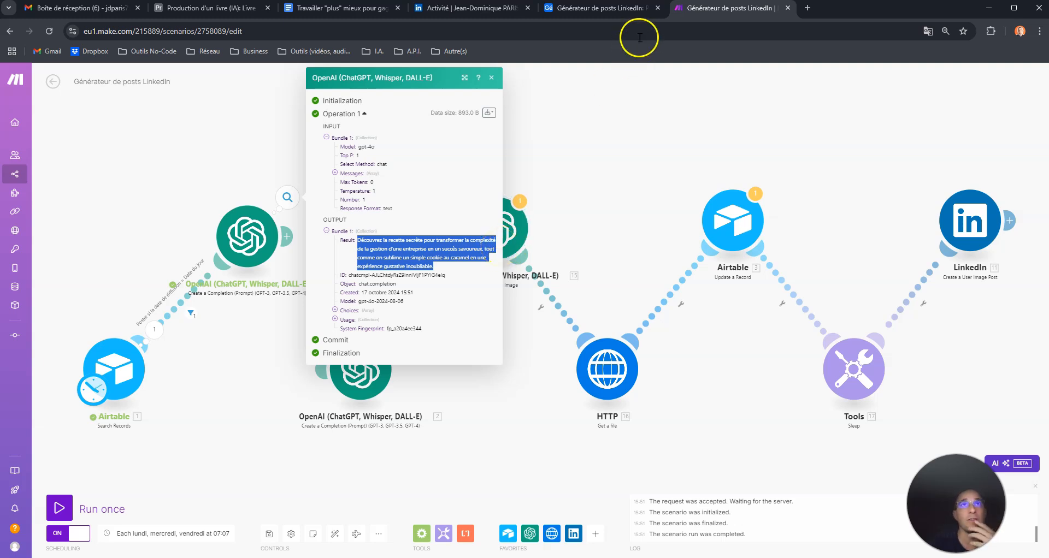
{"action": "left_click", "coordinate": [440, 268]}
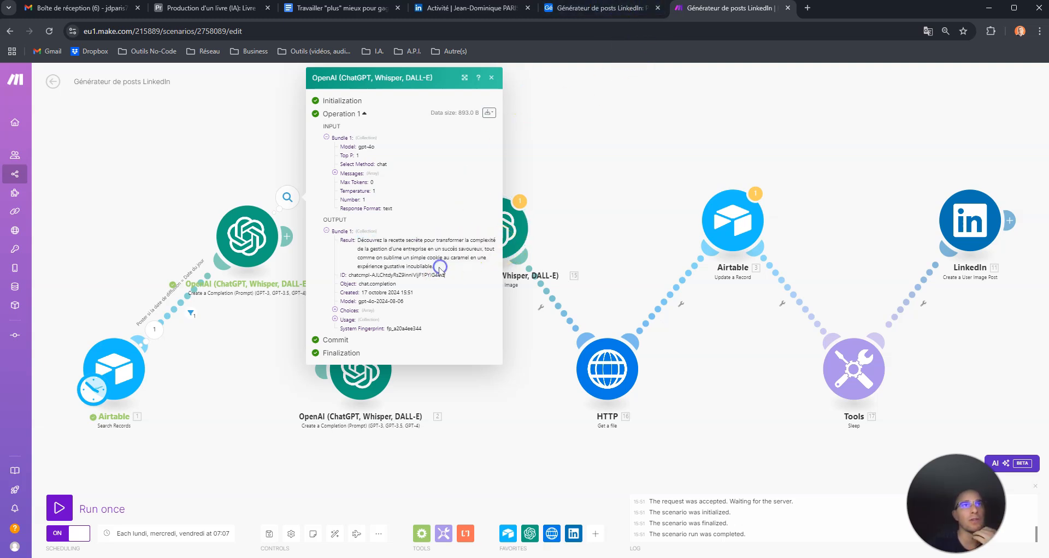
In the Airtable posts table, replace the idea of the record with ID 78 with "Burnout"
{"action": "left_click", "coordinate": [590, 8]}
{"action": "double_click", "coordinate": [240, 451]}
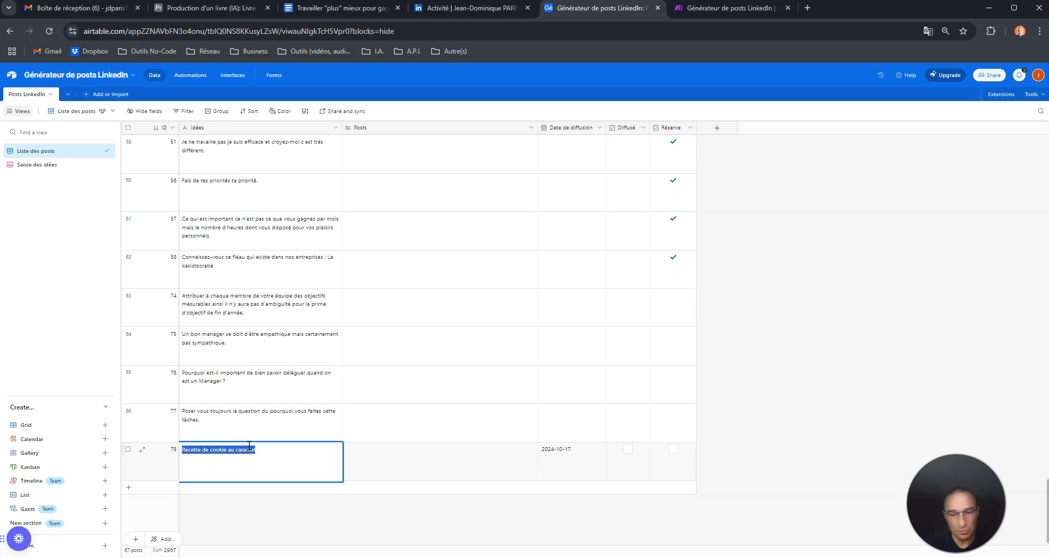
{"action": "type", "text": "Burnout"}
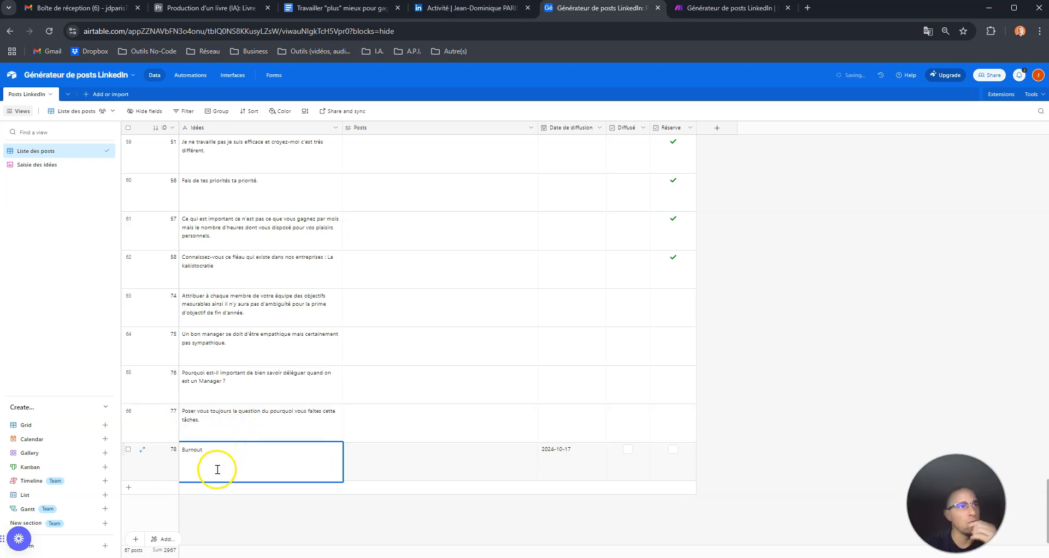
{"action": "left_click", "coordinate": [183, 453]}
{"action": "left_click", "coordinate": [231, 509]}
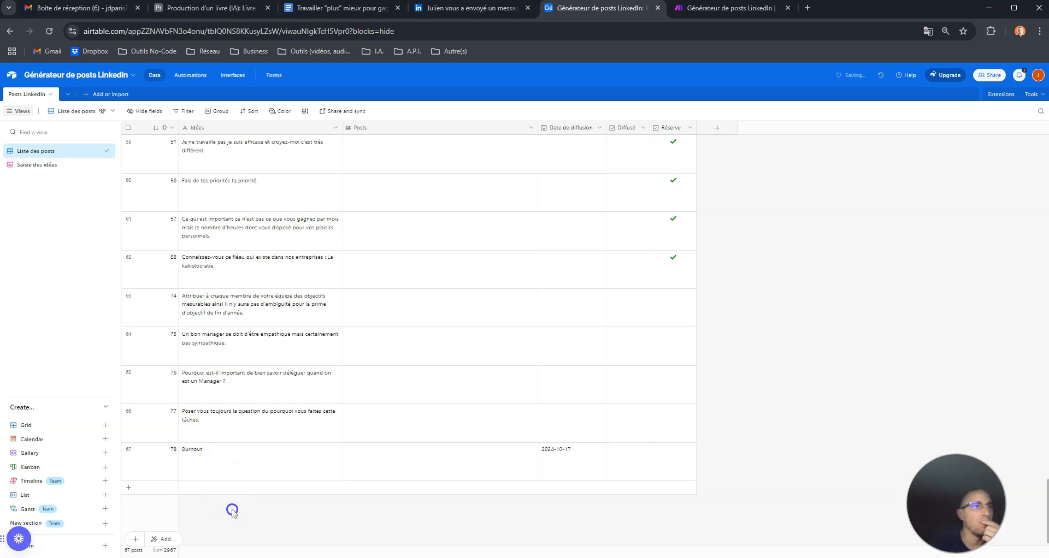
Return to the Make scenario and run it once with the updated idea, glancing back at the Airtable table meanwhile
{"action": "left_click", "coordinate": [691, 13]}
{"action": "left_click", "coordinate": [59, 507]}
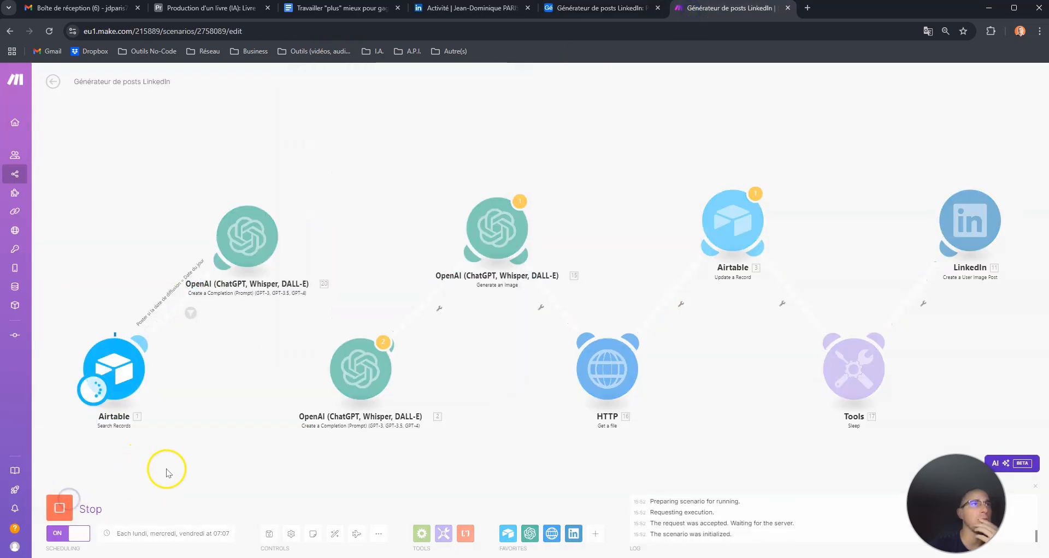
{"action": "left_click", "coordinate": [635, 8]}
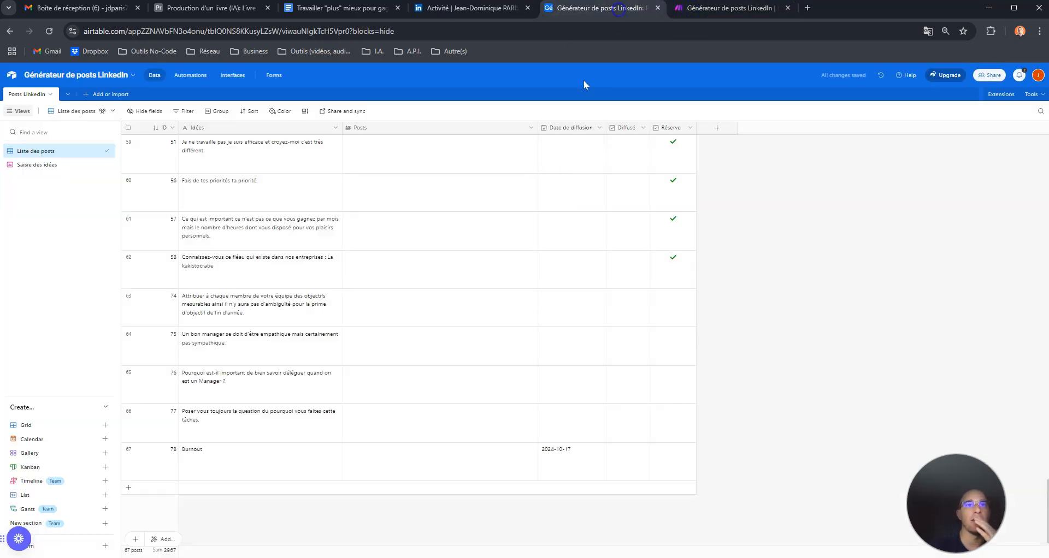
{"action": "left_click", "coordinate": [703, 13]}
Examine the result text in the first OpenAI module's output and compare it with the Burnout idea in Airtable
{"action": "left_click", "coordinate": [284, 198]}
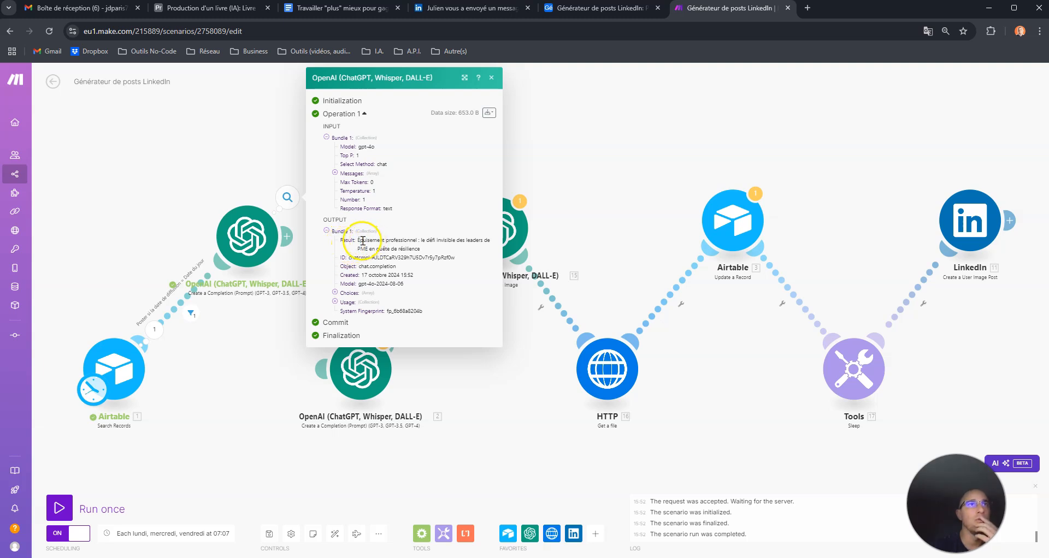
{"action": "left_click_drag", "start_coordinate": [380, 240], "coordinate": [492, 247]}
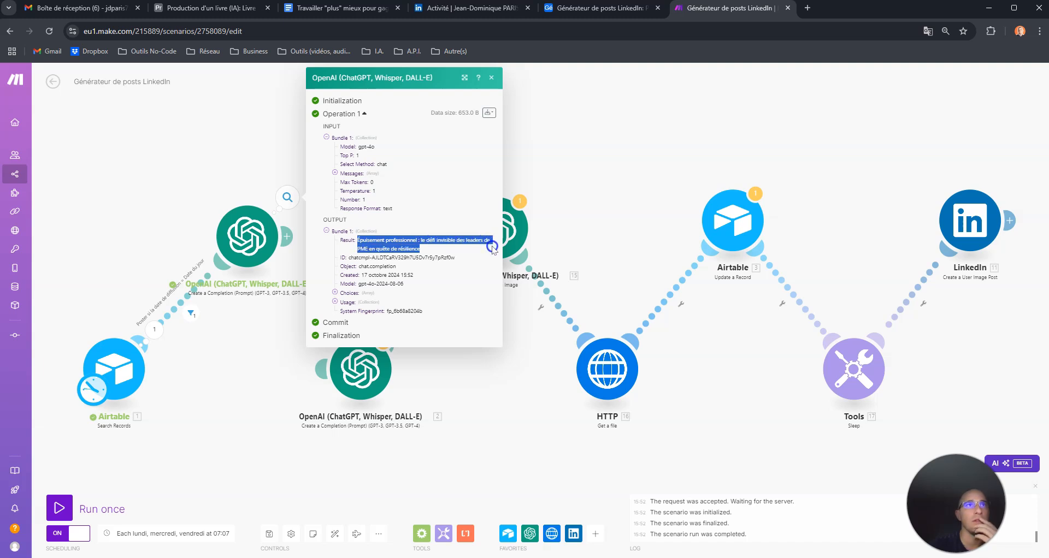
{"action": "left_click", "coordinate": [630, 9]}
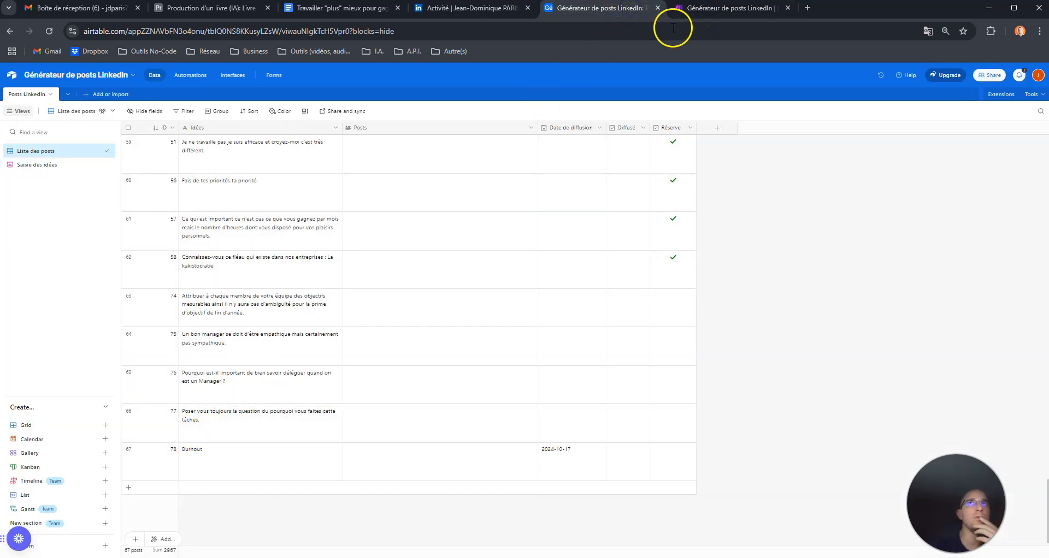
{"action": "left_click", "coordinate": [740, 8]}
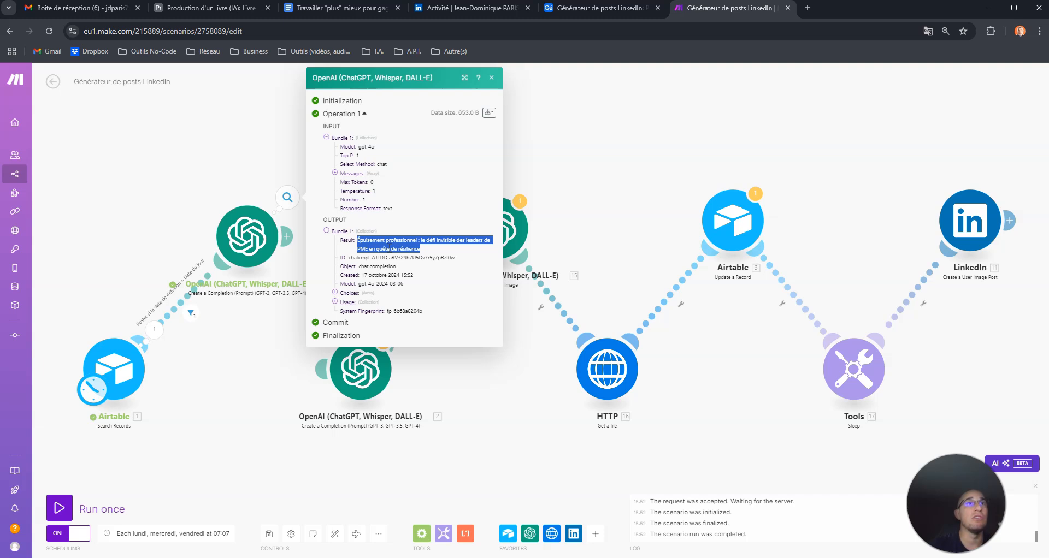
Close the output details and link the first OpenAI module back to the second OpenAI module
{"action": "left_click", "coordinate": [259, 225]}
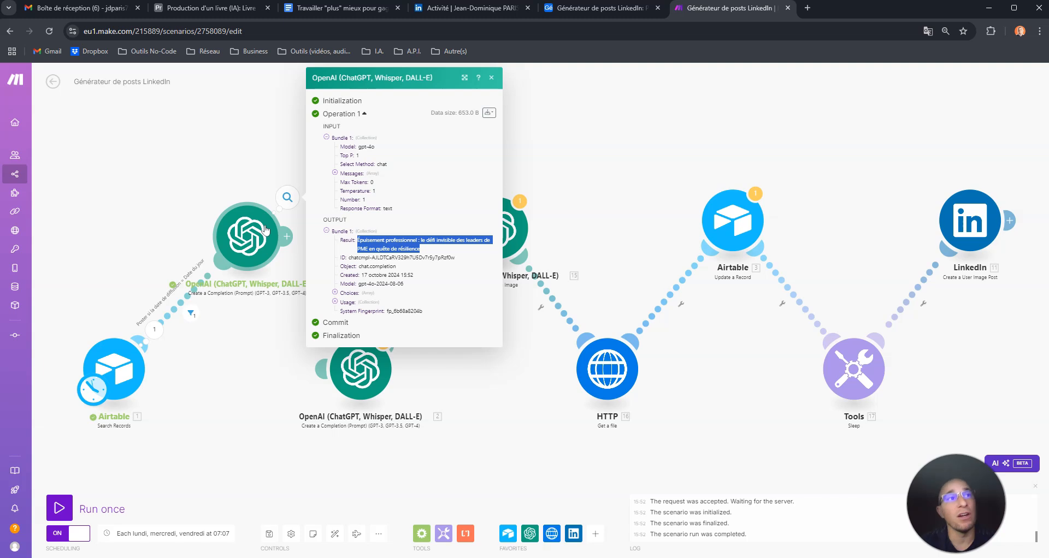
{"action": "left_click", "coordinate": [222, 186]}
{"action": "left_click_drag", "start_coordinate": [327, 372], "coordinate": [285, 249]}
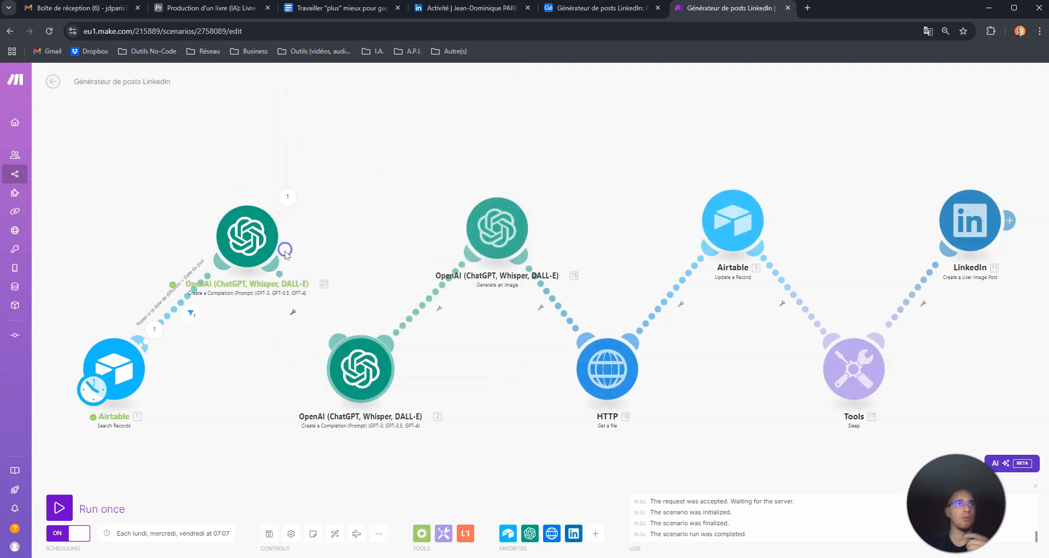
Examine the second OpenAI module's prompt, comparing its mapped theme with the Airtable idea and the first OpenAI module's result
{"action": "left_click", "coordinate": [364, 369]}
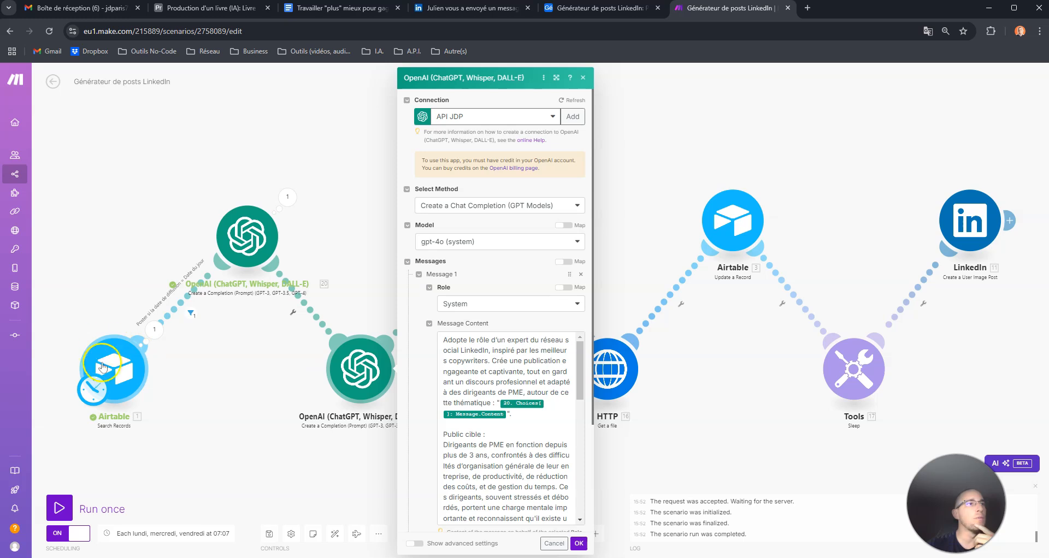
{"action": "left_click", "coordinate": [612, 8]}
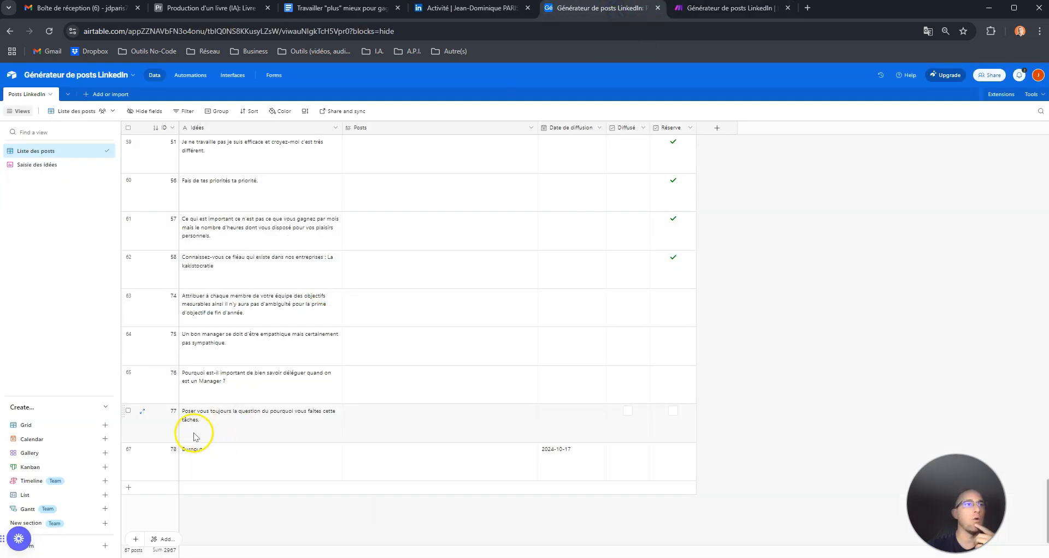
{"action": "left_click", "coordinate": [704, 7]}
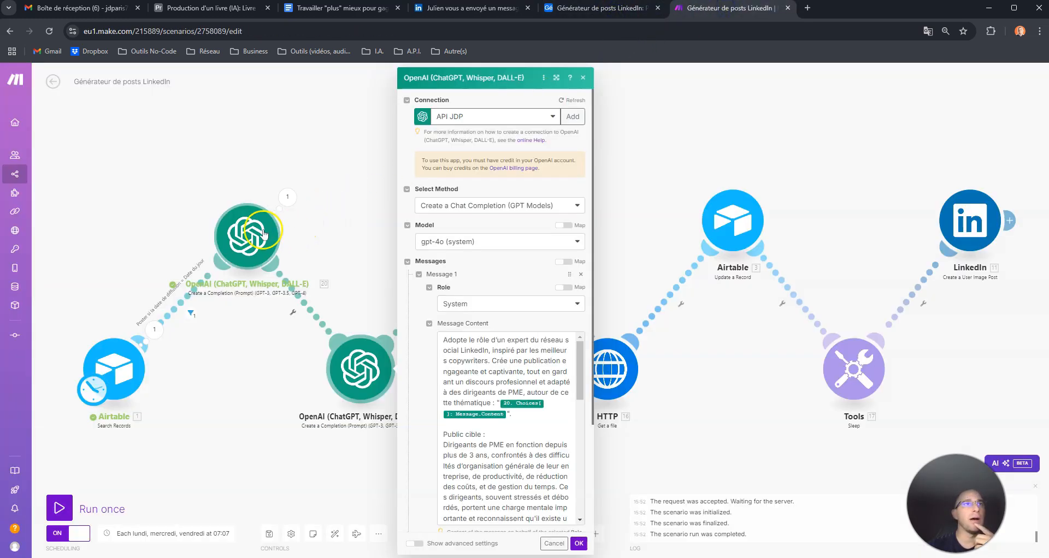
{"action": "left_click", "coordinate": [287, 196]}
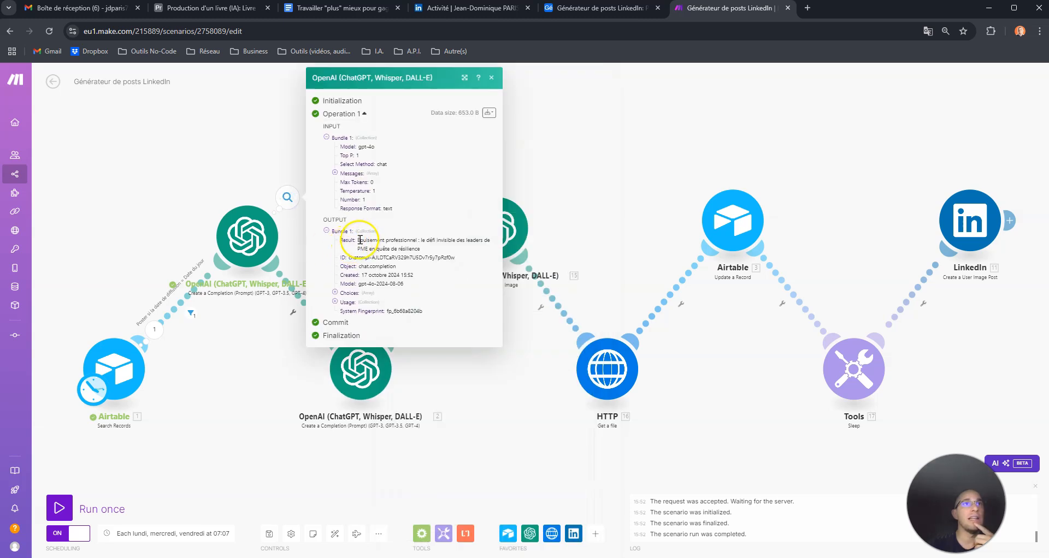
{"action": "left_click_drag", "start_coordinate": [358, 241], "coordinate": [430, 249]}
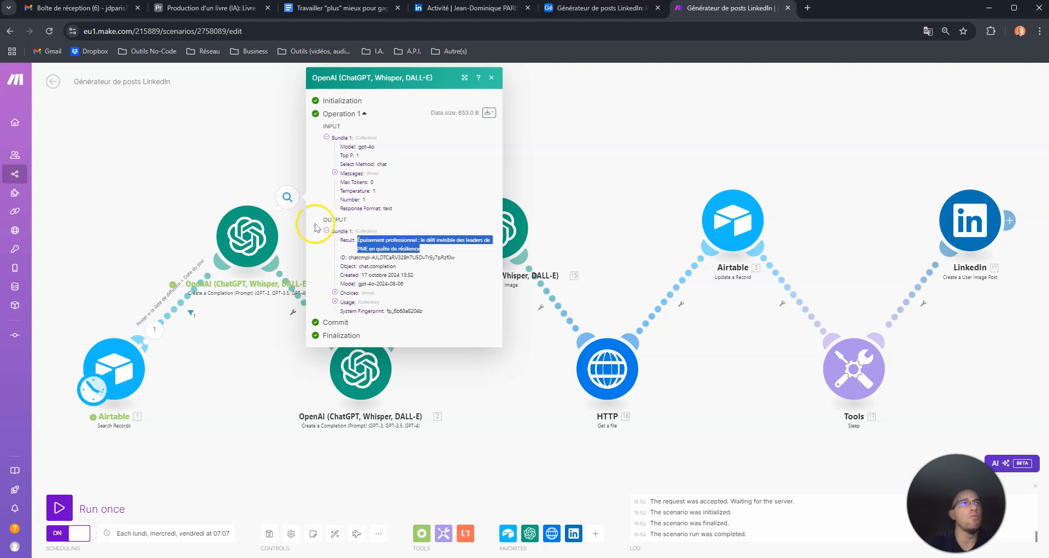
{"action": "left_click", "coordinate": [262, 228]}
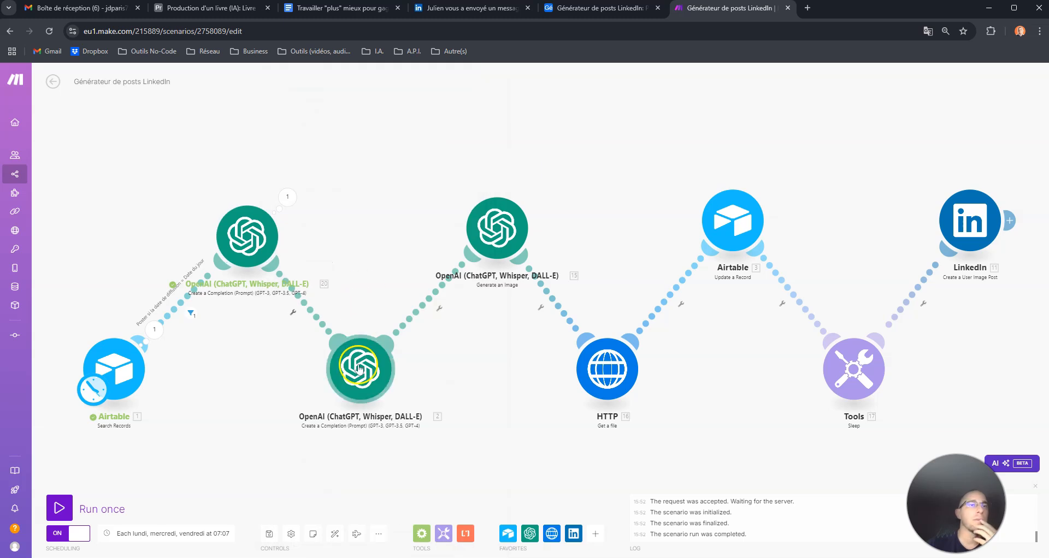
Show the second OpenAI module's settings and the first module's available actions, including Clone, without applying any
{"action": "left_click", "coordinate": [358, 368]}
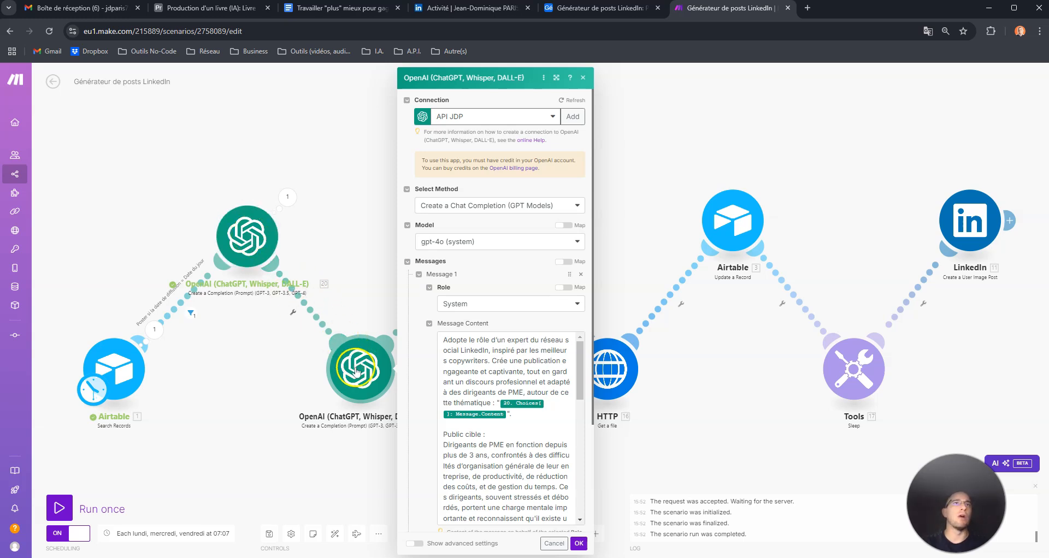
{"action": "right_click", "coordinate": [251, 235]}
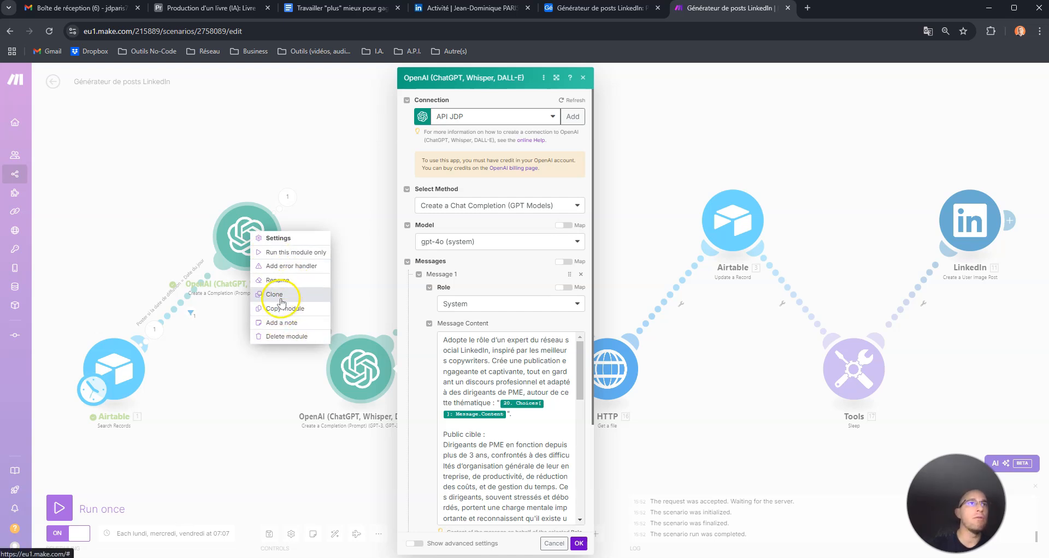
{"action": "left_click", "coordinate": [288, 162]}
{"action": "right_click", "coordinate": [259, 224]}
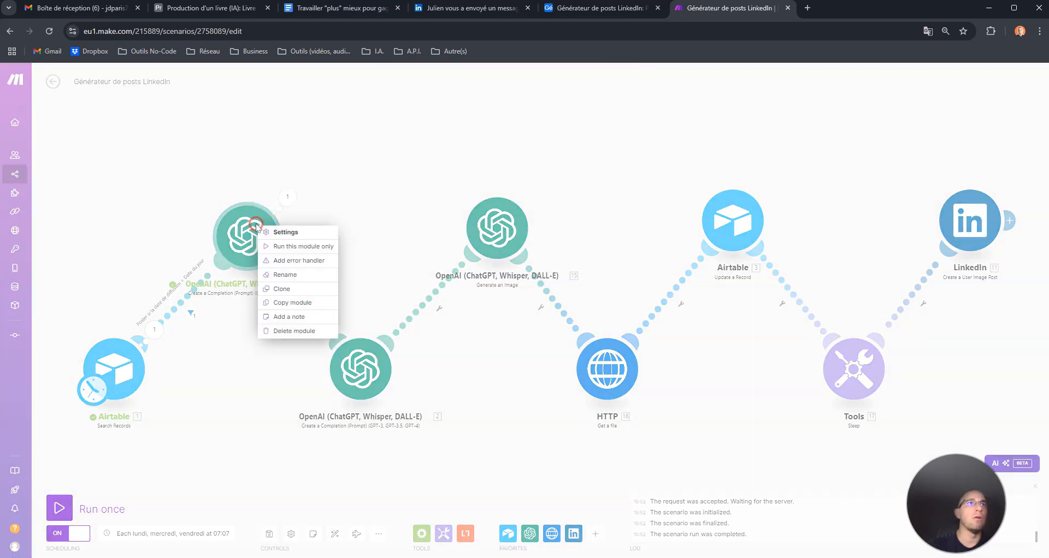
{"action": "left_click", "coordinate": [353, 356]}
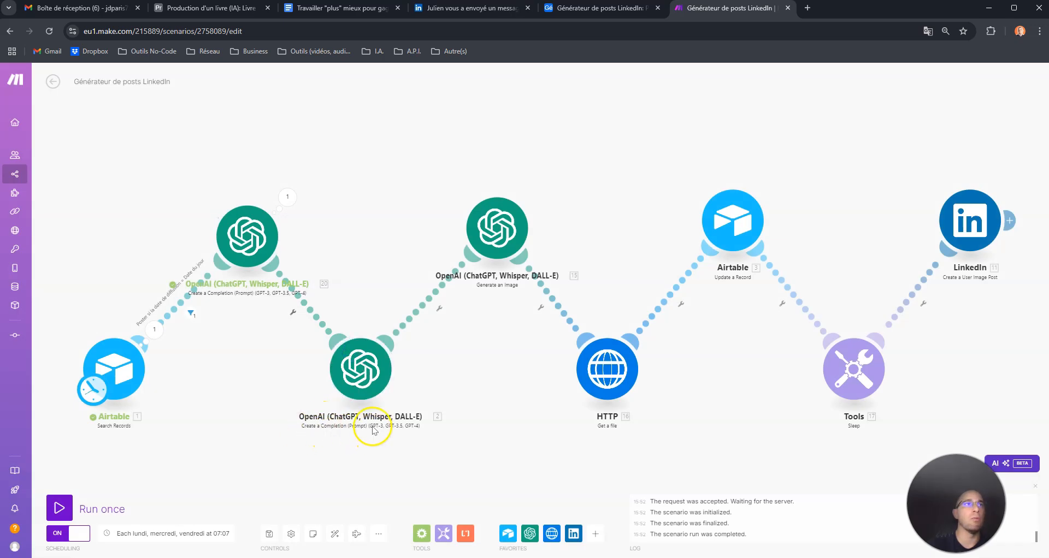
Examine the second OpenAI module's chat completion settings and its prompt's opening instructions with the mapped theme
{"action": "left_click", "coordinate": [361, 374]}
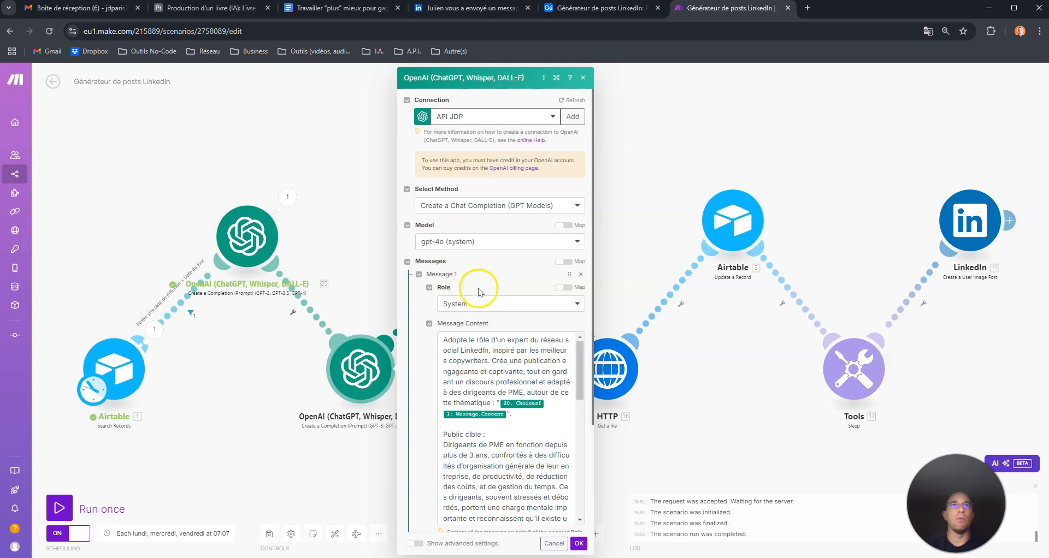
{"action": "scroll", "coordinate": [481, 273], "scroll_direction": "down", "scroll_amount": 3}
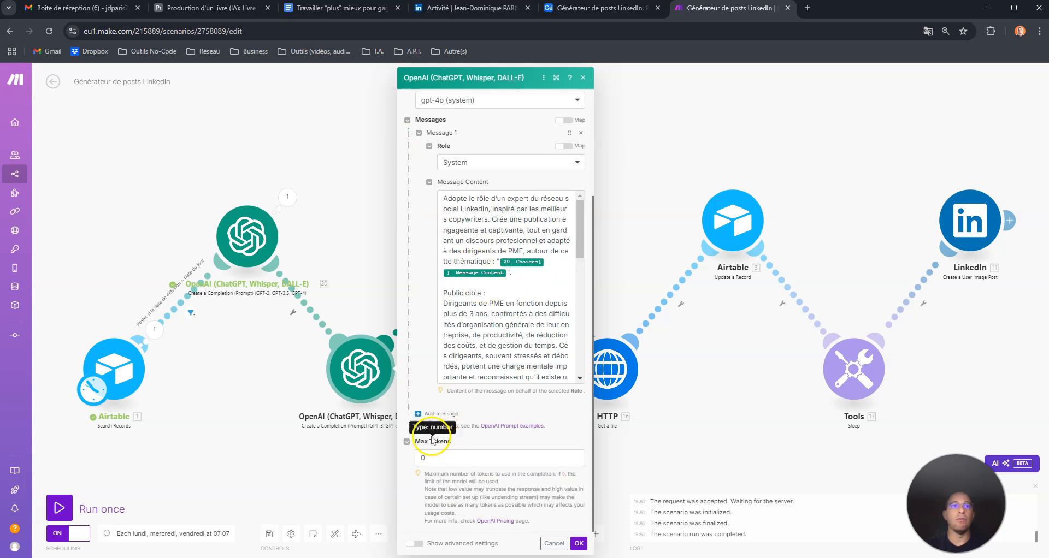
{"action": "scroll", "coordinate": [491, 305], "scroll_direction": "up", "scroll_amount": 1}
{"action": "mouse_move", "coordinate": [583, 274]}
{"action": "left_mouse_down"}
{"action": "mouse_move", "coordinate": [572, 384]}
{"action": "mouse_move", "coordinate": [583, 268]}
{"action": "left_mouse_up"}
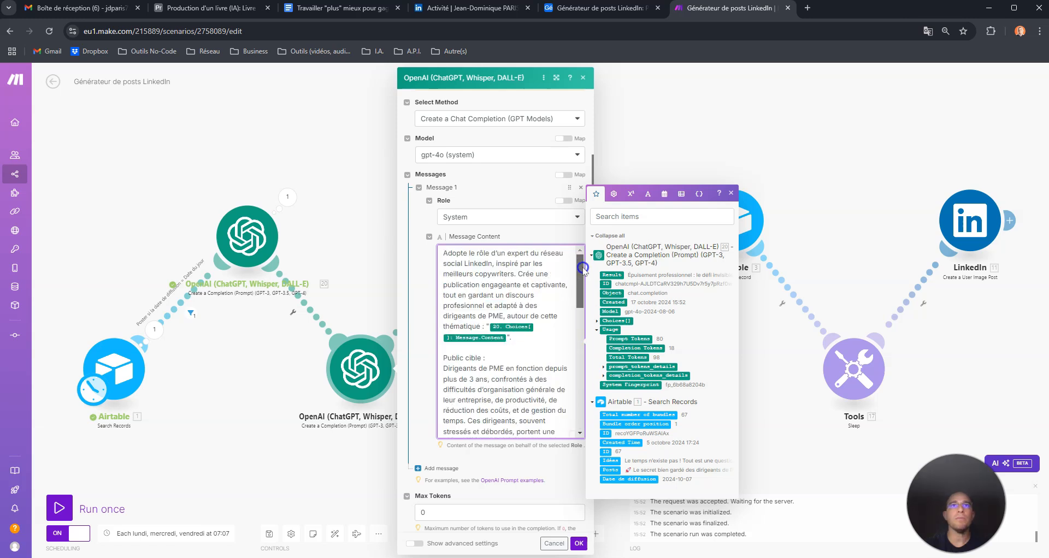
{"action": "left_click", "coordinate": [426, 253]}
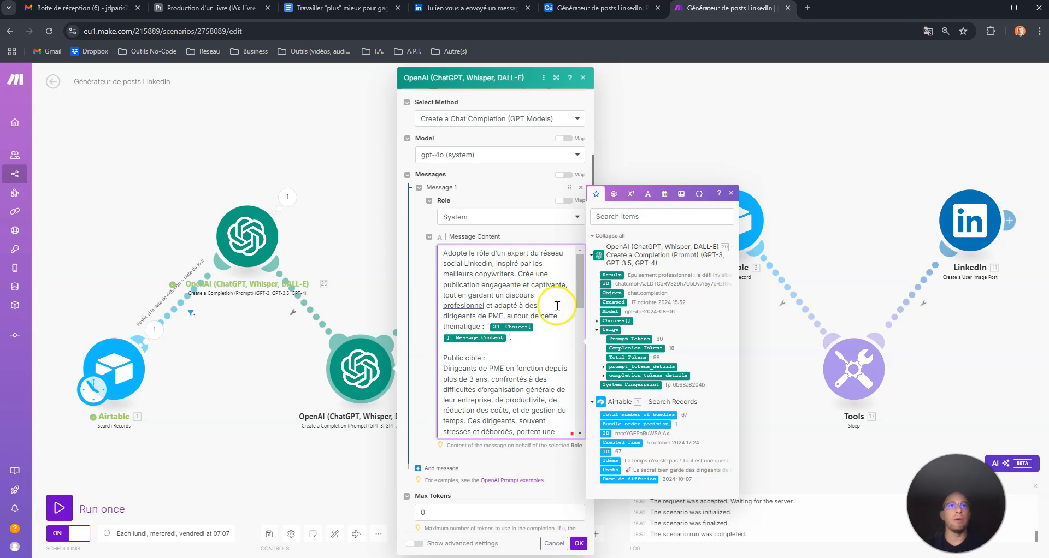
{"action": "left_click_drag", "start_coordinate": [518, 321], "coordinate": [511, 340]}
{"action": "left_click", "coordinate": [507, 338]}
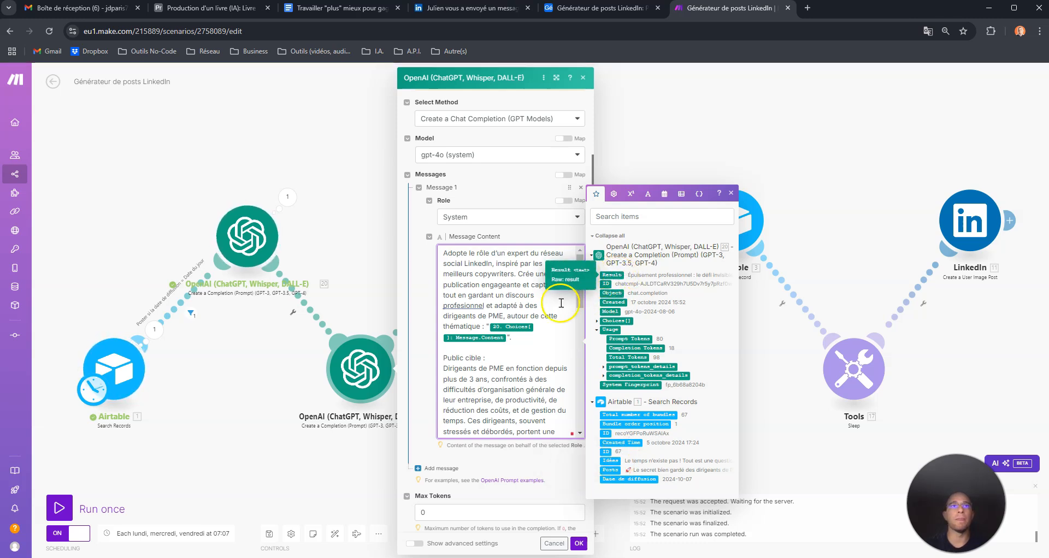
Review the Public cible section and the rest of the second OpenAI module's prompt, and close the settings
{"action": "scroll", "coordinate": [492, 329], "scroll_direction": "down", "scroll_amount": 1}
{"action": "left_click_drag", "start_coordinate": [484, 304], "coordinate": [473, 302]}
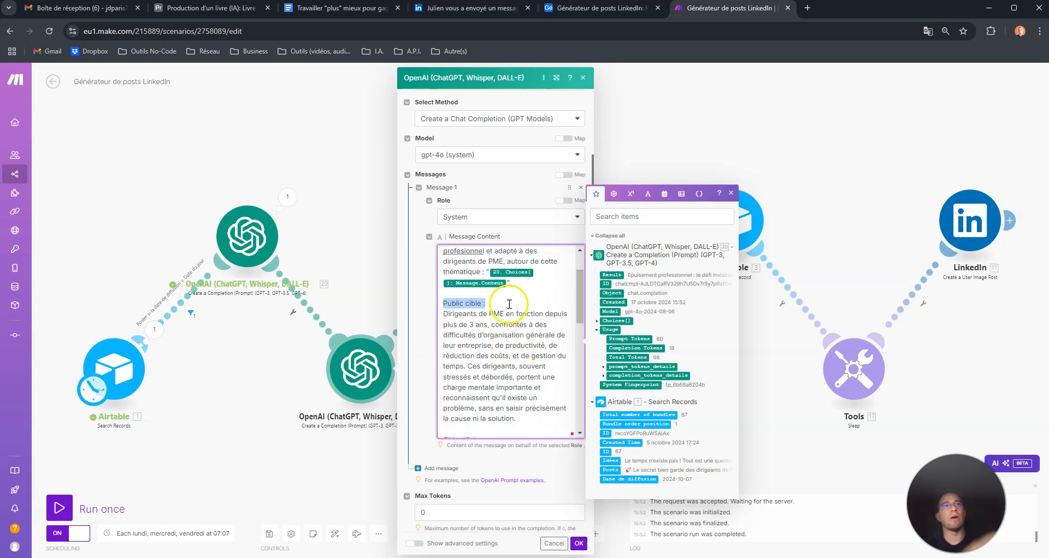
{"action": "scroll", "coordinate": [507, 308], "scroll_direction": "down", "scroll_amount": 1}
{"action": "scroll", "coordinate": [582, 295], "scroll_direction": "up", "scroll_amount": 1}
{"action": "left_click_drag", "start_coordinate": [582, 289], "coordinate": [580, 254]}
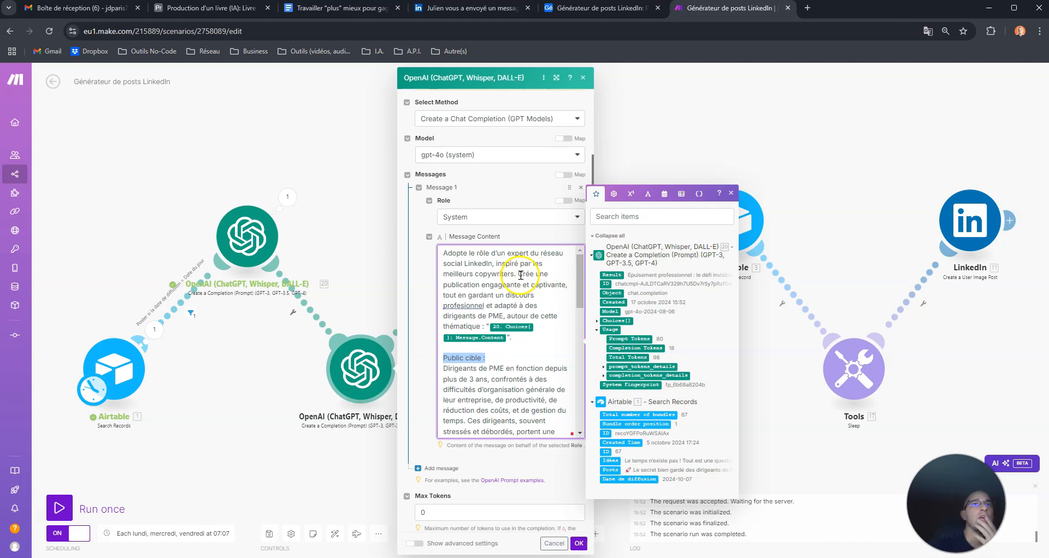
{"action": "left_click", "coordinate": [578, 543]}
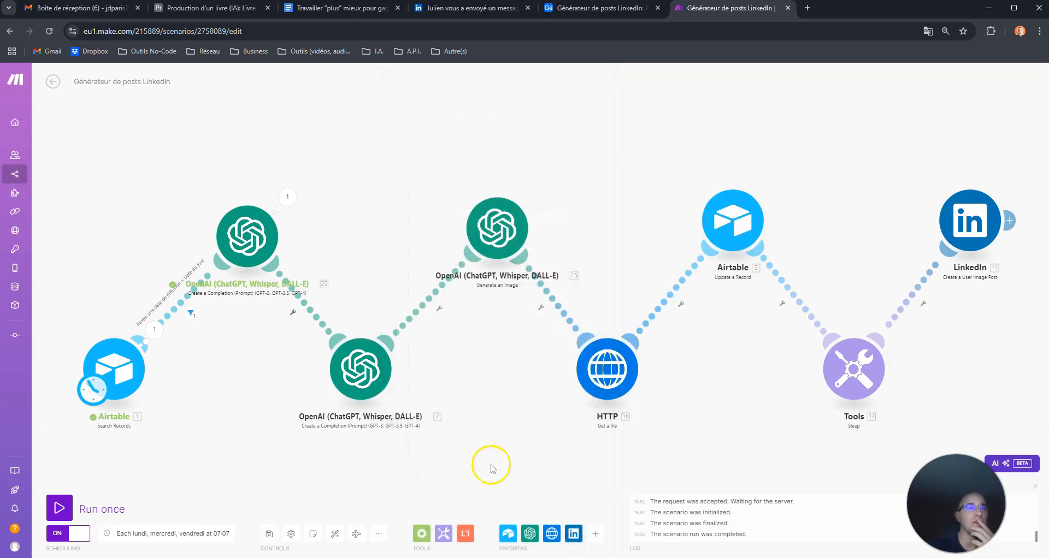
Unlink the second OpenAI module from the image generation module and run the scenario once
{"action": "right_click", "coordinate": [413, 317]}
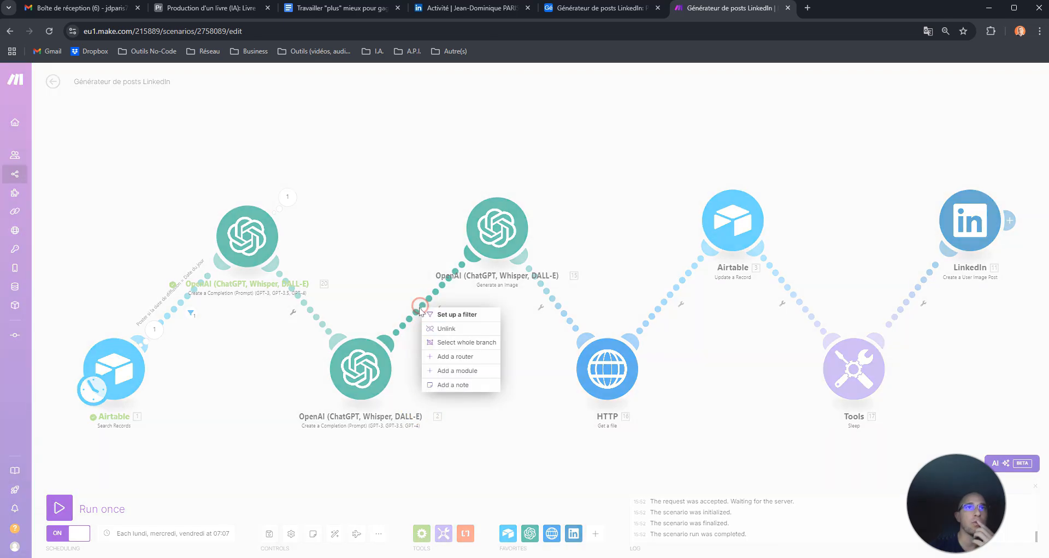
{"action": "left_click", "coordinate": [445, 329]}
{"action": "left_click", "coordinate": [60, 507]}
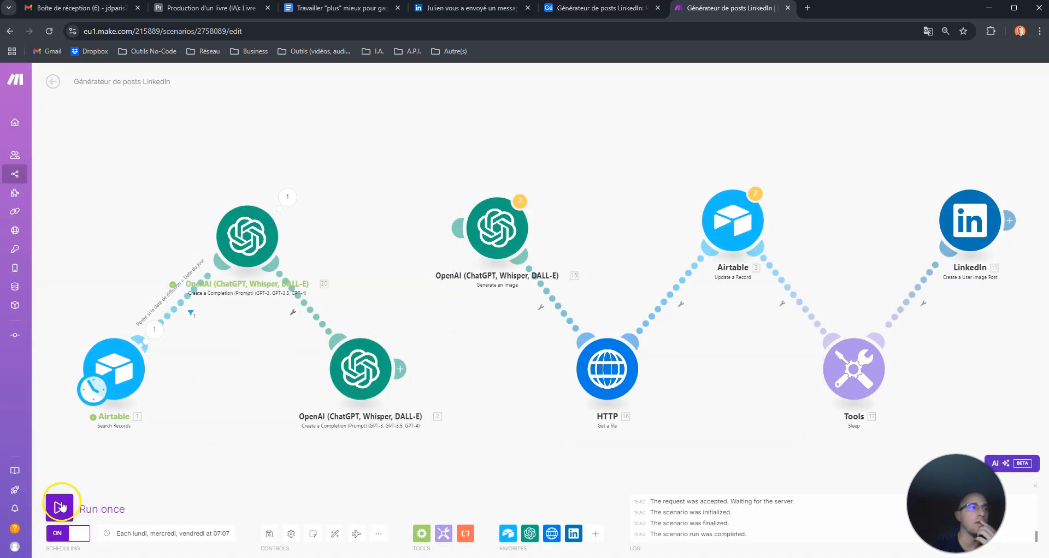
{"action": "left_click", "coordinate": [219, 441]}
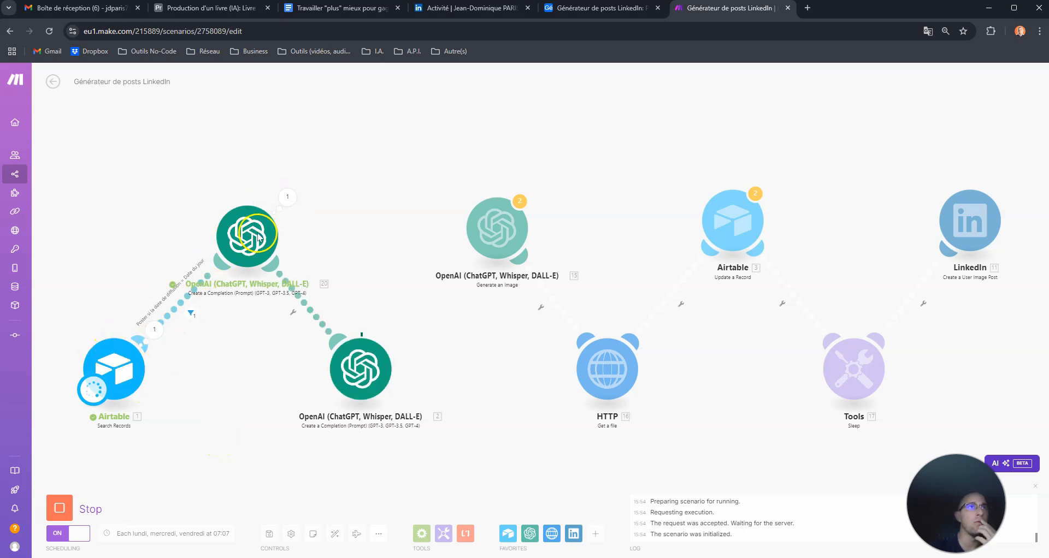
Check the reworded theme in the first OpenAI module's output and close the details
{"action": "left_click", "coordinate": [286, 197]}
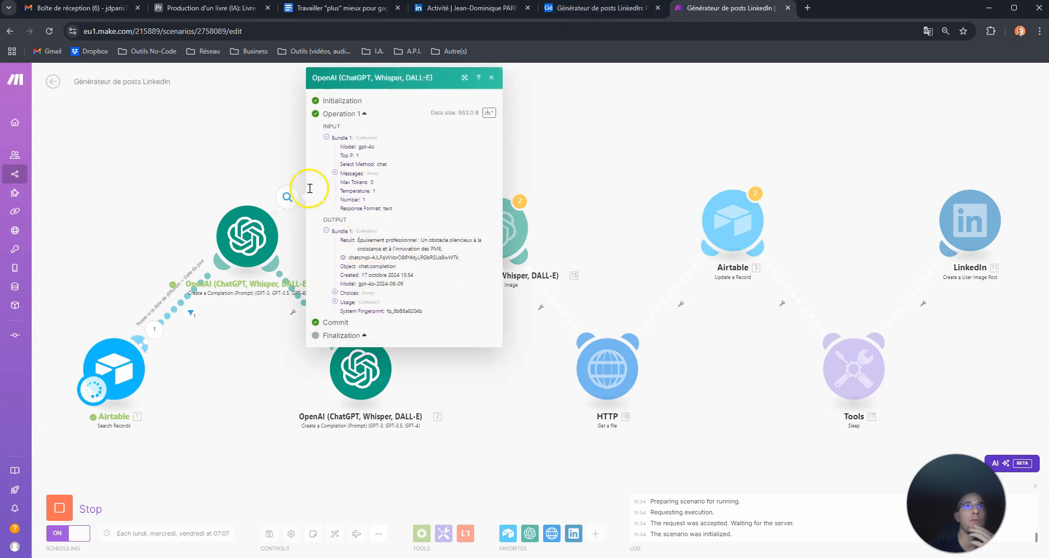
{"action": "left_click", "coordinate": [274, 178]}
{"action": "left_click", "coordinate": [293, 351]}
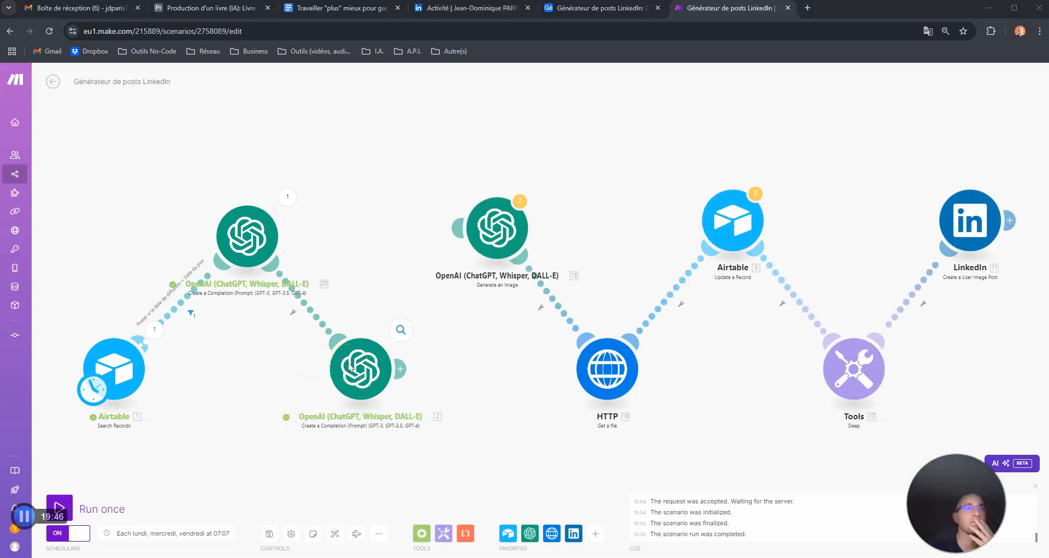
Expand the second OpenAI module's result and read the full generated LinkedIn post
{"action": "left_click", "coordinate": [401, 330]}
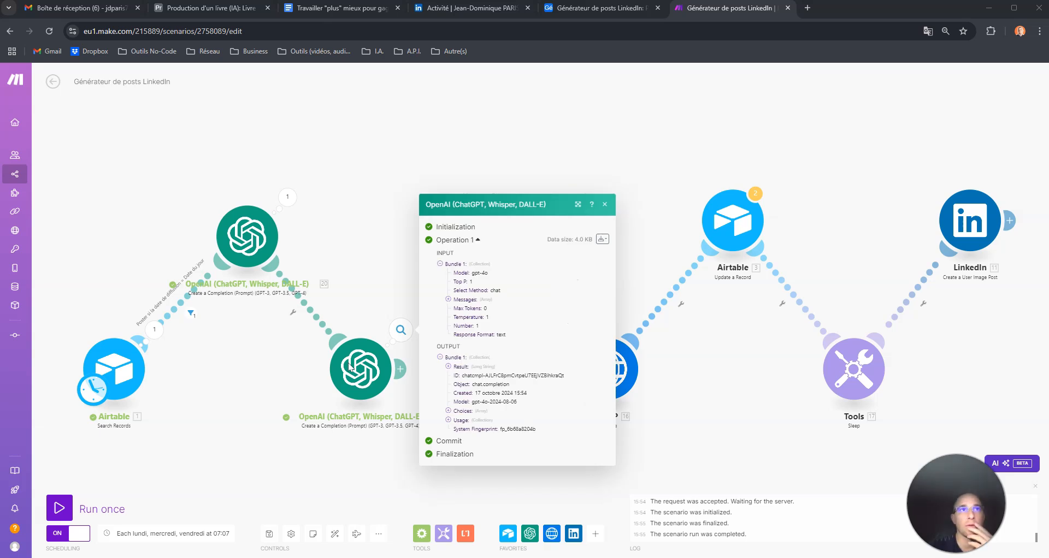
{"action": "left_click", "coordinate": [448, 366]}
{"action": "scroll", "coordinate": [468, 331], "scroll_direction": "down", "scroll_amount": 3}
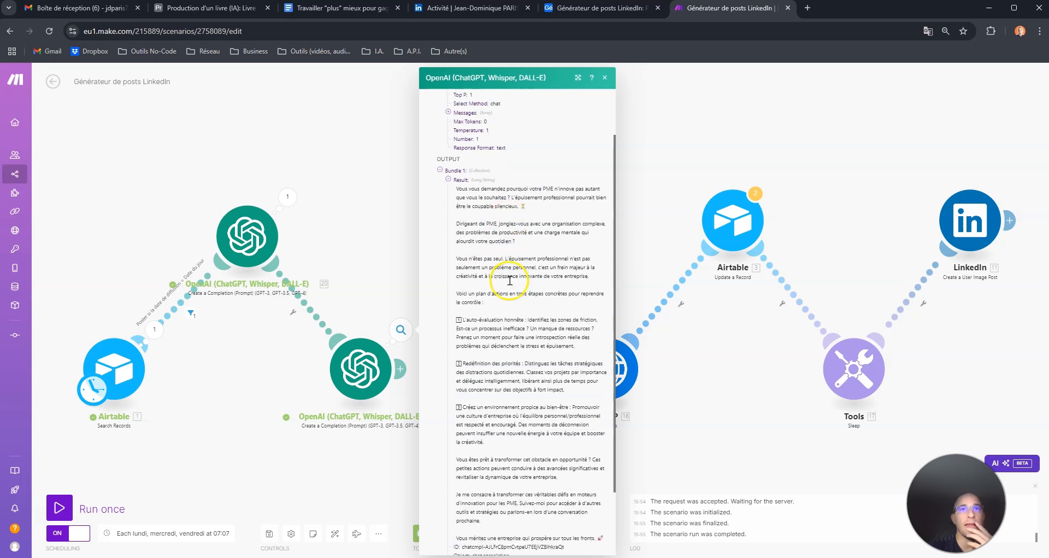
{"action": "left_click_drag", "start_coordinate": [457, 163], "coordinate": [602, 510]}
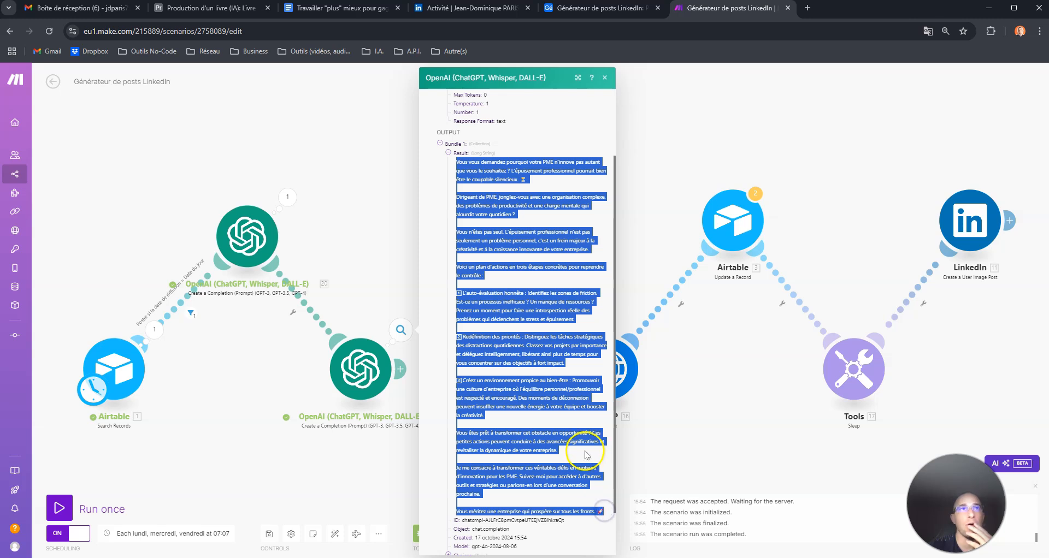
{"action": "left_click", "coordinate": [547, 317]}
{"action": "scroll", "coordinate": [548, 321], "scroll_direction": "up", "scroll_amount": 1}
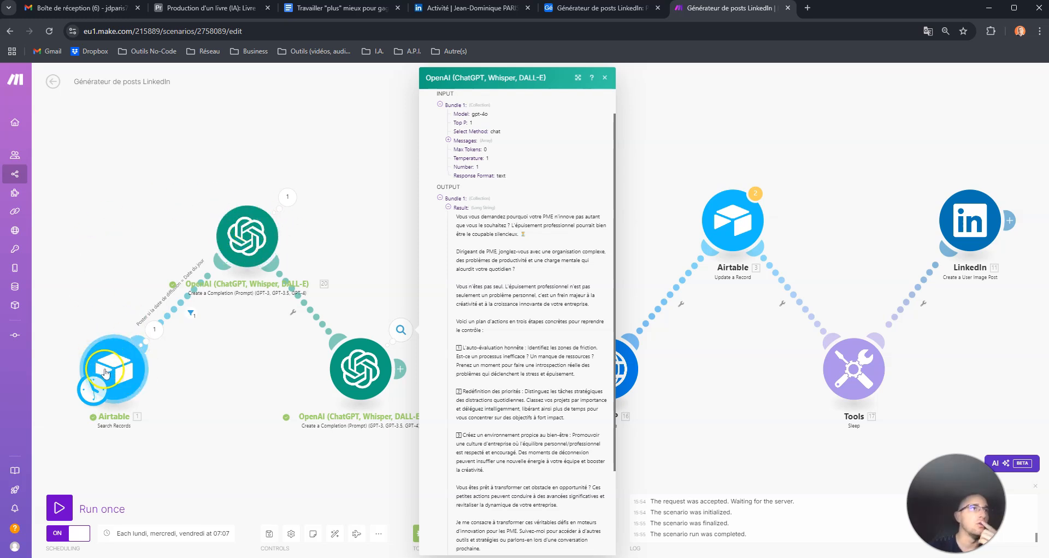
{"action": "left_click", "coordinate": [215, 389]}
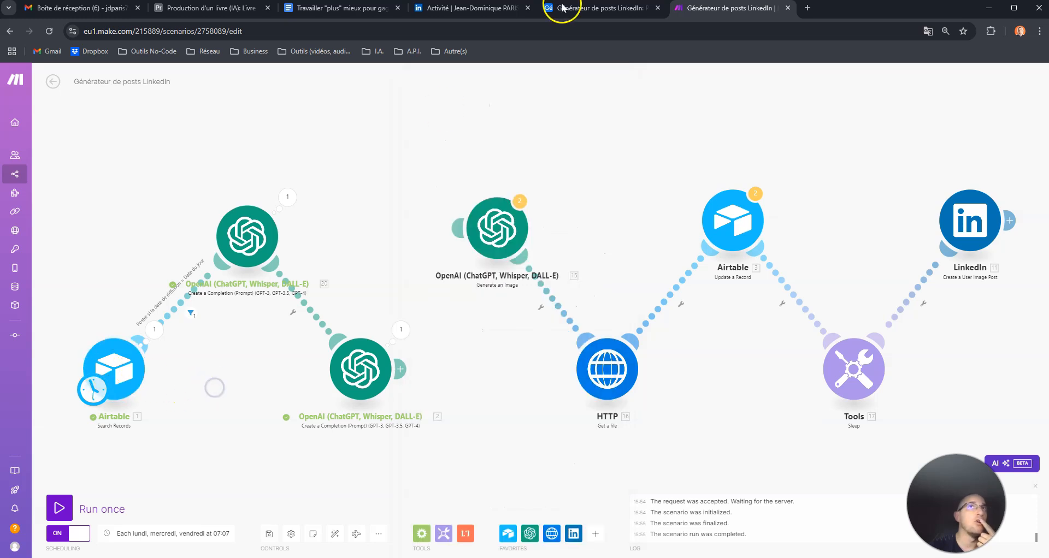
Compare the Burnout idea in the Airtable list with the post text generated by the second OpenAI module
{"action": "left_click", "coordinate": [559, 11]}
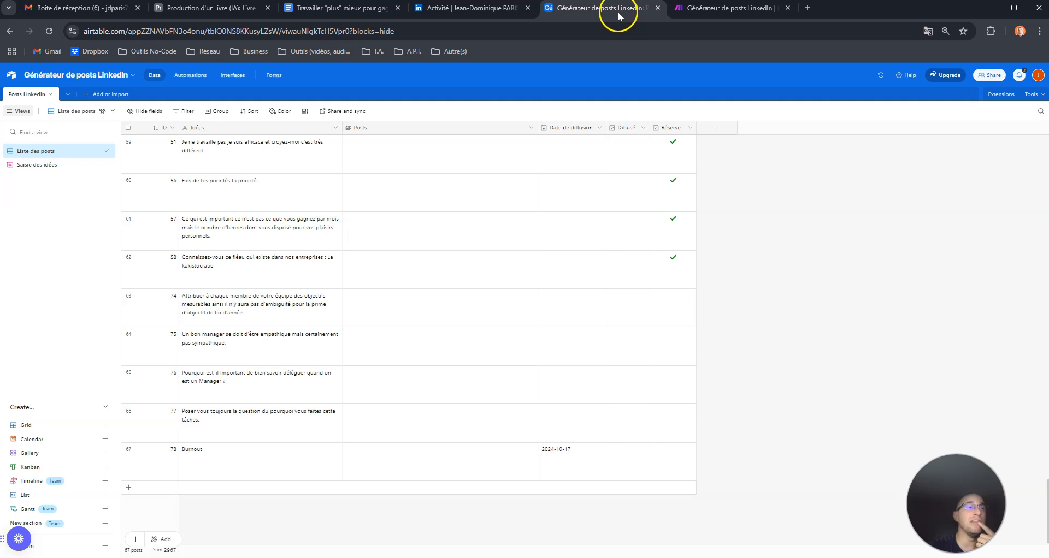
{"action": "left_click", "coordinate": [706, 7]}
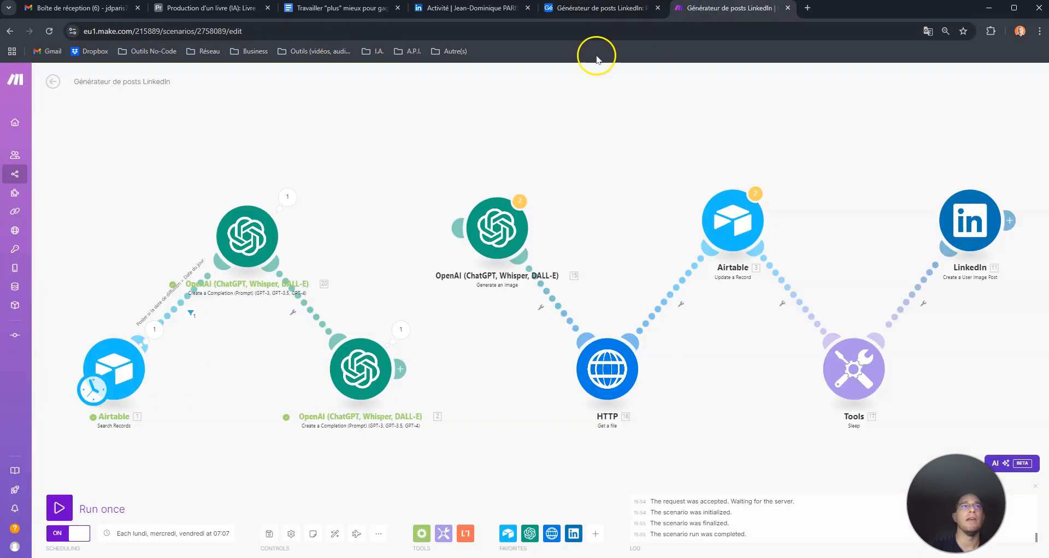
{"action": "left_click", "coordinate": [401, 329]}
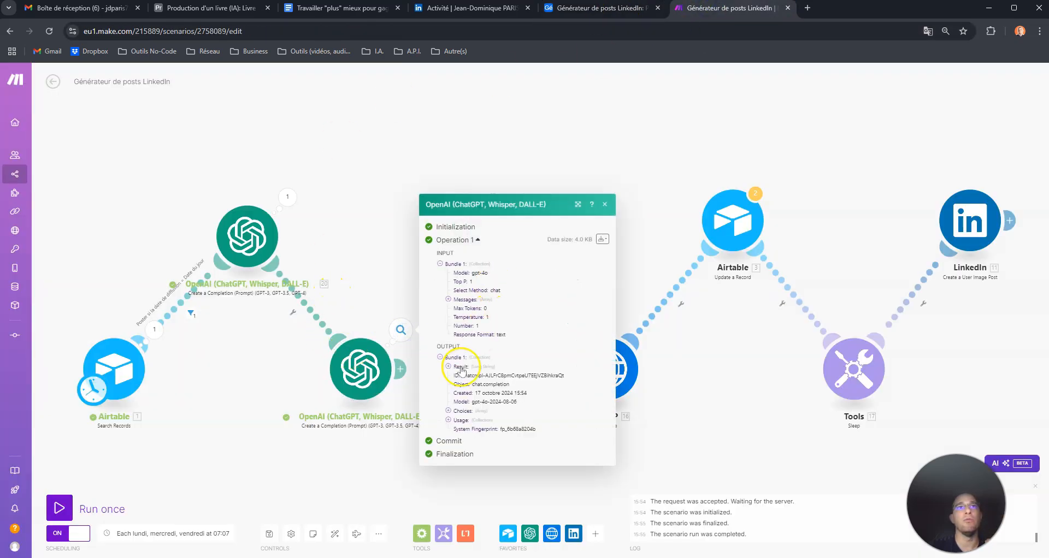
{"action": "left_click", "coordinate": [449, 367]}
{"action": "scroll", "coordinate": [550, 328], "scroll_direction": "down", "scroll_amount": 3}
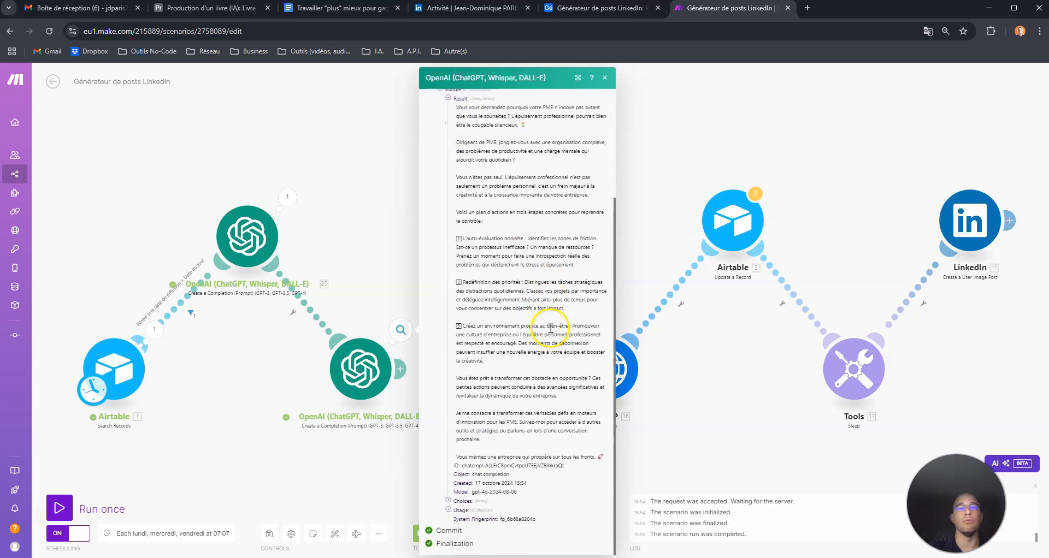
{"action": "left_click", "coordinate": [382, 173]}
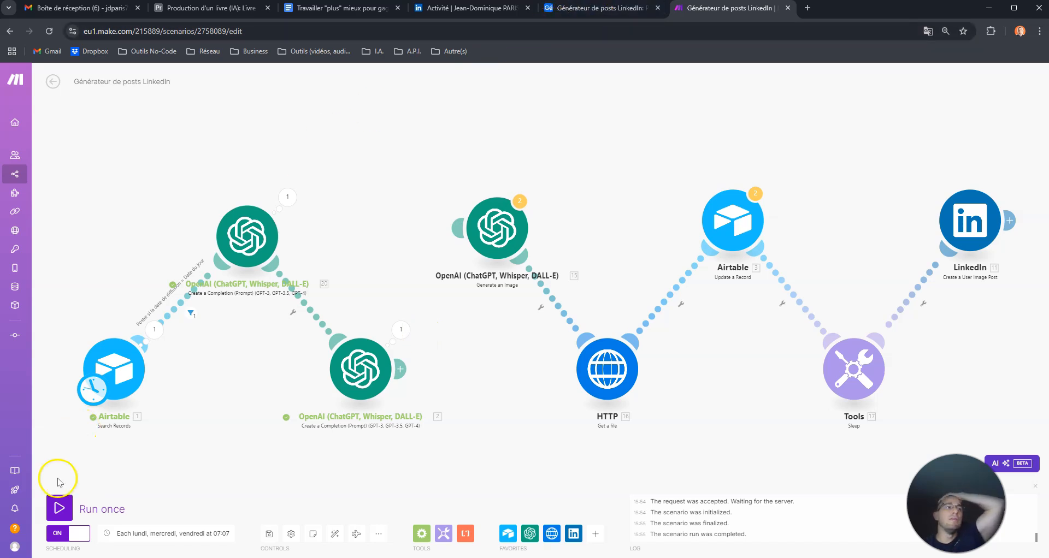
Review the text and image of the published post on LinkedIn, and look at the posts list in Airtable
{"action": "left_click", "coordinate": [476, 8]}
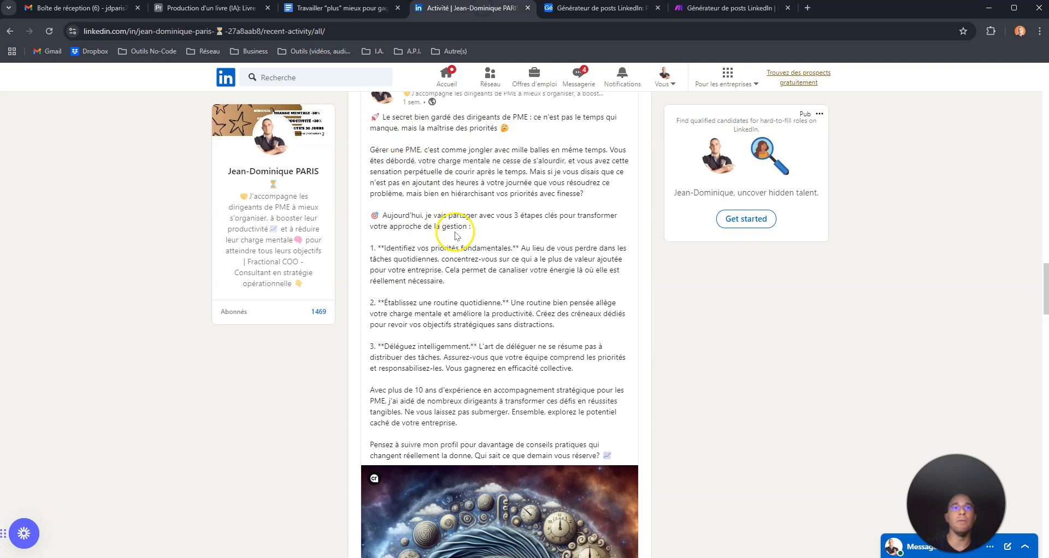
{"action": "scroll", "coordinate": [481, 350], "scroll_direction": "down", "scroll_amount": 2}
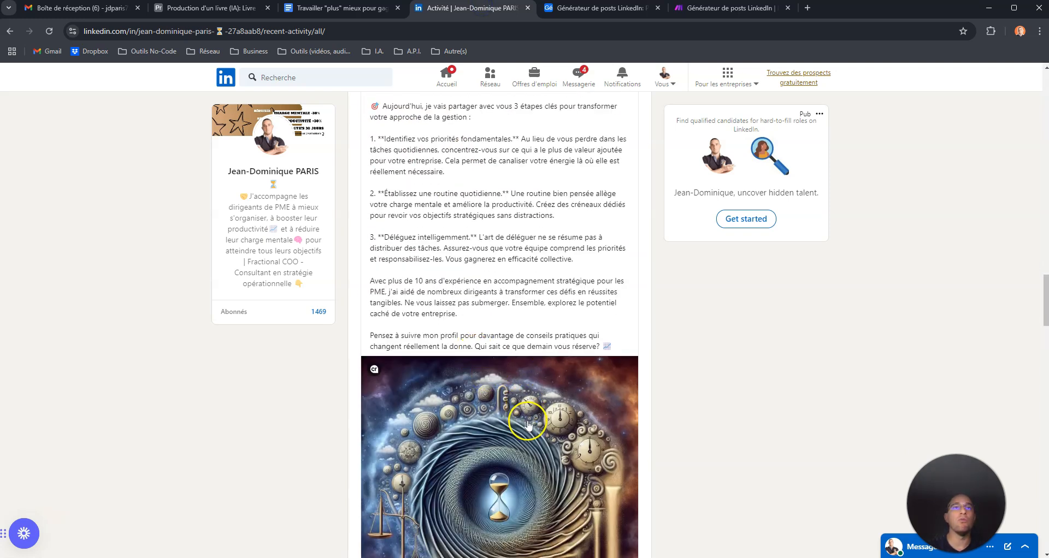
{"action": "scroll", "coordinate": [527, 425], "scroll_direction": "up", "scroll_amount": 1}
{"action": "left_click", "coordinate": [607, 13]}
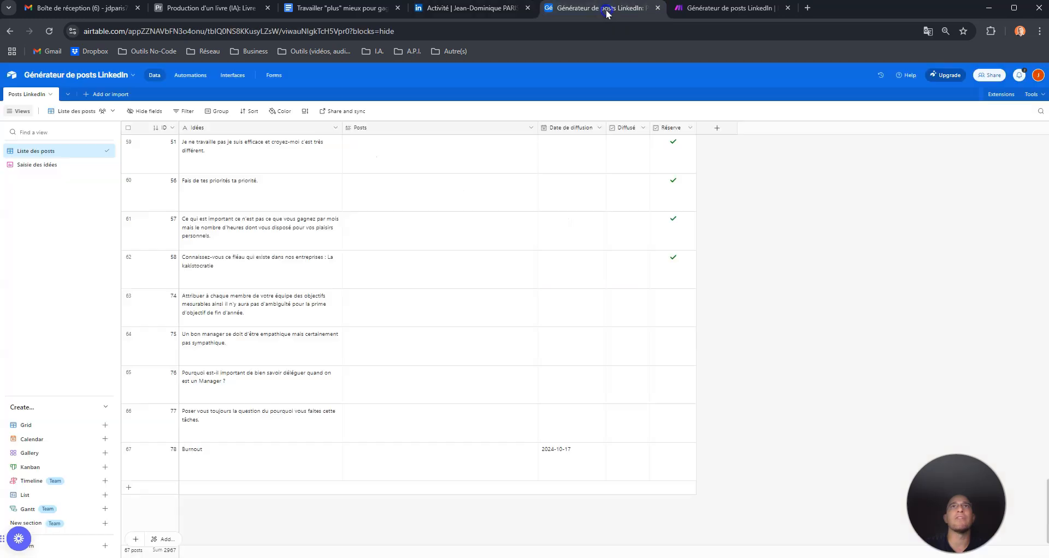
Switch to the Make scenario and link the second OpenAI module back to the image generation module
{"action": "left_click", "coordinate": [709, 14]}
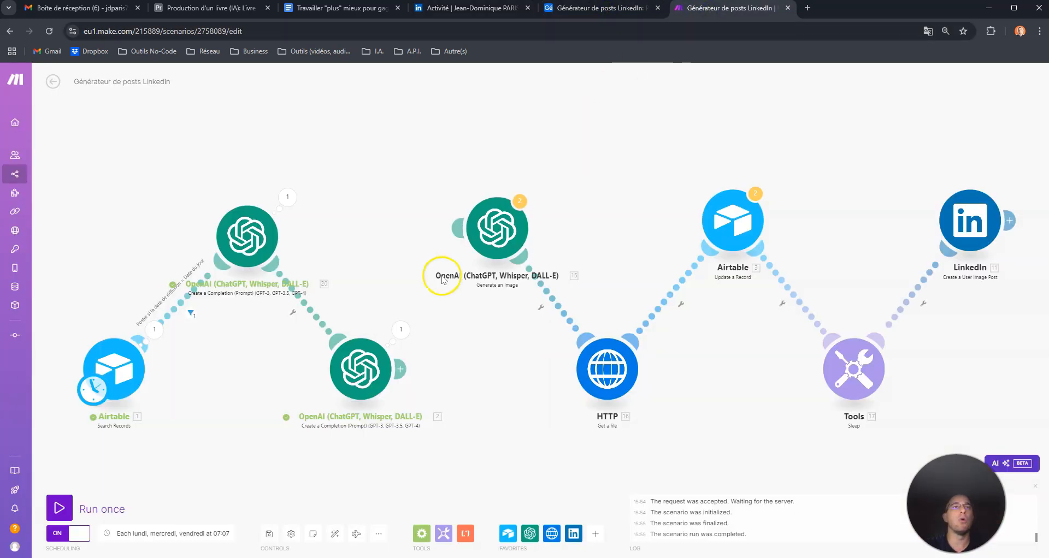
{"action": "left_click_drag", "start_coordinate": [407, 354], "coordinate": [493, 225]}
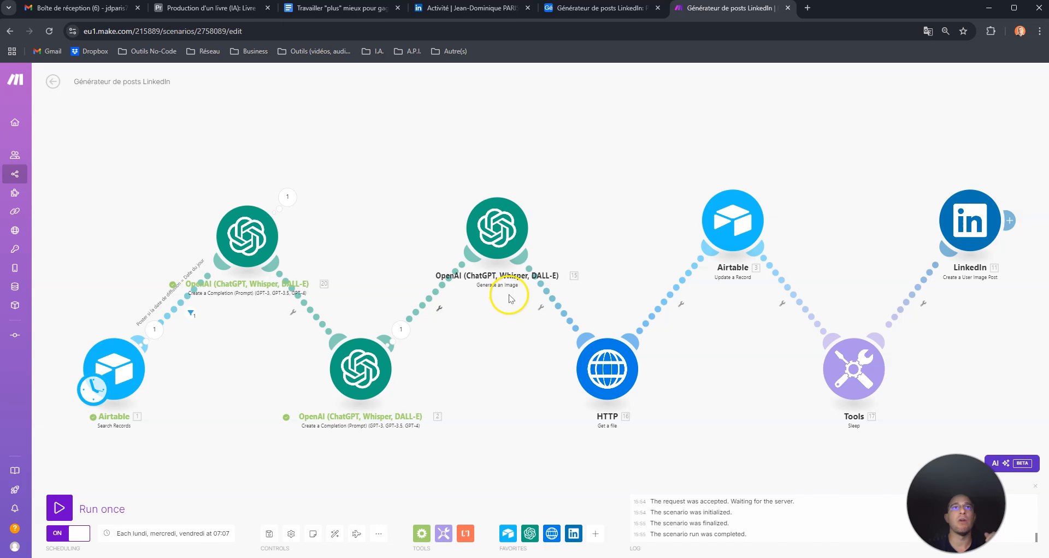
Browse the OpenAI actions available for a new module down to Generate an Image, without adding any
{"action": "right_click", "coordinate": [499, 98]}
{"action": "left_click", "coordinate": [526, 114]}
{"action": "left_click", "coordinate": [522, 130]}
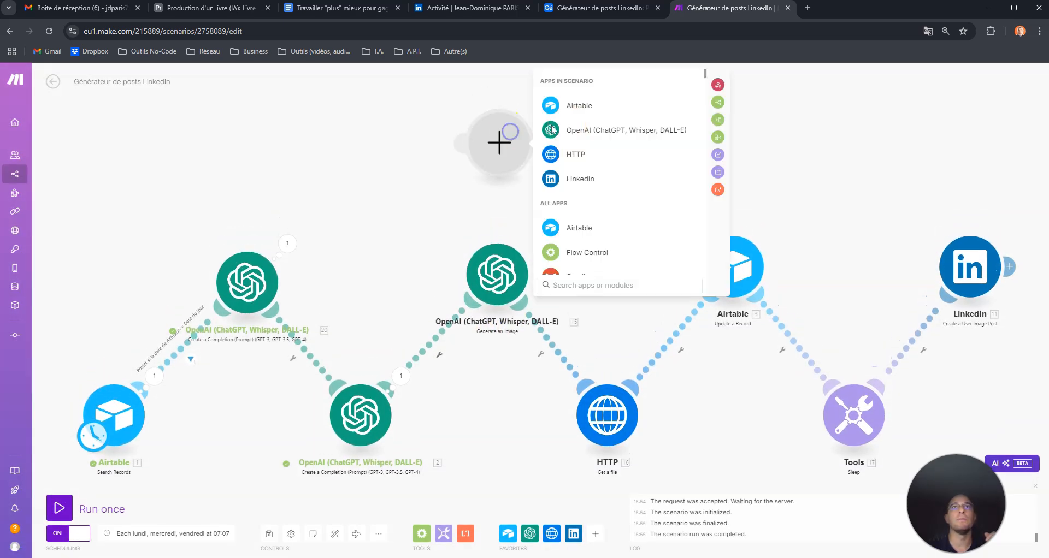
{"action": "left_click", "coordinate": [576, 132]}
{"action": "scroll", "coordinate": [606, 235], "scroll_direction": "down", "scroll_amount": 3}
{"action": "scroll", "coordinate": [608, 227], "scroll_direction": "down", "scroll_amount": 2}
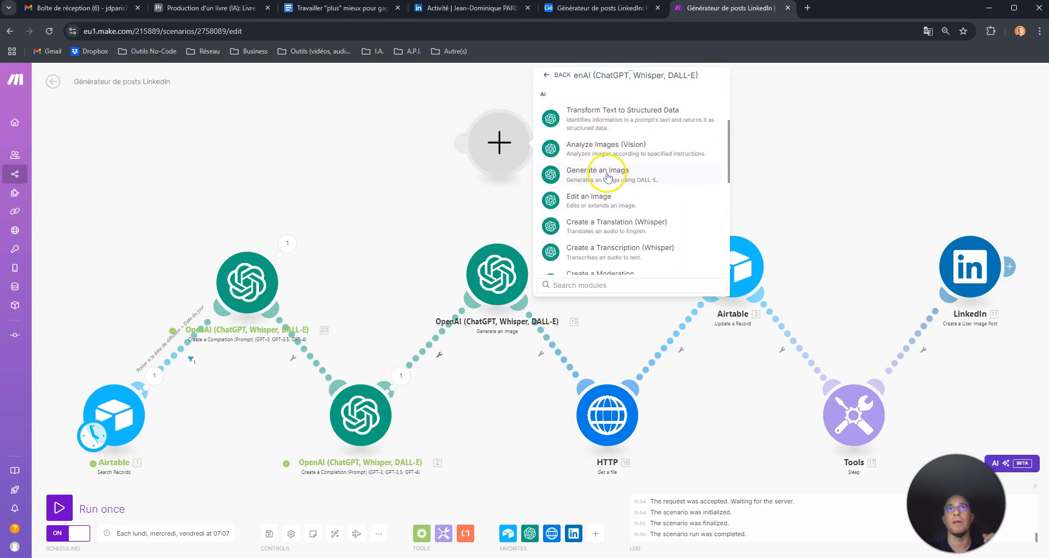
{"action": "left_click", "coordinate": [432, 151]}
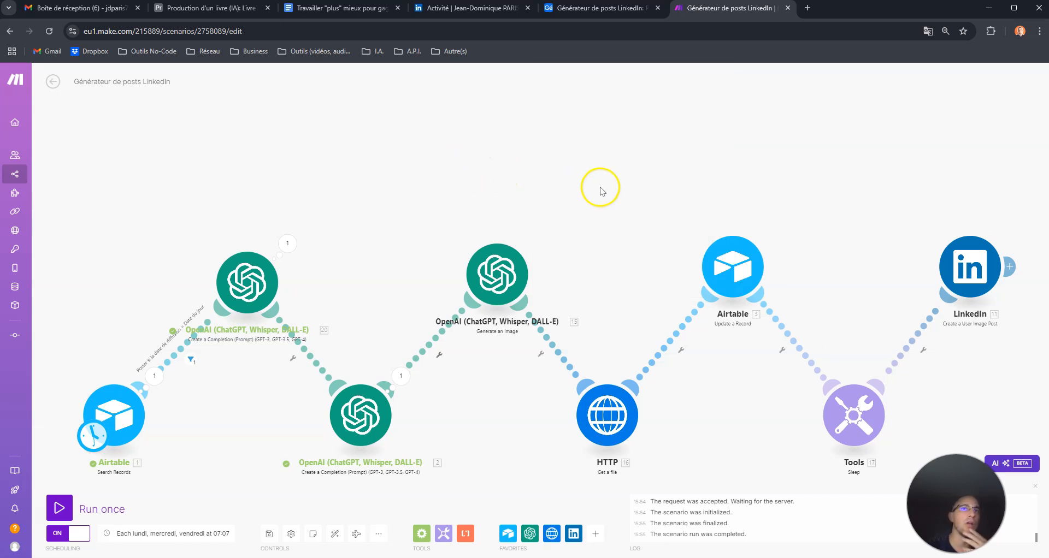
Review the model choices and the prompt containing the mapped Idées field in the Generate an Image module
{"action": "left_click", "coordinate": [498, 269]}
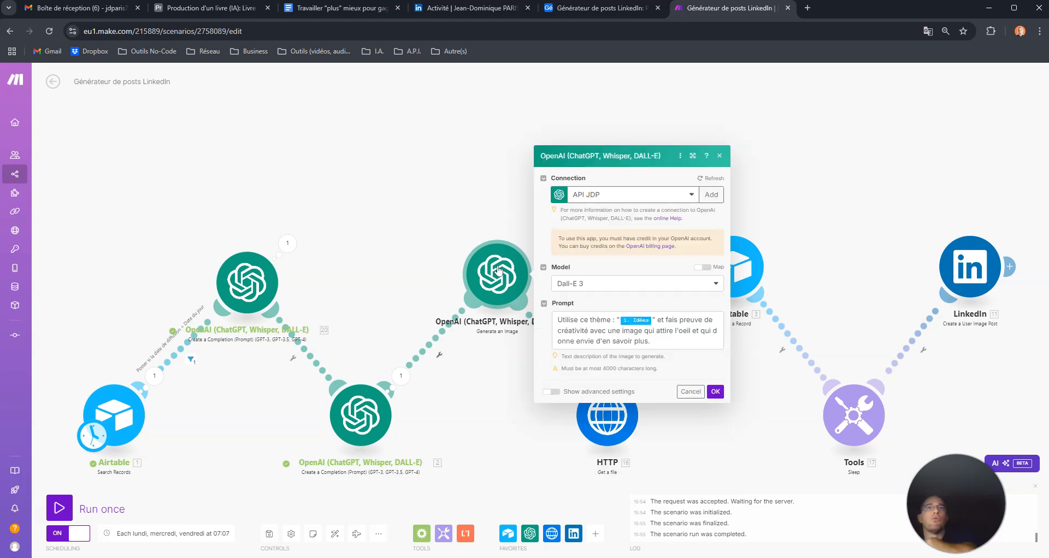
{"action": "left_click", "coordinate": [572, 284]}
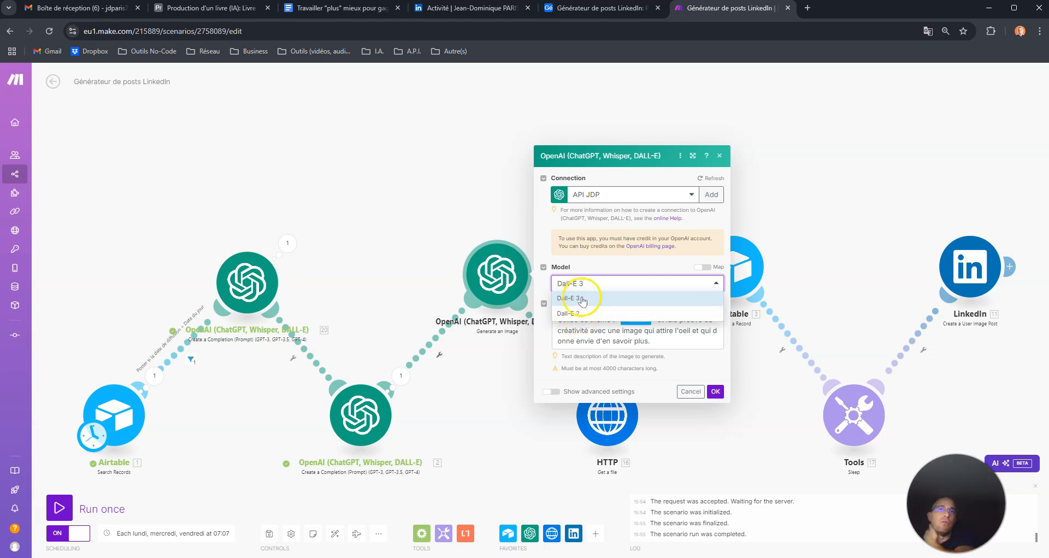
{"action": "left_click", "coordinate": [604, 265]}
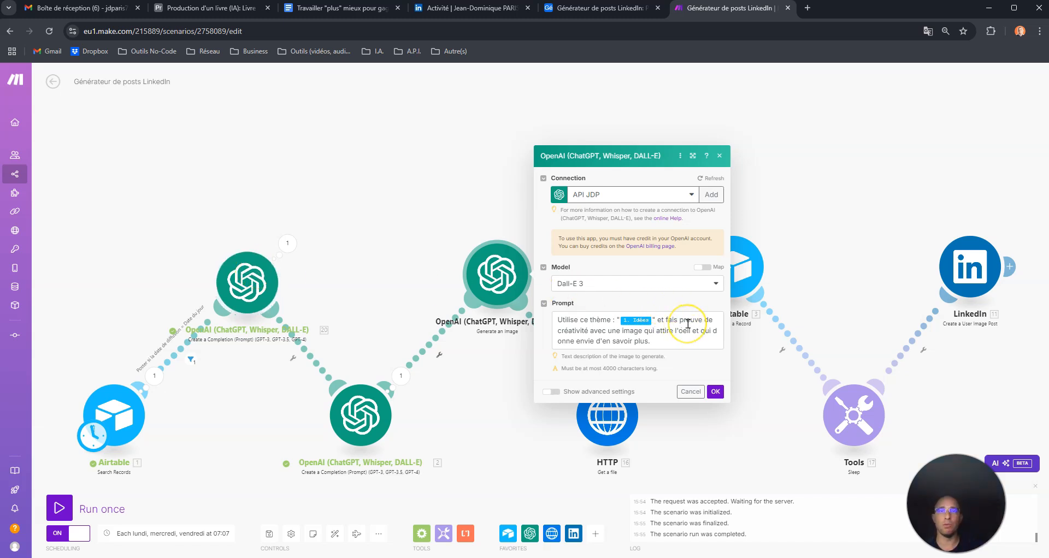
{"action": "left_click", "coordinate": [653, 321]}
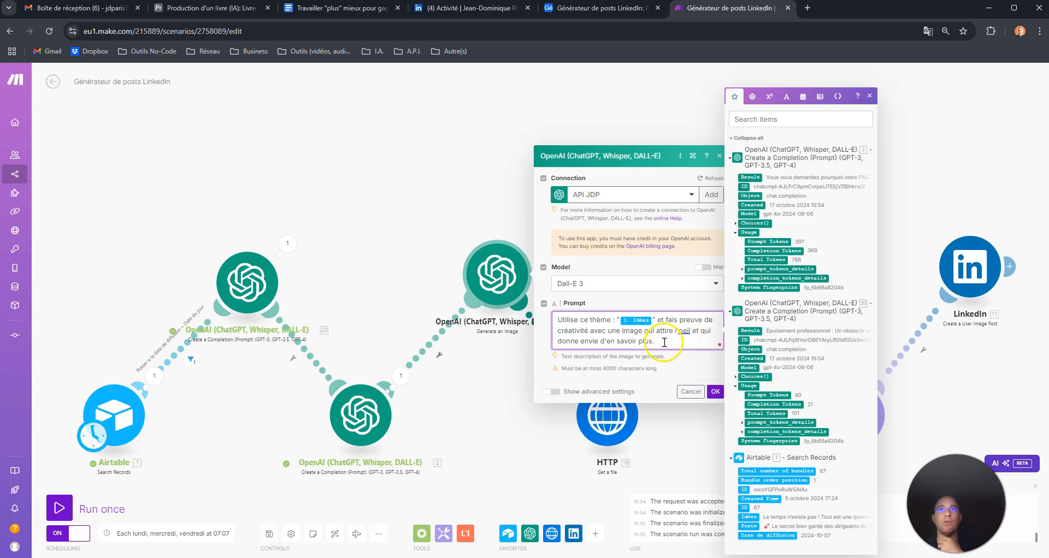
{"action": "left_click_drag", "start_coordinate": [480, 181], "coordinate": [479, 178]}
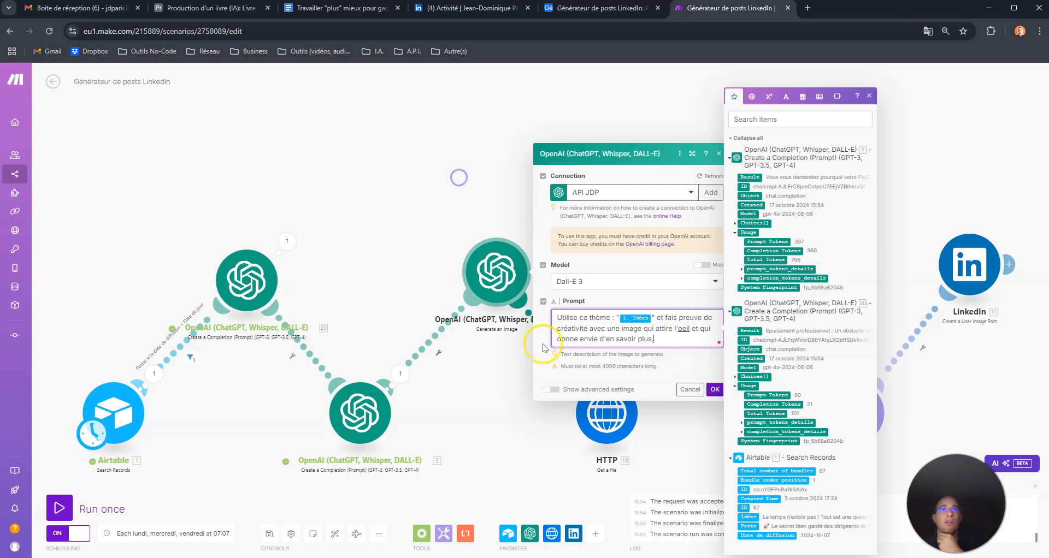
{"action": "left_click", "coordinate": [408, 249]}
Unlink the Generate an Image module from the HTTP module and run the scenario once
{"action": "left_click", "coordinate": [557, 351]}
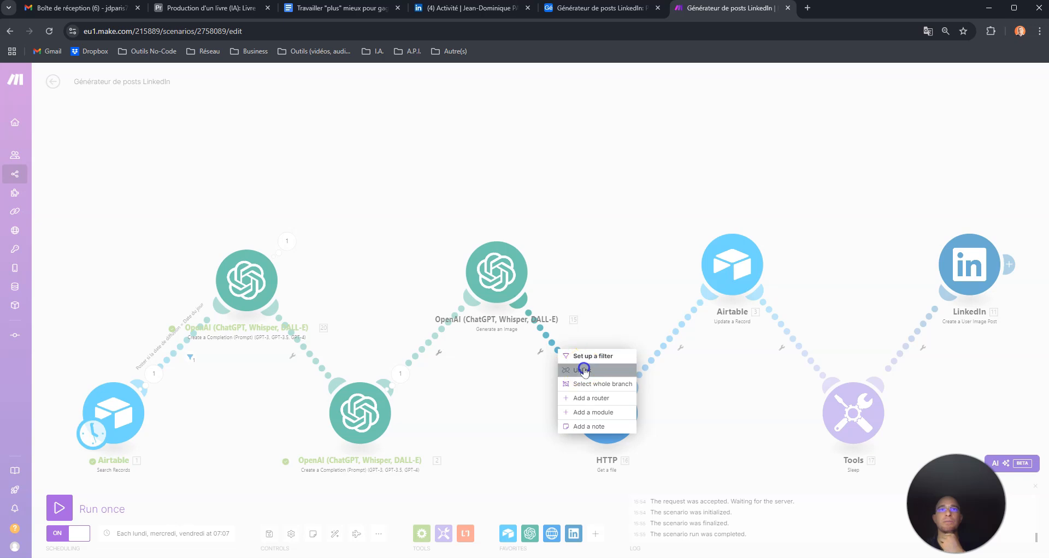
{"action": "left_click", "coordinate": [582, 370]}
{"action": "left_click", "coordinate": [59, 507]}
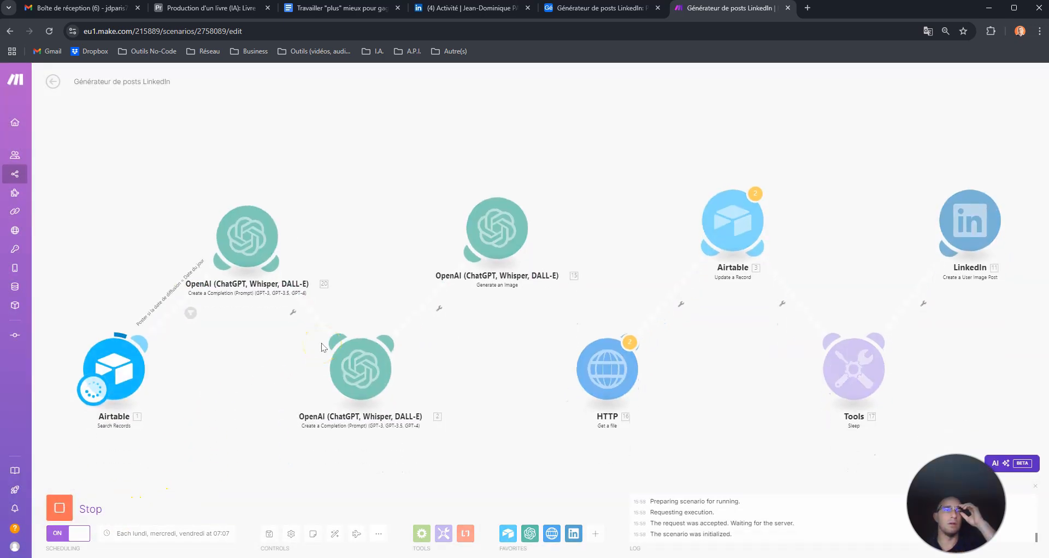
{"action": "left_click", "coordinate": [448, 278]}
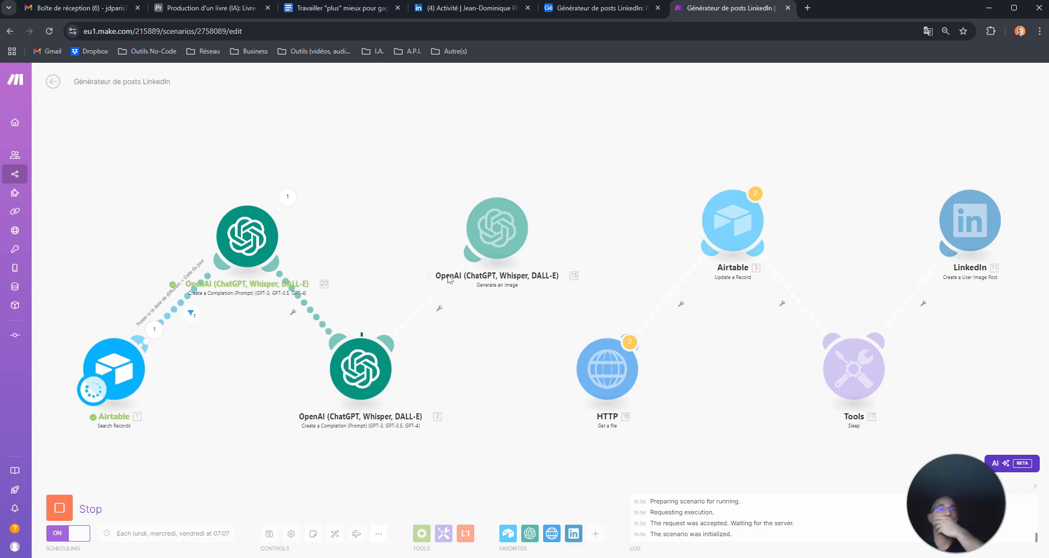
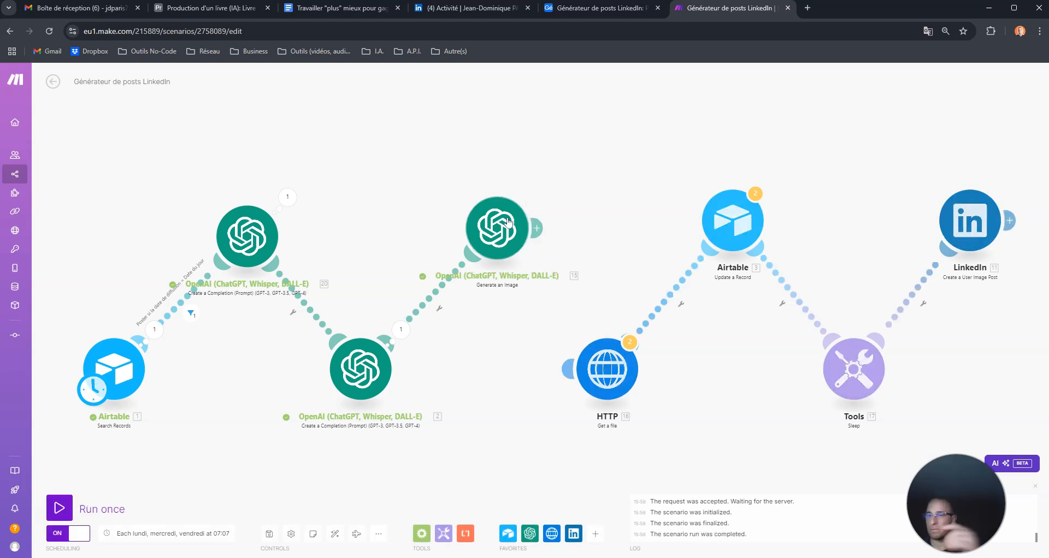
Expand the image module's output data, copy the generated image URL, and view the image in a separate browser tab
{"action": "left_click", "coordinate": [539, 187]}
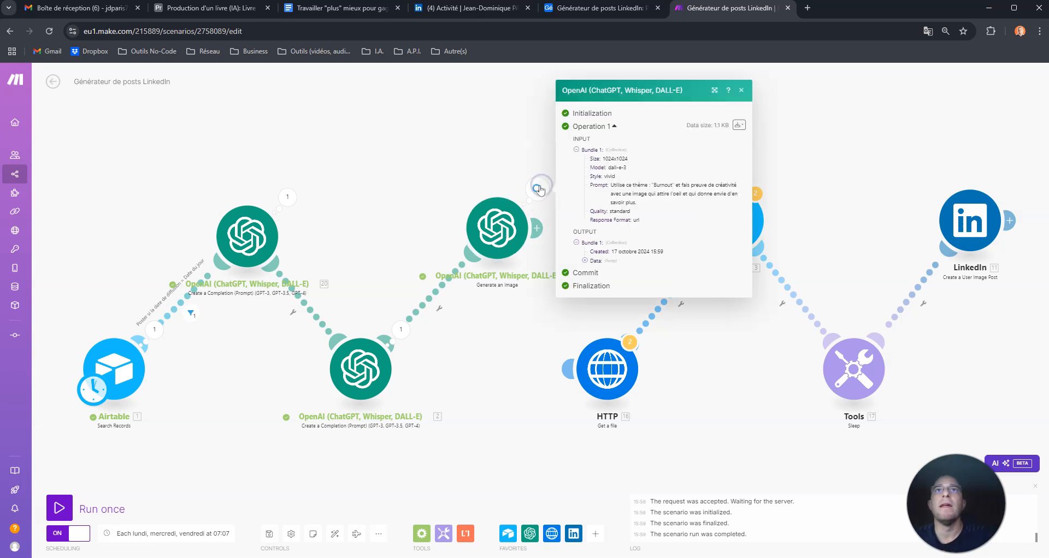
{"action": "left_click", "coordinate": [585, 260]}
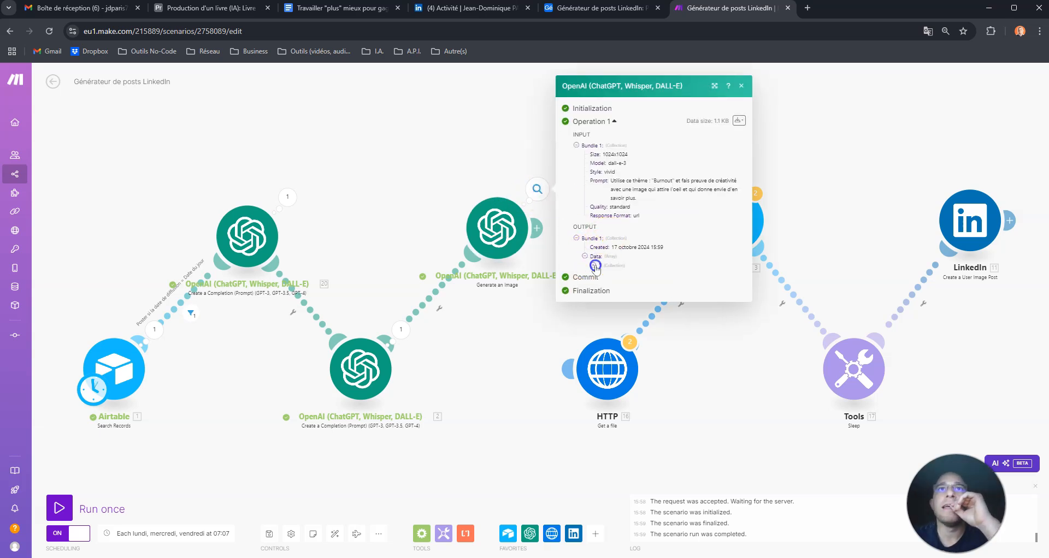
{"action": "left_click", "coordinate": [594, 266]}
{"action": "triple_click", "coordinate": [641, 406]}
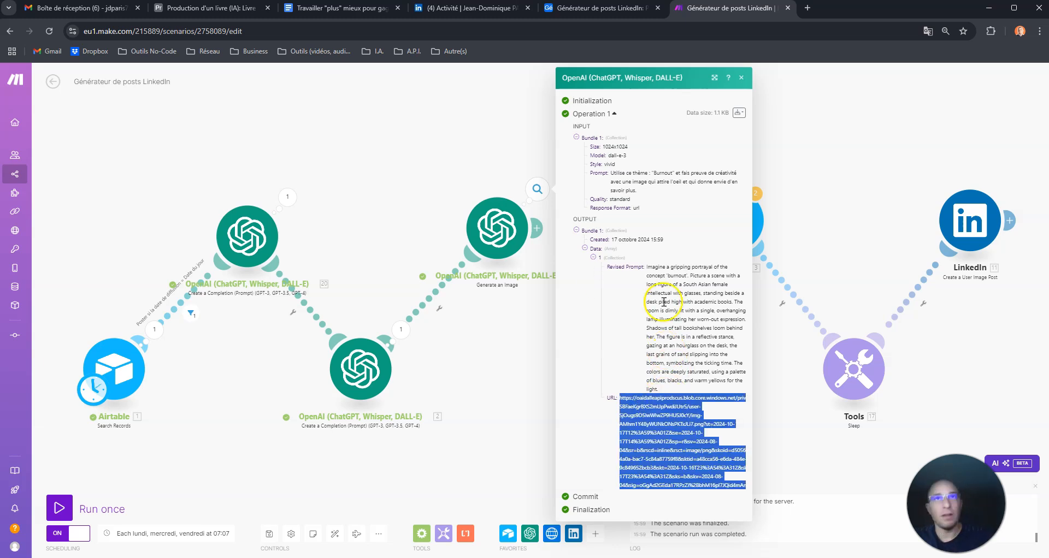
{"action": "left_click", "coordinate": [808, 8]}
{"action": "key", "text": "ctrl+v"}
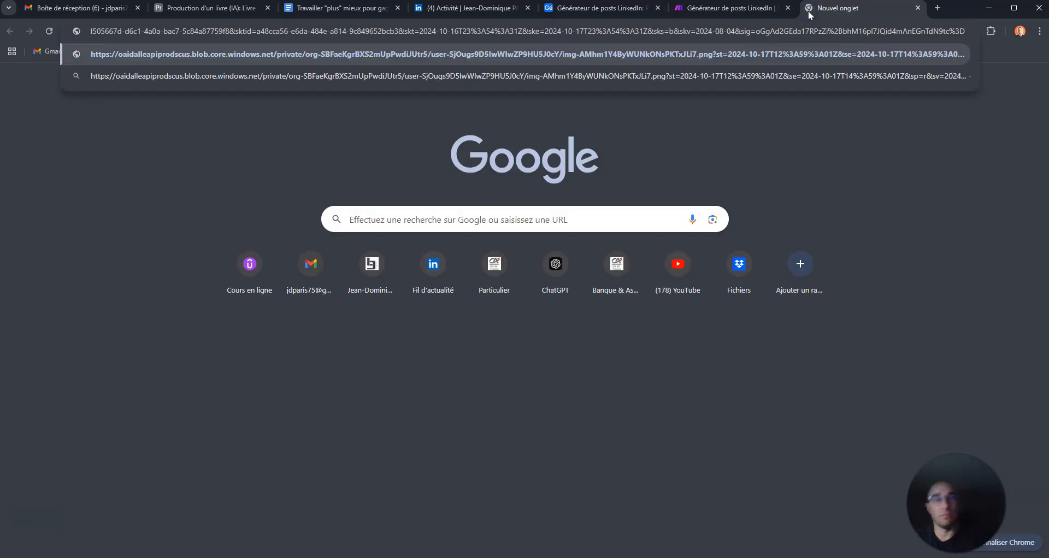
{"action": "key", "text": "Return"}
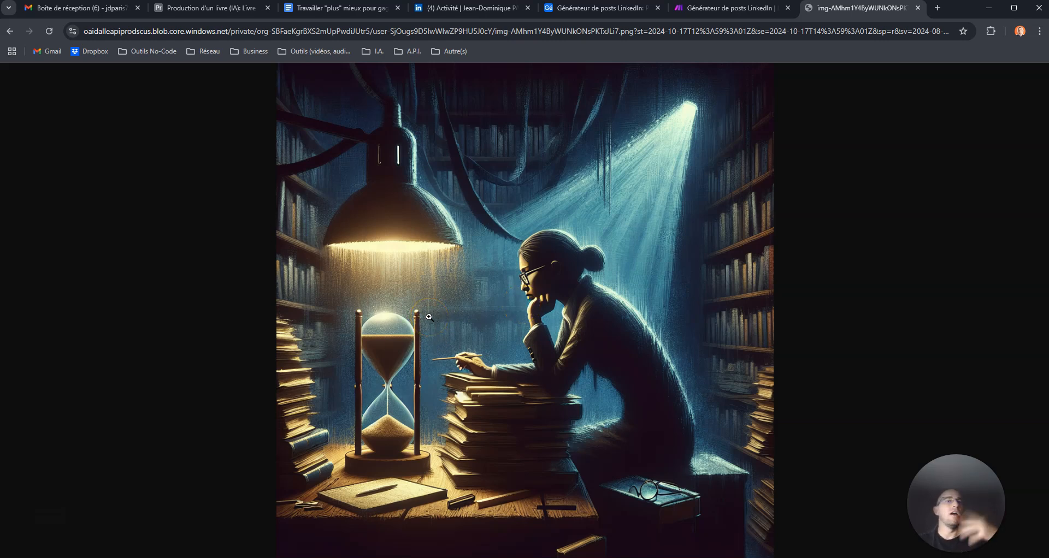
{"action": "left_click", "coordinate": [918, 8]}
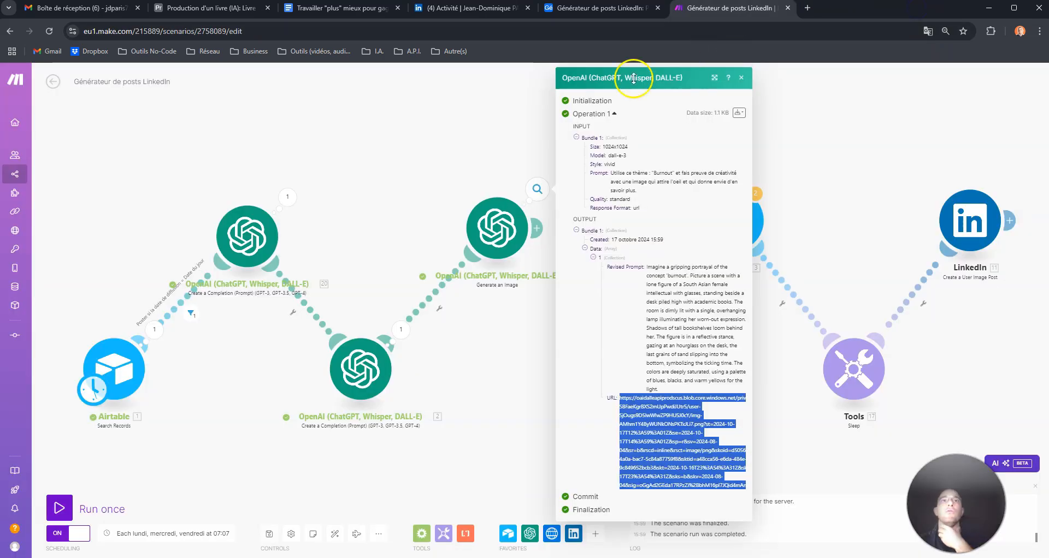
Recheck the Generate an Image prompt, and link that module back to the HTTP Get a file module
{"action": "left_click", "coordinate": [509, 300]}
{"action": "left_click", "coordinate": [502, 234]}
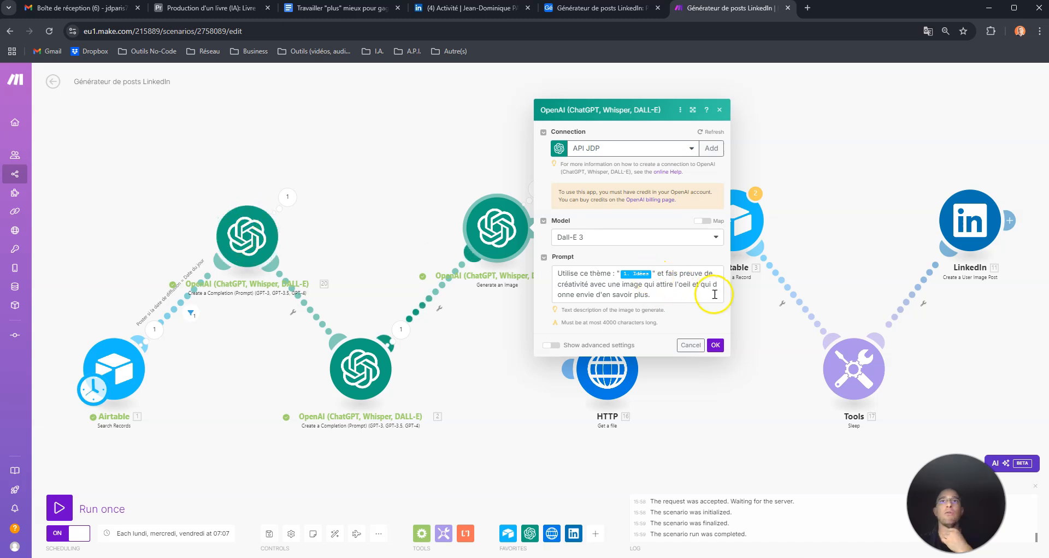
{"action": "left_click", "coordinate": [444, 305]}
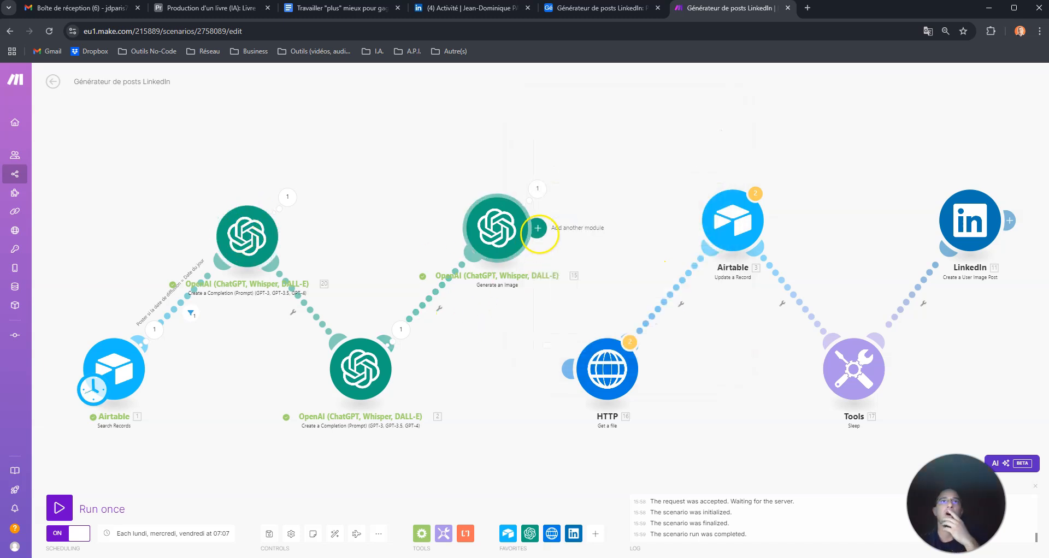
{"action": "left_click_drag", "start_coordinate": [537, 228], "coordinate": [607, 376]}
Inspect the URL mapping of the HTTP Get a file module against the image module's Data array
{"action": "left_click", "coordinate": [607, 376]}
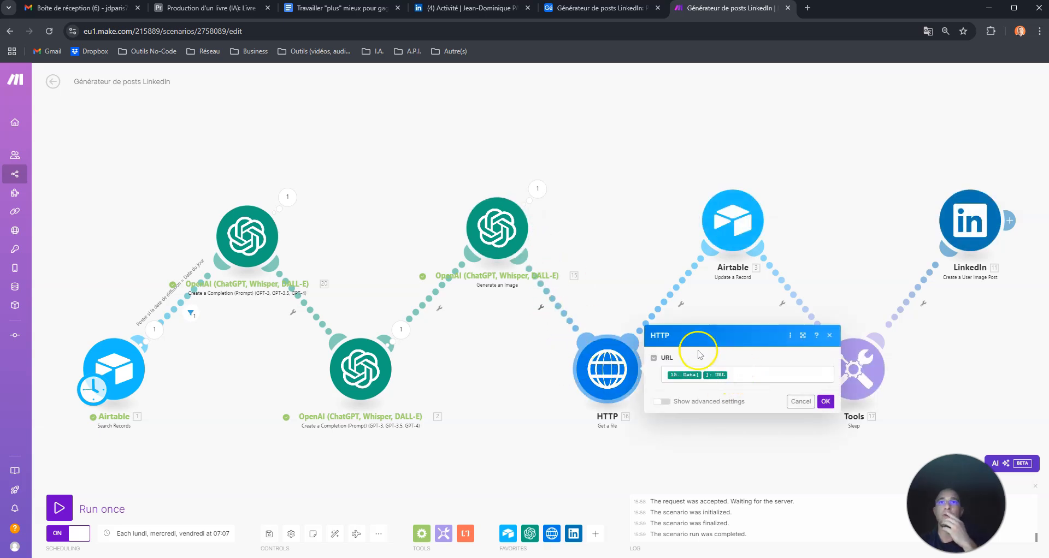
{"action": "left_click", "coordinate": [736, 375]}
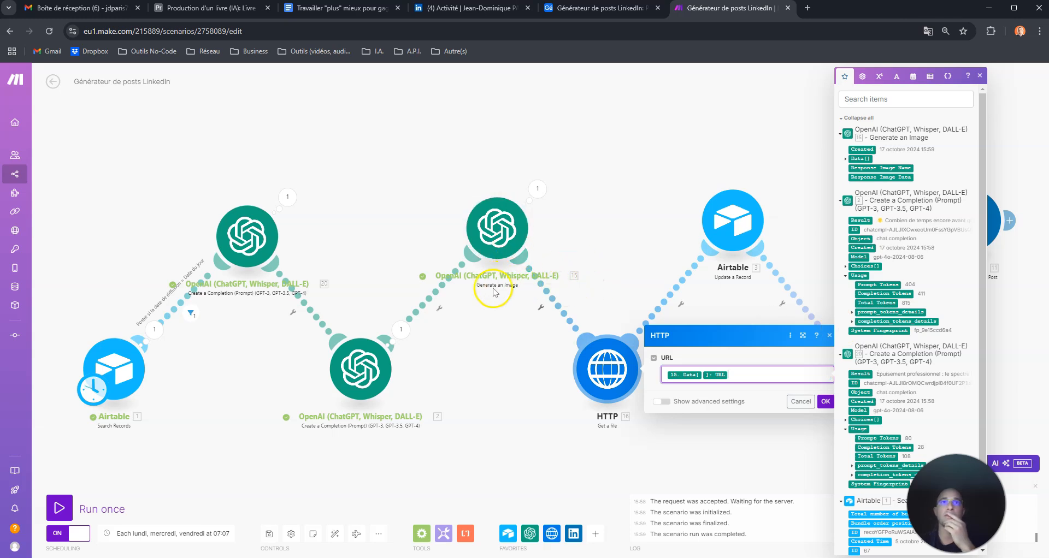
{"action": "left_click", "coordinate": [849, 159]}
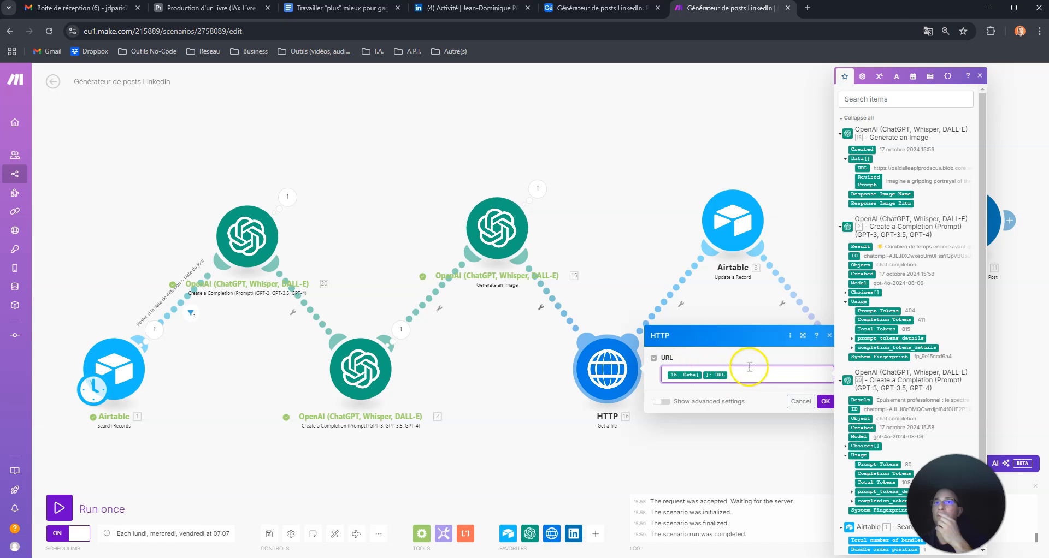
{"action": "left_click", "coordinate": [605, 201]}
Open the Airtable Update a Record settings and compare them with the Burnout row in the Airtable posts list
{"action": "left_click", "coordinate": [750, 224]}
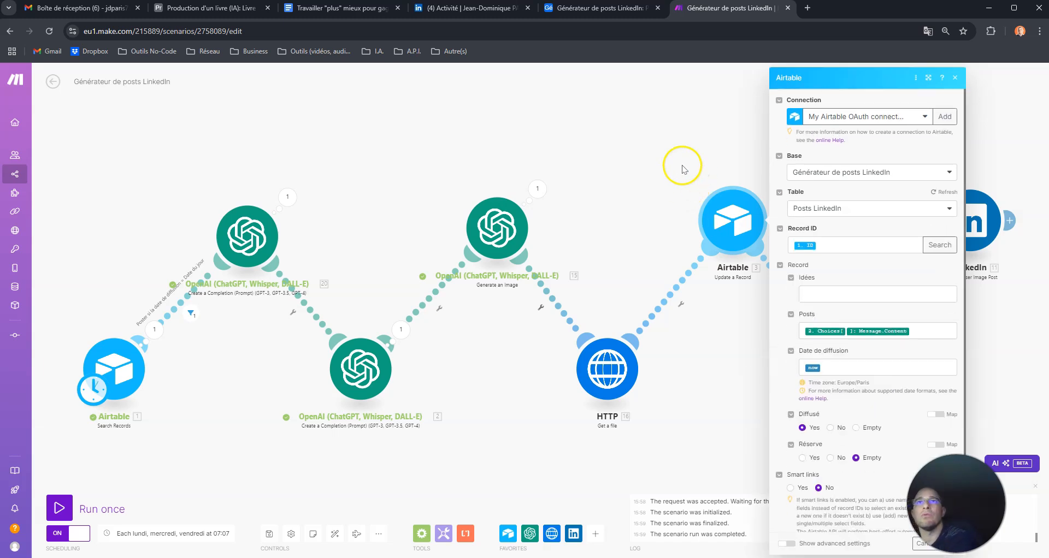
{"action": "left_click_drag", "start_coordinate": [687, 164], "coordinate": [658, 157]}
{"action": "left_click", "coordinate": [606, 9]}
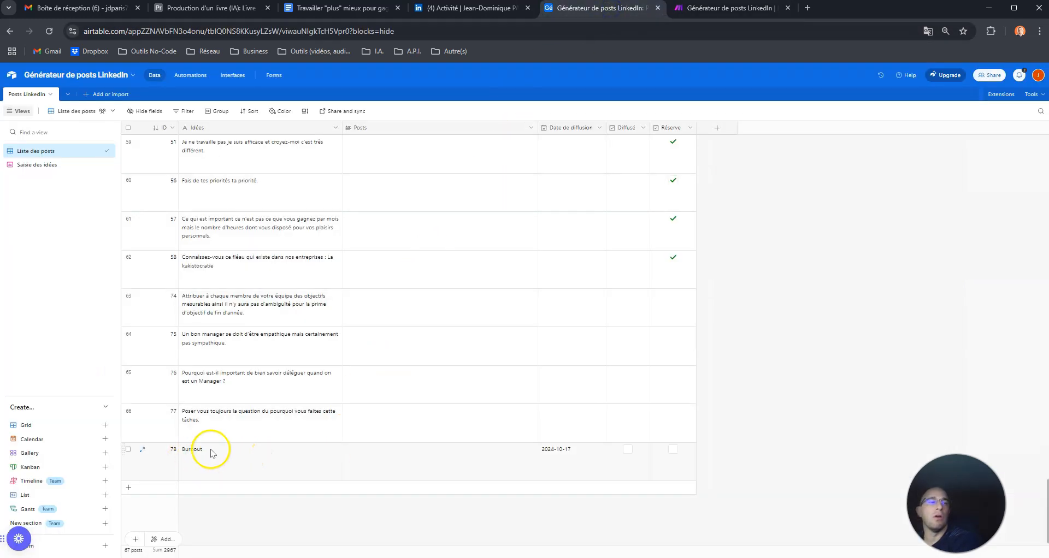
{"action": "left_click", "coordinate": [389, 462]}
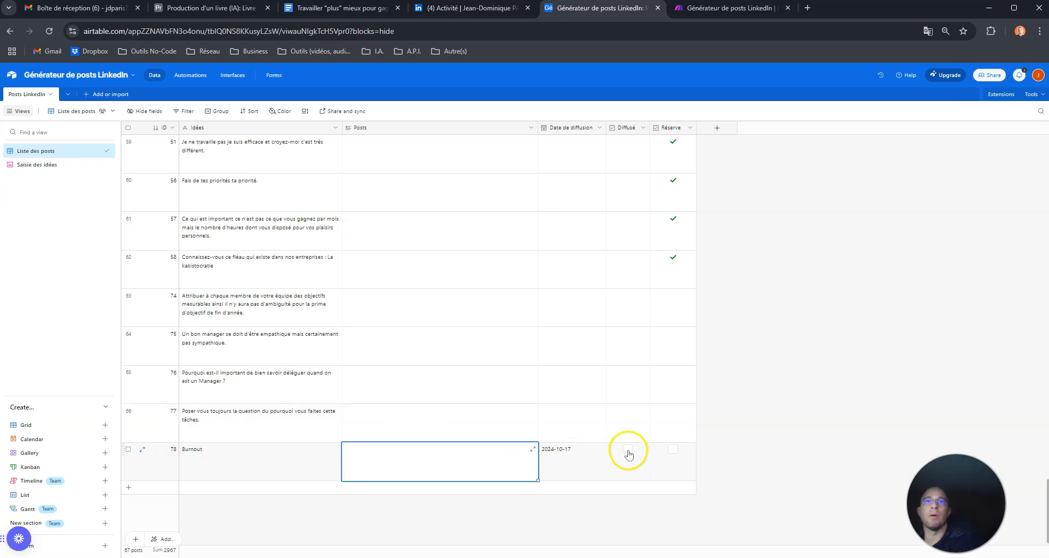
{"action": "left_click", "coordinate": [712, 9]}
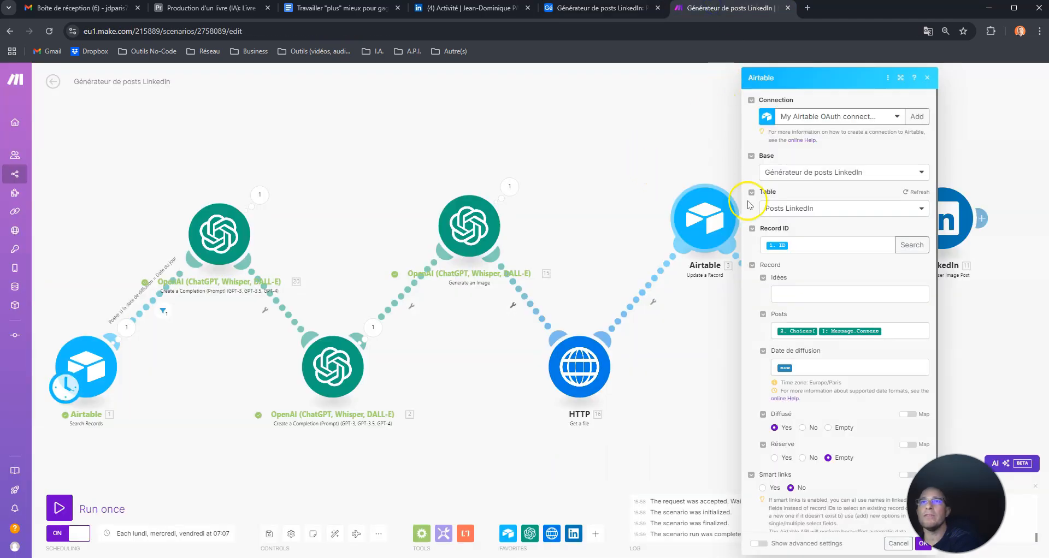
Check the Record ID mapping of the Update a Record module against the data available from Airtable Search Records
{"action": "left_click", "coordinate": [801, 245]}
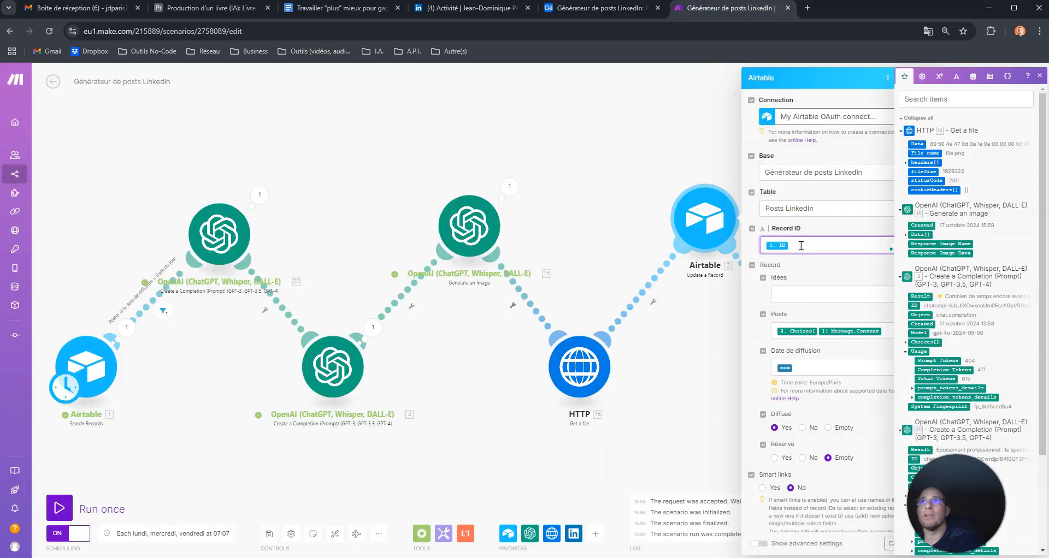
{"action": "scroll", "coordinate": [961, 328], "scroll_direction": "down", "scroll_amount": 3}
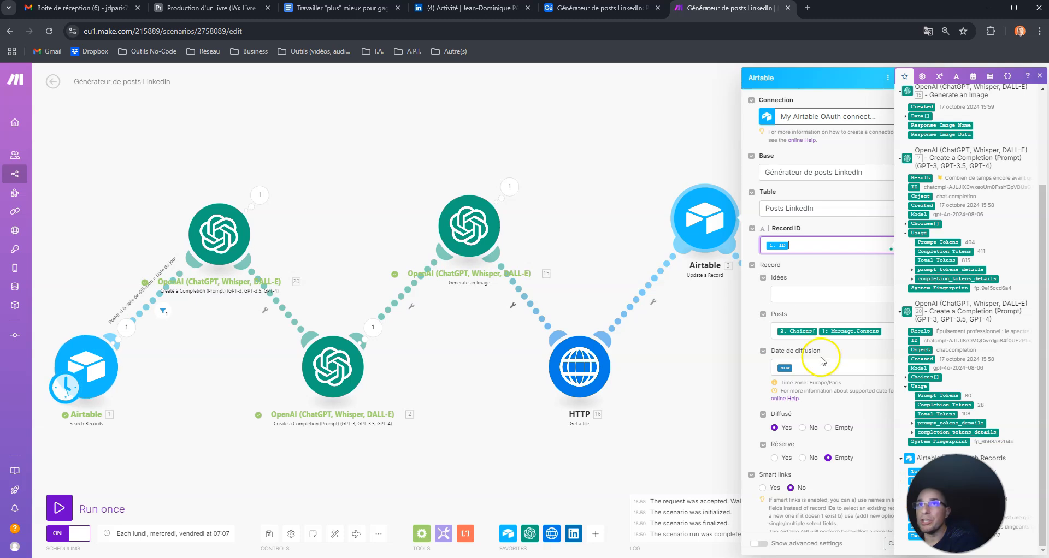
{"action": "left_click", "coordinate": [814, 275]}
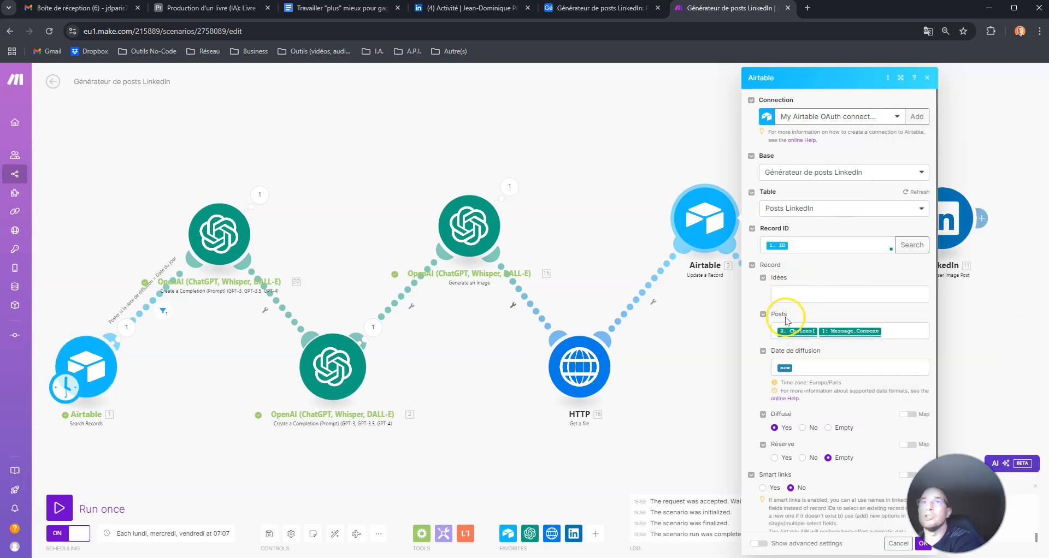
Examine the Posts field mapping by expanding the Choices and Message outputs of the second OpenAI module
{"action": "left_click", "coordinate": [895, 334]}
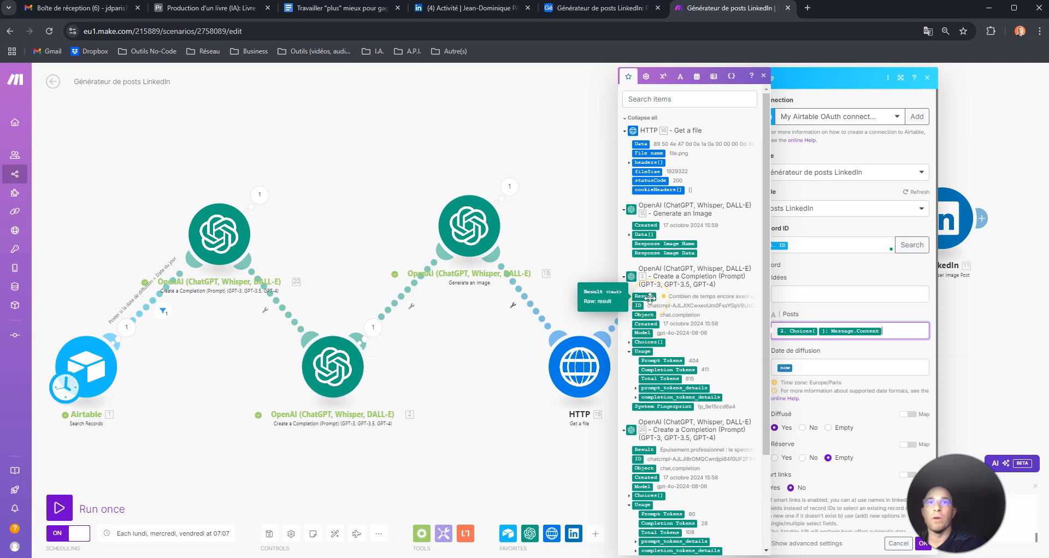
{"action": "left_click", "coordinate": [628, 343]}
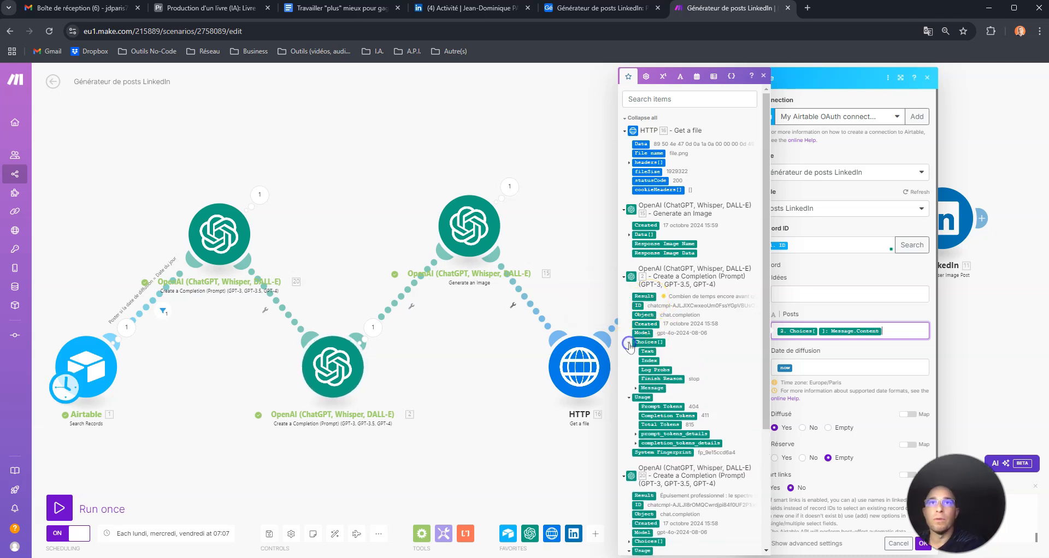
{"action": "left_click", "coordinate": [634, 388]}
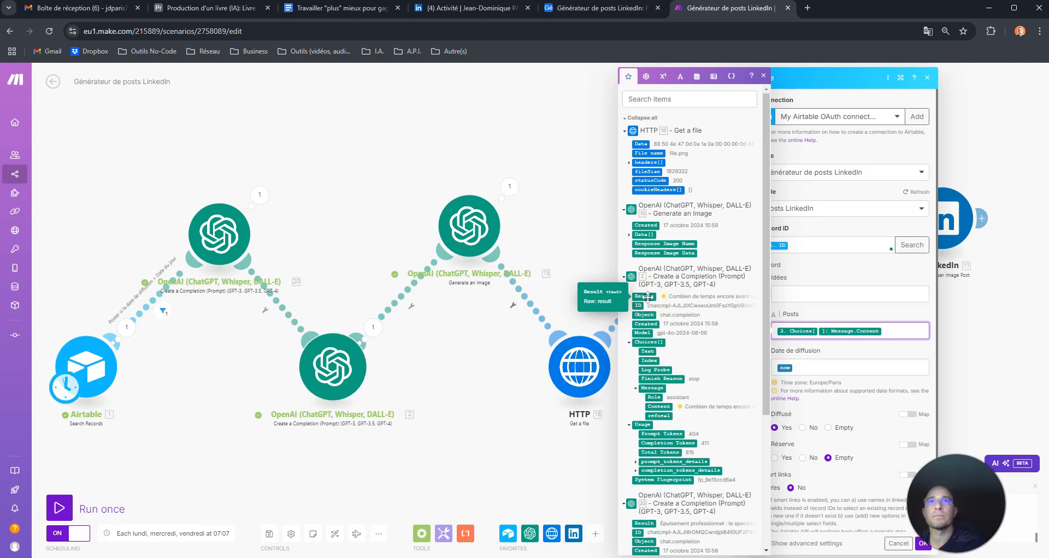
{"action": "left_click", "coordinate": [889, 333]}
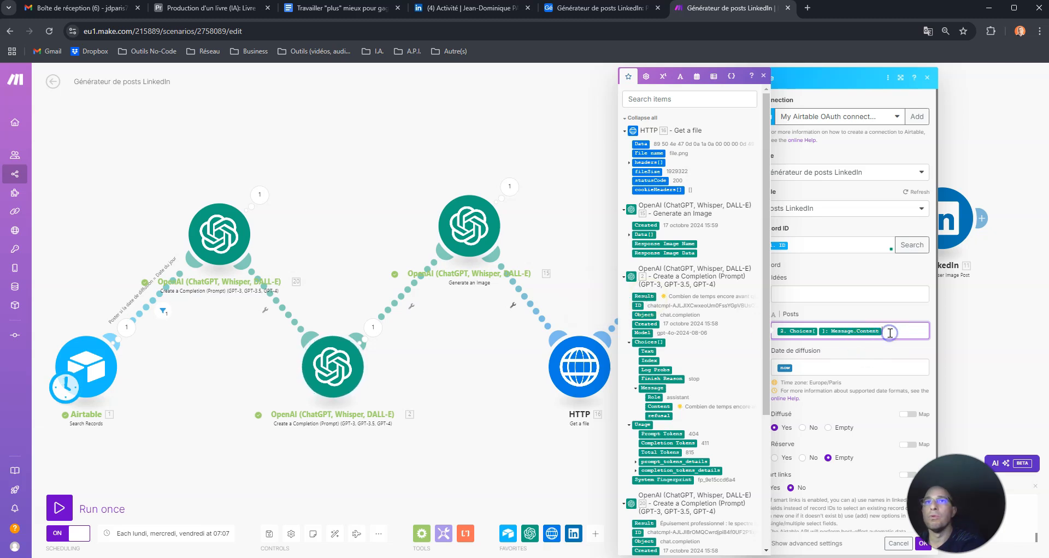
Compare the Posts and Date de diffusion mappings of the Update a Record module with the Airtable list's columns
{"action": "left_click", "coordinate": [562, 9]}
{"action": "left_click", "coordinate": [731, 8]}
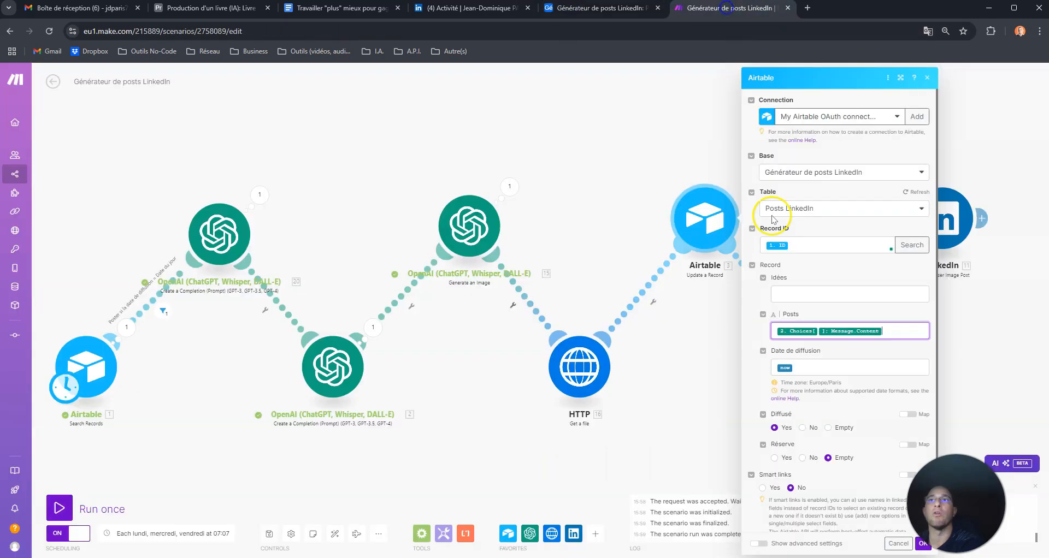
{"action": "left_click", "coordinate": [889, 332]}
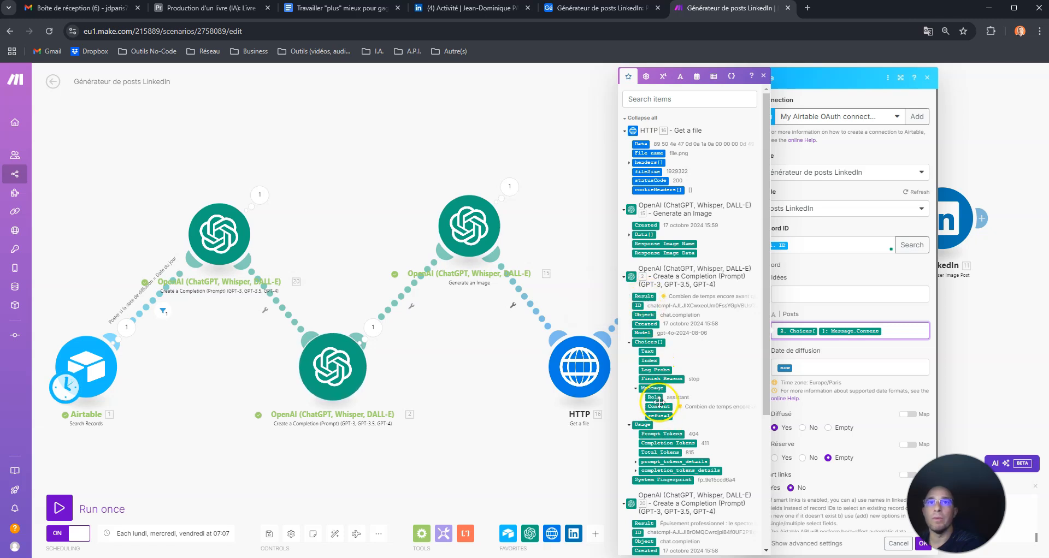
{"action": "left_click", "coordinate": [841, 358]}
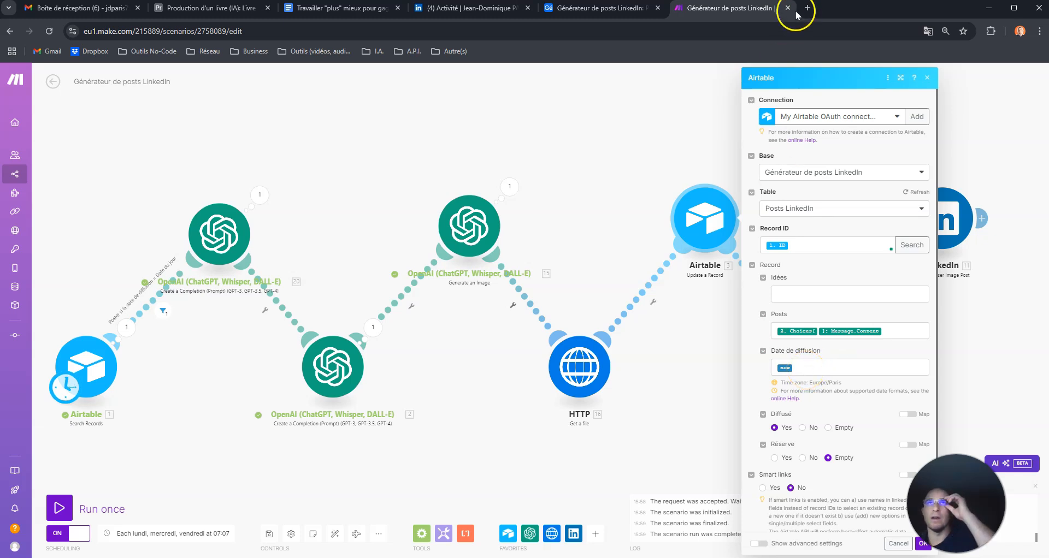
{"action": "left_click", "coordinate": [620, 14]}
{"action": "left_click", "coordinate": [687, 9]}
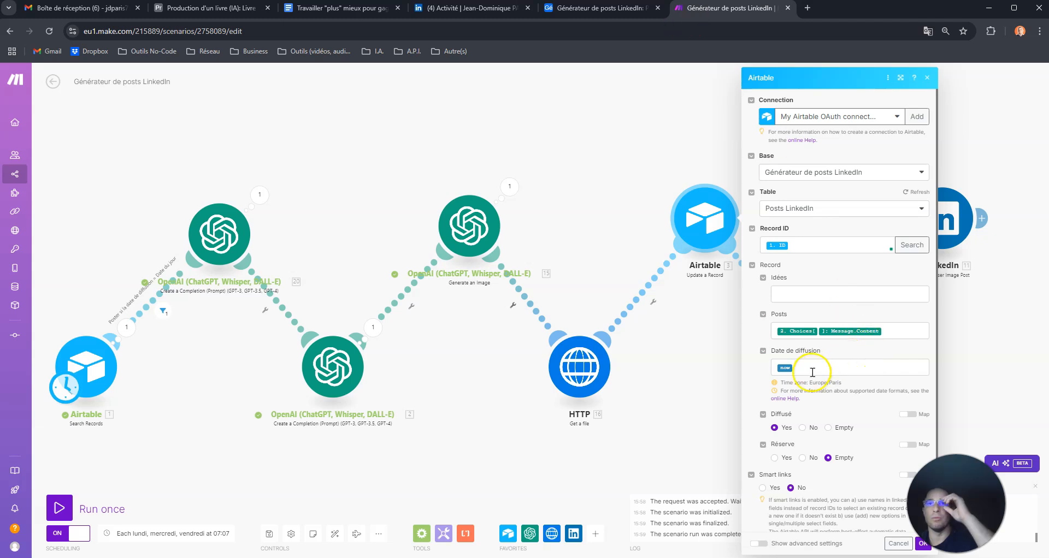
Compare the Date de diffusion and Diffusé settings of the Update a Record module with the Burnout row in Airtable, and close the settings
{"action": "left_click", "coordinate": [614, 13]}
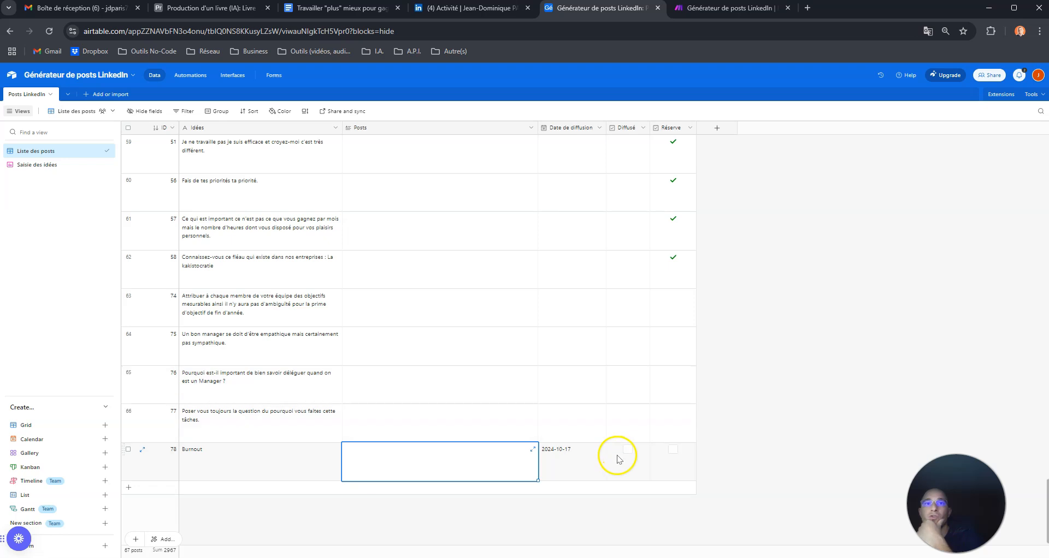
{"action": "left_click", "coordinate": [726, 8]}
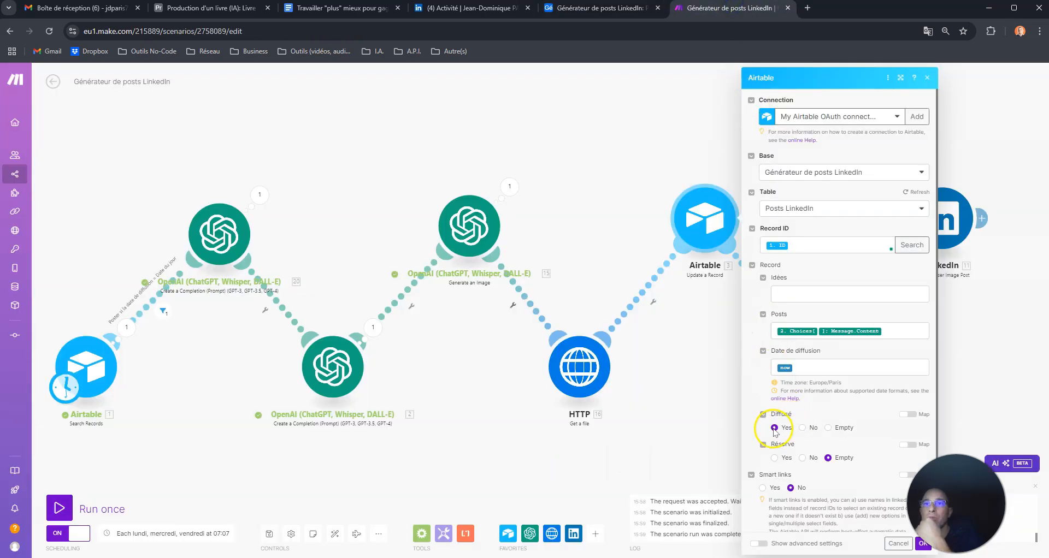
{"action": "scroll", "coordinate": [825, 454], "scroll_direction": "down", "scroll_amount": 1}
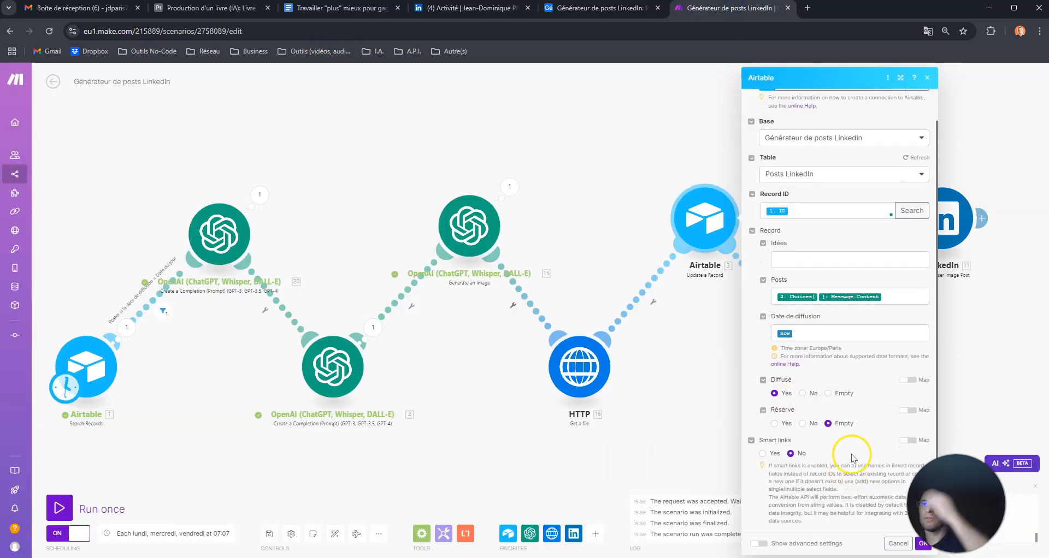
{"action": "scroll", "coordinate": [854, 458], "scroll_direction": "up", "scroll_amount": 1}
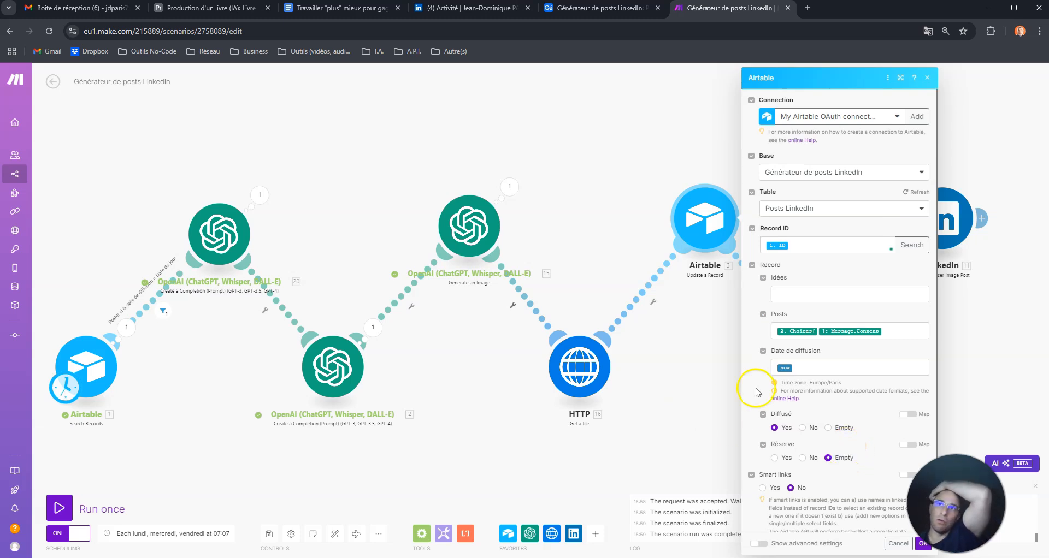
{"action": "left_click", "coordinate": [804, 370]}
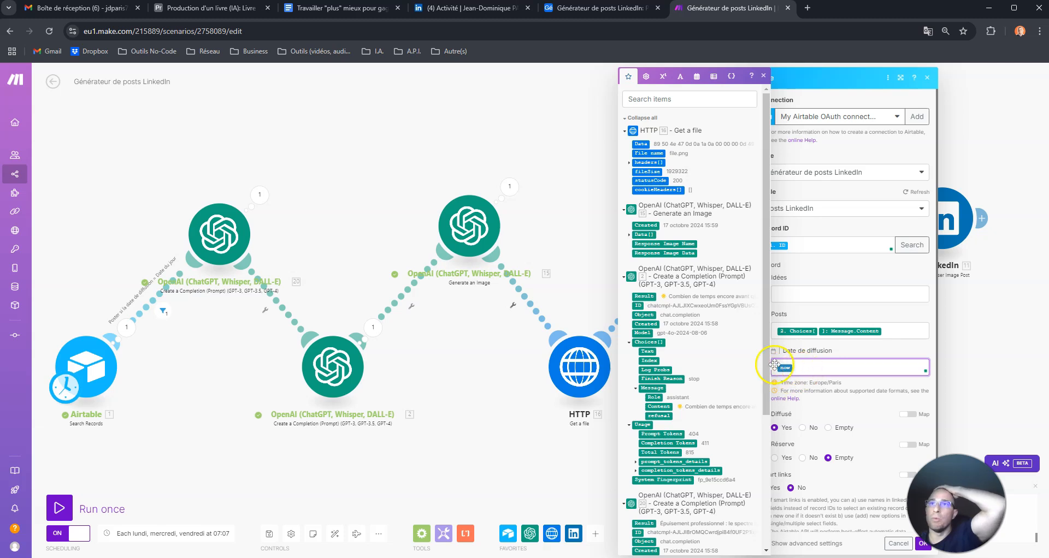
{"action": "left_click", "coordinate": [600, 8]}
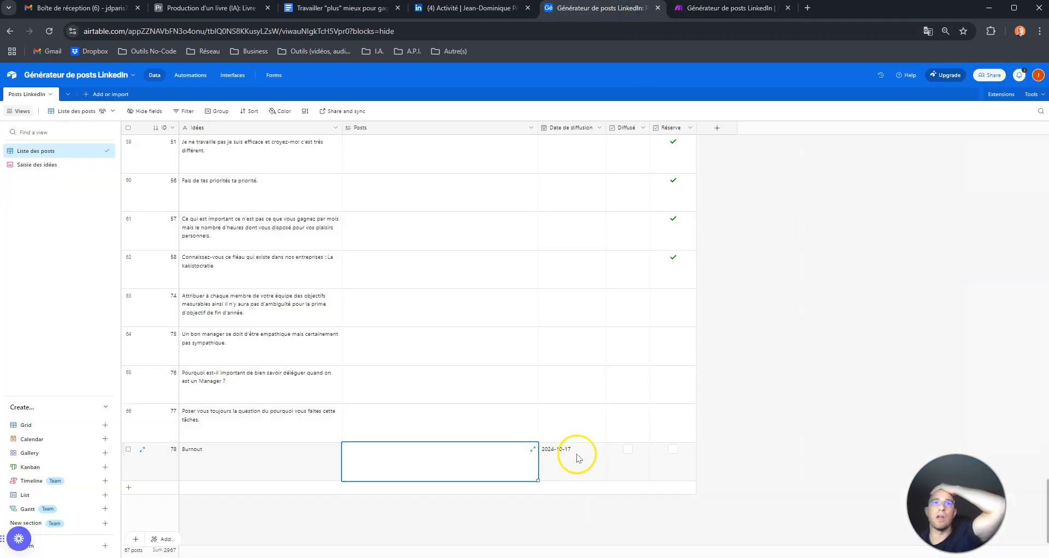
{"action": "left_click", "coordinate": [721, 8]}
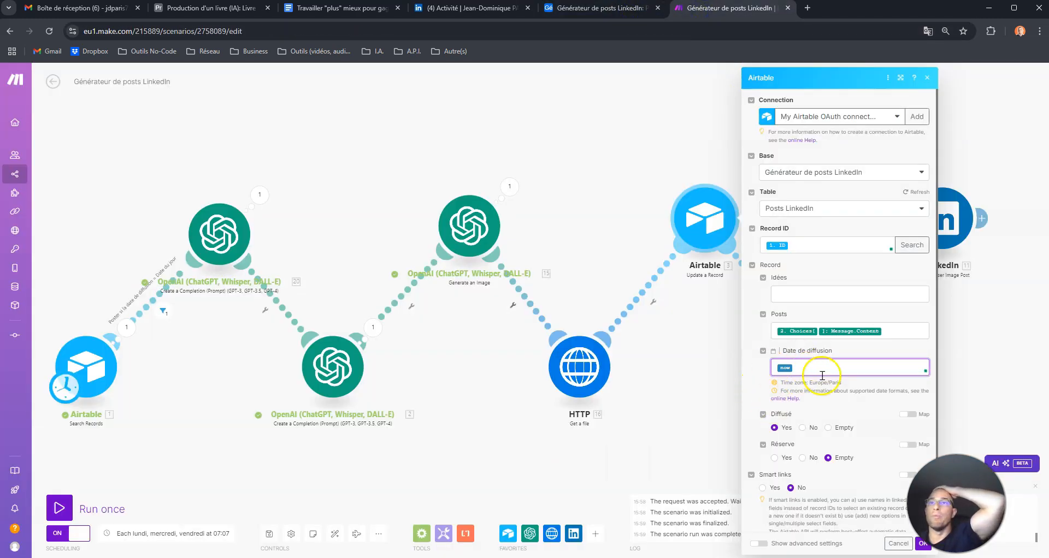
{"action": "left_click", "coordinate": [683, 427]}
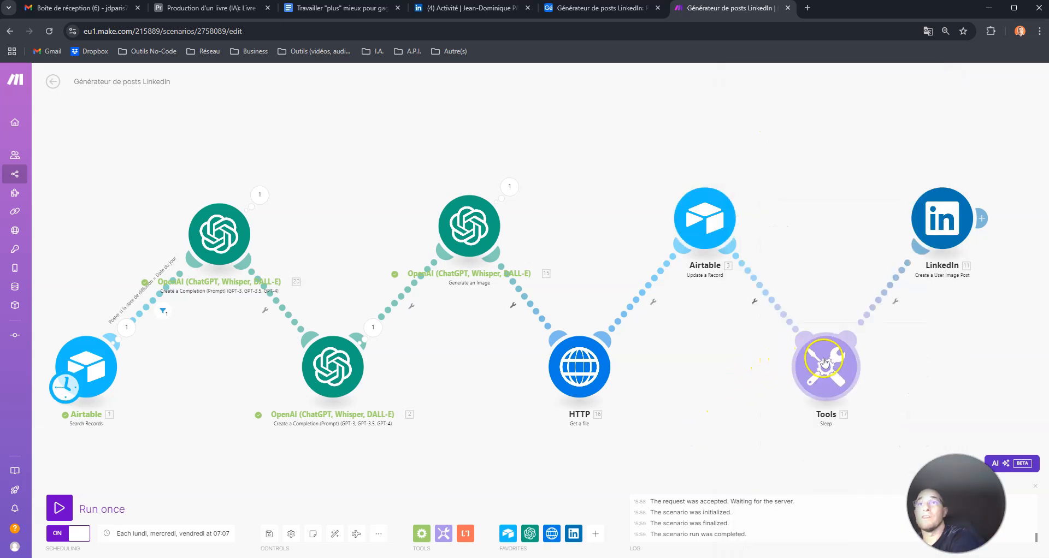
Unlink the Airtable Update a Record module from the Sleep module and run the scenario once
{"action": "left_click", "coordinate": [770, 301]}
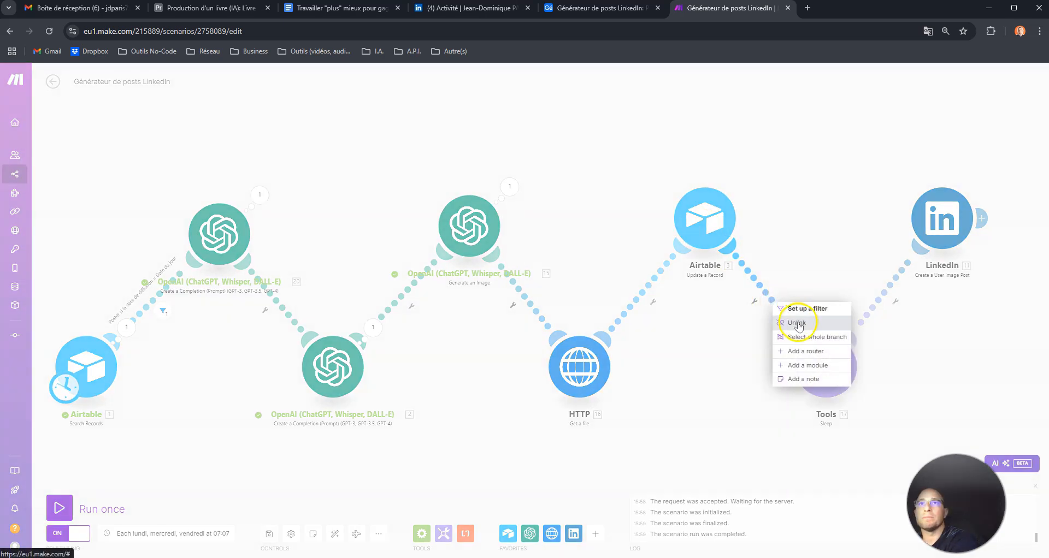
{"action": "left_click", "coordinate": [797, 323]}
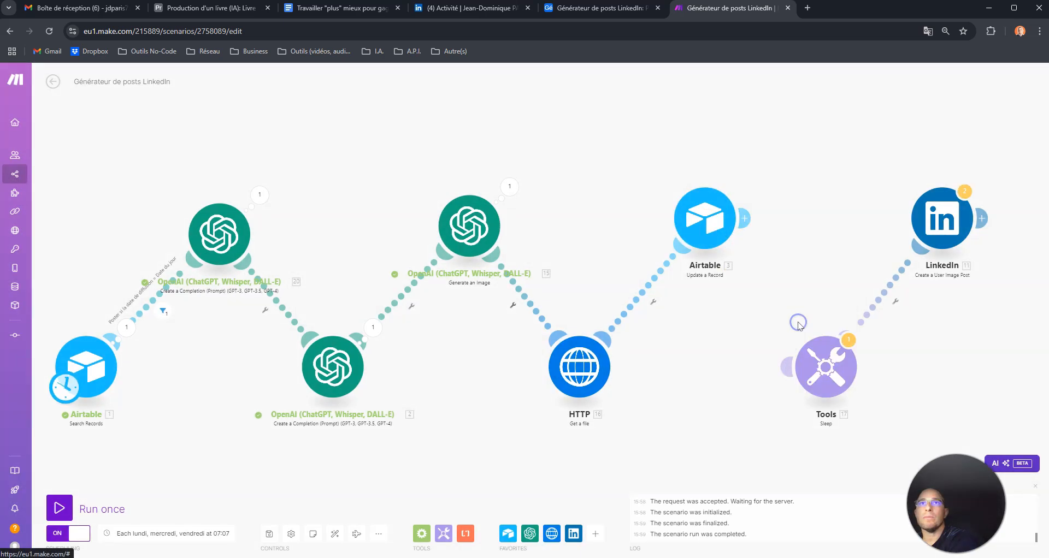
{"action": "left_click", "coordinate": [60, 508]}
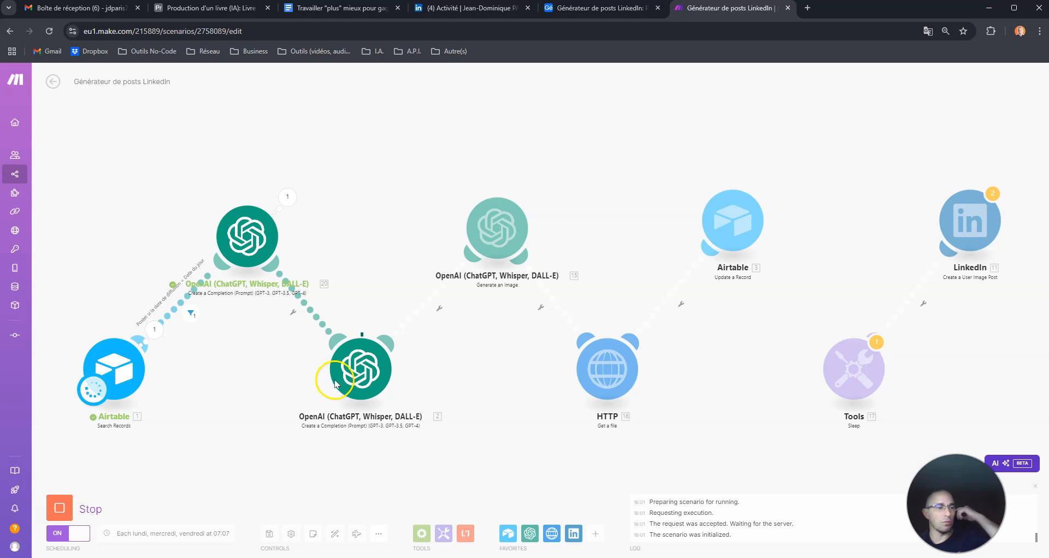
{"action": "left_click", "coordinate": [561, 15]}
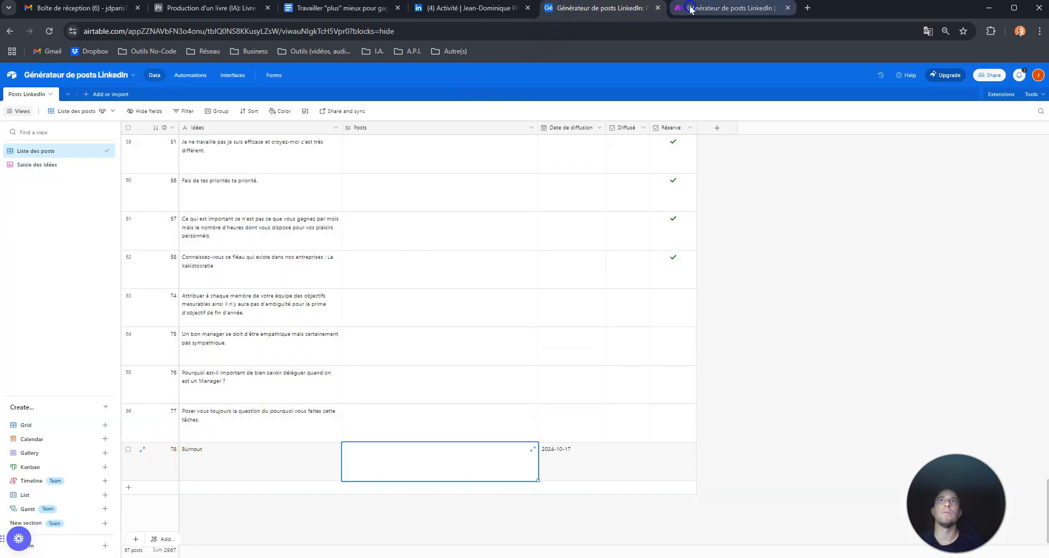
{"action": "left_click", "coordinate": [727, 9]}
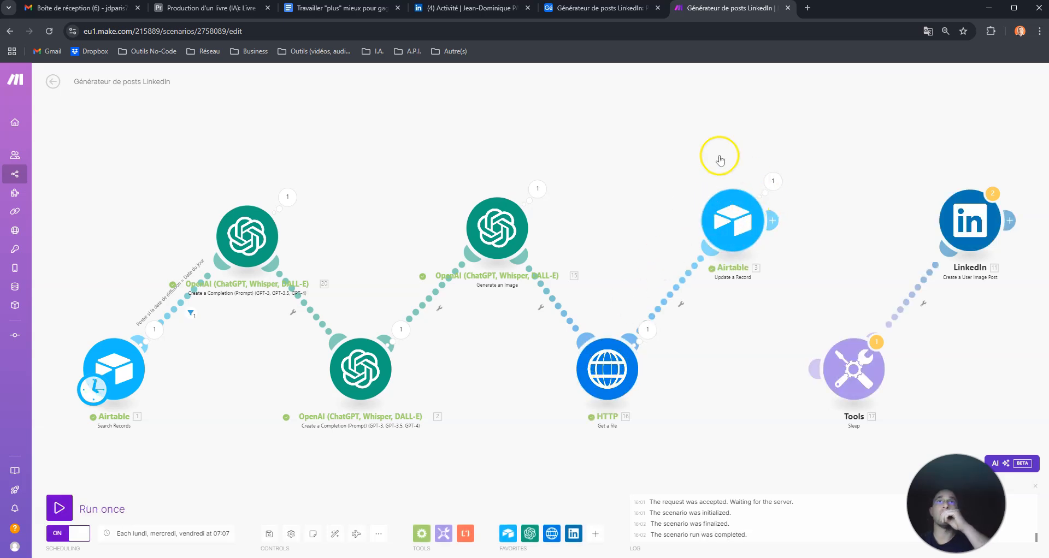
Check the Posts, Date de diffusion and Diffusé fields of the Burnout row in Airtable after the run
{"action": "left_click", "coordinate": [563, 11]}
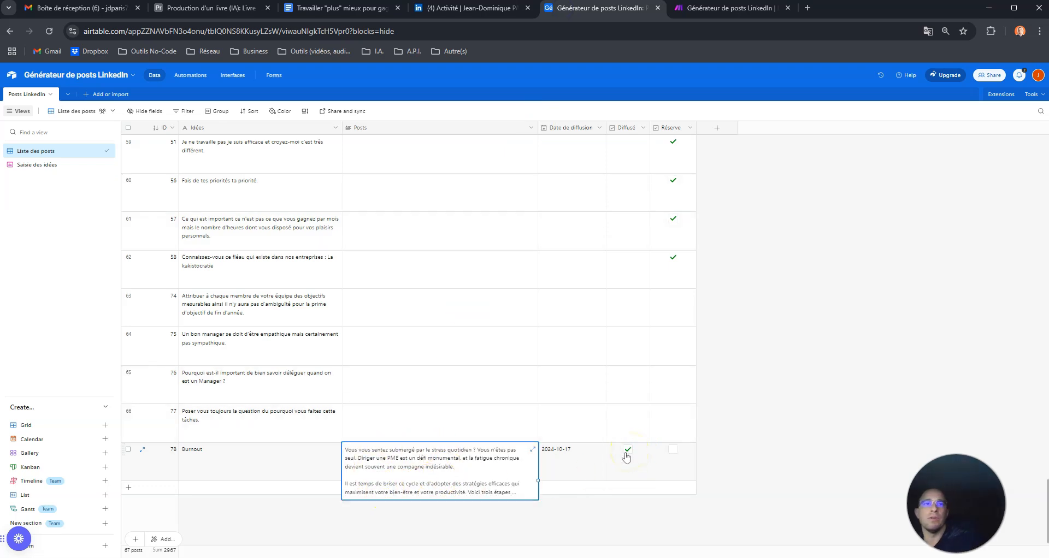
{"action": "left_click", "coordinate": [727, 434]}
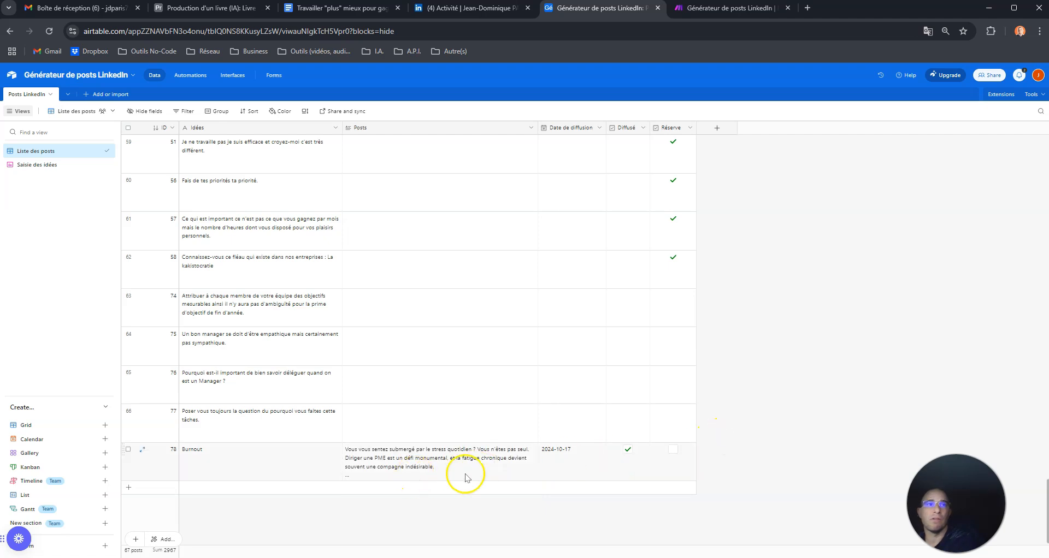
{"action": "left_click", "coordinate": [729, 8]}
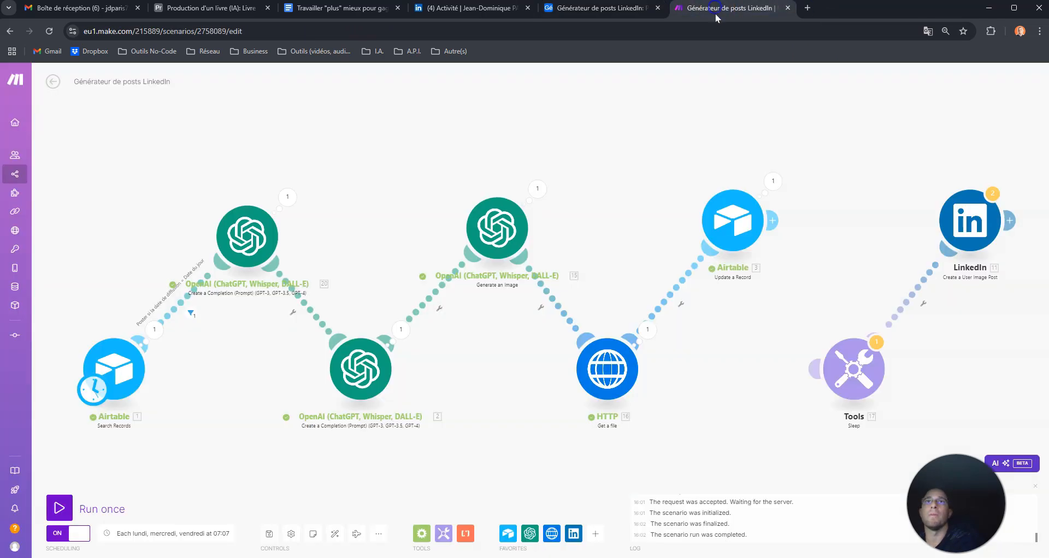
Reconnect the Airtable Update a Record module to the Sleep module and check the Sleep delay against the Airtable list
{"action": "left_click_drag", "start_coordinate": [775, 221], "coordinate": [841, 365]}
{"action": "left_click", "coordinate": [853, 368]}
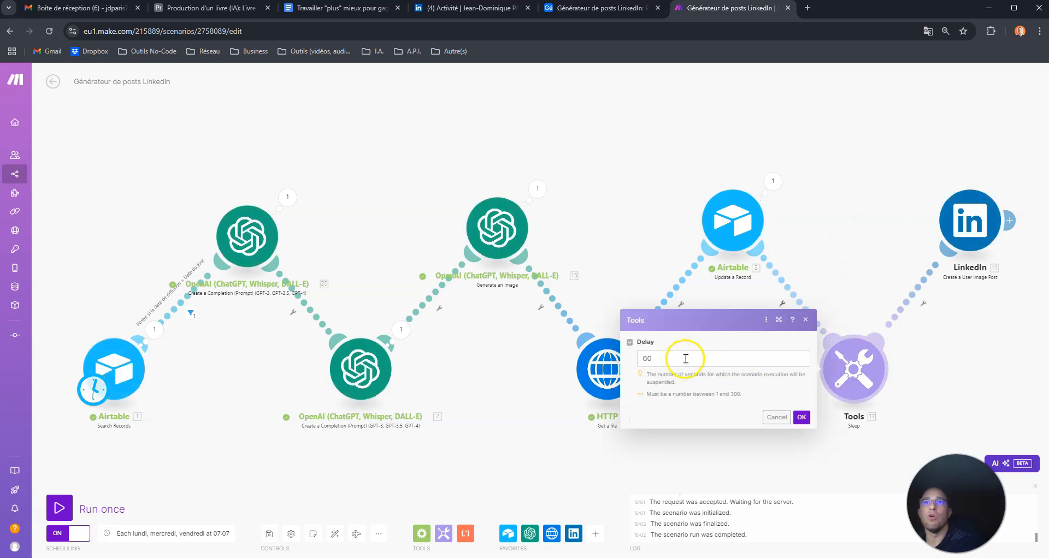
{"action": "left_click", "coordinate": [565, 8]}
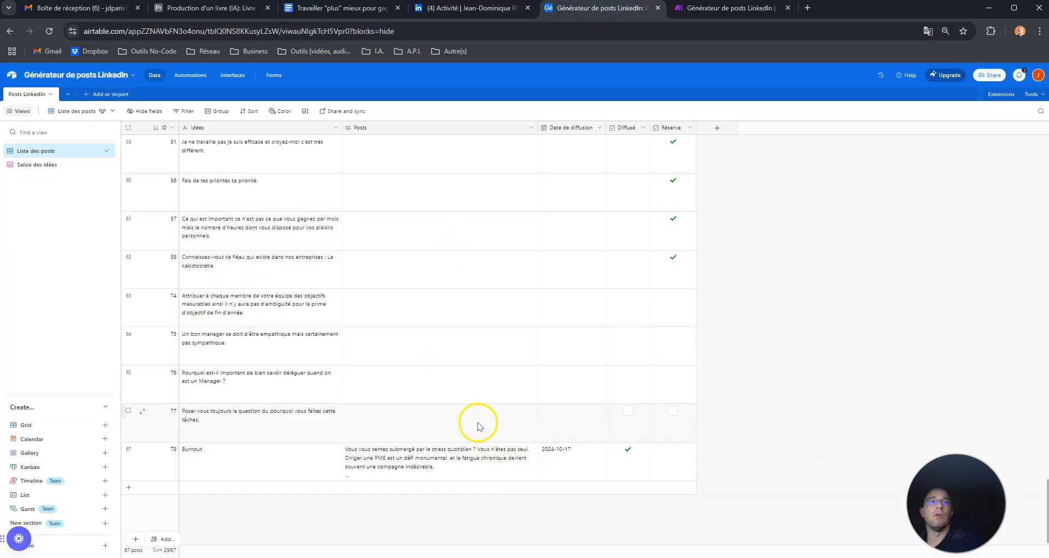
{"action": "left_click", "coordinate": [705, 8]}
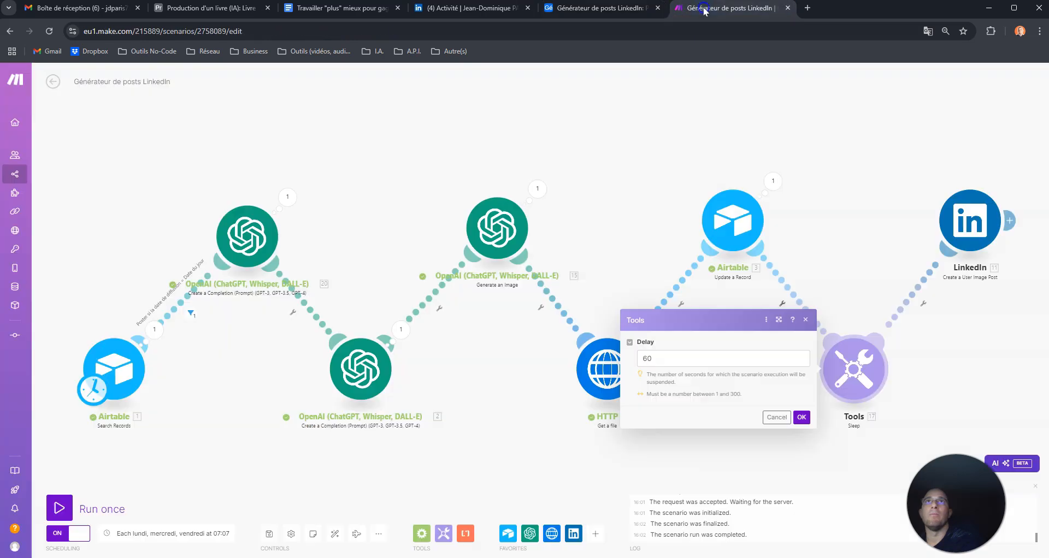
{"action": "left_click", "coordinate": [818, 245]}
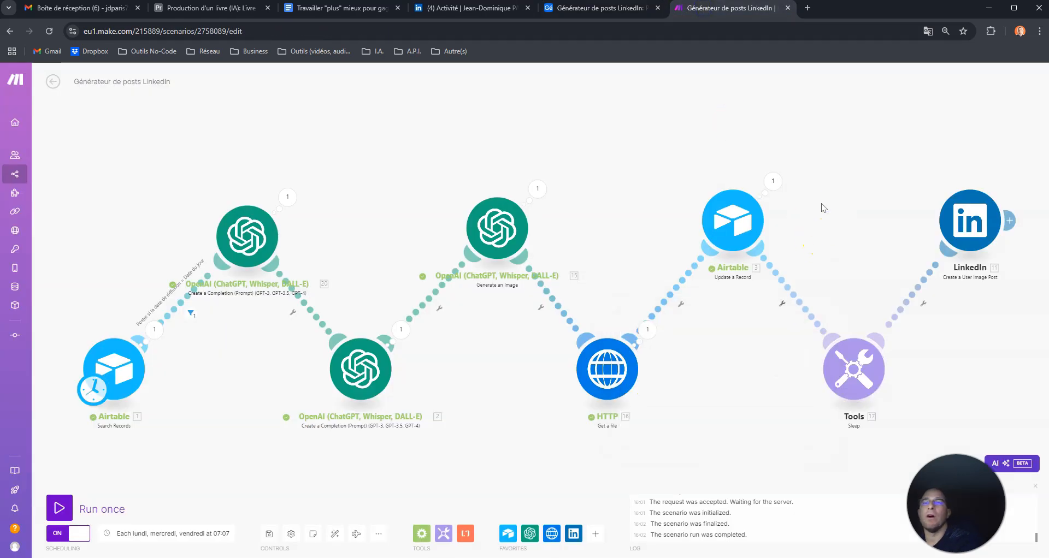
Look at the Airtable posts list again and reopen the Sleep module's delay settings in Make
{"action": "left_click", "coordinate": [835, 353]}
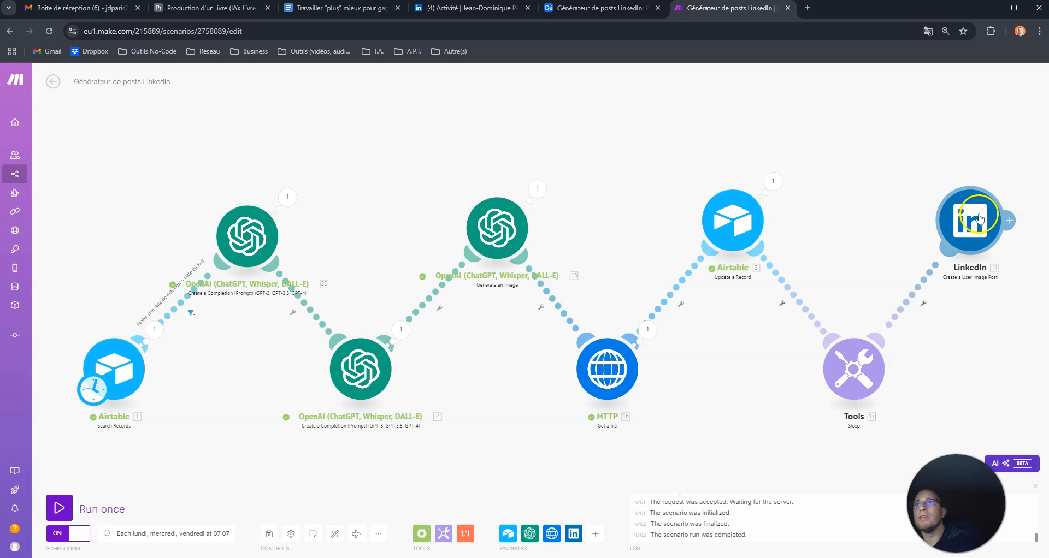
{"action": "left_click", "coordinate": [598, 8]}
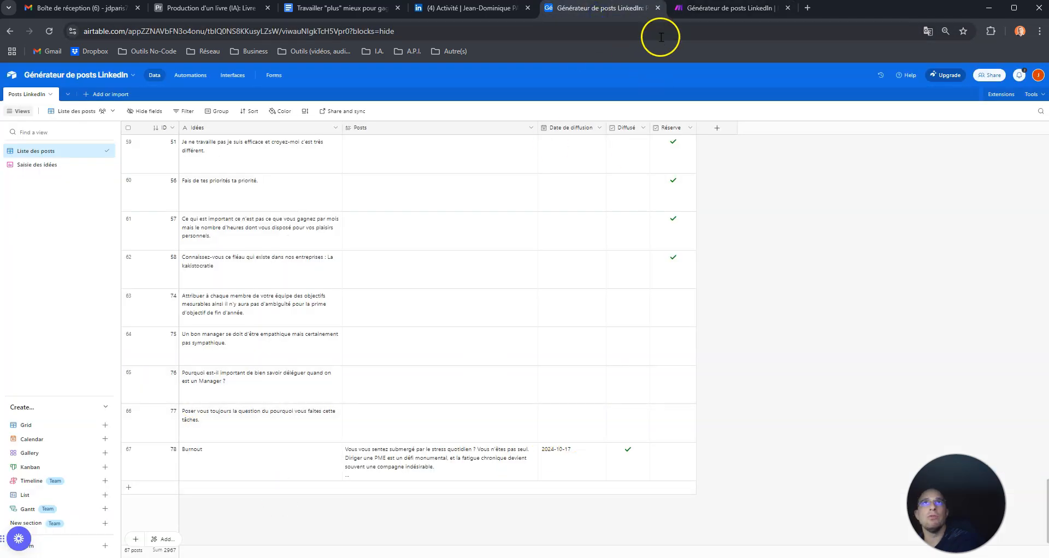
{"action": "left_click", "coordinate": [726, 7]}
{"action": "left_click", "coordinate": [862, 377]}
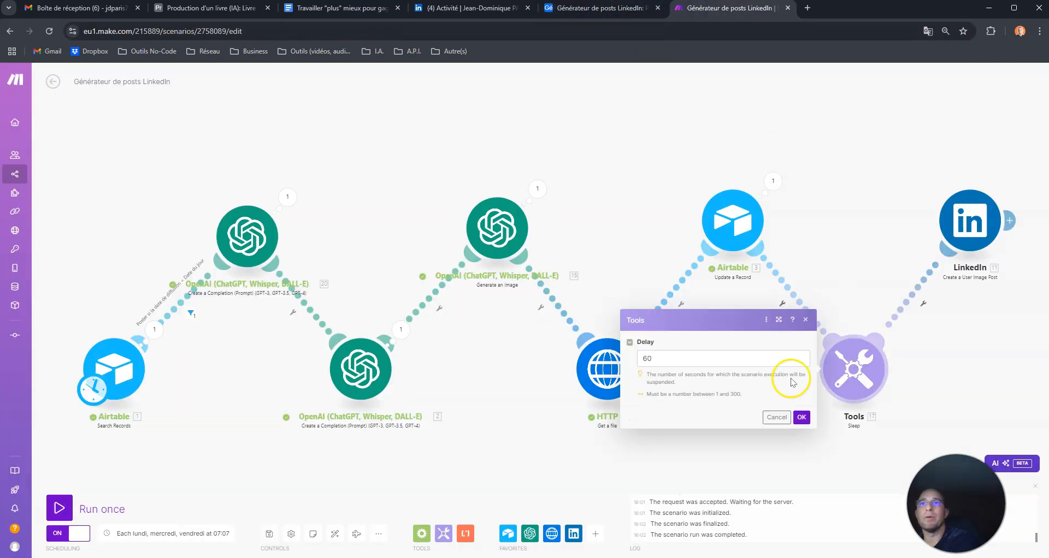
Add a separate Tools Sleep module to an empty area of the scenario by searching for "Sleep"
{"action": "right_click", "coordinate": [793, 119]}
{"action": "left_click", "coordinate": [825, 127]}
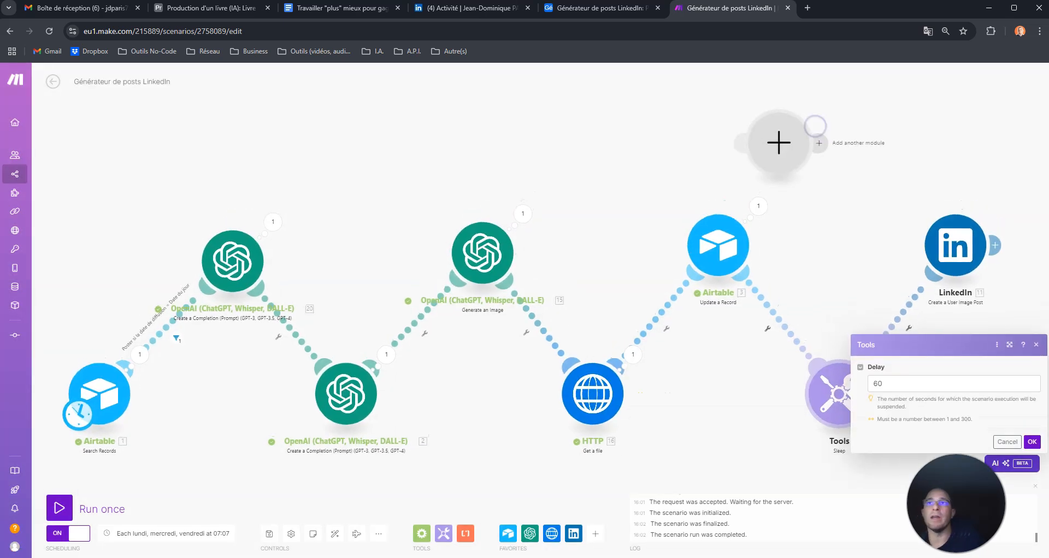
{"action": "left_click", "coordinate": [782, 153]}
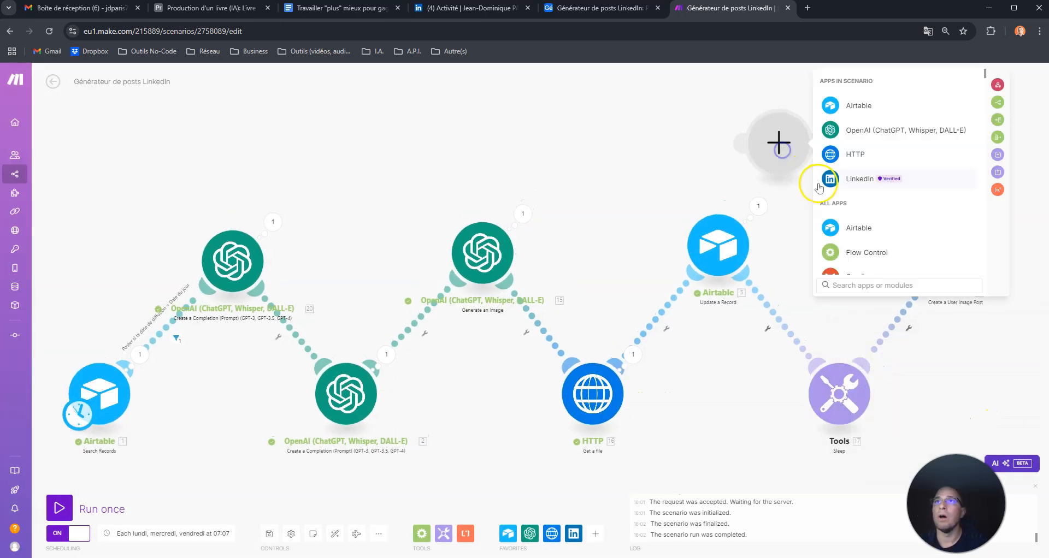
{"action": "left_click", "coordinate": [849, 283]}
{"action": "type", "text": "Sleep"}
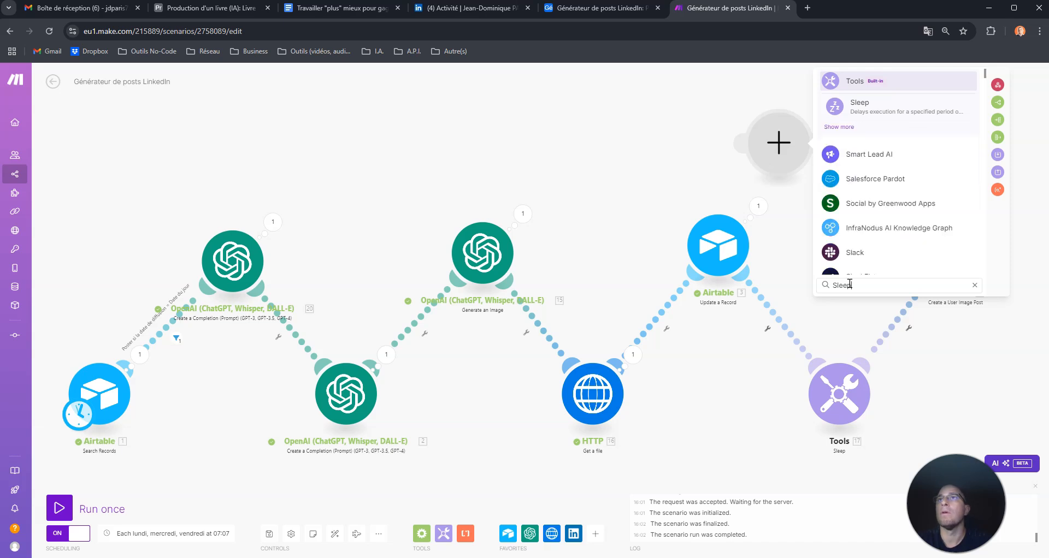
{"action": "left_click", "coordinate": [862, 106]}
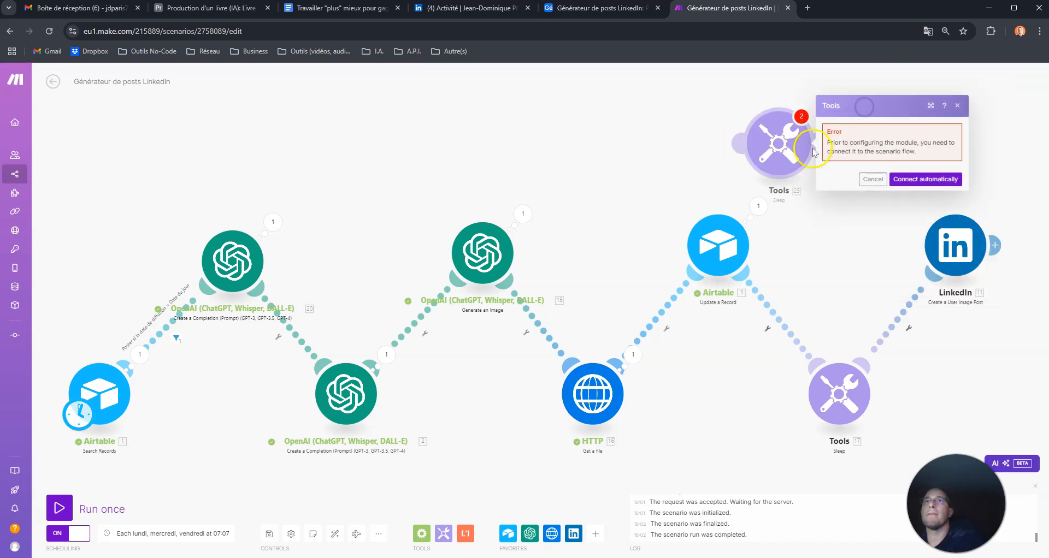
Decline the automatic connection of the extra Sleep module and delete that module
{"action": "left_click", "coordinate": [865, 180]}
{"action": "right_click", "coordinate": [775, 142]}
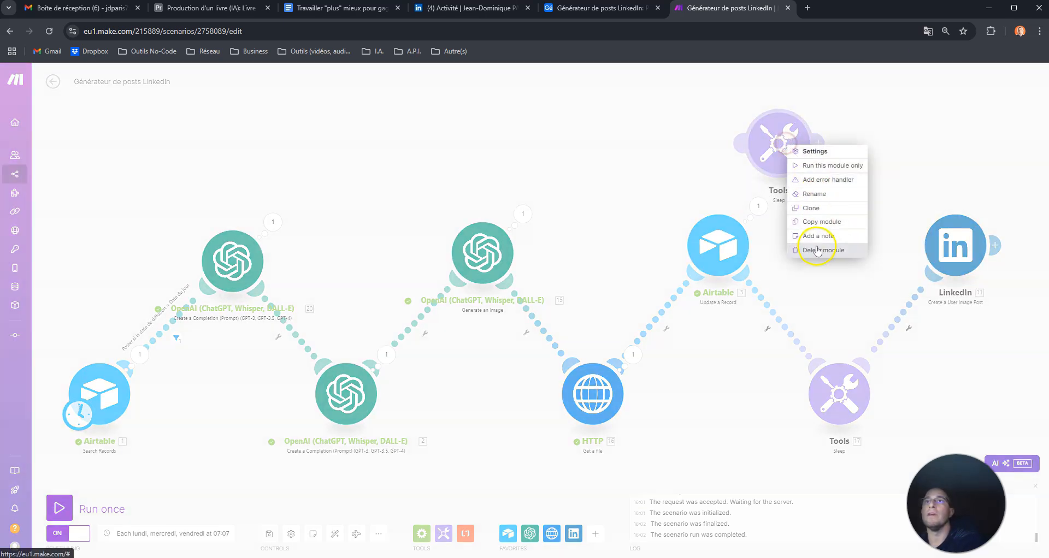
{"action": "left_click", "coordinate": [822, 243]}
Inspect the Delay field of the connected Sleep module and close its settings without changes
{"action": "left_click", "coordinate": [841, 399]}
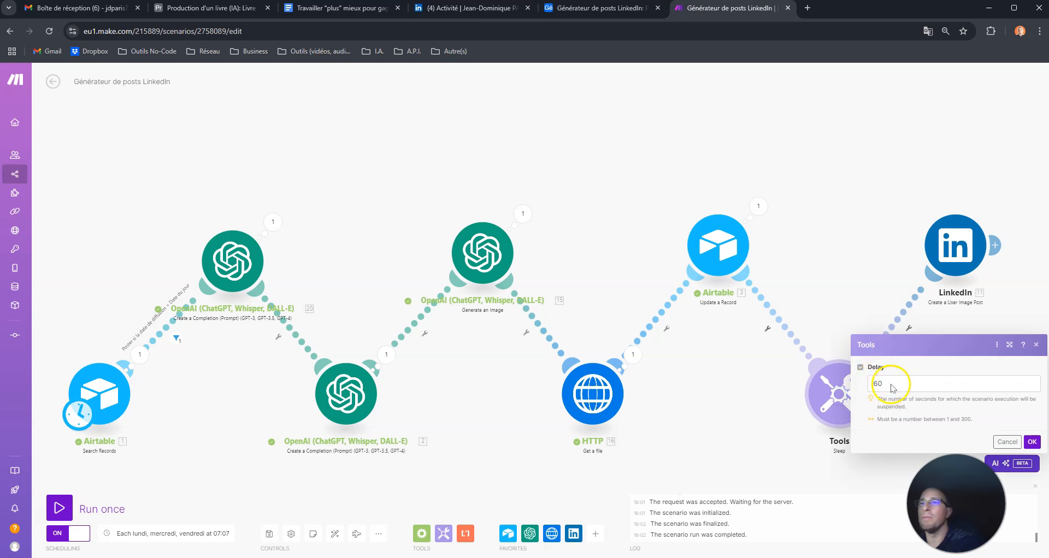
{"action": "left_click", "coordinate": [912, 384]}
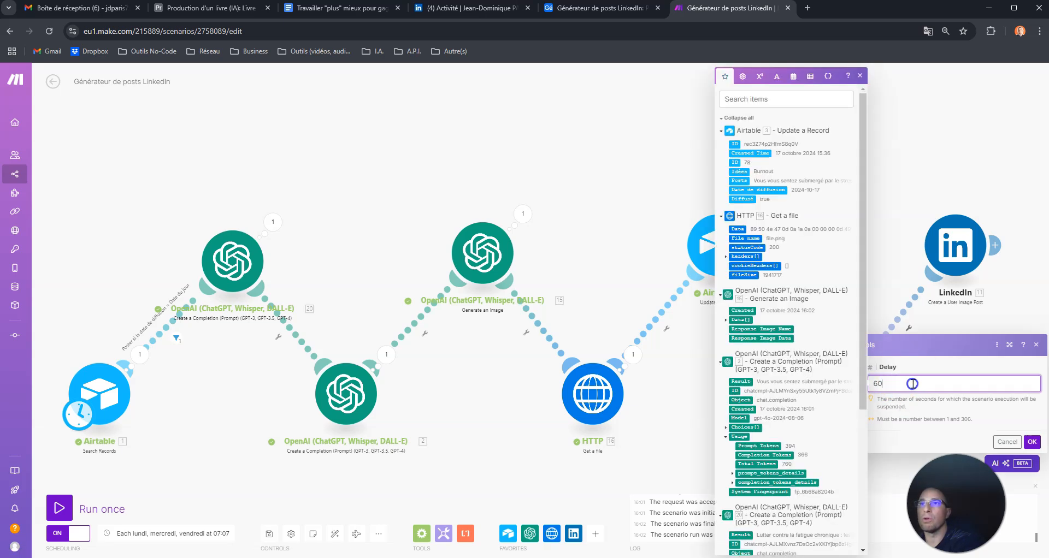
{"action": "left_click", "coordinate": [890, 198]}
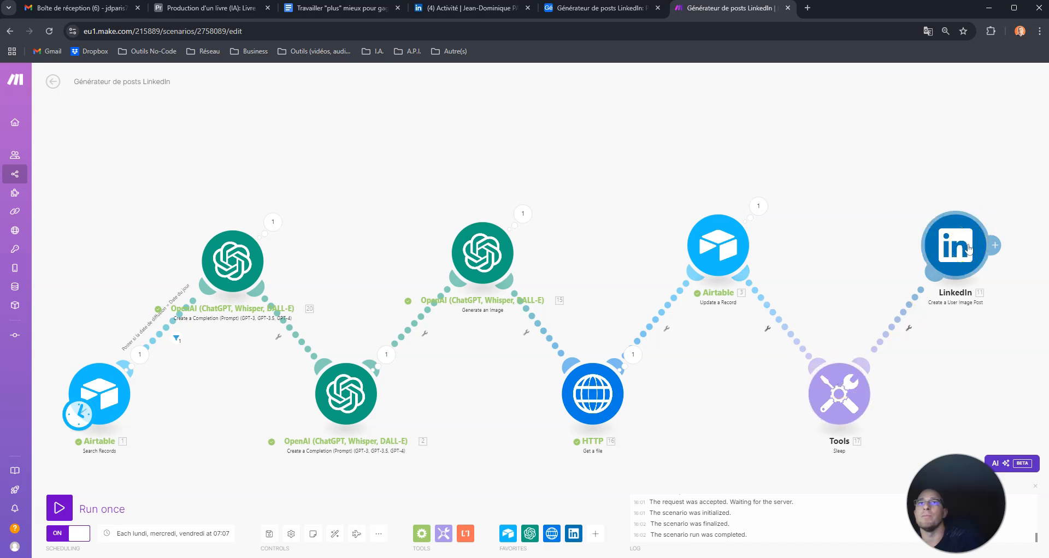
Review the Airtable posts list and the file, title and content mappings of the LinkedIn Create a User Image Post module
{"action": "left_click", "coordinate": [633, 10]}
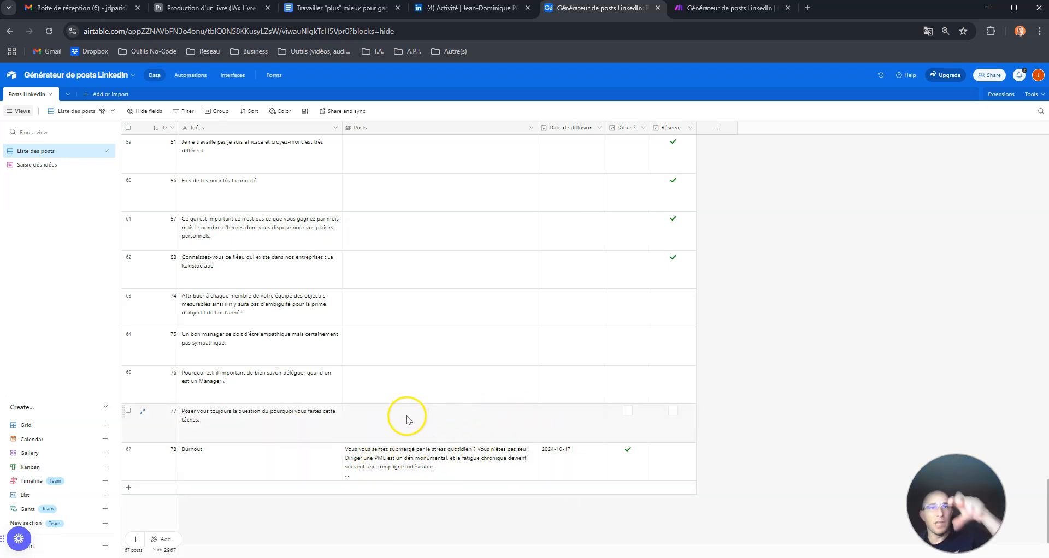
{"action": "left_click", "coordinate": [703, 10]}
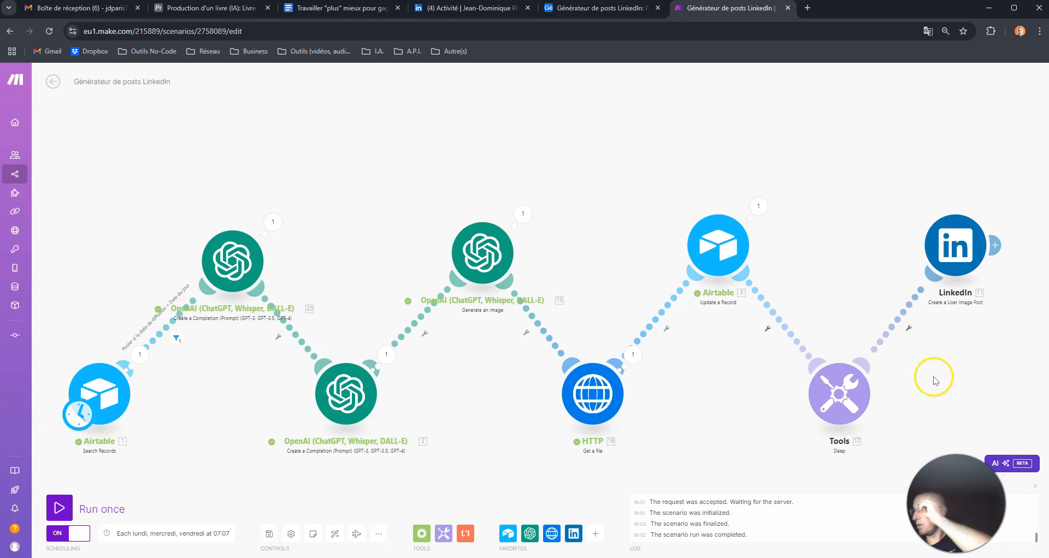
{"action": "left_click", "coordinate": [951, 235]}
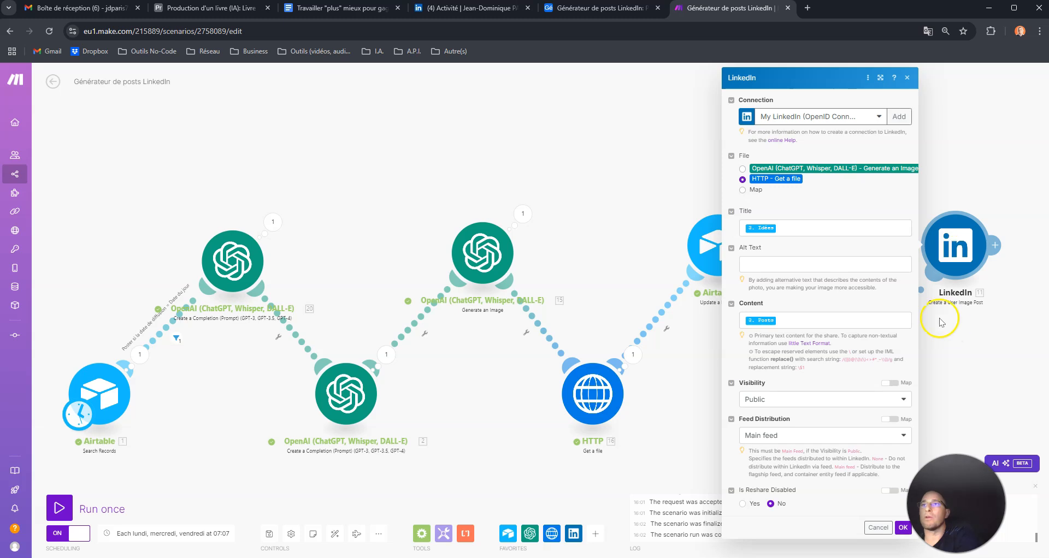
{"action": "left_click", "coordinate": [958, 311]}
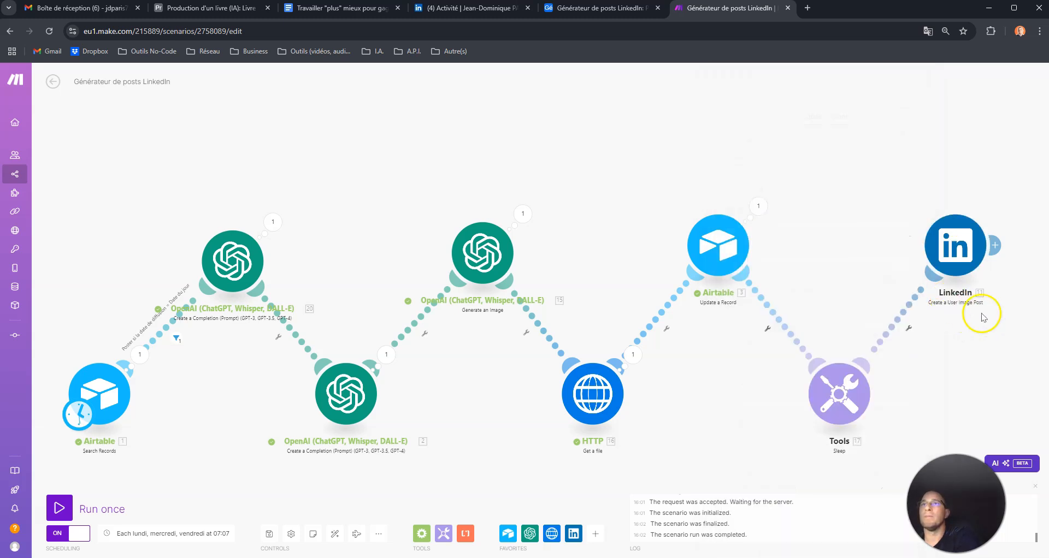
Add a separate empty module to the scenario canvas and search for "Linkedin" to show the LinkedIn app's available post actions
{"action": "right_click", "coordinate": [767, 129]}
{"action": "left_click", "coordinate": [793, 140]}
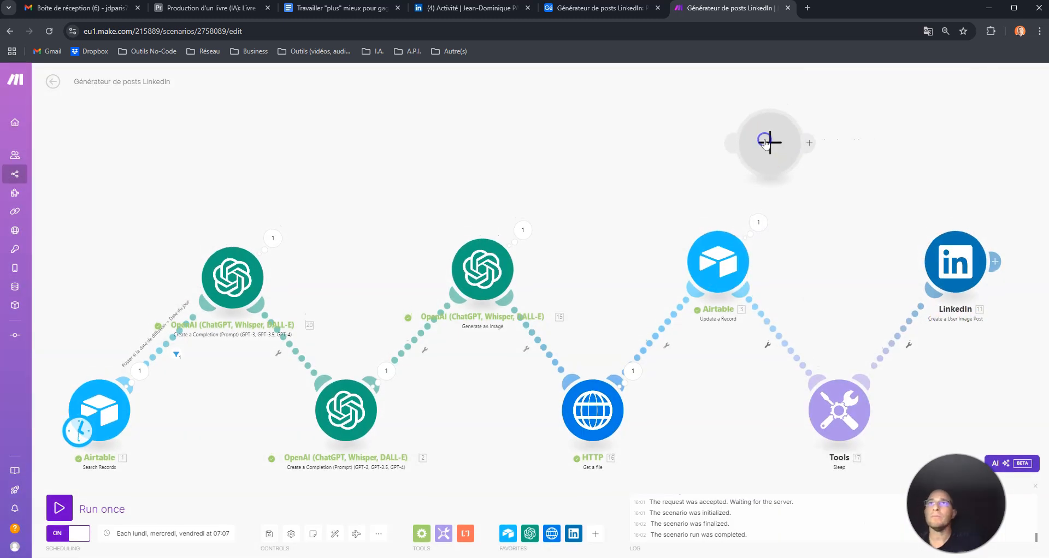
{"action": "left_click", "coordinate": [766, 142]}
{"action": "type", "text": "Linkedin"}
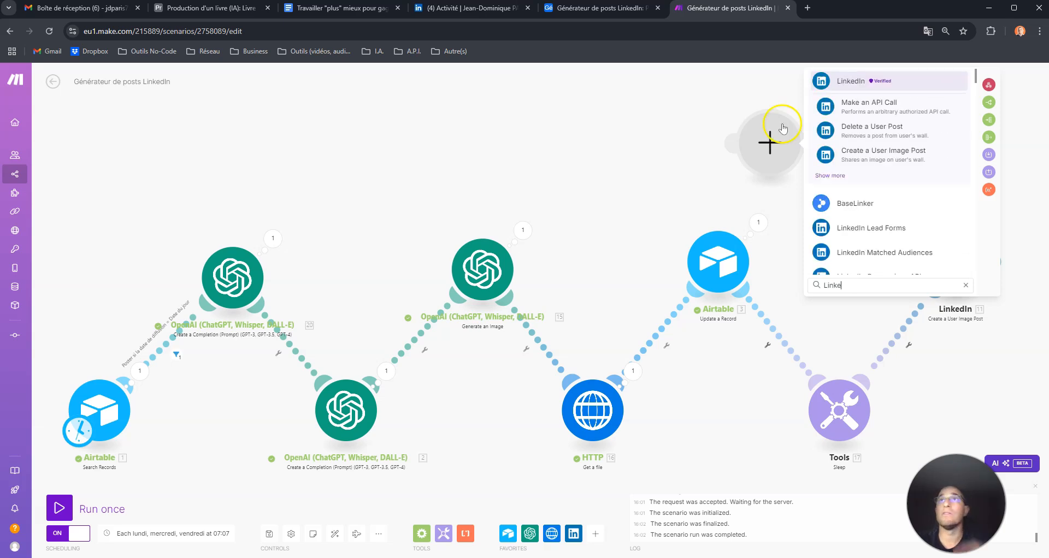
{"action": "left_click", "coordinate": [830, 80]}
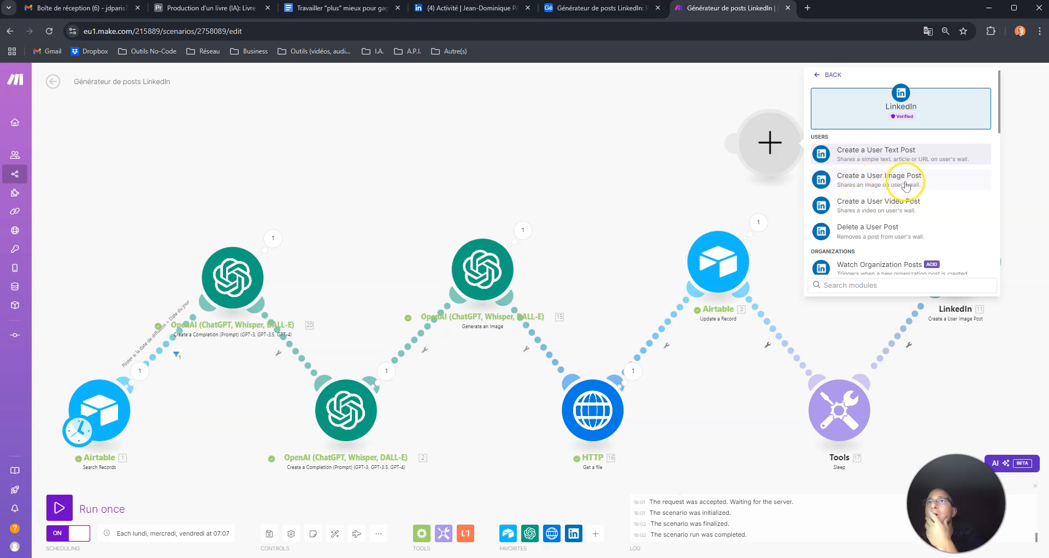
Close the LinkedIn action list and delete the extra empty module
{"action": "left_click", "coordinate": [698, 113]}
{"action": "right_click", "coordinate": [765, 132]}
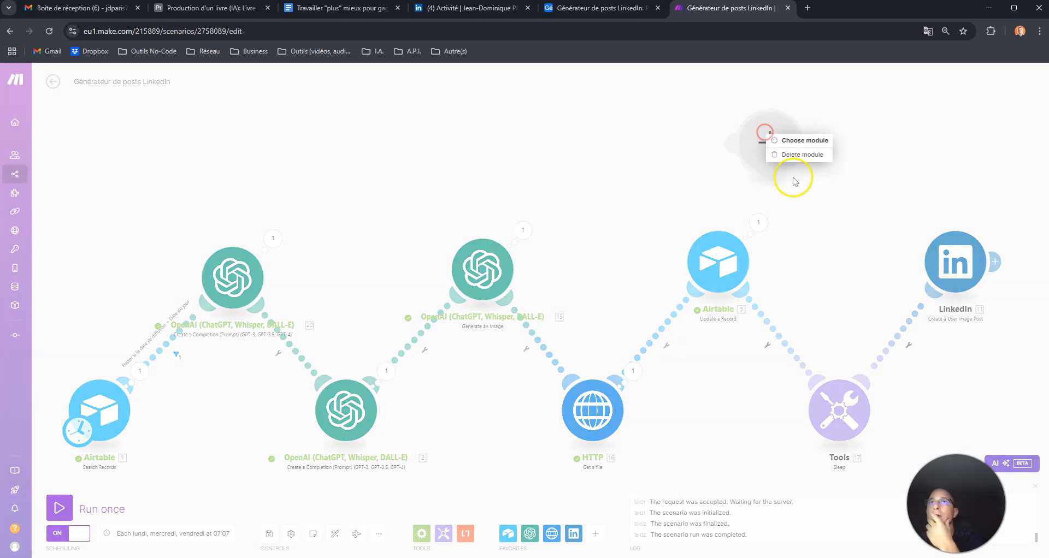
{"action": "left_click", "coordinate": [809, 159]}
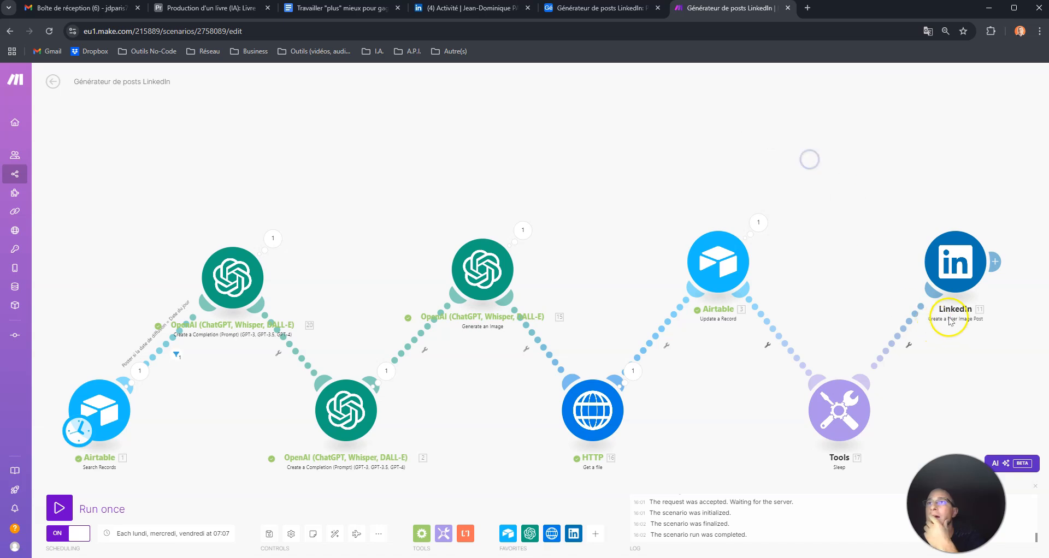
Examine the LinkedIn Create a User Image Post settings and compare the Content mapping with the Posts column in Airtable
{"action": "left_click", "coordinate": [961, 276]}
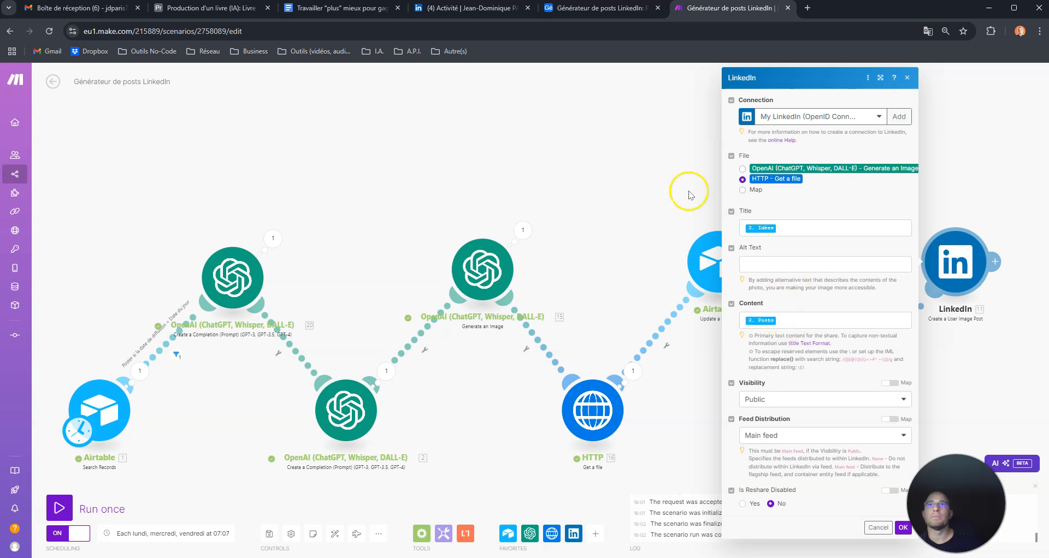
{"action": "left_click", "coordinate": [625, 8]}
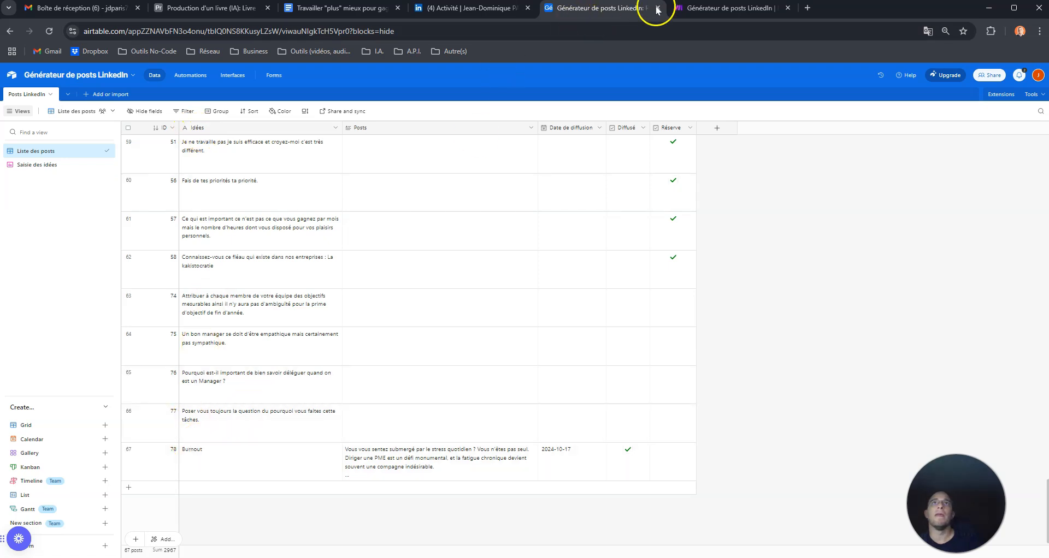
{"action": "left_click", "coordinate": [696, 9]}
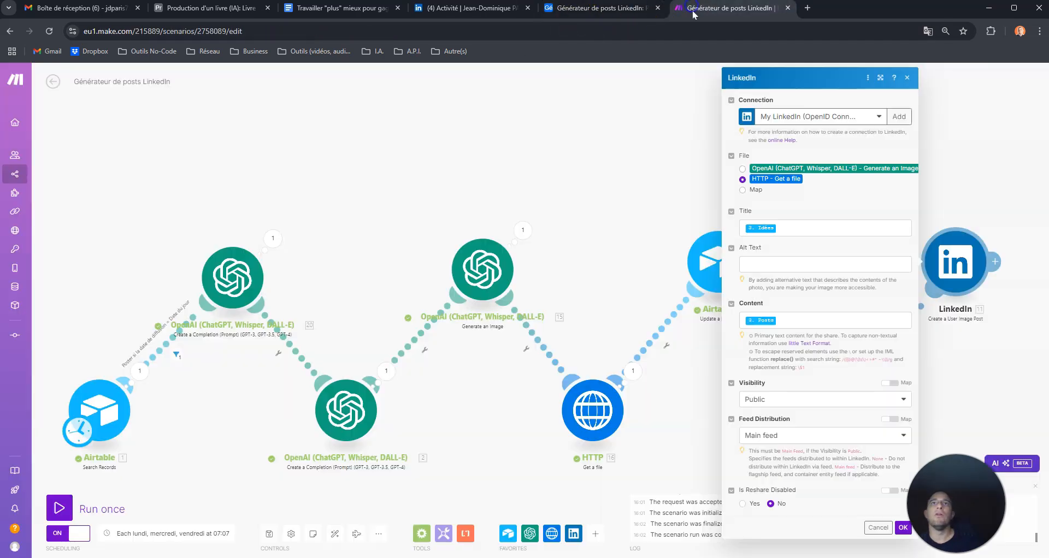
{"action": "left_click", "coordinate": [770, 320]}
{"action": "left_click", "coordinate": [589, 11]}
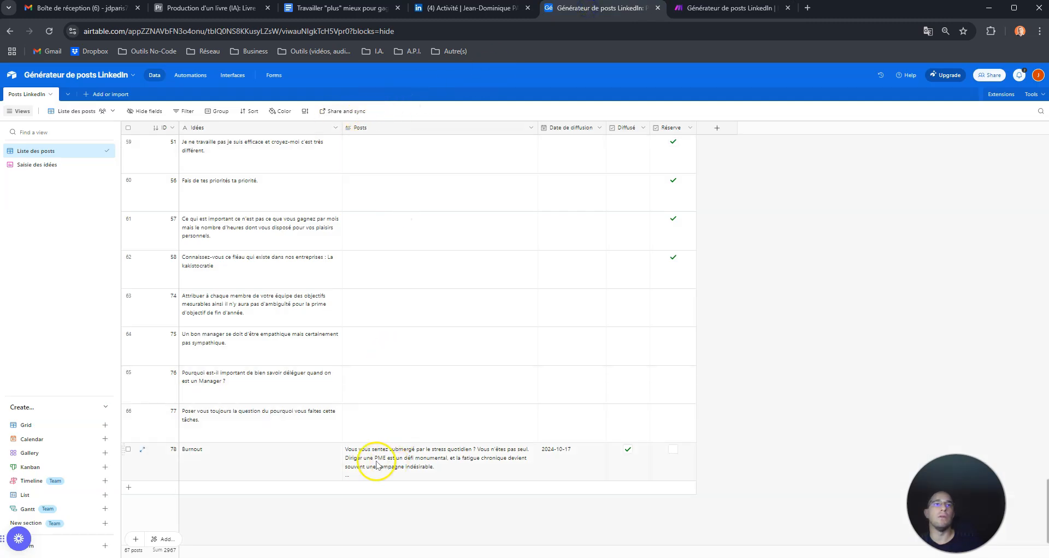
{"action": "left_click", "coordinate": [709, 10]}
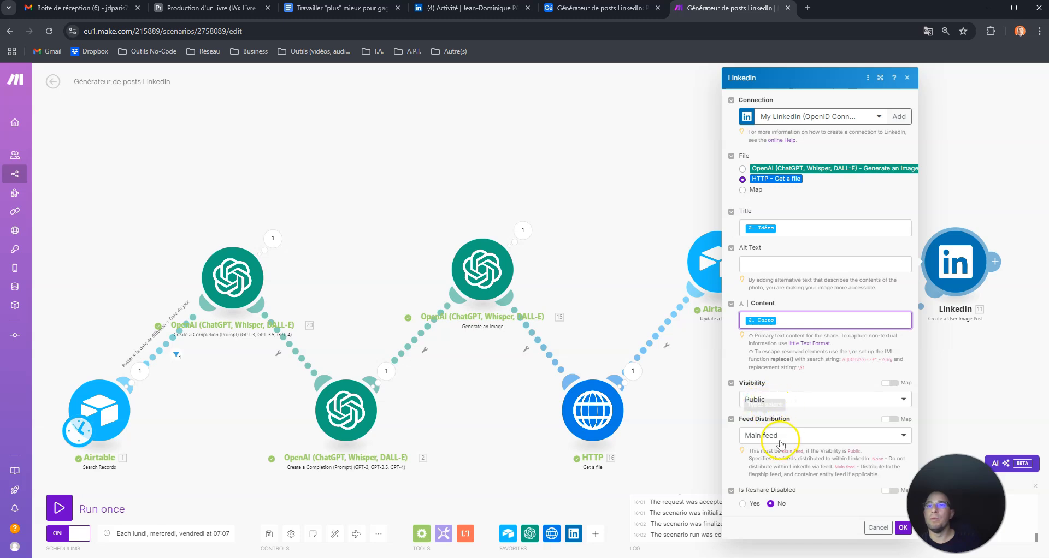
Check the Visibility and Feed Distribution options of the LinkedIn module, keep Visibility at Public, and accept the settings
{"action": "left_click", "coordinate": [782, 401]}
{"action": "left_click", "coordinate": [781, 413]}
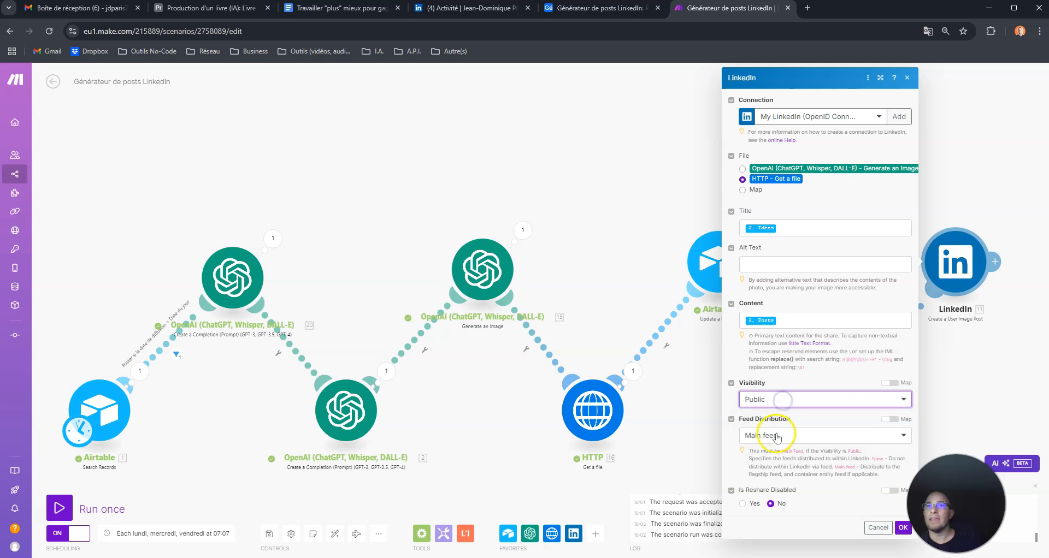
{"action": "left_click", "coordinate": [782, 435]}
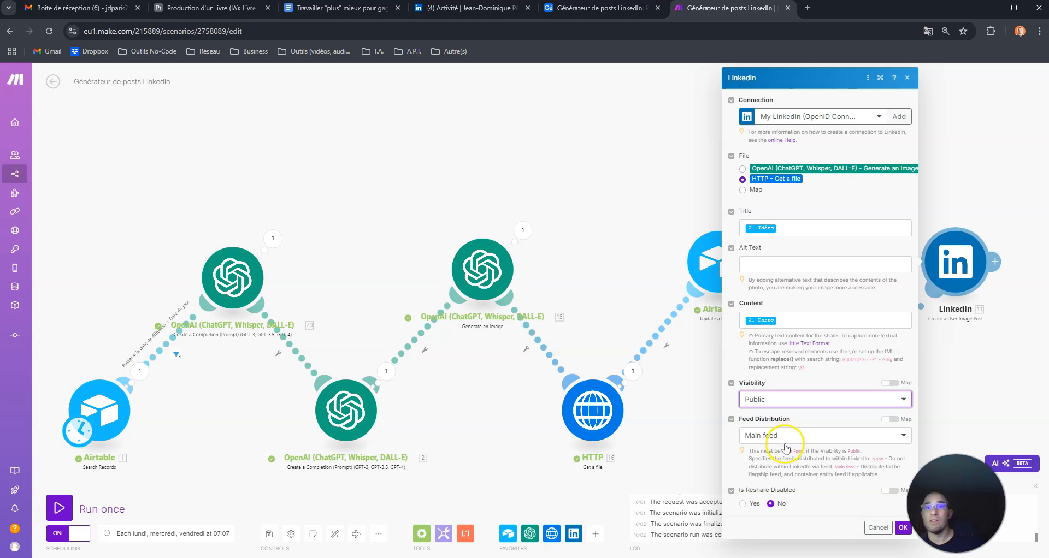
{"action": "left_click", "coordinate": [903, 528]}
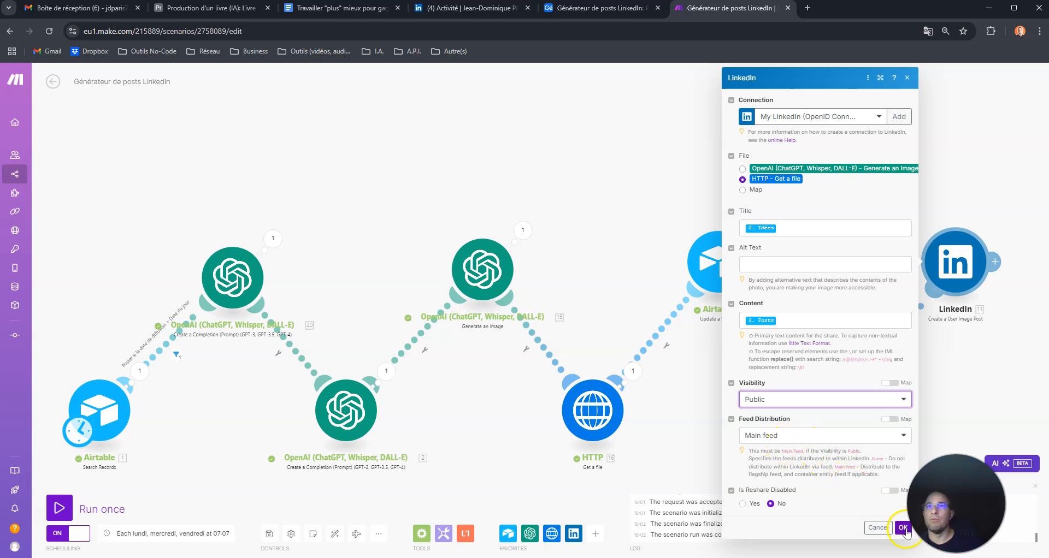
Reopen the LinkedIn module, compare its Title and Content mappings with the Airtable Idées and Posts columns, and accept the settings
{"action": "left_click", "coordinate": [955, 256]}
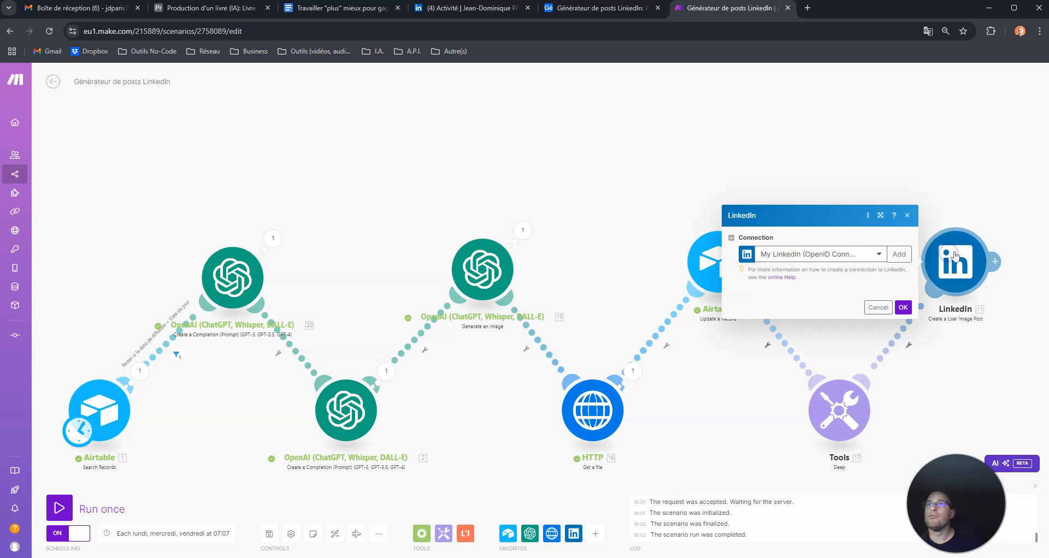
{"action": "left_click", "coordinate": [616, 37]}
{"action": "left_click", "coordinate": [588, 8]}
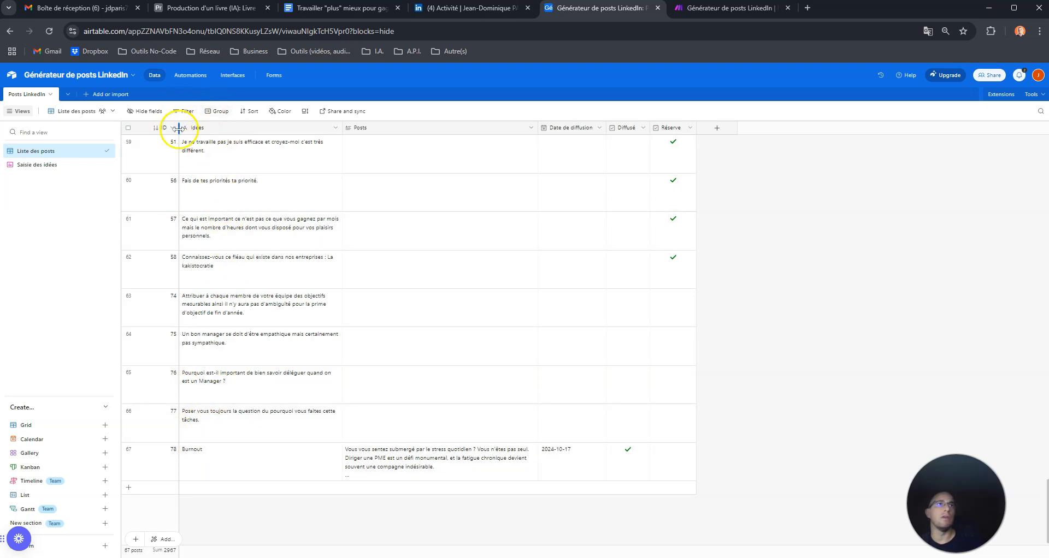
{"action": "left_click", "coordinate": [673, 10]}
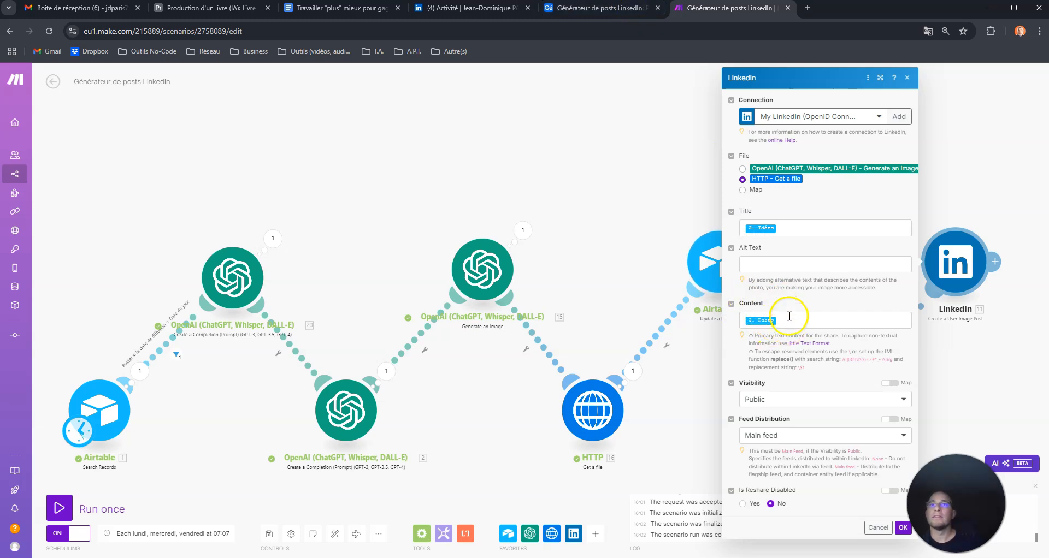
{"action": "left_click", "coordinate": [587, 10]}
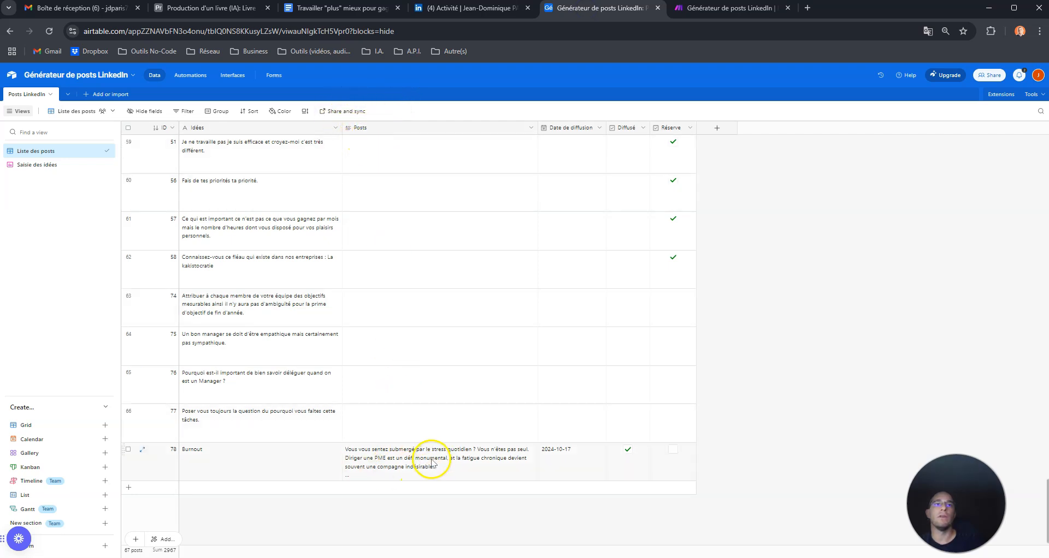
{"action": "left_click", "coordinate": [746, 10]}
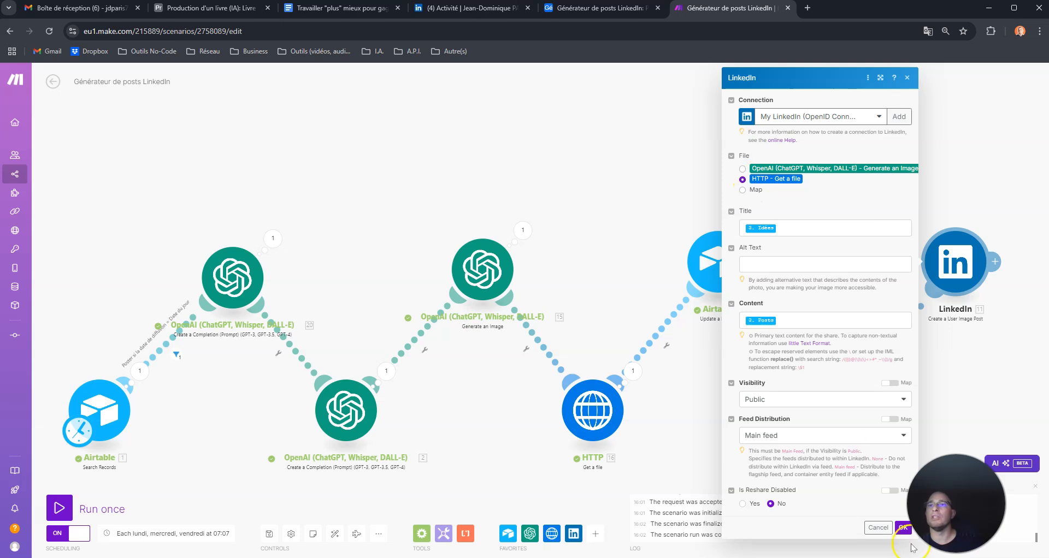
{"action": "left_click", "coordinate": [903, 528]}
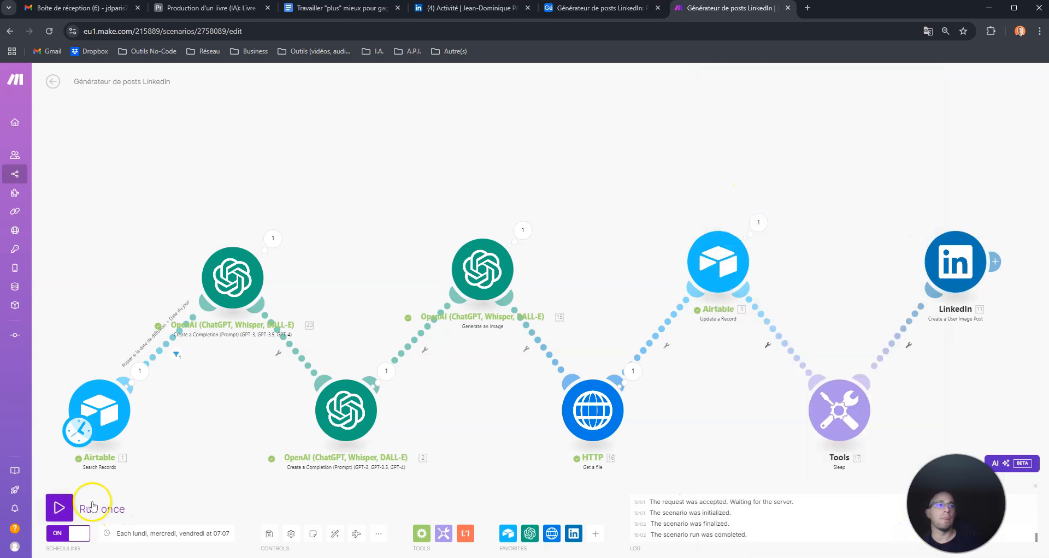
Run the scenario once, switch to LinkedIn, and open the account owner's profile from the home feed
{"action": "left_click", "coordinate": [61, 506]}
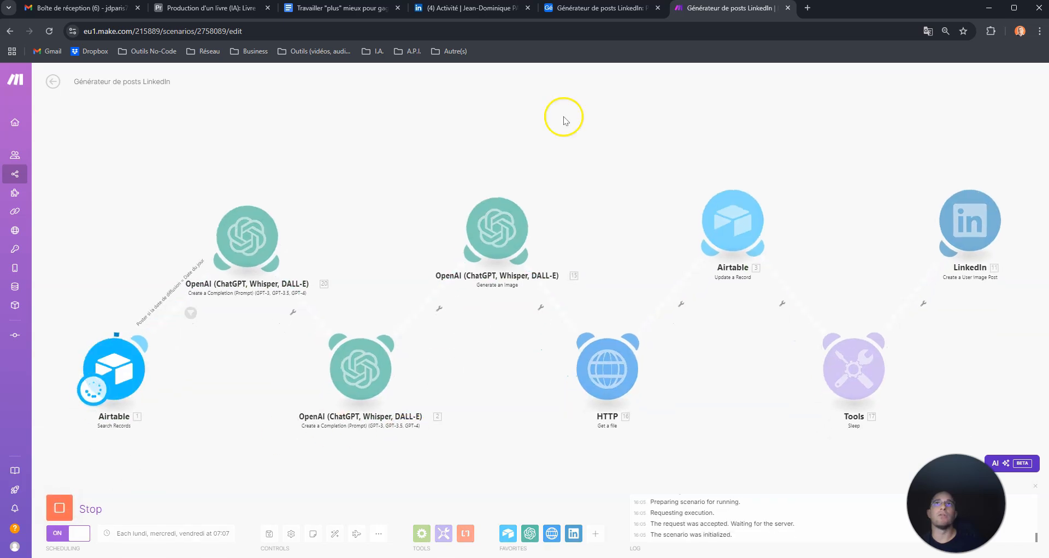
{"action": "left_click", "coordinate": [484, 8]}
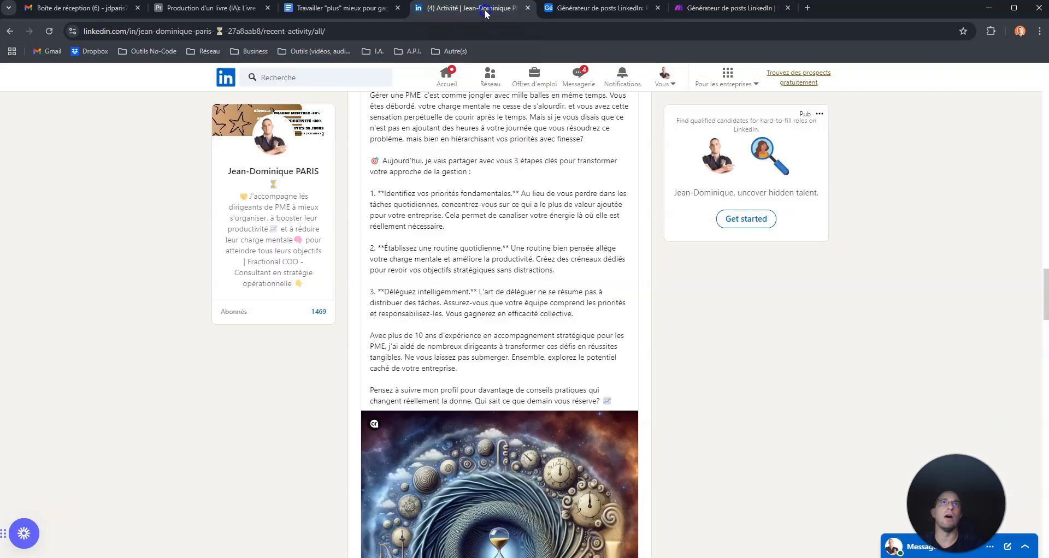
{"action": "left_click", "coordinate": [443, 85]}
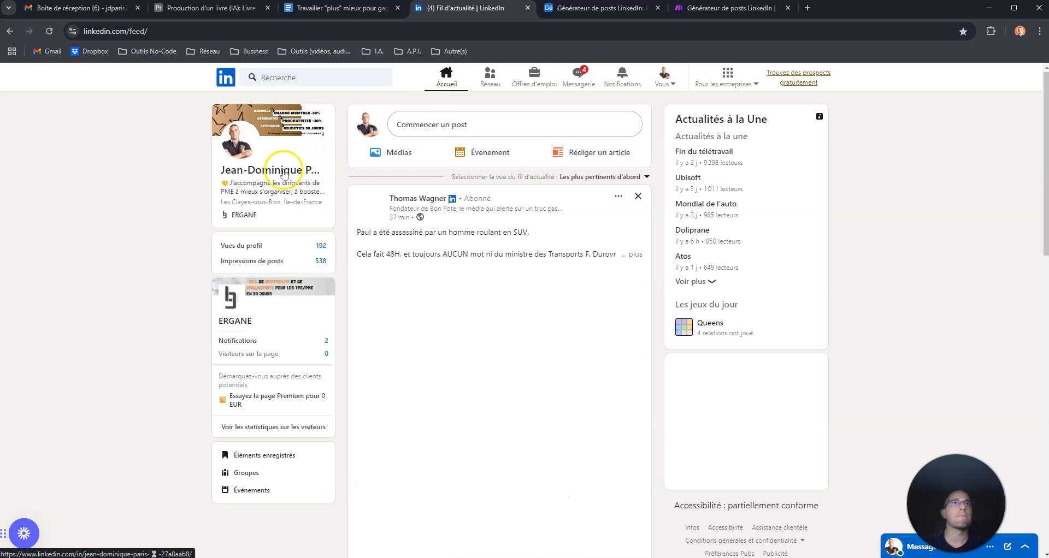
{"action": "left_click", "coordinate": [291, 171]}
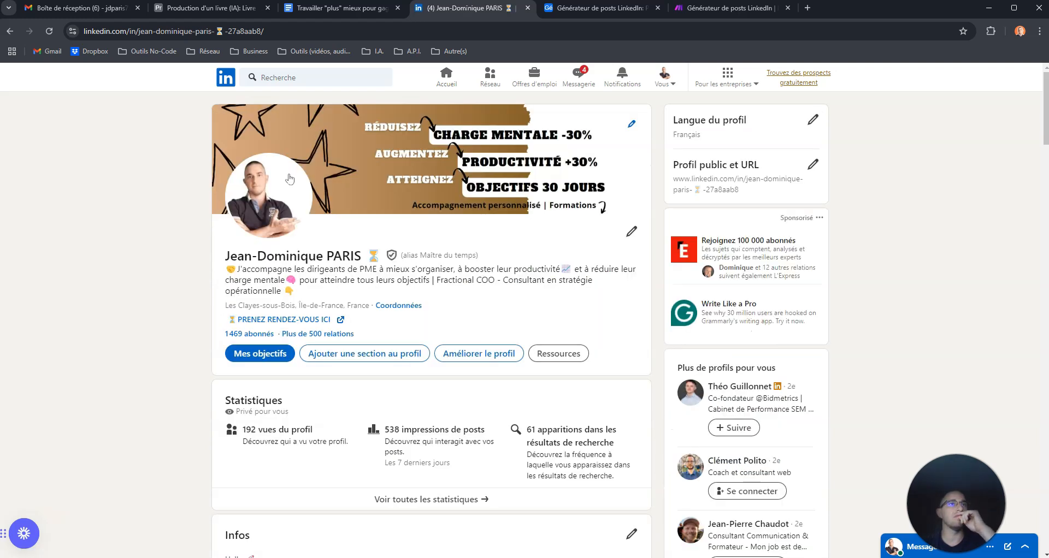
Monitor the scenario's execution through the Sleep and LinkedIn modules in Make, alternating with the LinkedIn profile page
{"action": "left_click", "coordinate": [709, 8]}
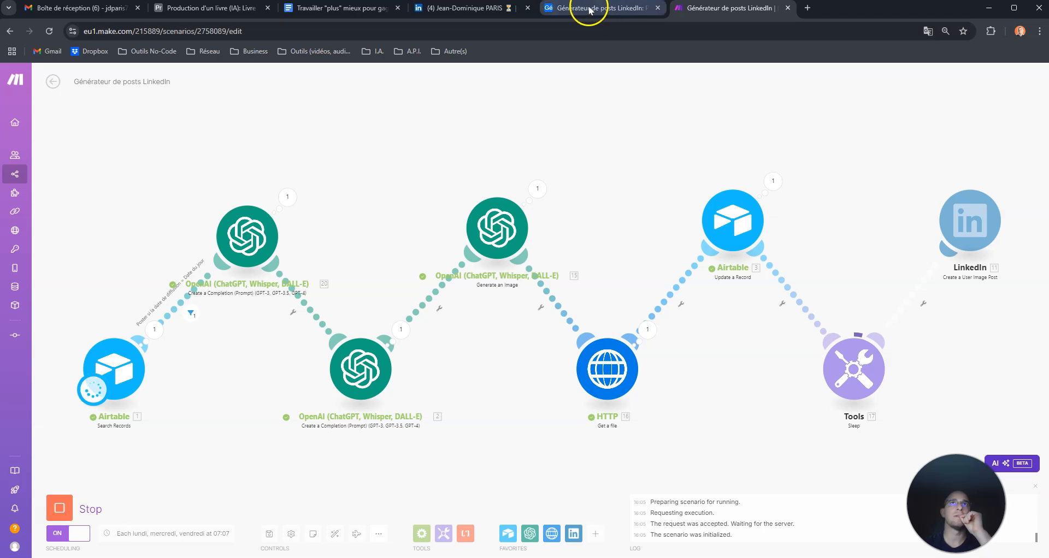
{"action": "left_click", "coordinate": [479, 8]}
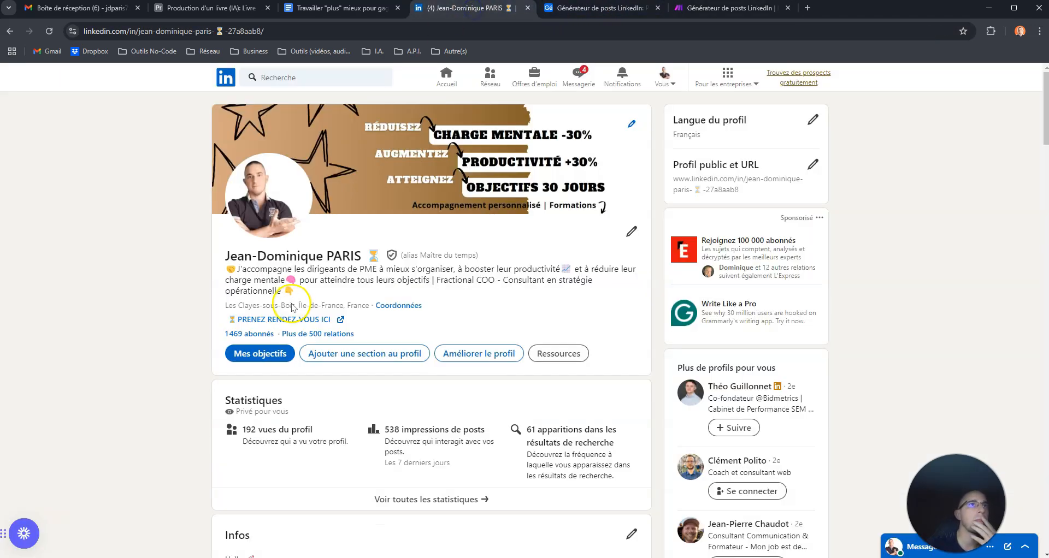
{"action": "scroll", "coordinate": [295, 303], "scroll_direction": "down", "scroll_amount": 1}
{"action": "scroll", "coordinate": [278, 297], "scroll_direction": "up", "scroll_amount": 1}
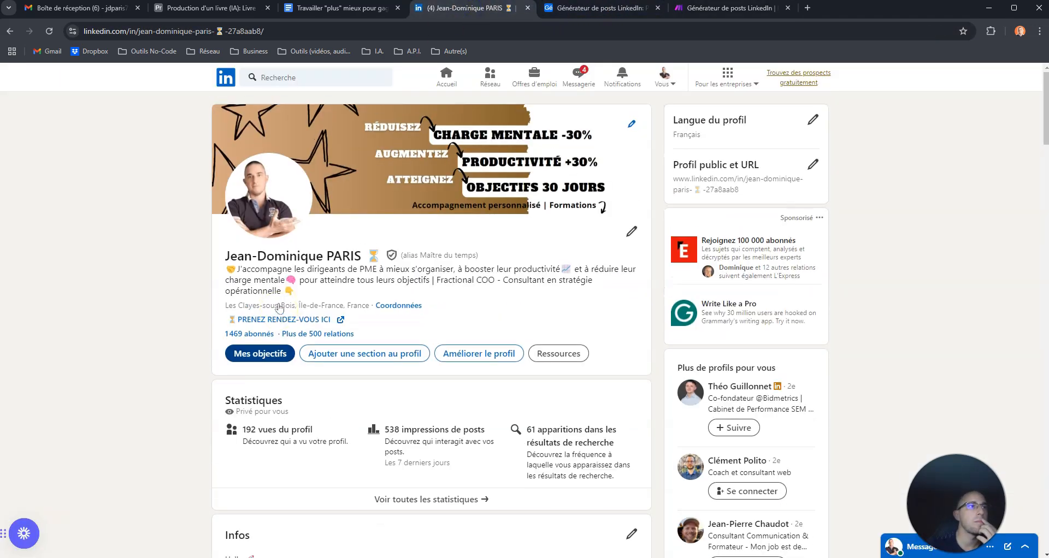
{"action": "left_click", "coordinate": [696, 11]}
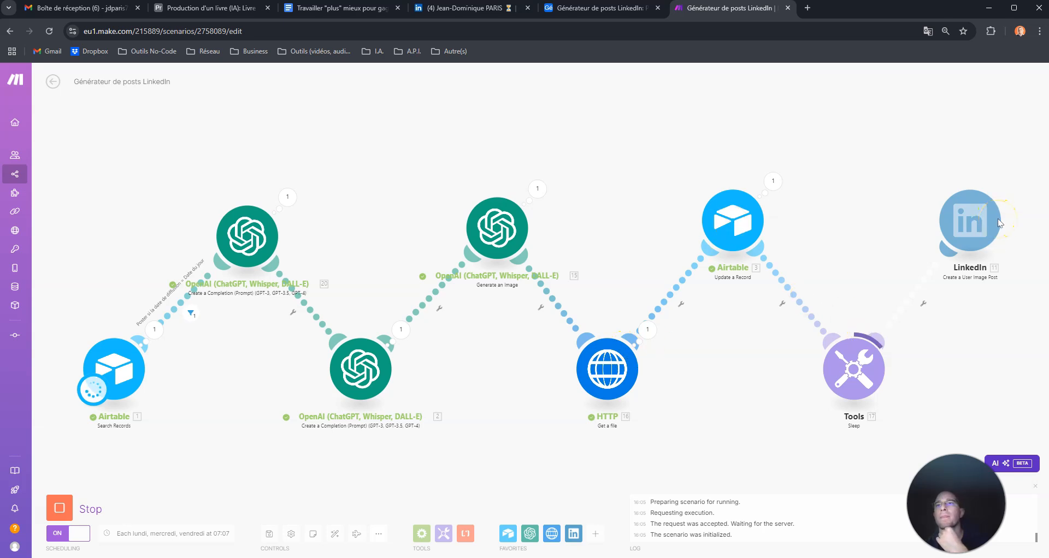
{"action": "left_click", "coordinate": [474, 9]}
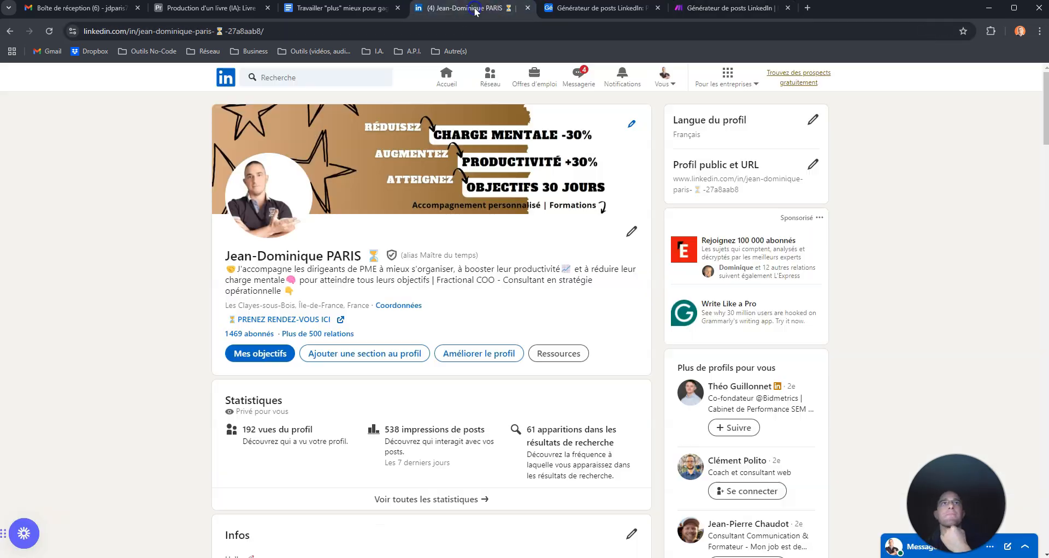
{"action": "left_click", "coordinate": [709, 13]}
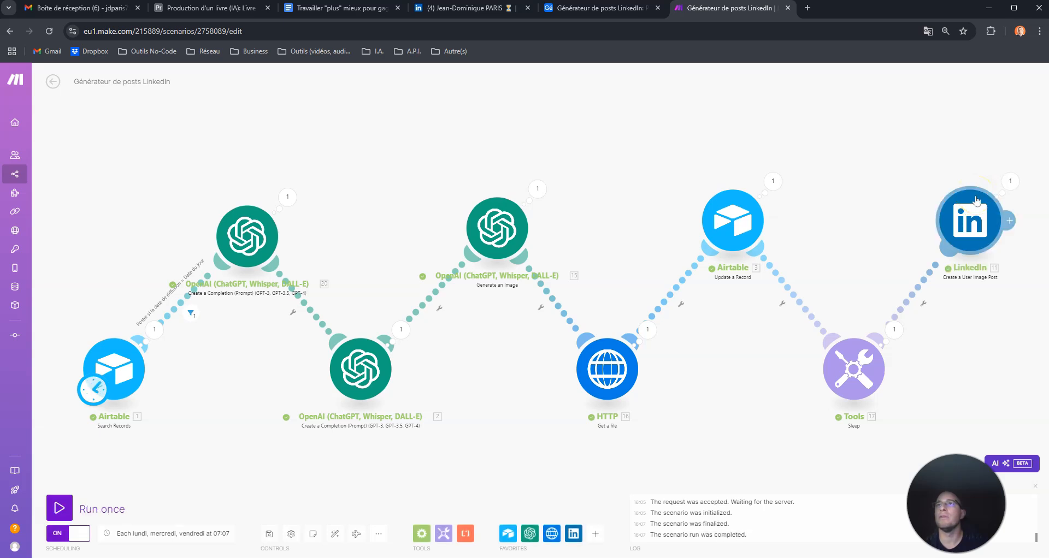
Reload the LinkedIn profile, open the newest post in the Activité section, and examine its text and image
{"action": "left_click", "coordinate": [476, 8]}
{"action": "left_click", "coordinate": [50, 31]}
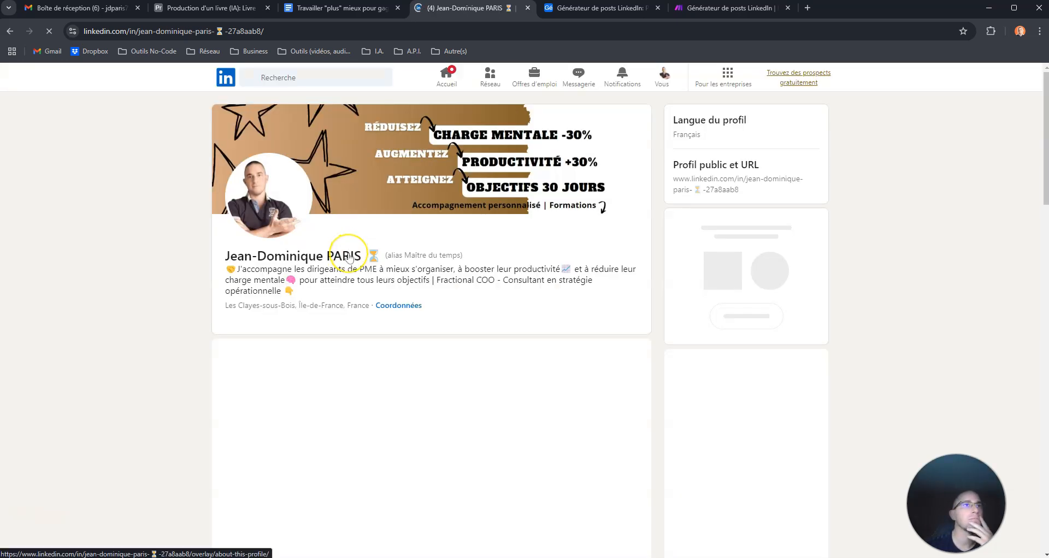
{"action": "left_click", "coordinate": [349, 257]}
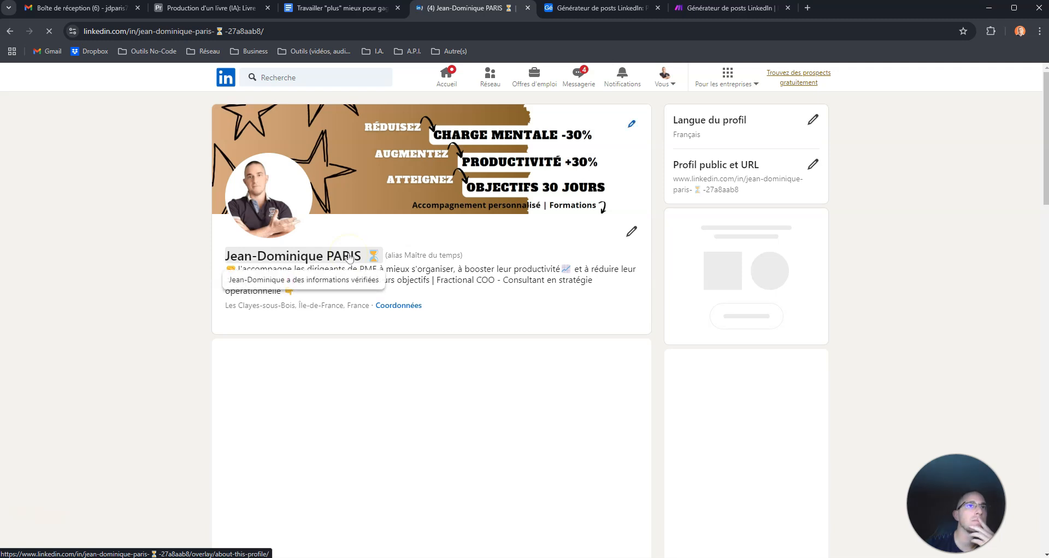
{"action": "scroll", "coordinate": [348, 256], "scroll_direction": "down", "scroll_amount": 5}
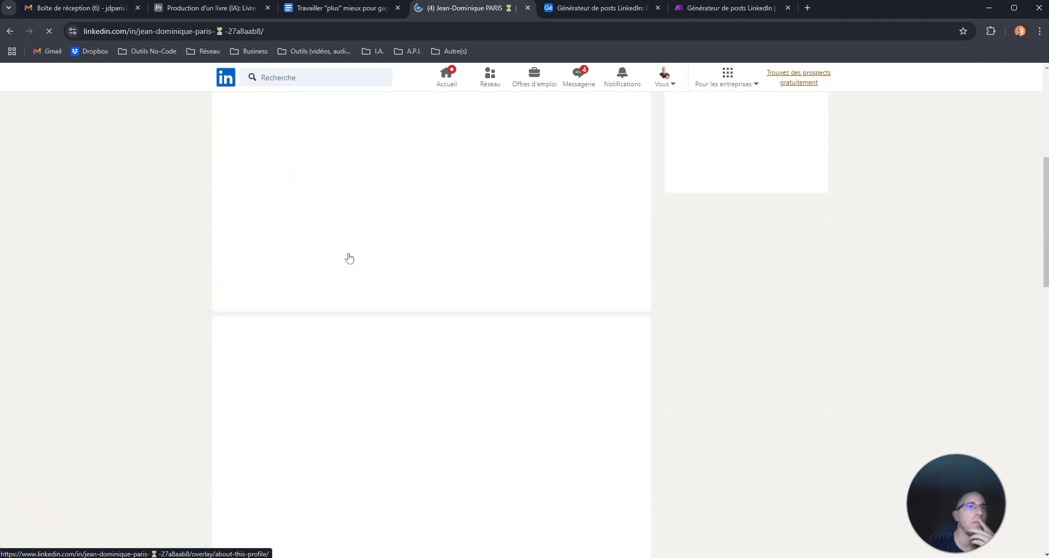
{"action": "scroll", "coordinate": [349, 258], "scroll_direction": "down", "scroll_amount": 5}
{"action": "scroll", "coordinate": [349, 253], "scroll_direction": "down", "scroll_amount": 4}
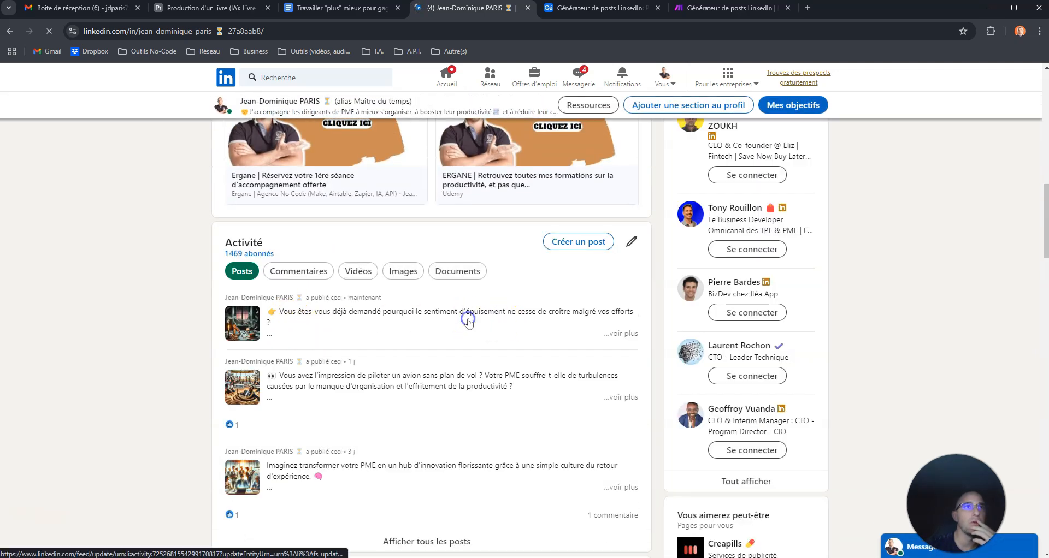
{"action": "left_click", "coordinate": [371, 314]}
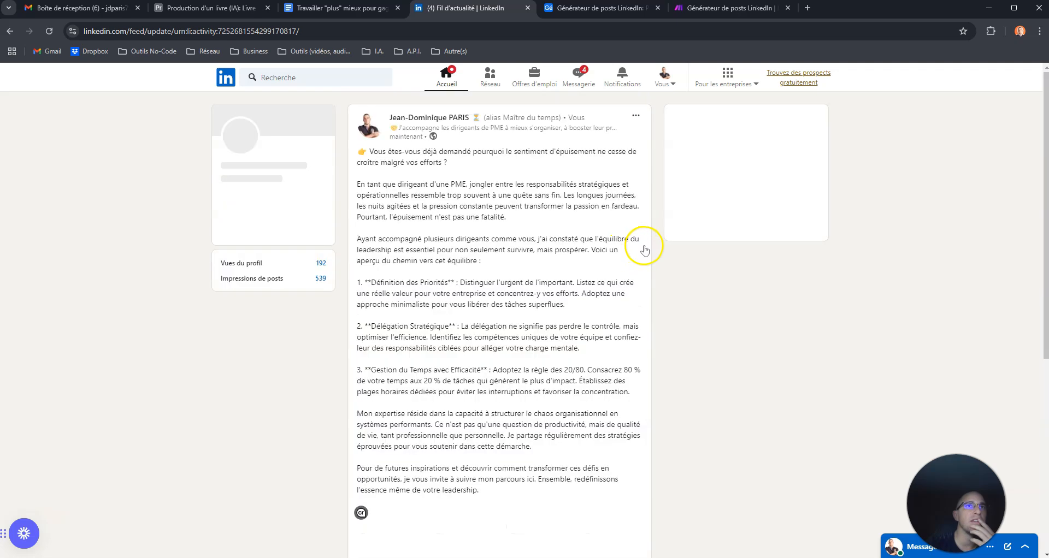
{"action": "scroll", "coordinate": [523, 260], "scroll_direction": "down", "scroll_amount": 4}
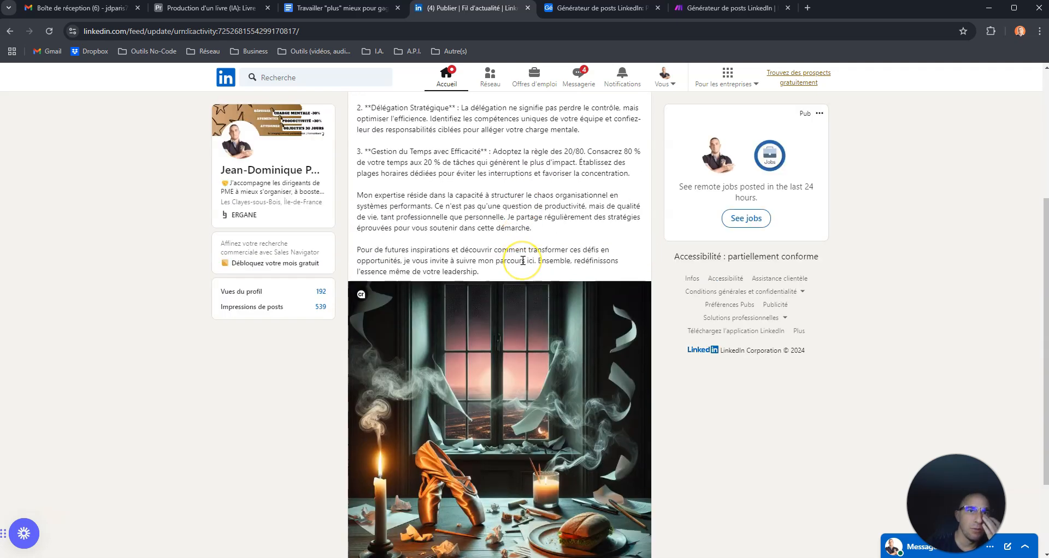
Reread the published LinkedIn post from its opening question down to its image and back
{"action": "scroll", "coordinate": [523, 260], "scroll_direction": "up", "scroll_amount": 4}
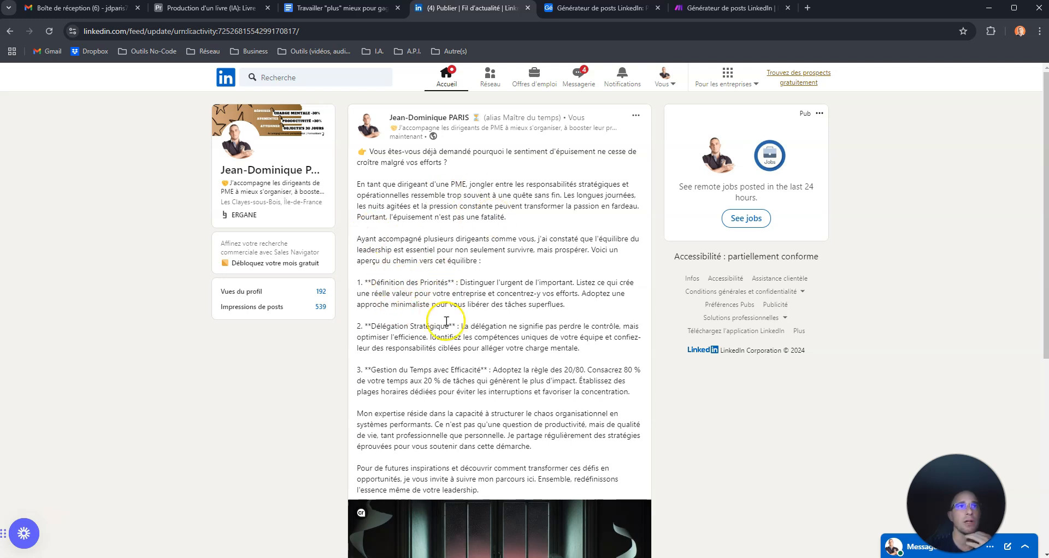
{"action": "scroll", "coordinate": [437, 330], "scroll_direction": "down", "scroll_amount": 1}
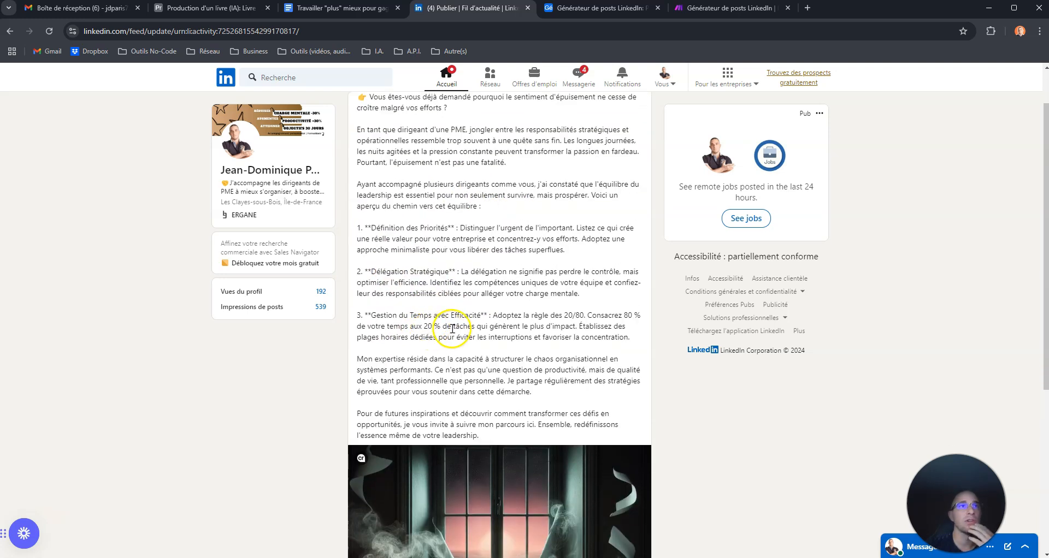
{"action": "scroll", "coordinate": [415, 317], "scroll_direction": "down", "scroll_amount": 3}
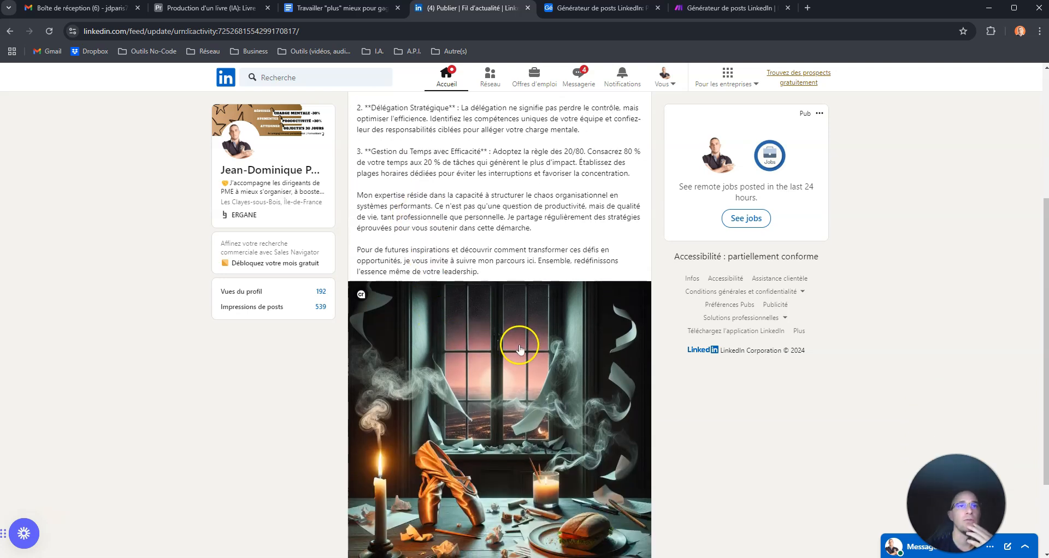
{"action": "scroll", "coordinate": [491, 333], "scroll_direction": "up", "scroll_amount": 3}
{"action": "scroll", "coordinate": [522, 340], "scroll_direction": "up", "scroll_amount": 1}
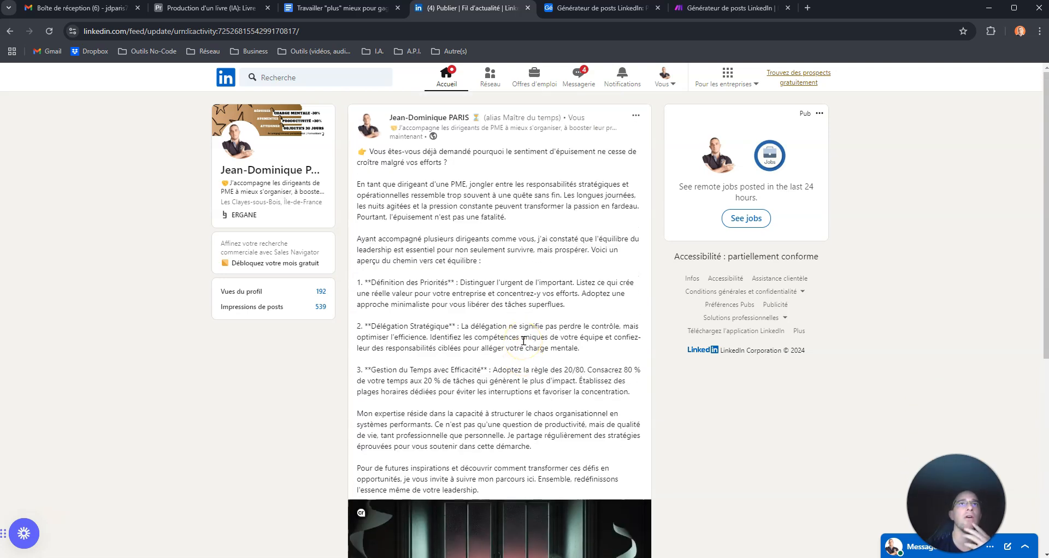
Switch to Airtable, add four records at the end of Liste des posts, and fill their Idées cells with Burnout
{"action": "left_click", "coordinate": [617, 9]}
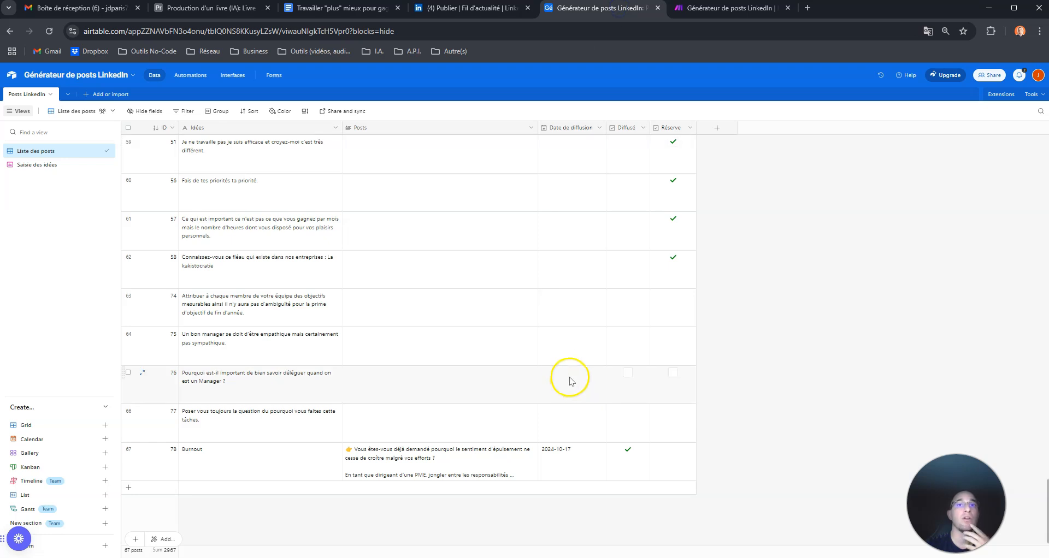
{"action": "left_click", "coordinate": [128, 488]}
{"action": "left_click", "coordinate": [129, 526]}
{"action": "left_click", "coordinate": [130, 525]}
{"action": "left_click", "coordinate": [130, 525]}
{"action": "left_click", "coordinate": [257, 298]}
{"action": "left_click_drag", "start_coordinate": [341, 328], "coordinate": [366, 469]}
Look over the Posts cells of the five Burnout records
{"action": "left_click", "coordinate": [473, 315]}
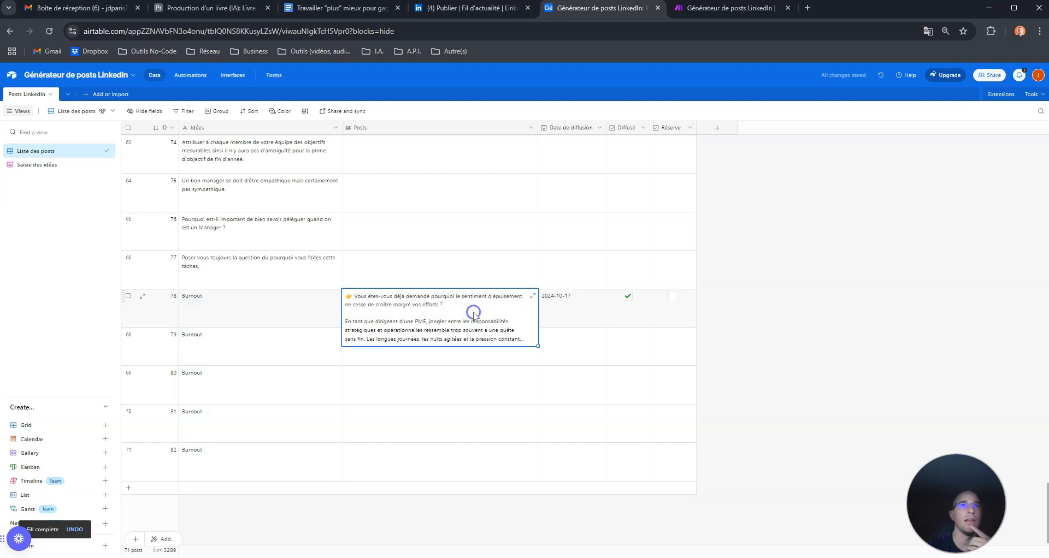
{"action": "left_click", "coordinate": [444, 352]}
{"action": "left_click", "coordinate": [435, 375]}
{"action": "left_click", "coordinate": [431, 416]}
{"action": "left_click", "coordinate": [430, 459]}
Fill the Date de diffusion 2024-10-17 from Burnout record 78 down to the four new records
{"action": "left_click", "coordinate": [561, 307]}
{"action": "left_click_drag", "start_coordinate": [606, 326], "coordinate": [584, 459]}
{"action": "left_click", "coordinate": [580, 350]}
{"action": "left_click", "coordinate": [576, 397]}
{"action": "left_click", "coordinate": [568, 422]}
{"action": "left_click", "coordinate": [567, 453]}
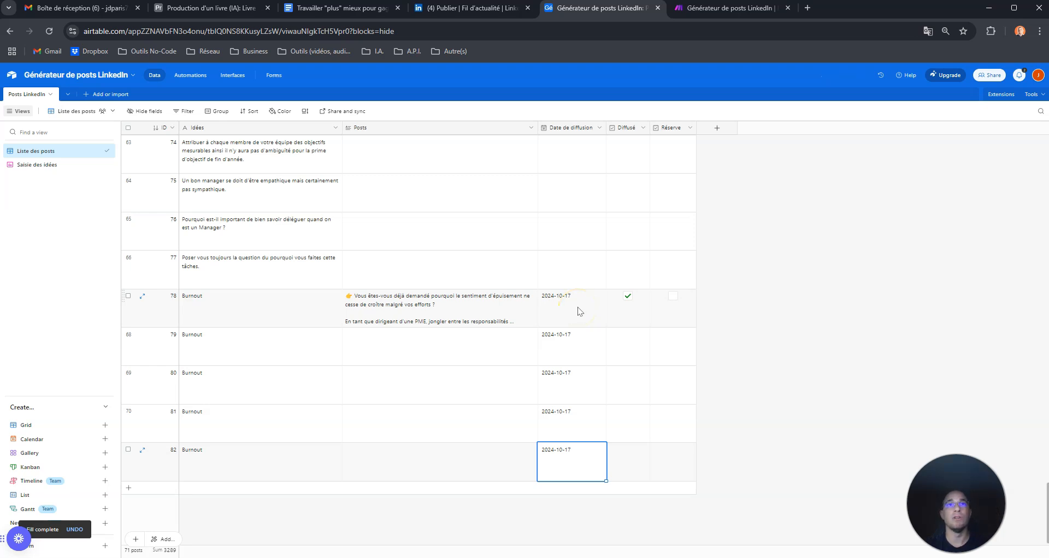
Set the Date de diffusion of Burnout record 78 to 2024-10-21 and of record 79 to 2024-10-23
{"action": "left_click", "coordinate": [571, 339]}
{"action": "left_click", "coordinate": [570, 339]}
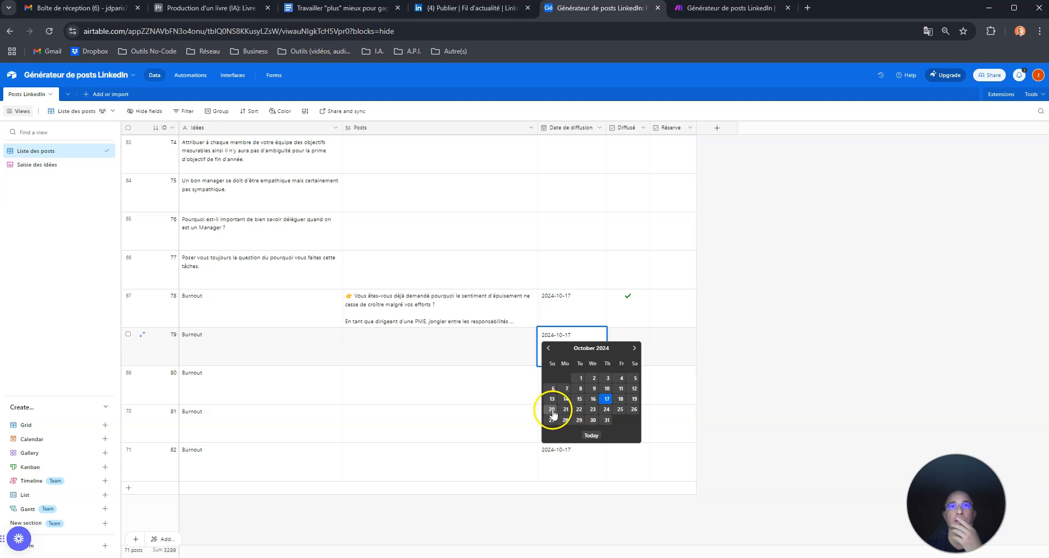
{"action": "left_click", "coordinate": [573, 300]}
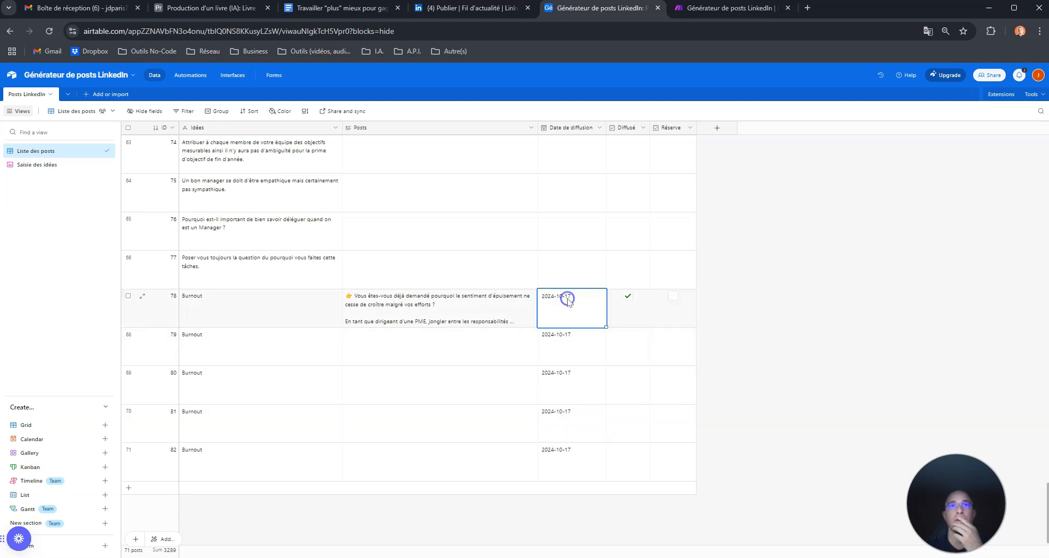
{"action": "left_click", "coordinate": [568, 300]}
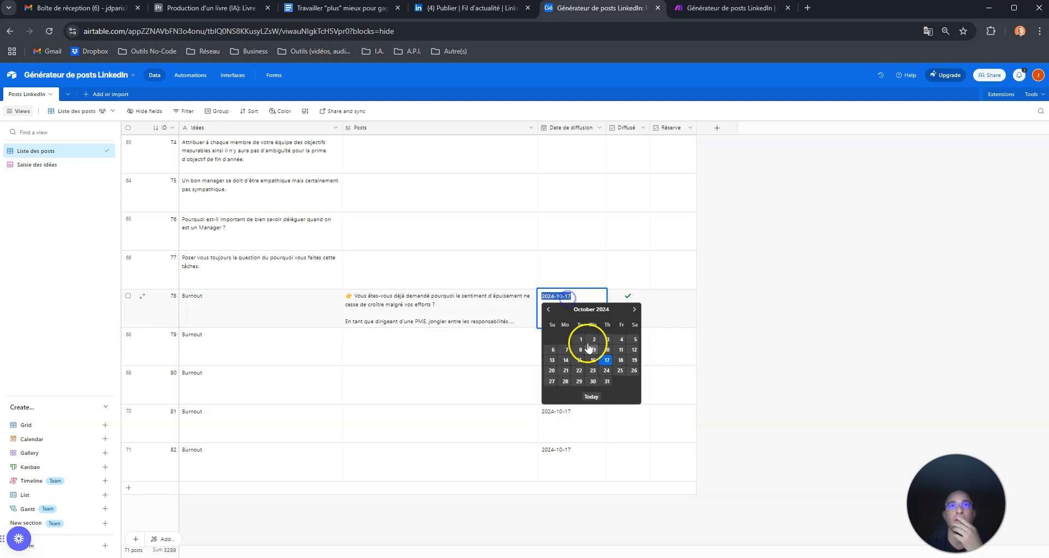
{"action": "left_click", "coordinate": [565, 371]}
{"action": "double_click", "coordinate": [566, 335]}
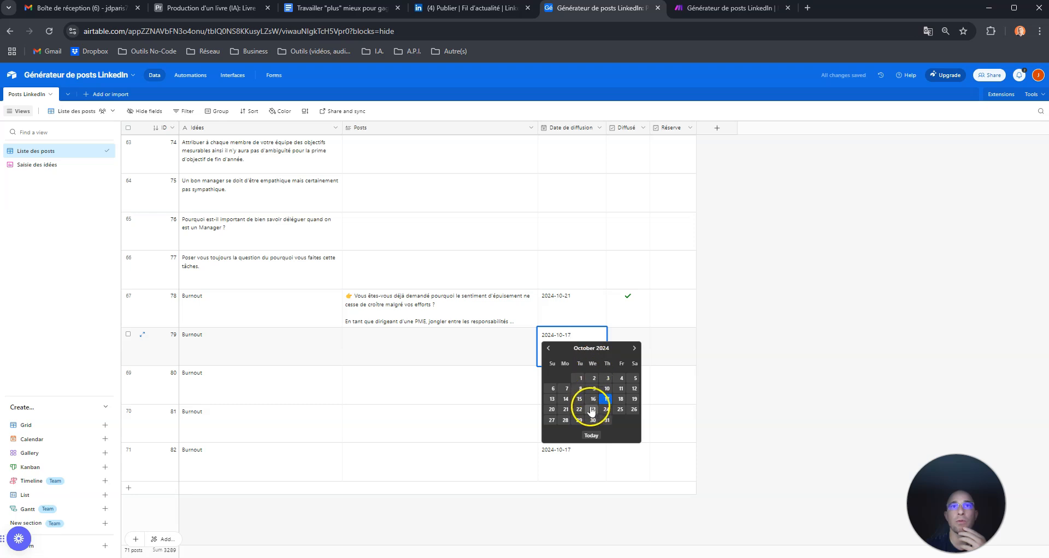
{"action": "left_click", "coordinate": [593, 409]}
Set the Date de diffusion of Burnout records 80, 81 and 82 to 2024-10-25, 2024-10-28 and 2024-10-30
{"action": "double_click", "coordinate": [569, 371]}
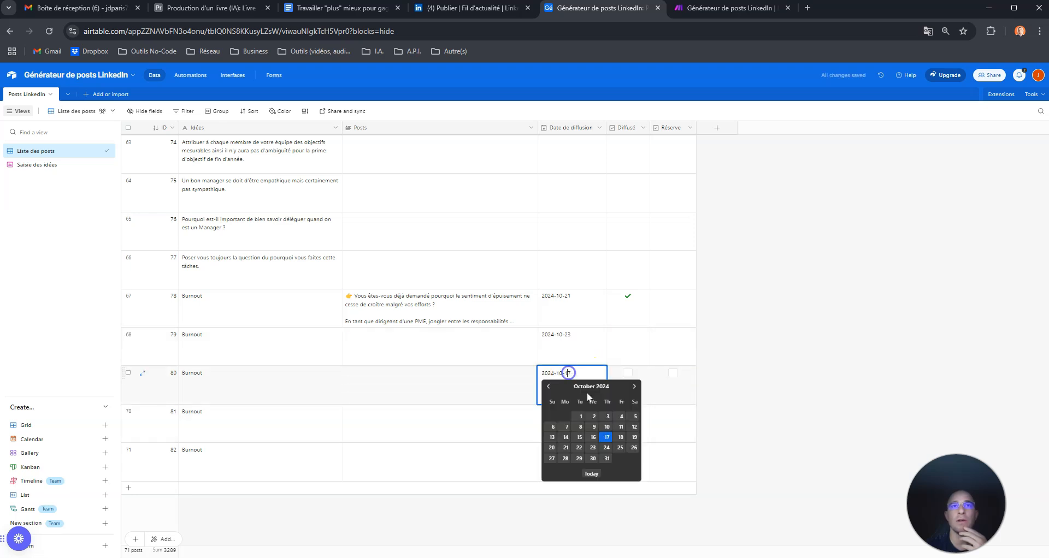
{"action": "left_click", "coordinate": [618, 448]}
{"action": "double_click", "coordinate": [582, 420]}
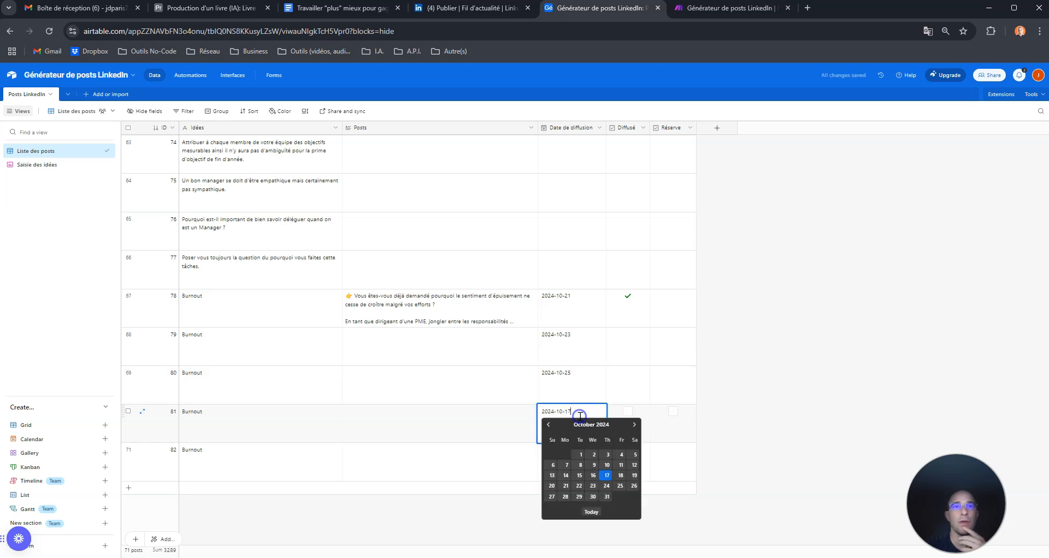
{"action": "left_click", "coordinate": [564, 497]}
{"action": "double_click", "coordinate": [564, 452]}
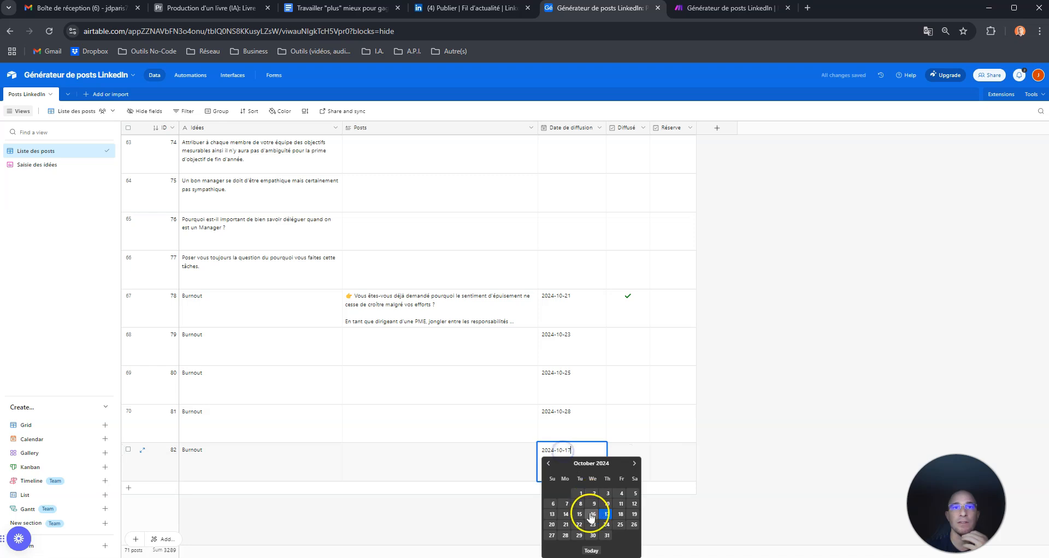
{"action": "left_click", "coordinate": [589, 537]}
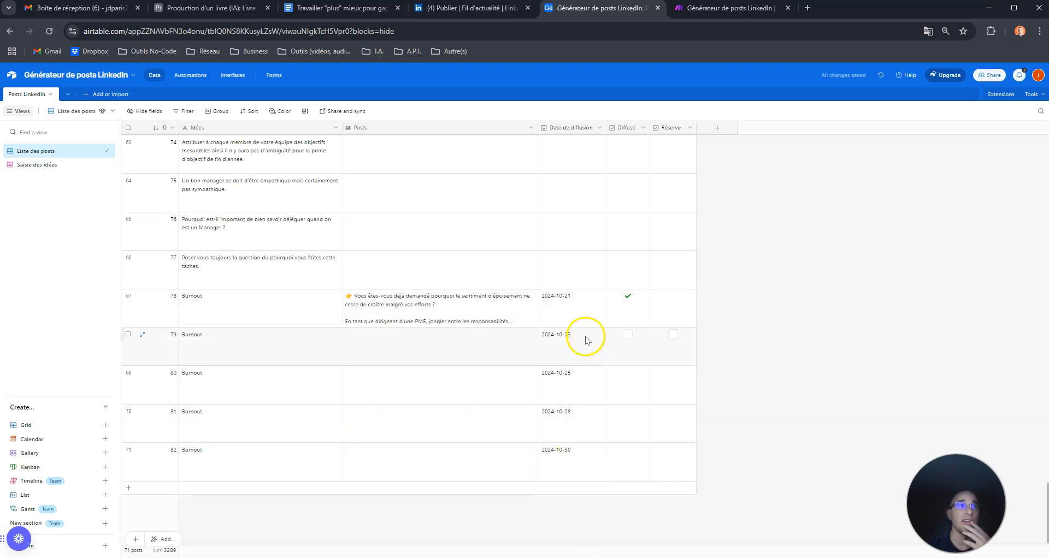
Switch to Make, review the days and time in the scenario's schedule setting, and accept it
{"action": "left_click", "coordinate": [717, 9]}
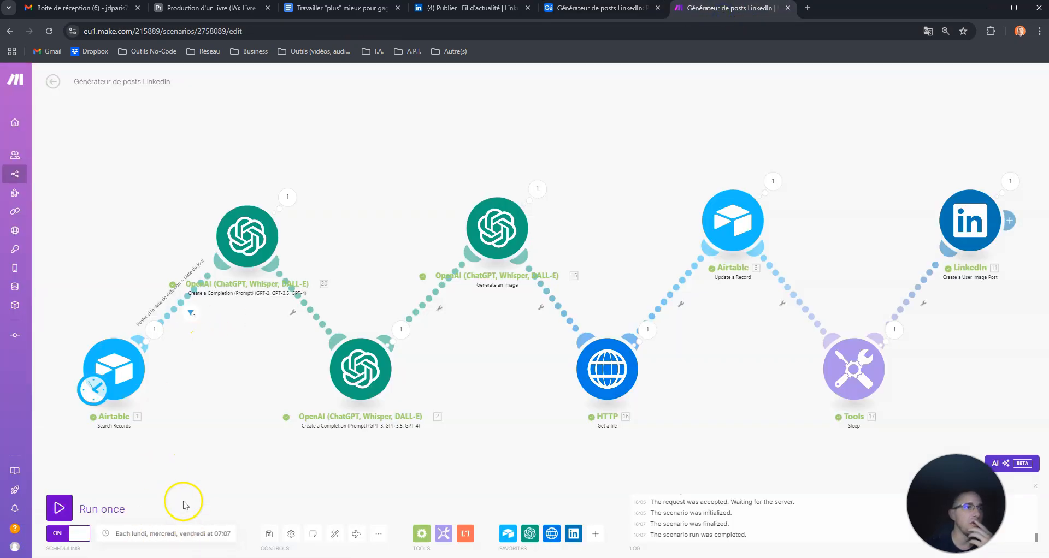
{"action": "left_click", "coordinate": [175, 534]}
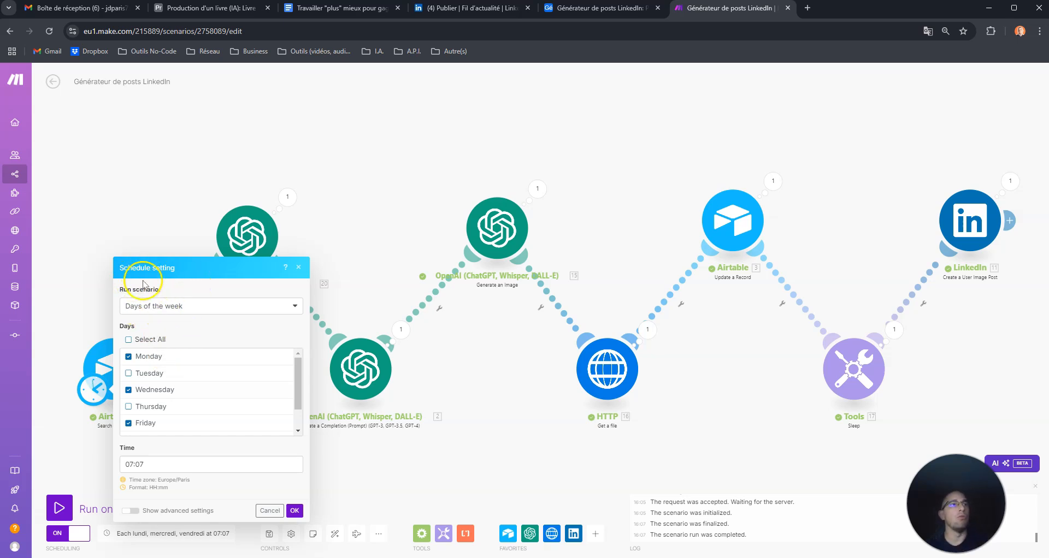
{"action": "left_click", "coordinate": [160, 312]}
{"action": "left_click", "coordinate": [144, 371]}
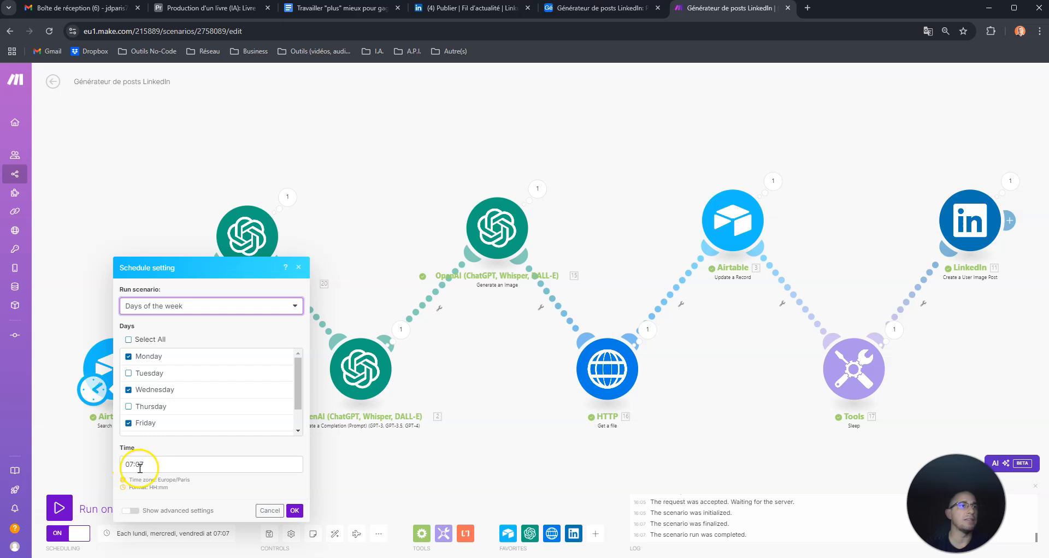
{"action": "left_click", "coordinate": [297, 511]}
{"action": "left_click", "coordinate": [364, 487]}
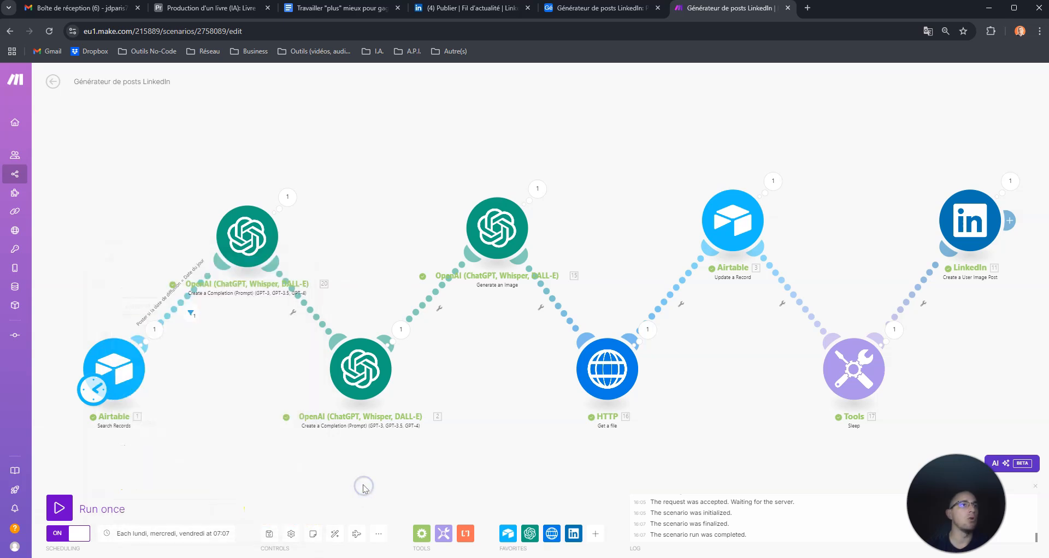